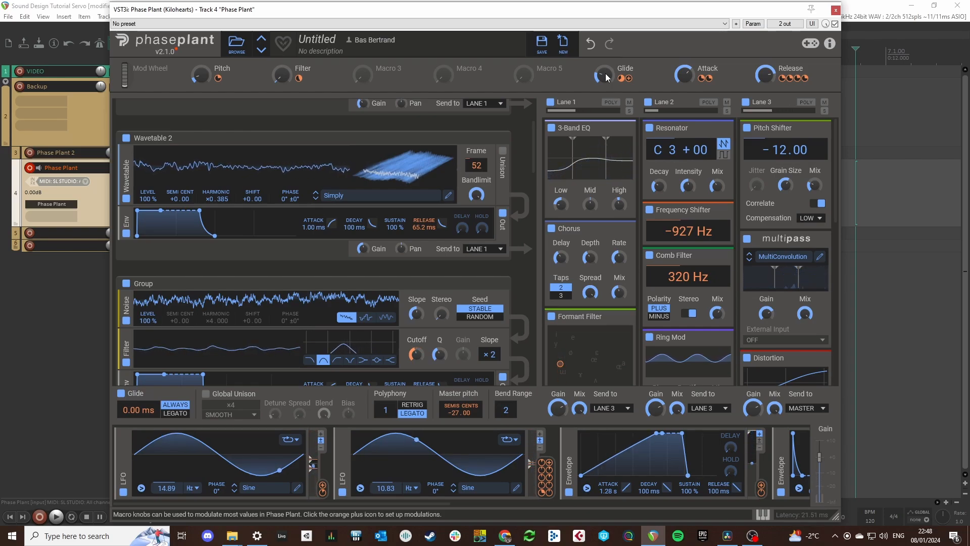
Turn up the Glide macro in the finished patch to audition its effect
left_click_drag(606, 77, 606, 56)
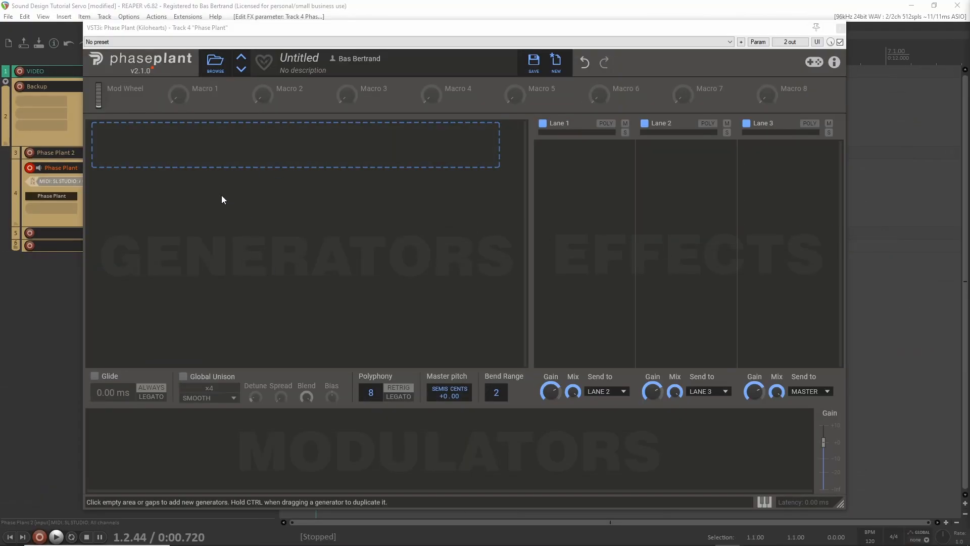
Add a wavetable generator using the Frozen Noise table from the Noisy category and set its frame to 109
left_click(179, 155)
left_click(204, 243)
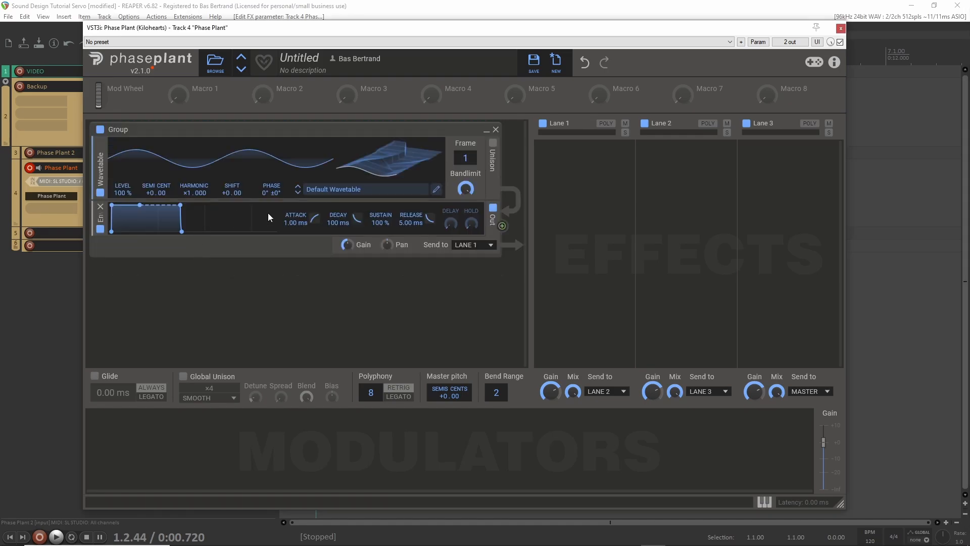
left_click(332, 195)
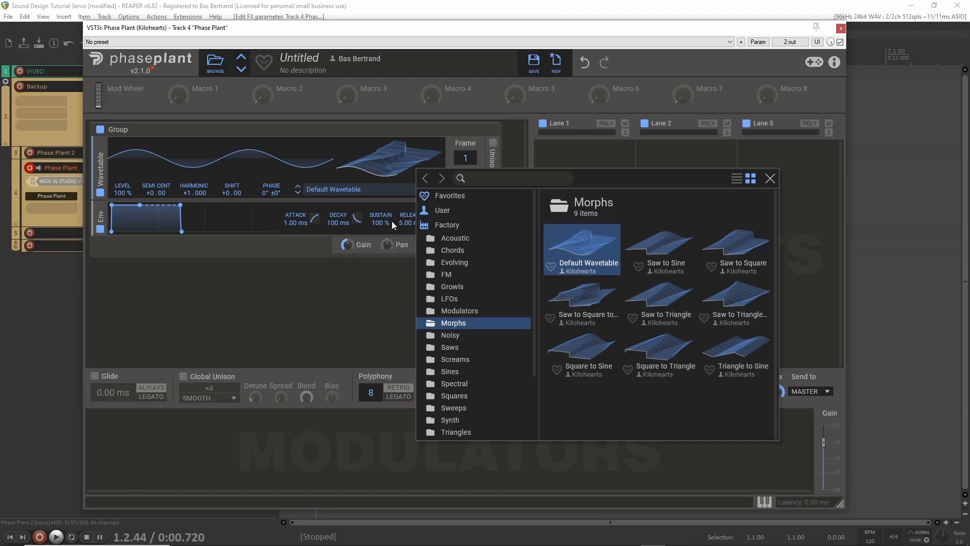
left_click(463, 336)
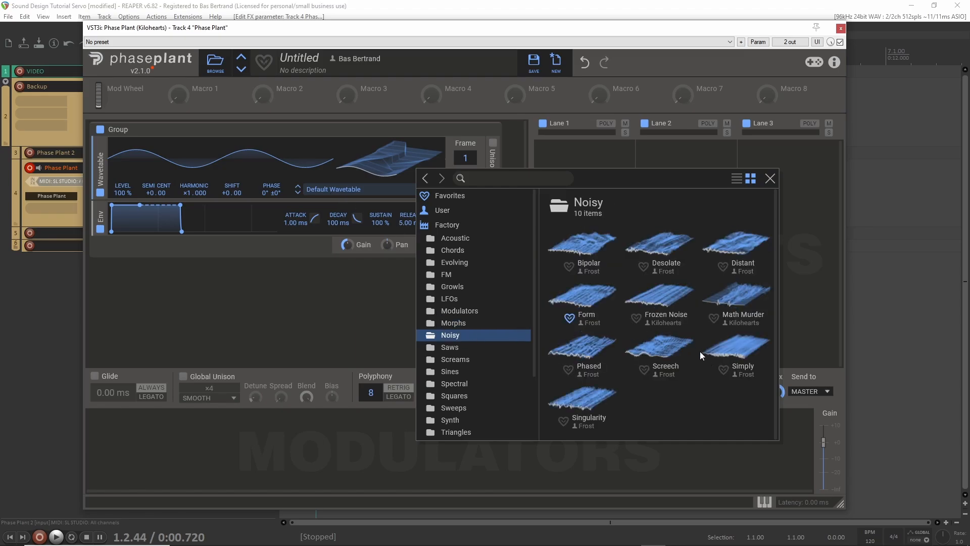
left_click(676, 305)
left_click(187, 286)
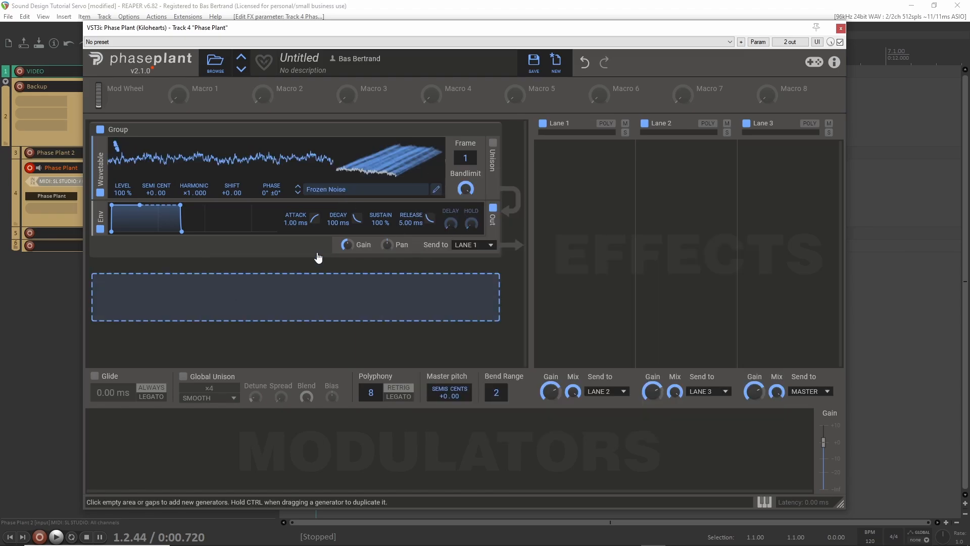
left_click_drag(466, 158, 465, 117)
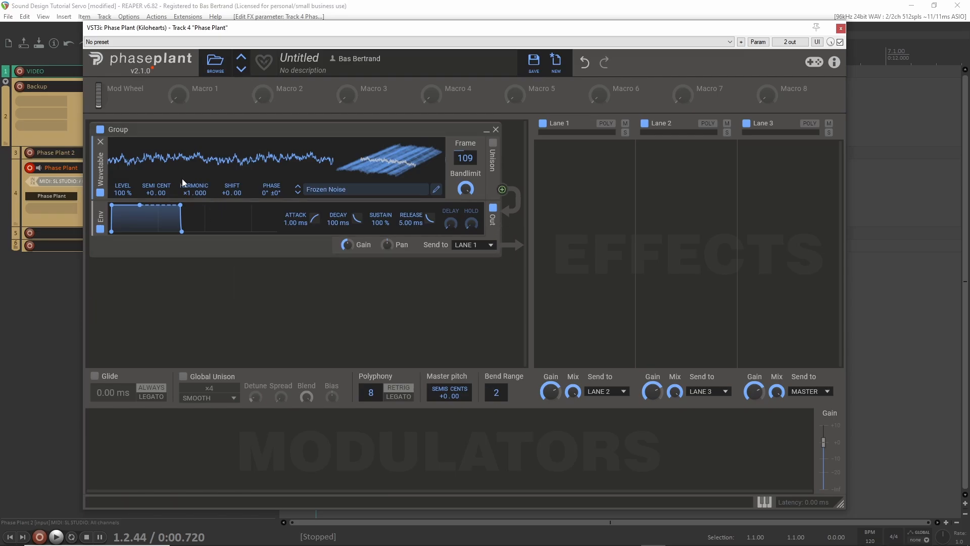
Set the wavetable envelope's release to 143 ms and modulate it with Macro 8 by +23.3 %
left_click_drag(410, 223, 413, 216)
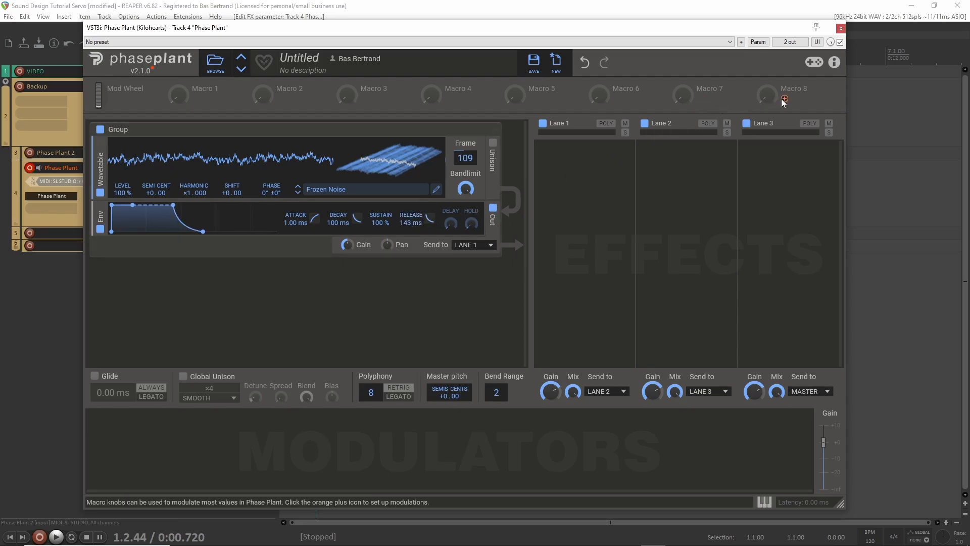
left_click_drag(783, 99, 411, 217)
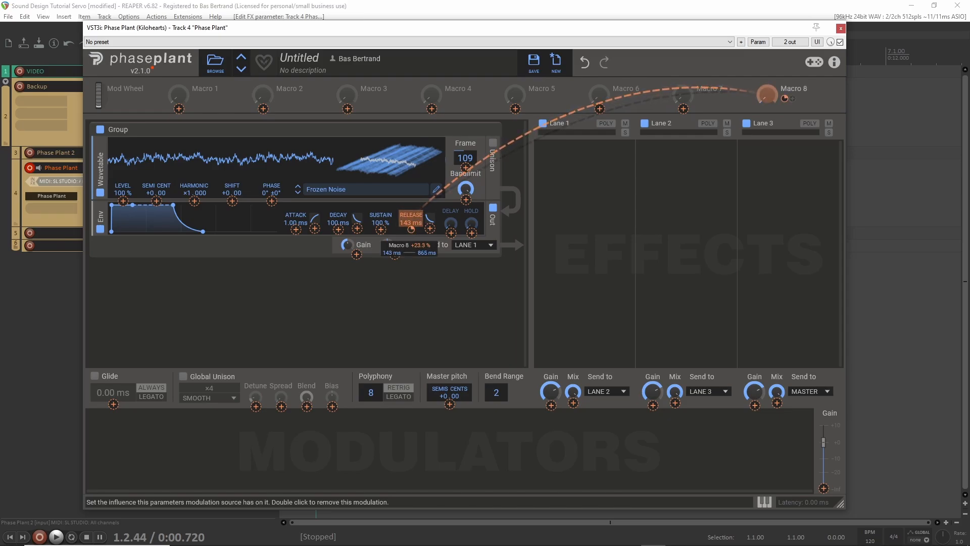
Rename Macro 8 as Release and try out its knob
double_click(794, 89)
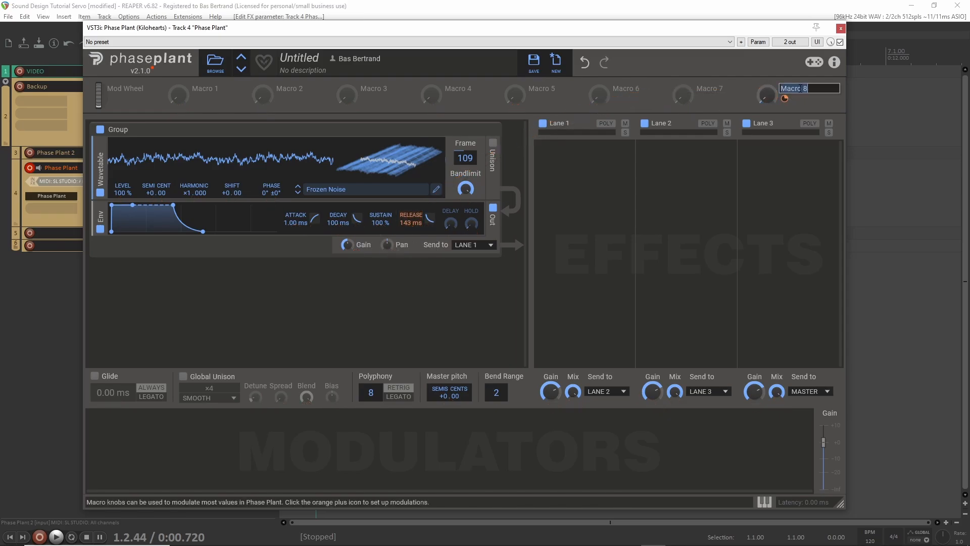
type("fre")
type("ase")
key("Return")
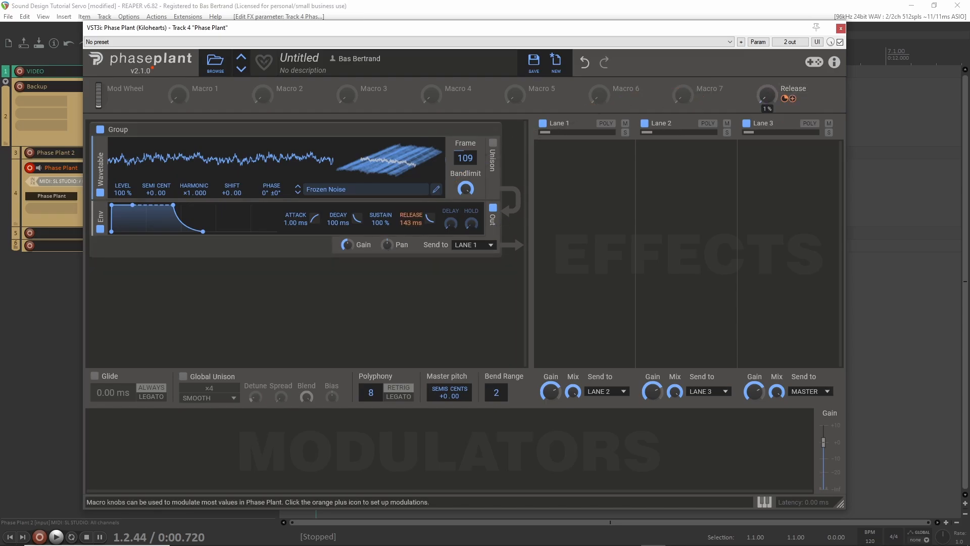
left_click_drag(766, 95, 766, 71)
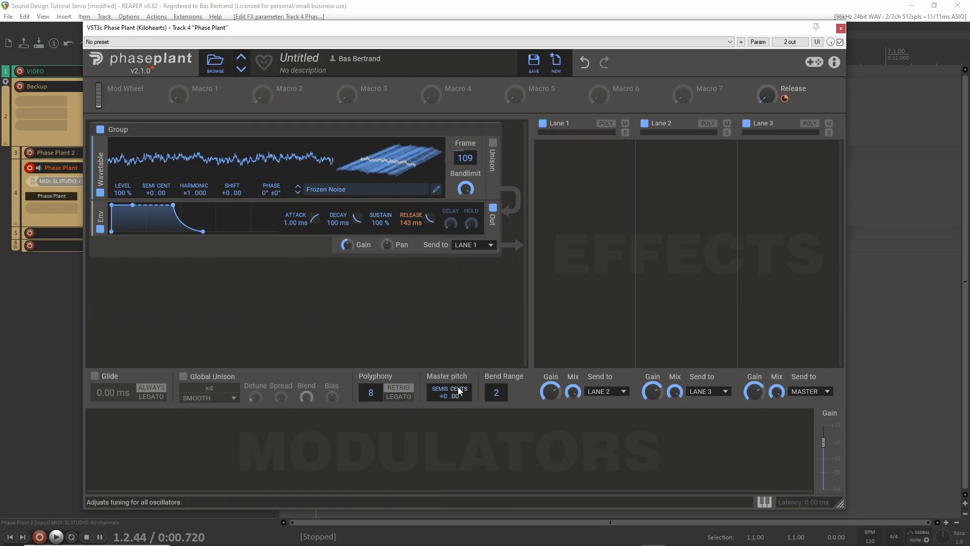
Set the master pitch to -27.00 semitones and modulate it with Macro 1 by +28.00
left_click_drag(441, 395, 440, 434)
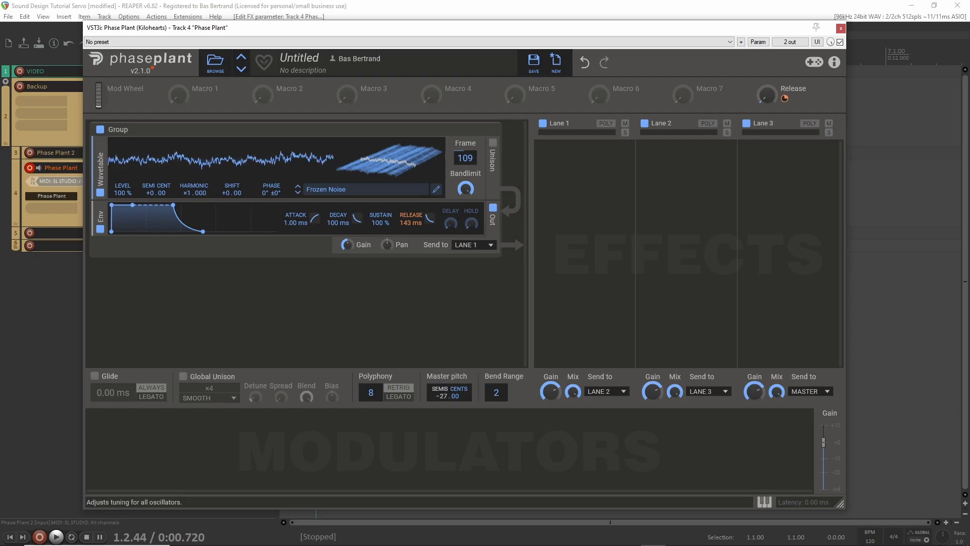
left_click_drag(441, 433, 441, 464)
left_click_drag(196, 98, 450, 354)
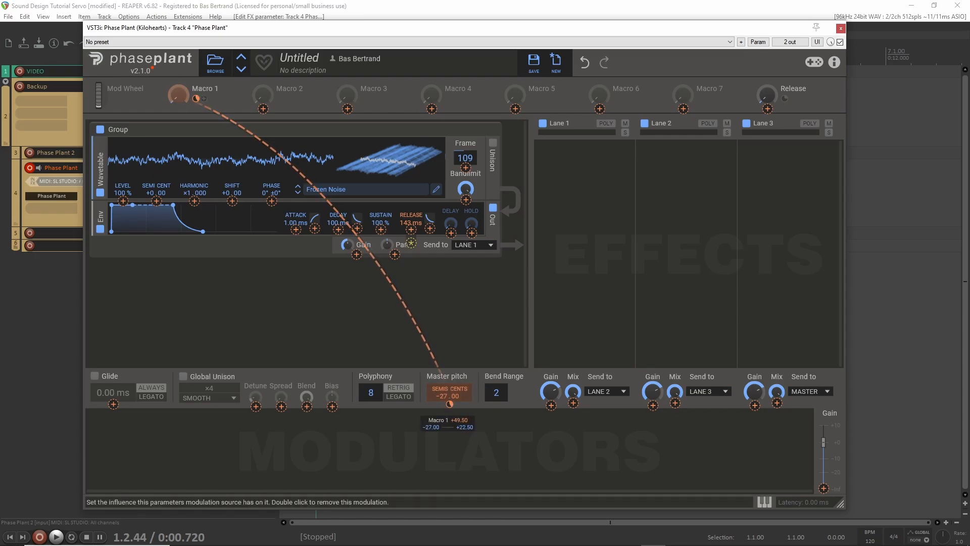
left_click(450, 405)
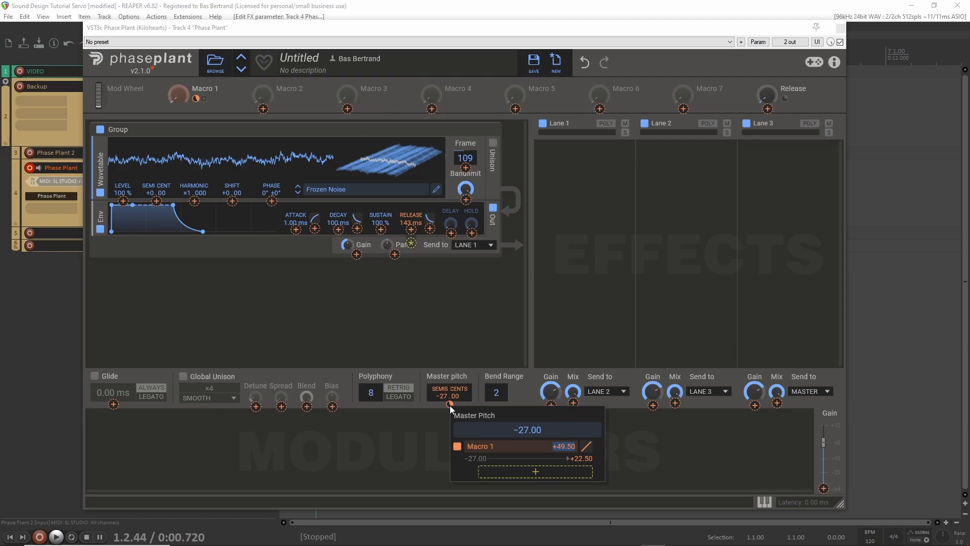
type("28")
key("Return")
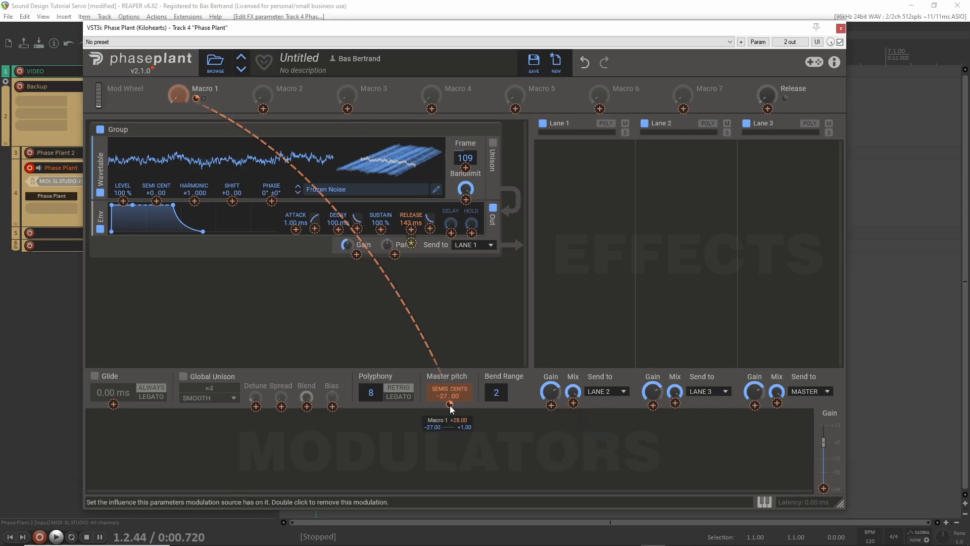
Rename Macro 1 as Pitch
double_click(208, 92)
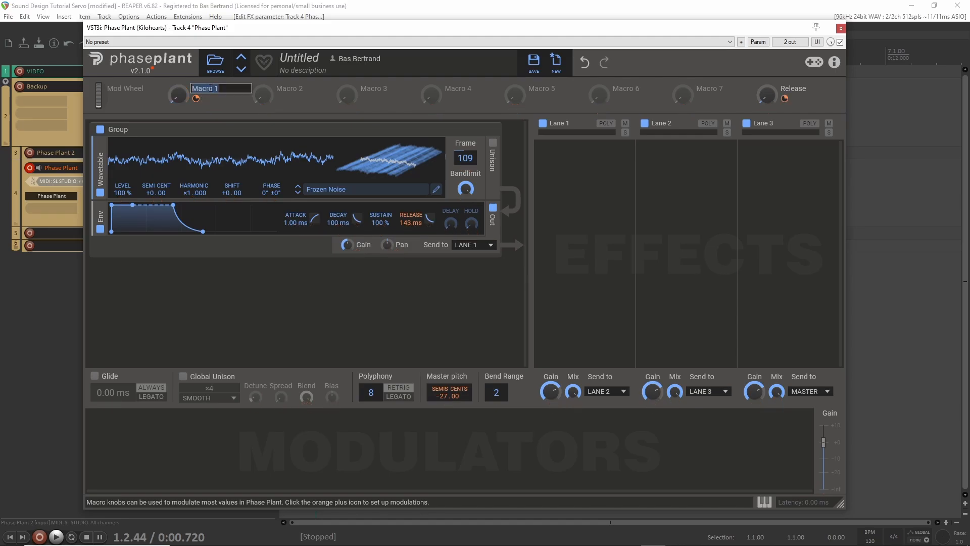
type("\\")
type("itch")
key("Return")
Check the Pitch macro's modulation of the master pitch and sweep the macro up to 100 % and back to 0 %
left_click_drag(196, 98, 448, 404)
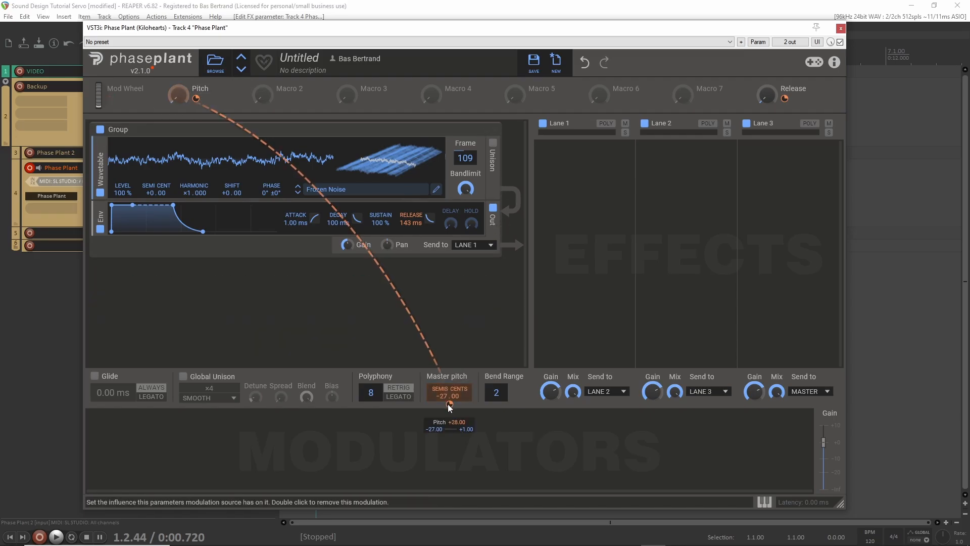
right_click(448, 403)
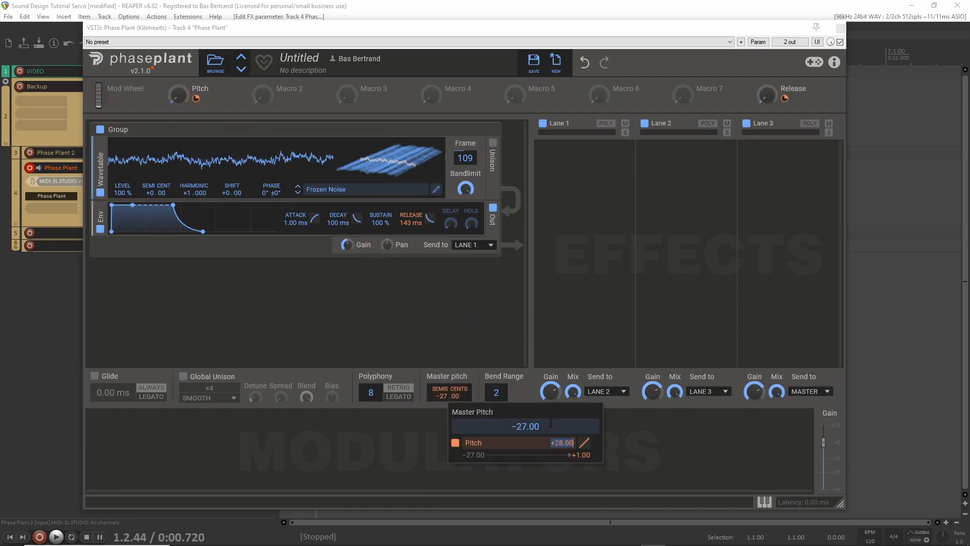
key("Return")
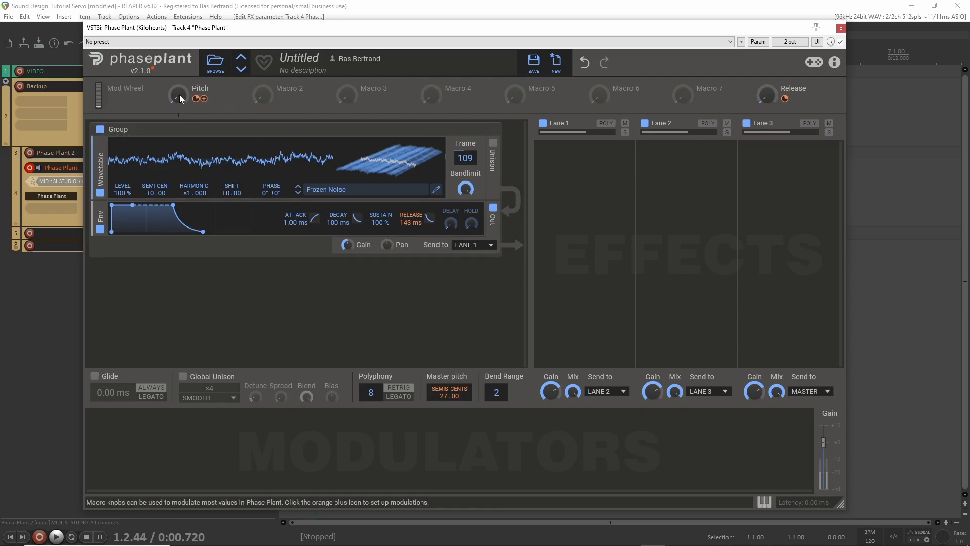
left_click_drag(180, 95, 180, 56)
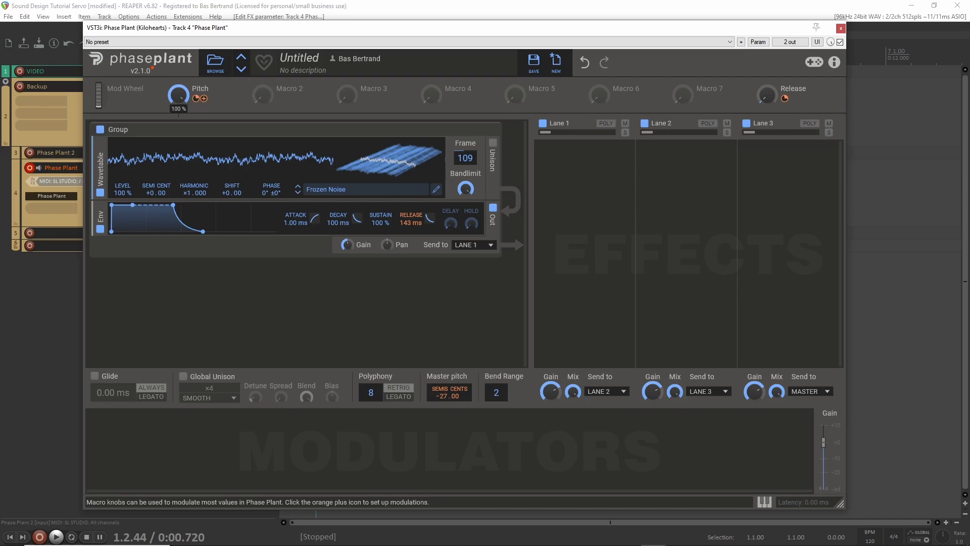
left_click_drag(178, 94, 178, 134)
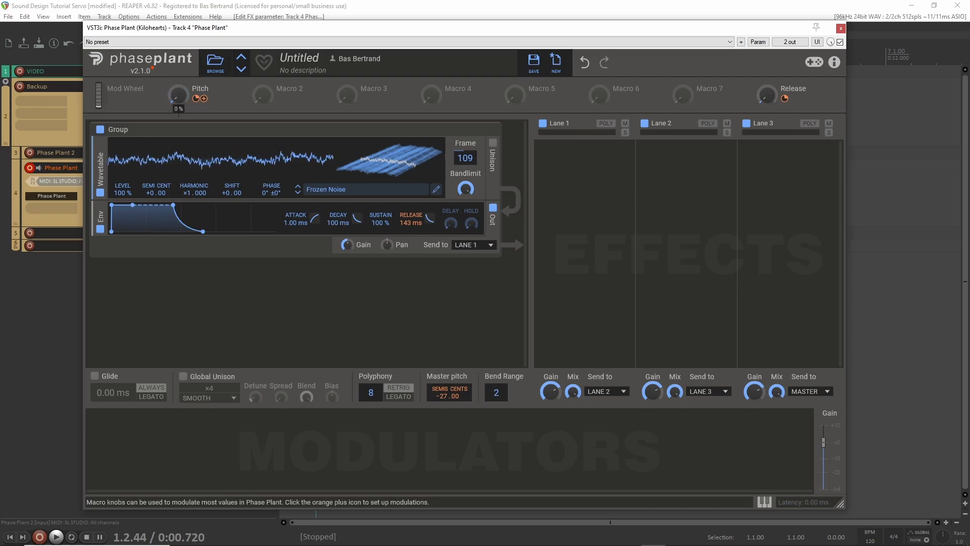
Set the wavetable generator's harmonic multiplier to 0.766
right_click(198, 193)
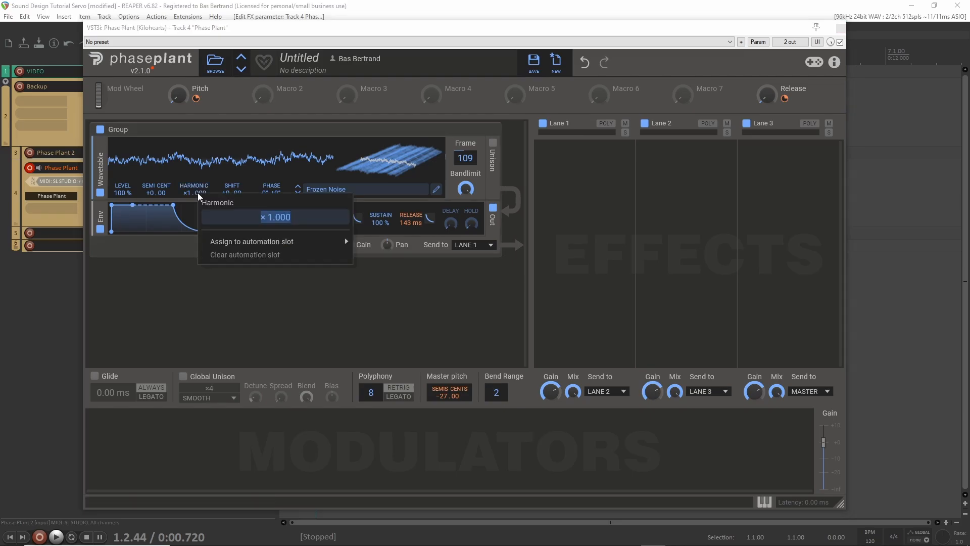
type("0.766")
key("Return")
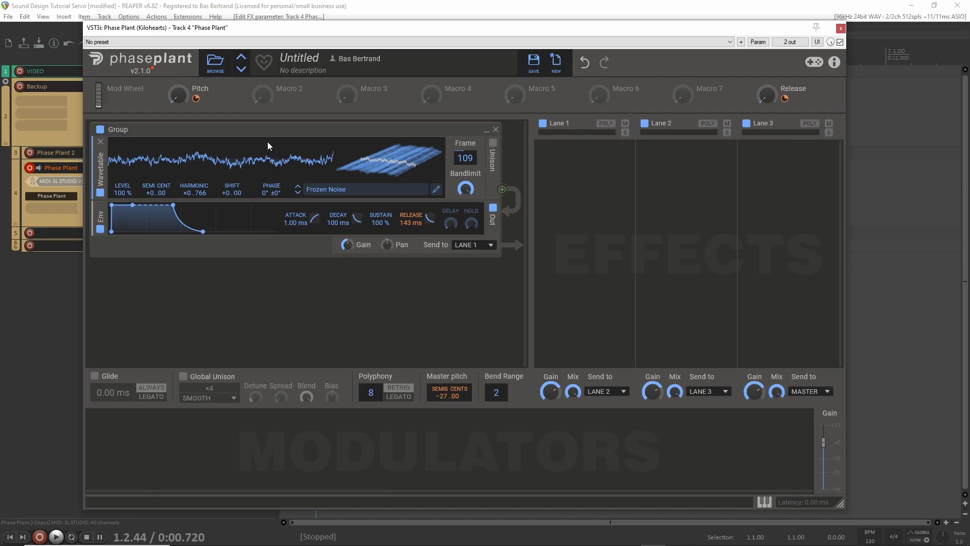
Add an LFO modulator and give it the classic Sine shape
left_click(162, 444)
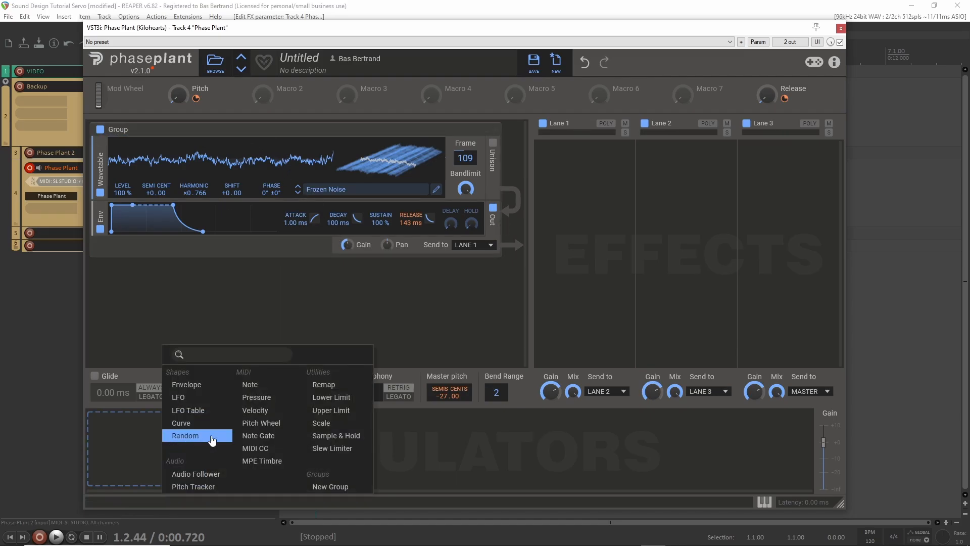
left_click(201, 397)
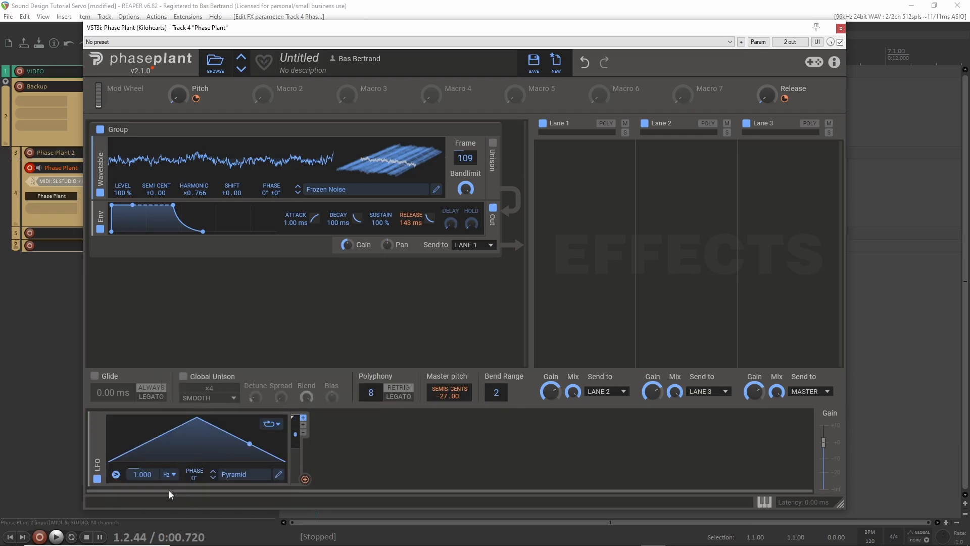
left_click(237, 475)
left_click(496, 404)
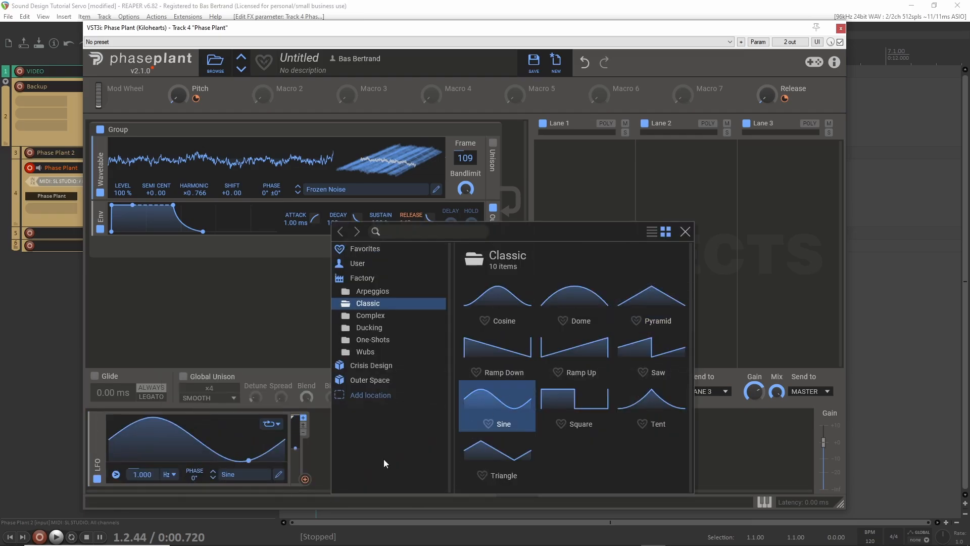
left_click(327, 450)
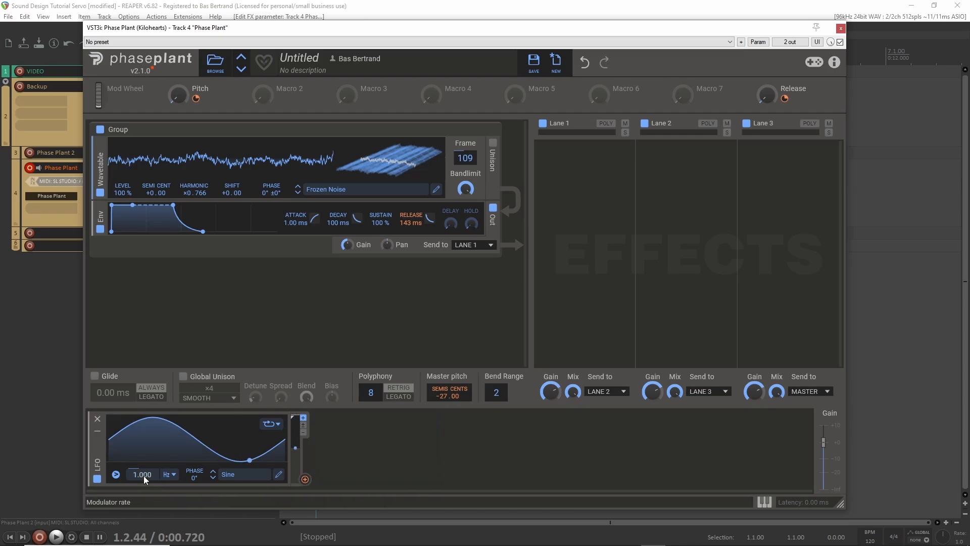
Set the LFO's rate to 14.89 Hz and assign it to modulate the wavetable's frame
left_click_drag(142, 473, 143, 424)
left_click_drag(305, 479, 465, 167)
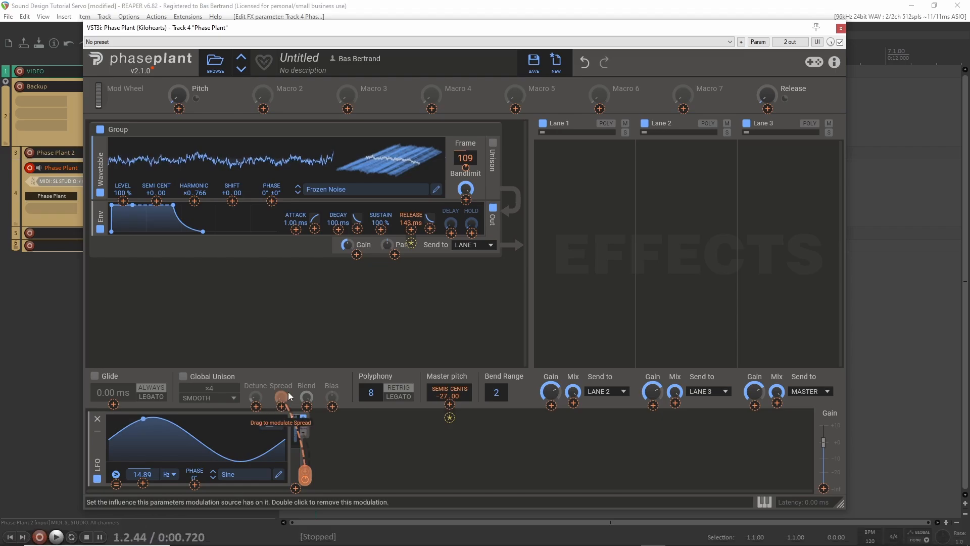
left_click(182, 92)
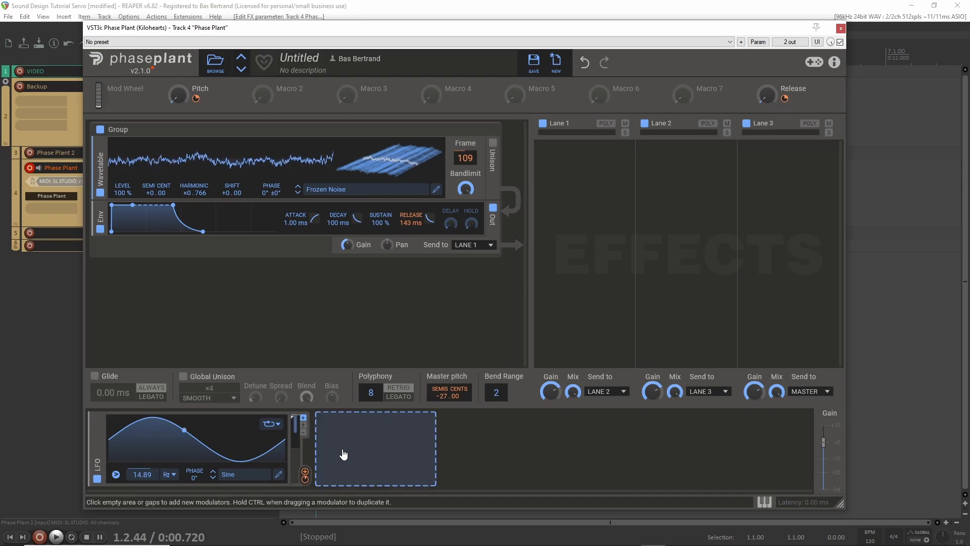
Add an envelope modulator with a 57.4 ms attack and a 118 ms release
left_click(342, 448)
left_click(366, 384)
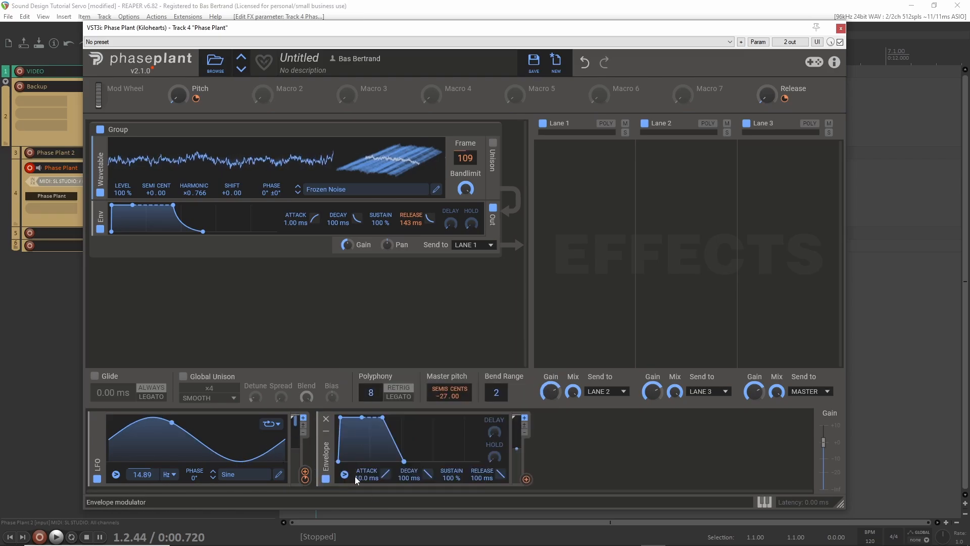
left_click_drag(355, 476, 356, 461)
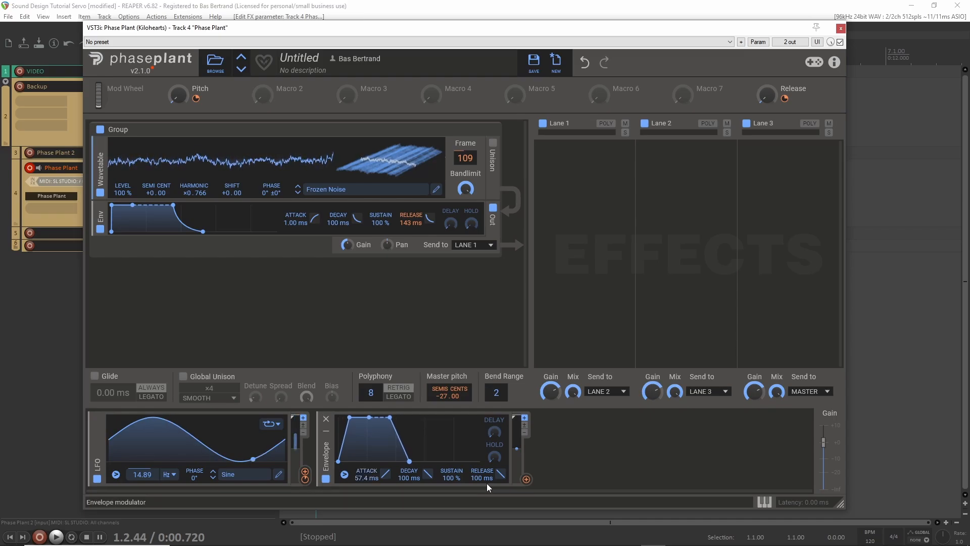
left_click_drag(487, 480, 487, 476)
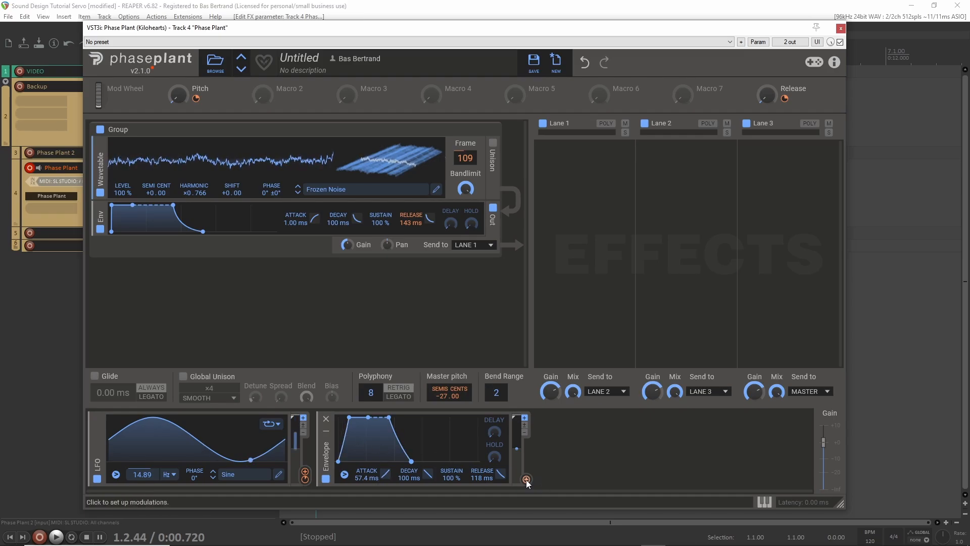
Lower the LFO's depth to about 14 % and modulate it with the envelope modulator by about +34 %
left_click_drag(298, 418, 297, 428)
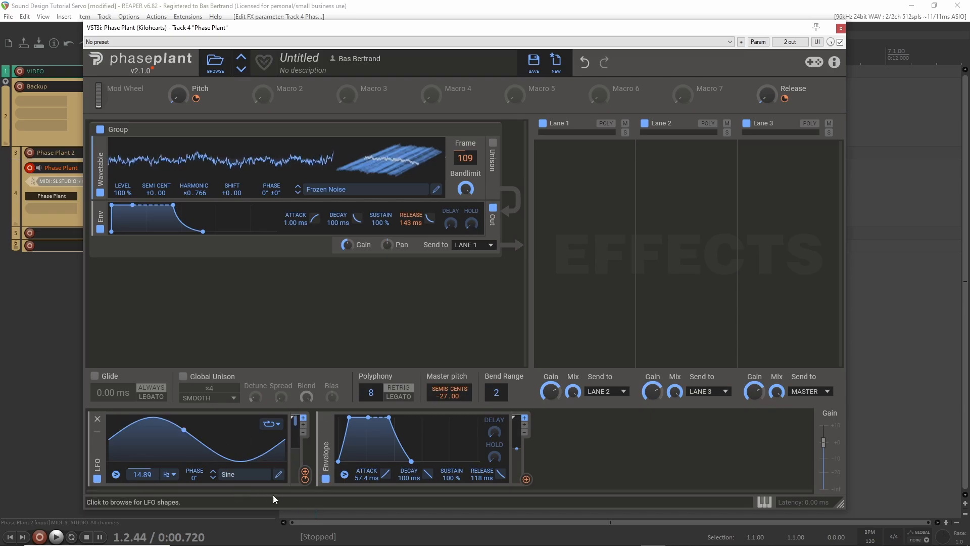
mouse_move(299, 440)
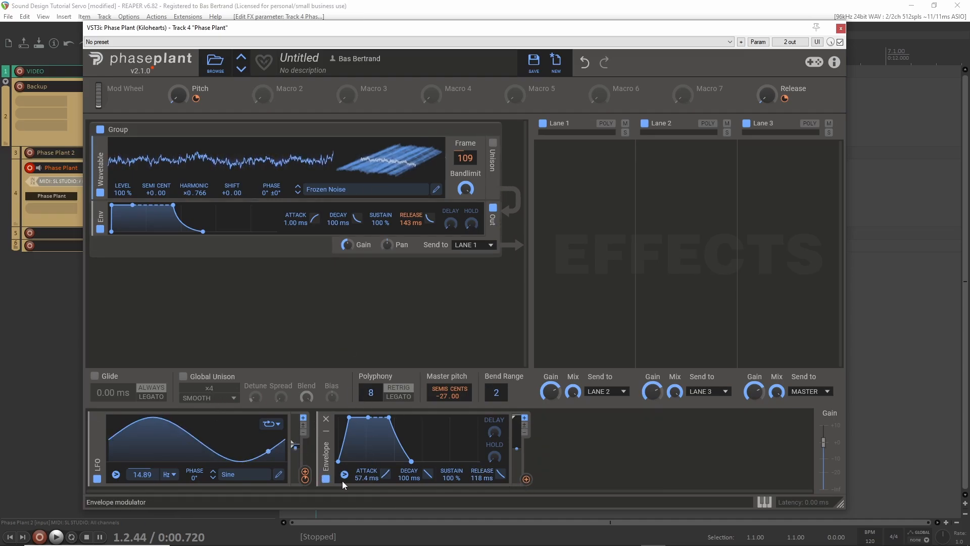
left_click_drag(527, 480, 296, 445)
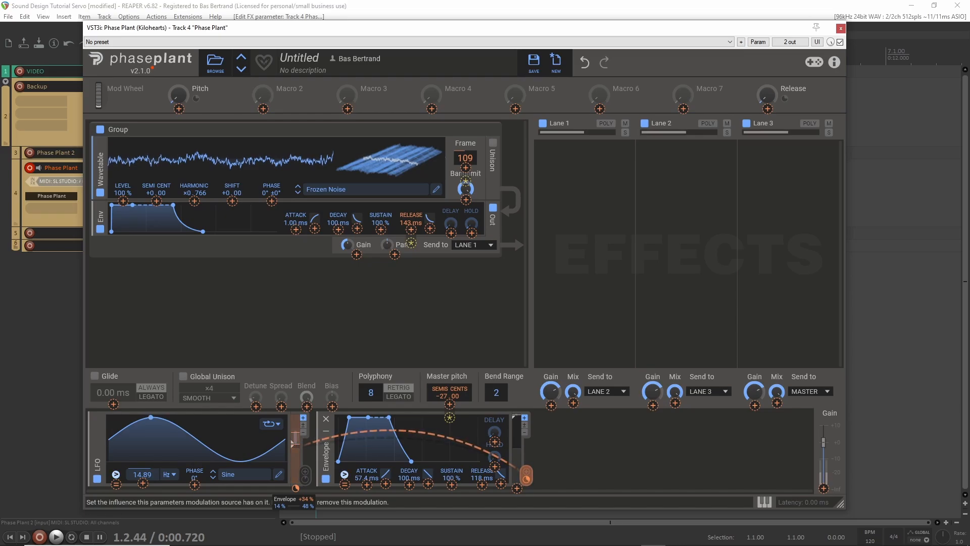
Raise the envelope modulator's influence on the LFO's depth to about +85 %
left_click_drag(296, 488, 295, 462)
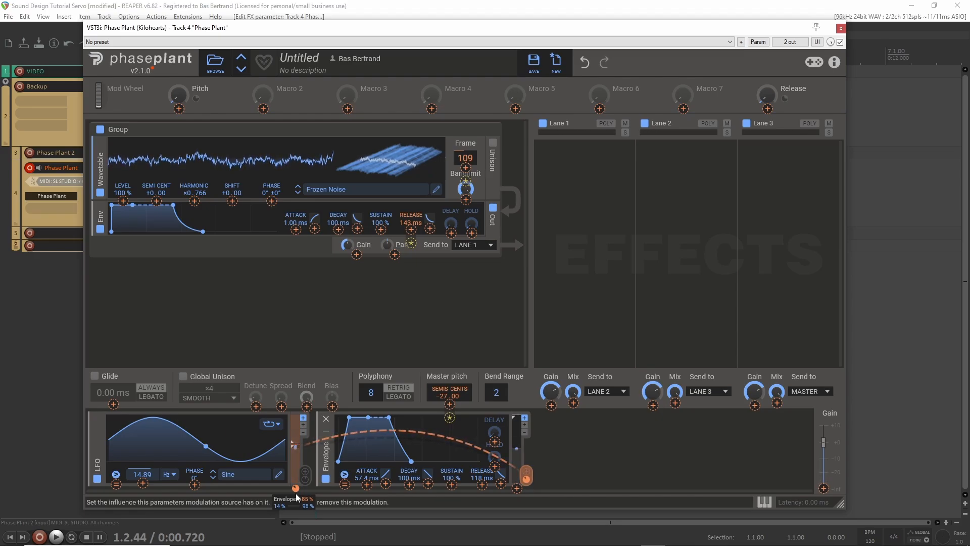
left_click(721, 99)
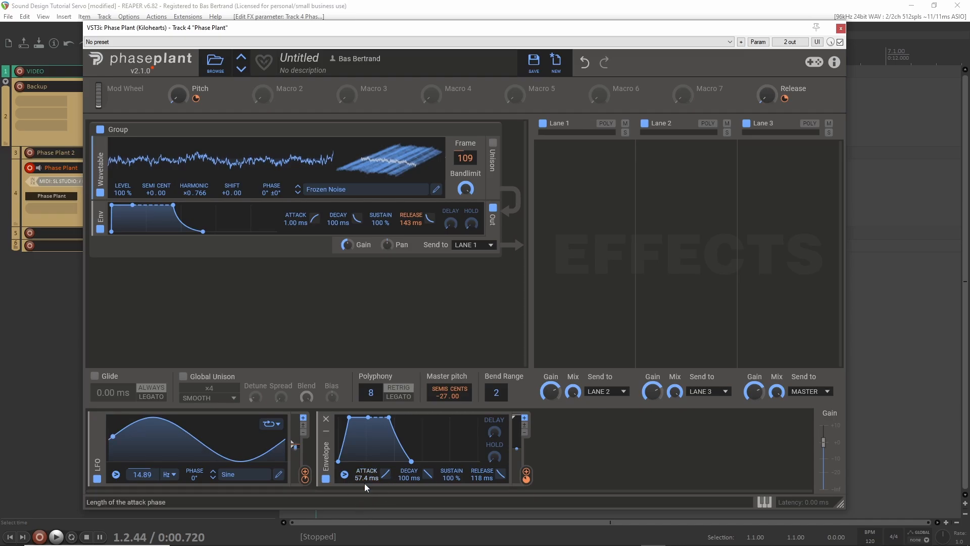
Assign Macro 7 to the envelope modulator's attack time and rename the macro Attack
left_click_drag(699, 99, 367, 490)
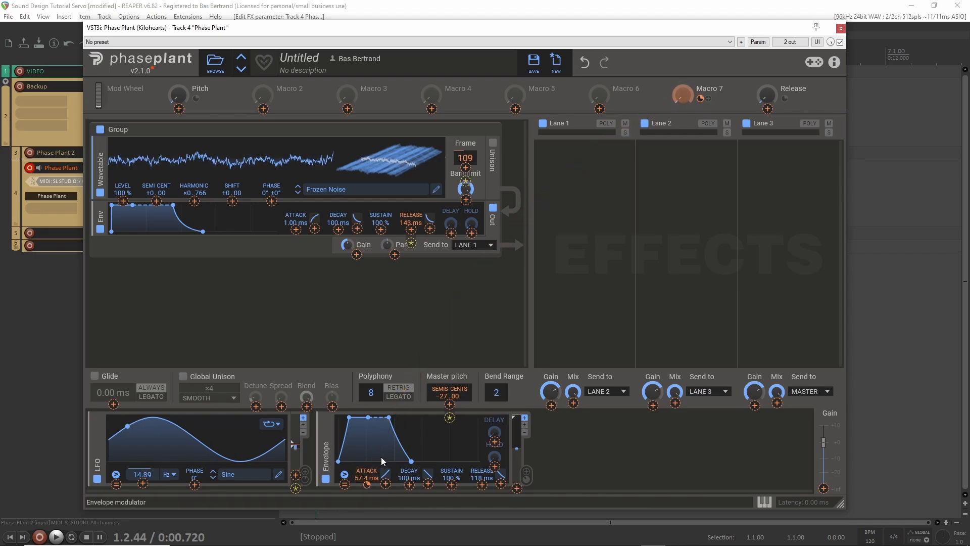
double_click(710, 89)
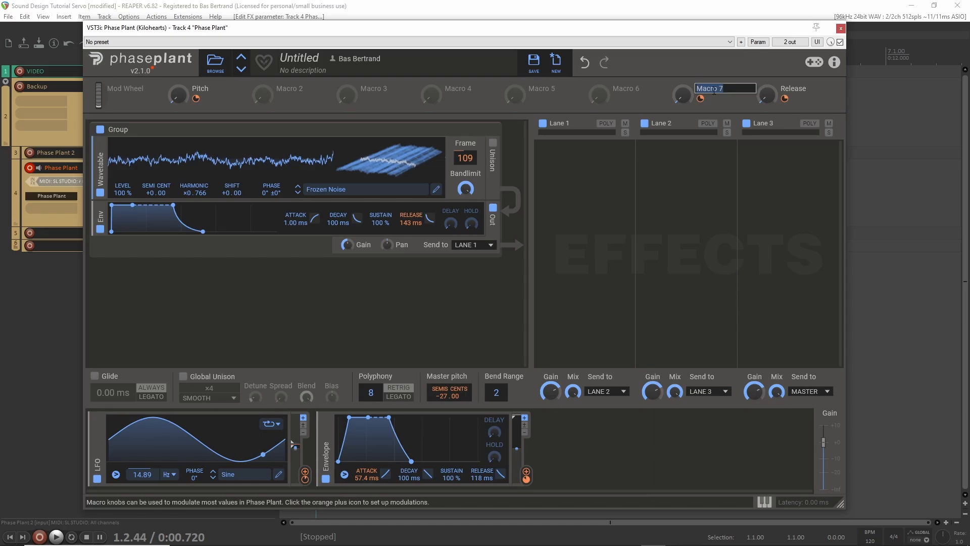
key("Return")
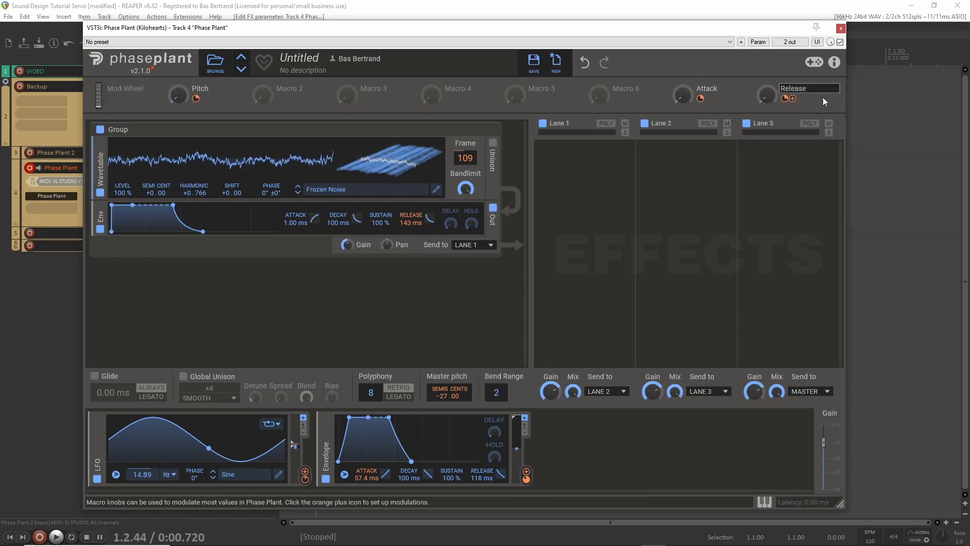
Assign the Release macro to the envelope modulator's release time as well
left_click_drag(793, 99, 480, 482)
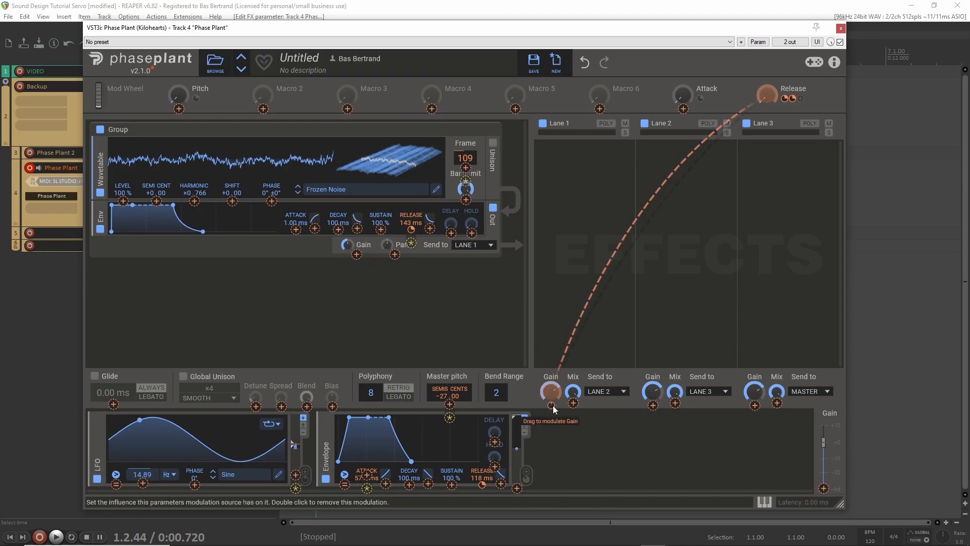
left_click(258, 331)
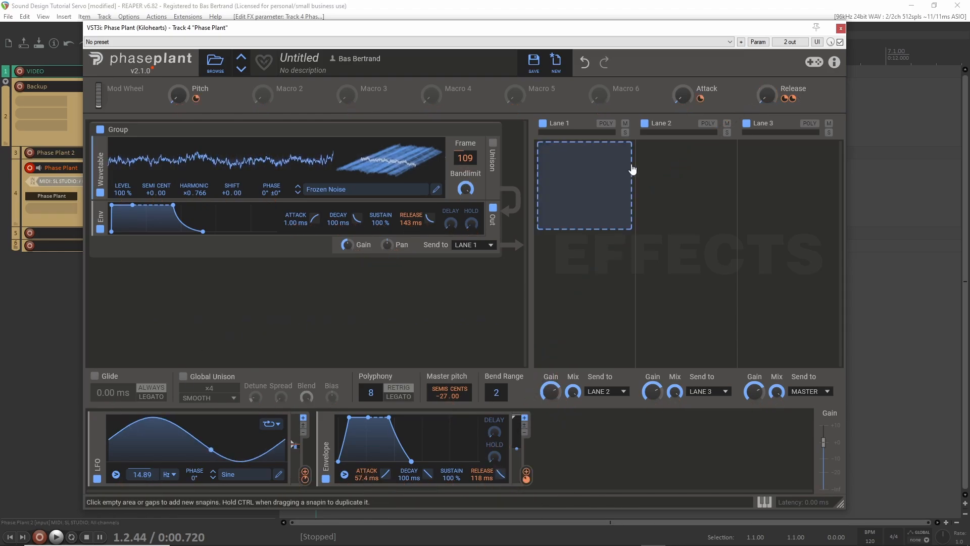
mouse_move(683, 99)
left_mouse_down()
mouse_move(683, 86)
mouse_move(683, 98)
left_mouse_up()
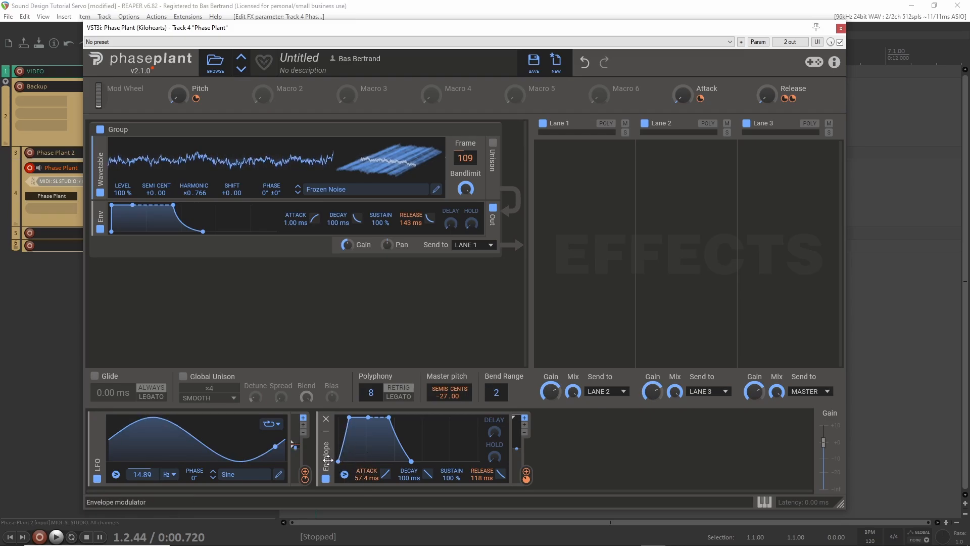
Modulate the master pitch with the envelope modulator and set the amount to +3.5 semitones
left_click(527, 473)
left_click(448, 404)
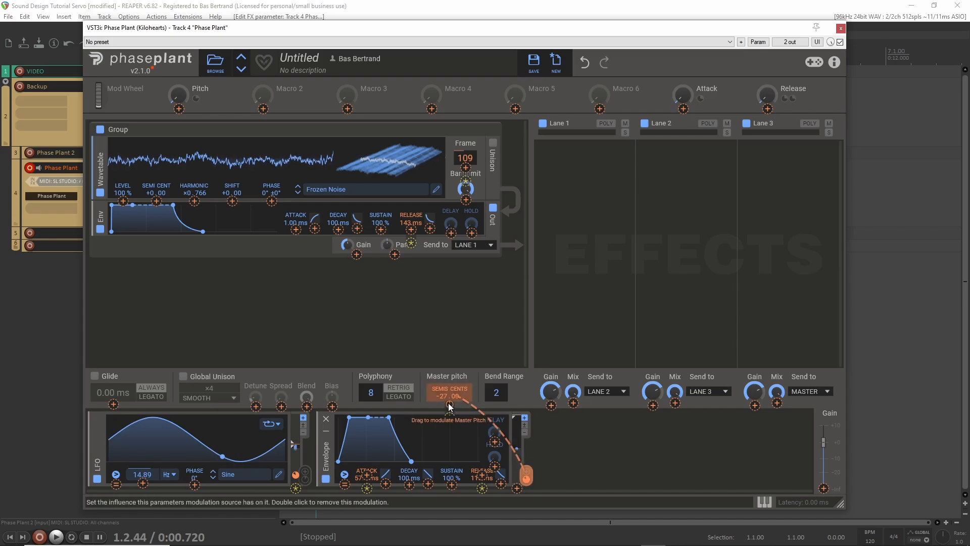
left_click_drag(449, 404, 450, 389)
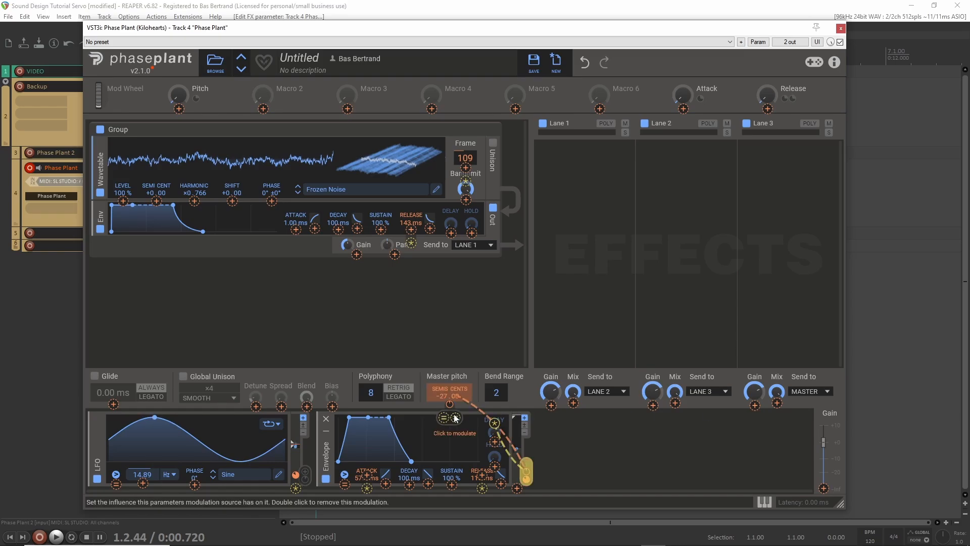
mouse_move(450, 407)
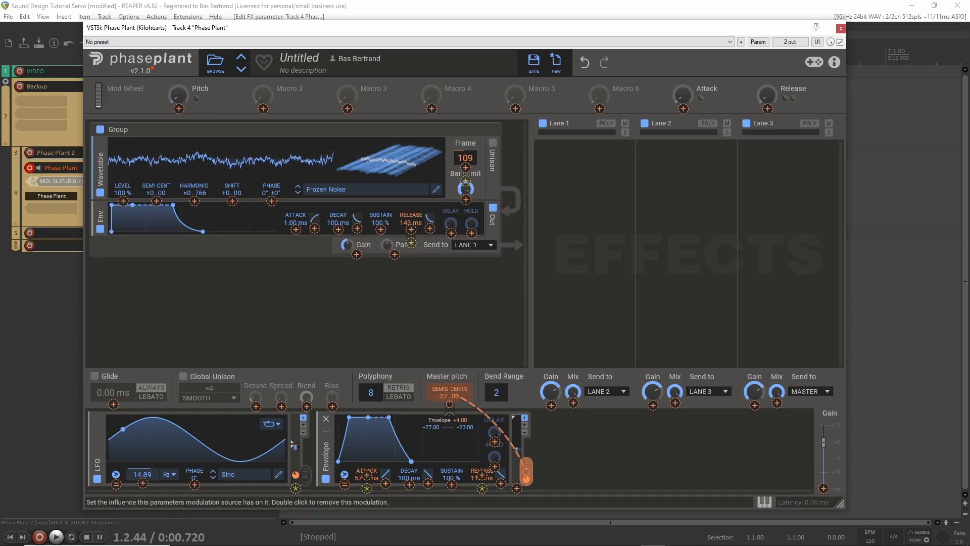
left_click_drag(450, 407, 450, 409)
right_click(450, 407)
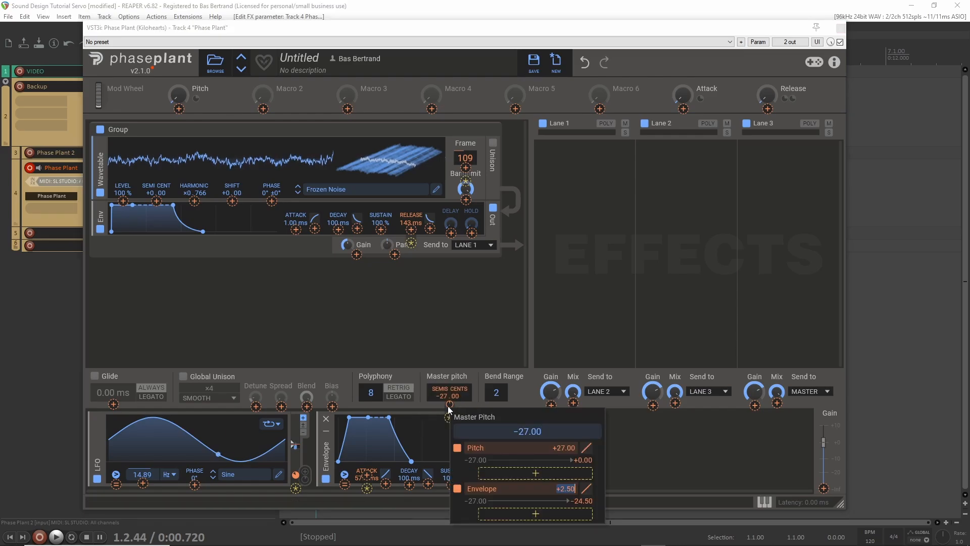
type("3.5")
key("Return")
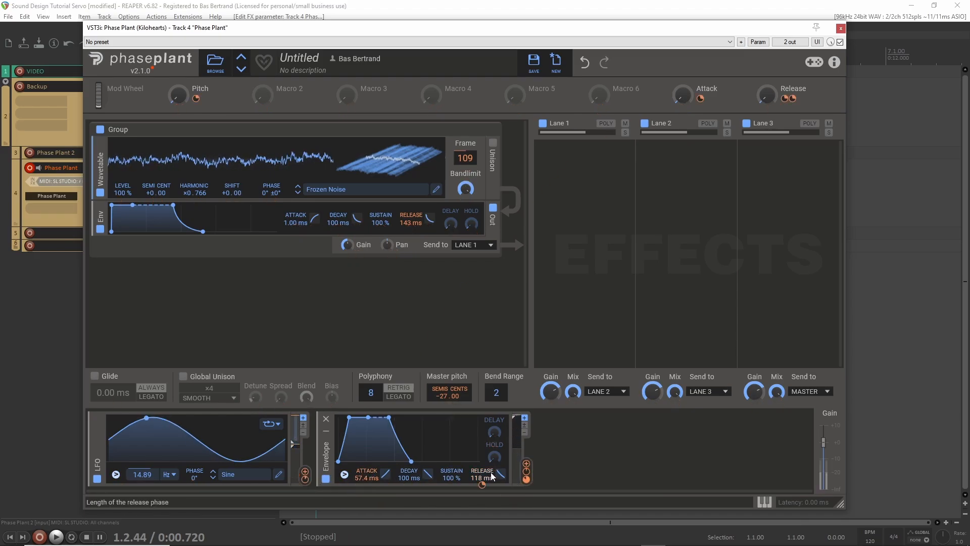
Shorten the envelope modulator's release to 73.9 ms and turn the Attack macro up part of the way
left_click_drag(492, 475, 493, 495)
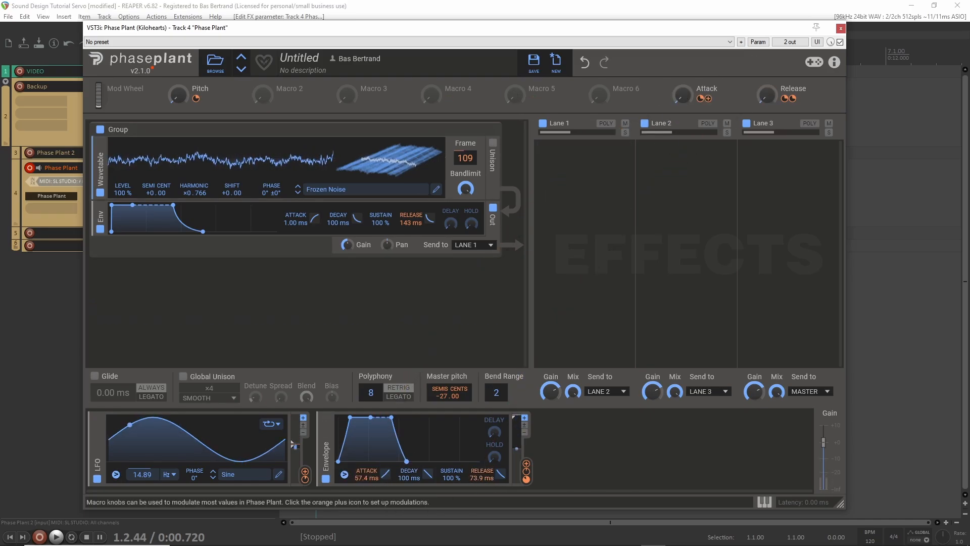
left_click_drag(682, 101, 682, 88)
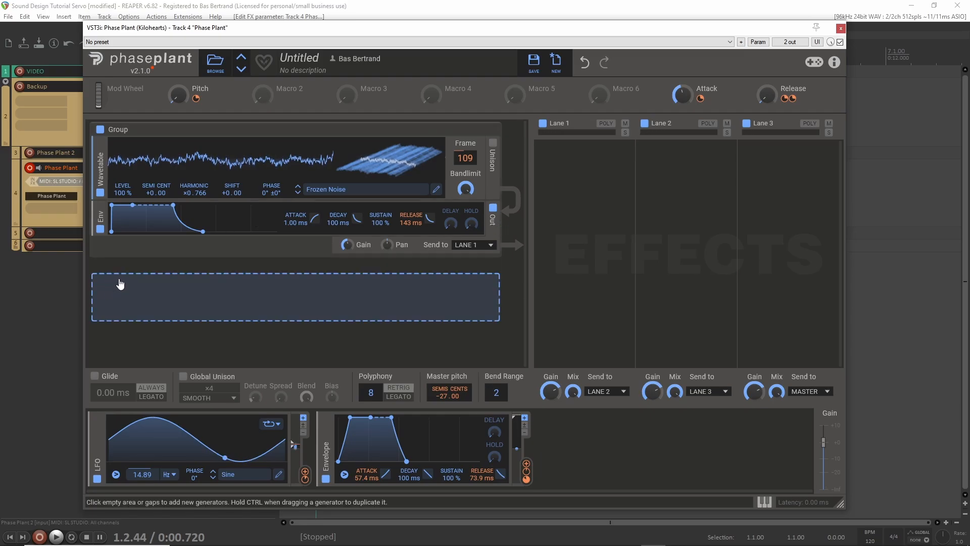
left_click_drag(350, 241, 350, 243)
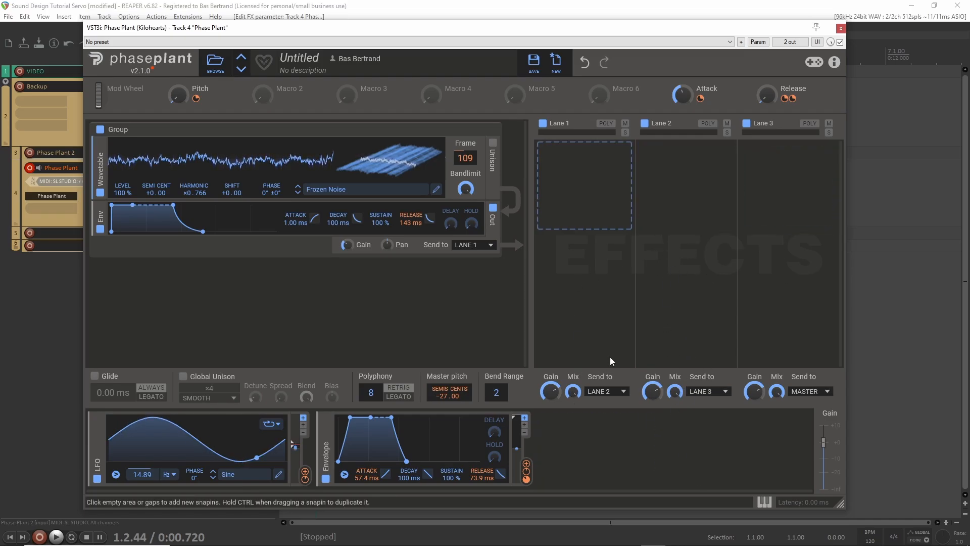
Route the output of effects Lane 1 to Lane 3
left_click(622, 395)
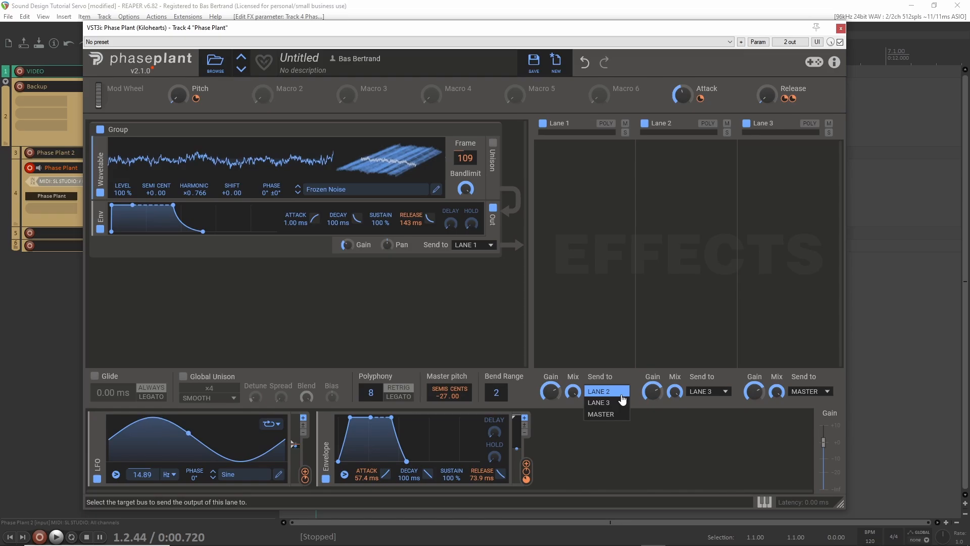
left_click(620, 402)
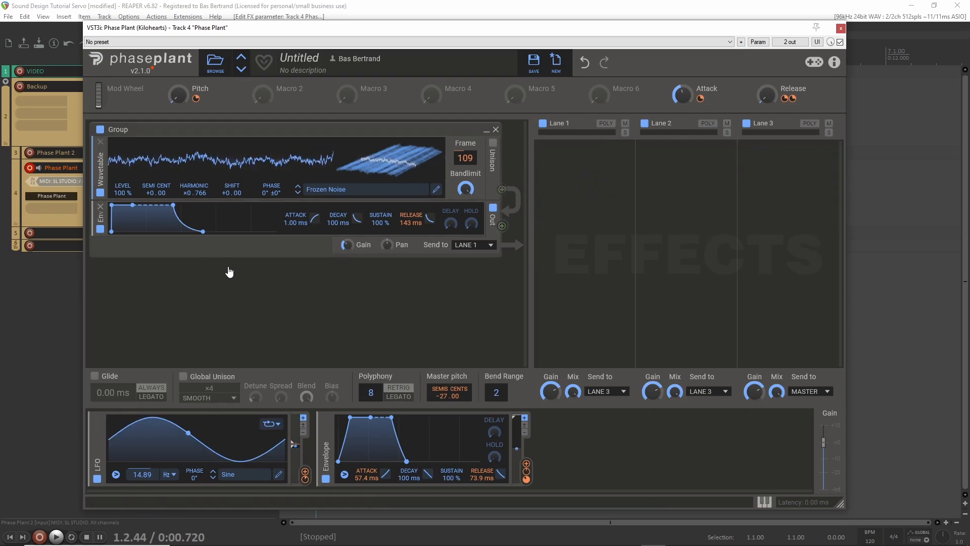
Add a second wavetable generator in its own group and name the two groups Wavetable 1 and Wavetable 2
left_click(184, 289)
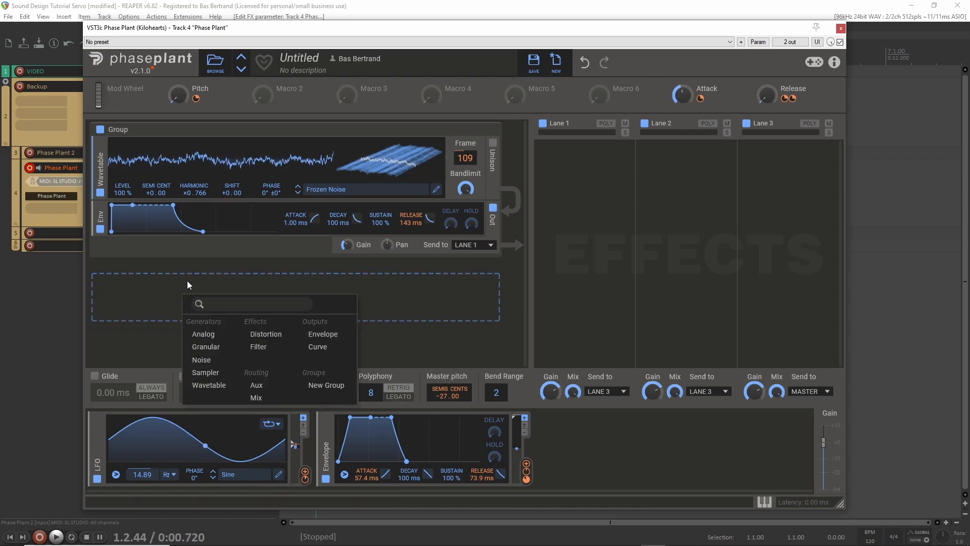
left_click(207, 388)
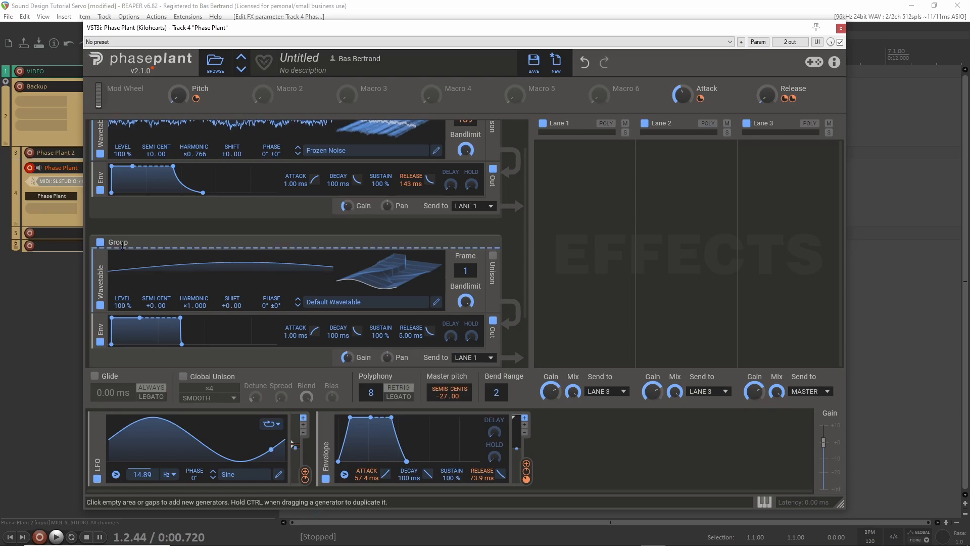
scroll(104, 234, "up", 2)
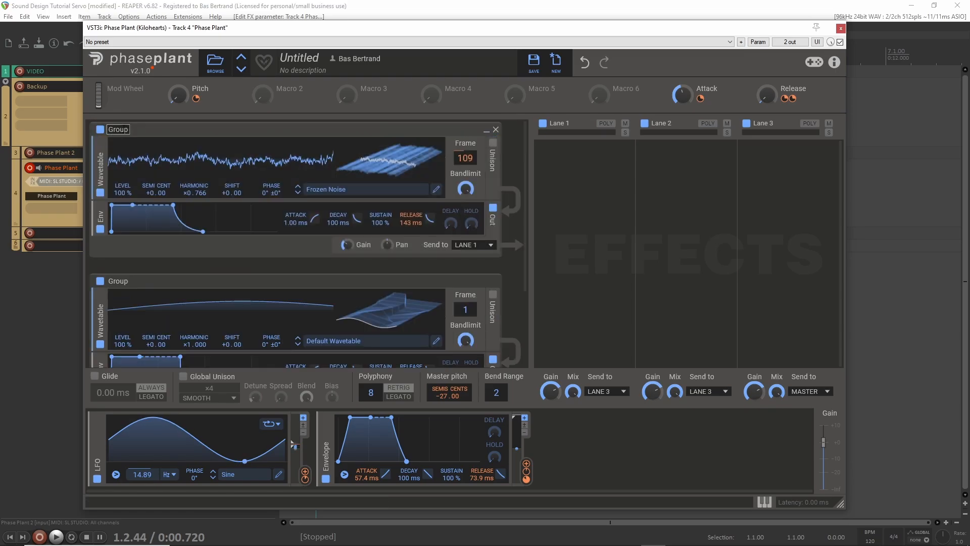
double_click(123, 130)
type("Wavetable 1")
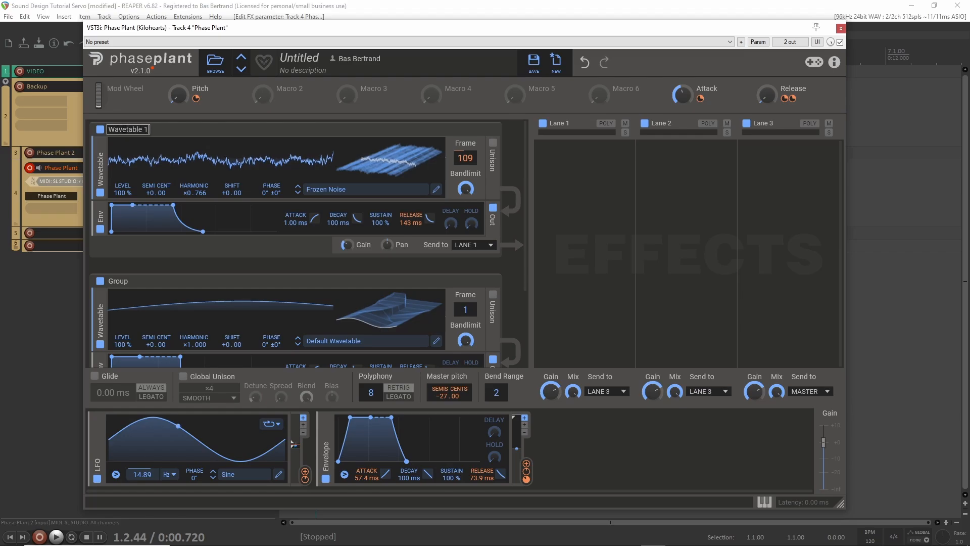
key("Return")
double_click(116, 281)
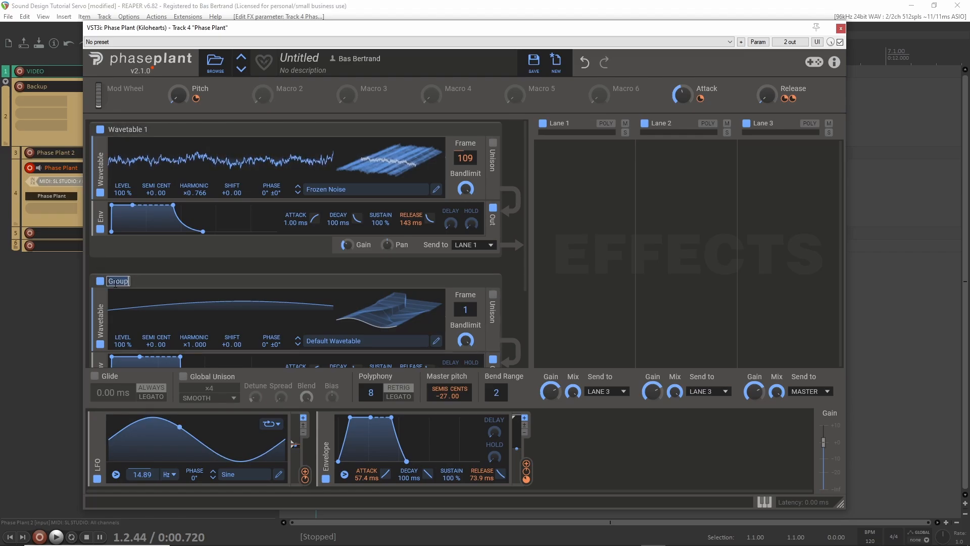
type("Wavetable 2")
key("Return")
Load the factory wavetable Simply from the Noisy category into Wavetable 2
scroll(241, 286, "down", 1)
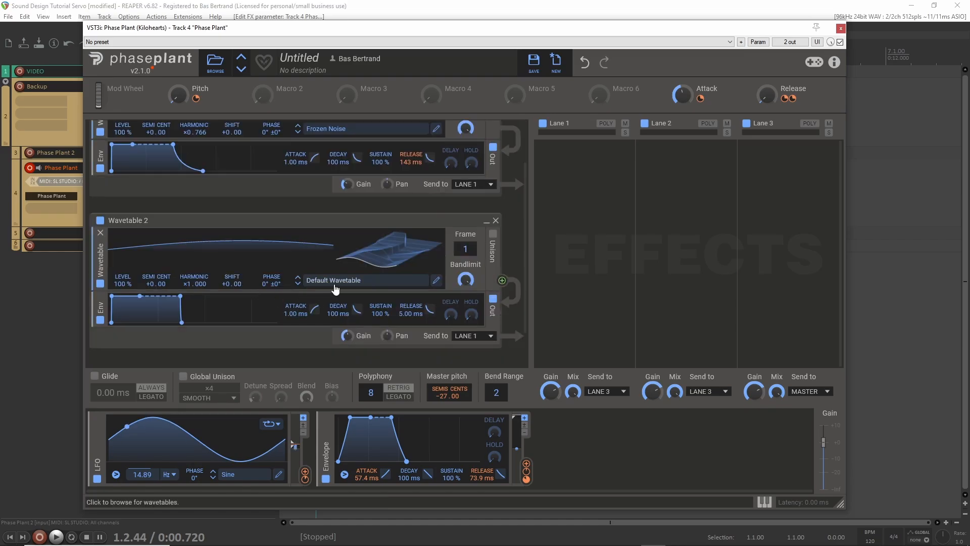
left_click(334, 282)
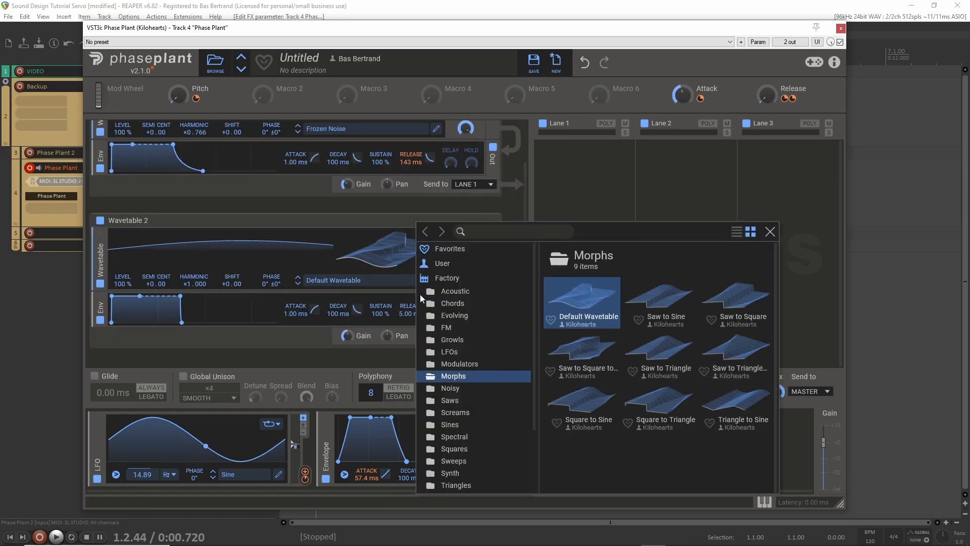
left_click(451, 388)
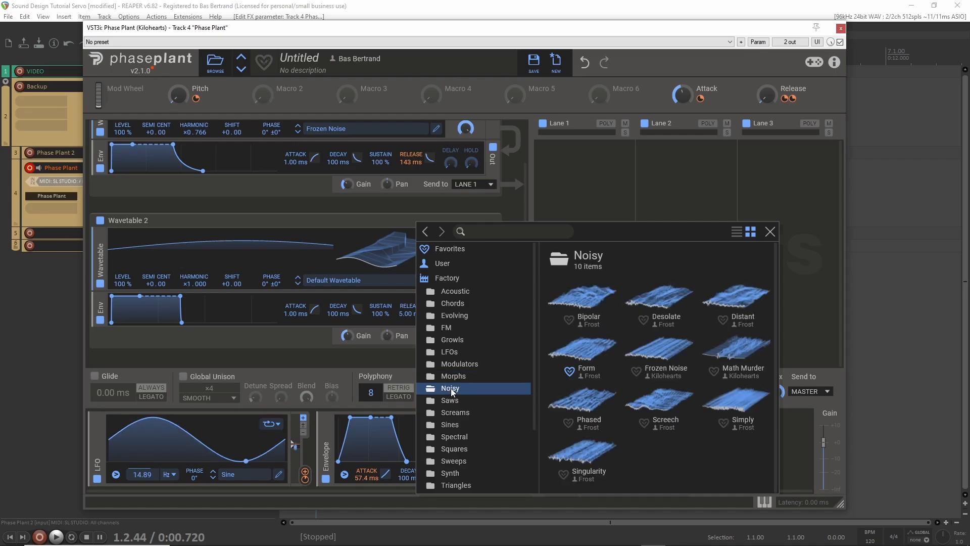
left_click(743, 401)
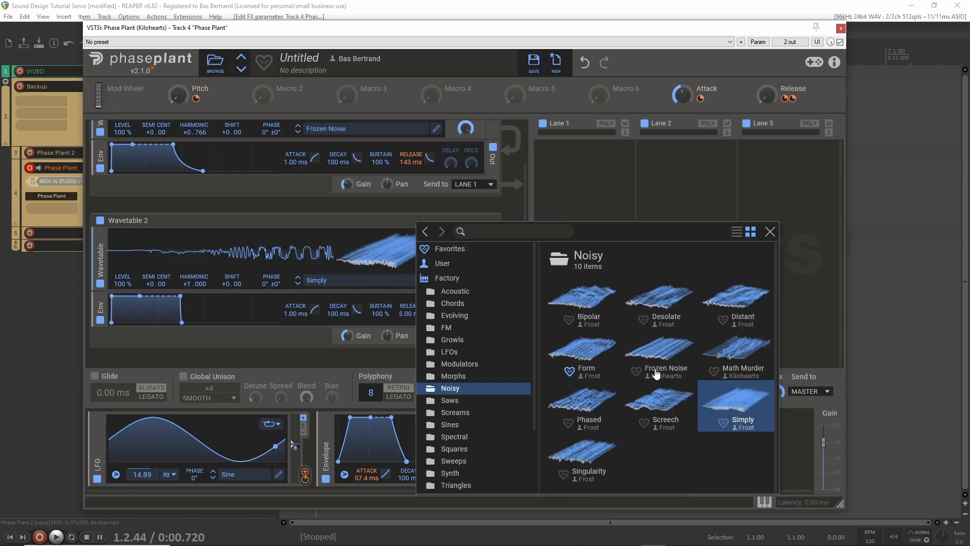
left_click(278, 364)
Set Wavetable 2's frame to 52 and its harmonic multiplier to ×0.385
left_click_drag(466, 249, 466, 229)
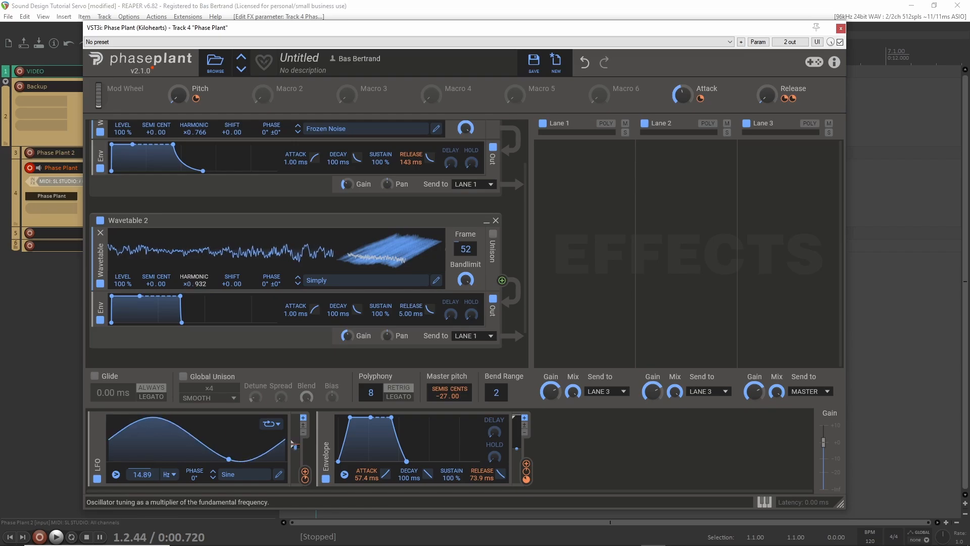
left_click_drag(196, 281, 196, 311)
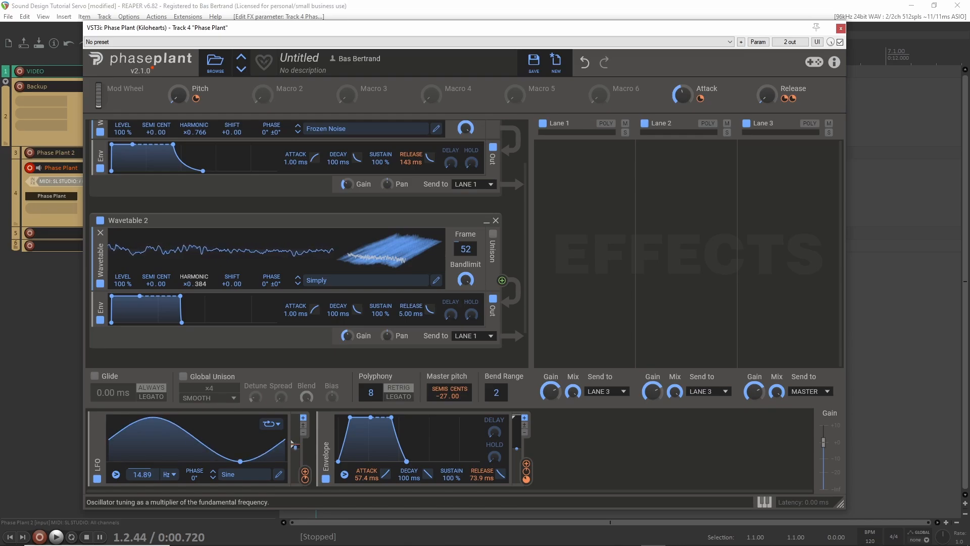
left_click_drag(196, 311, 196, 310)
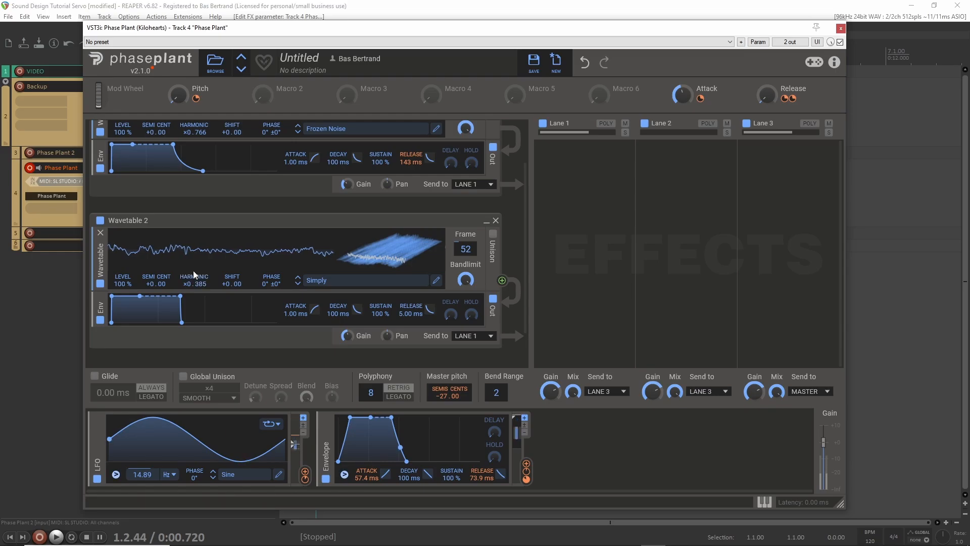
Set the release of Wavetable 2's output envelope to 150 ms and assign the Release macro to it
scroll(394, 196, "down", 2)
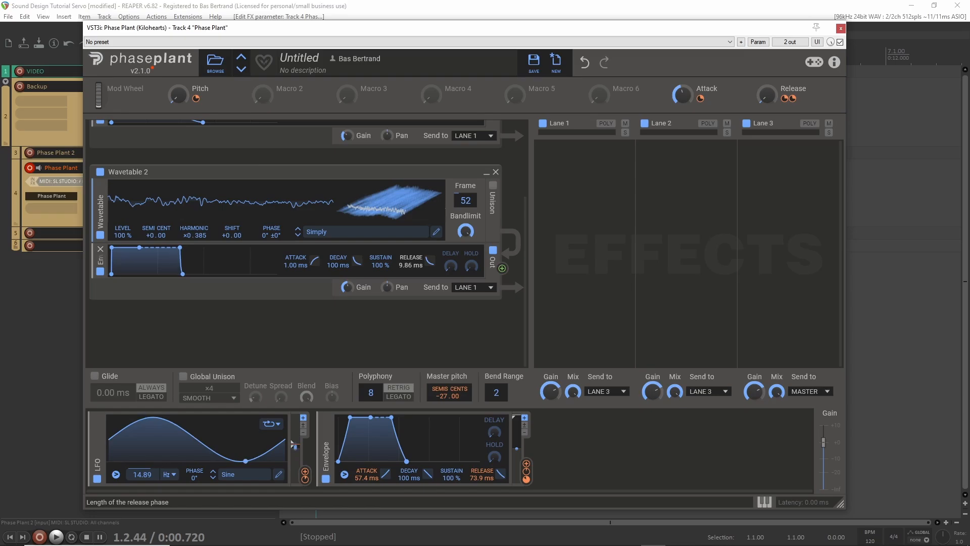
left_click_drag(410, 265, 410, 250)
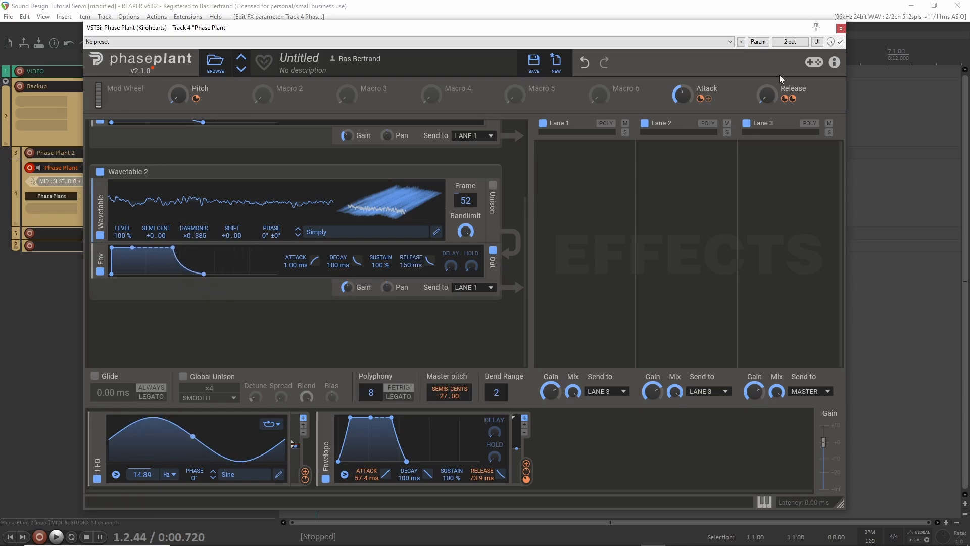
left_click_drag(798, 99, 410, 276)
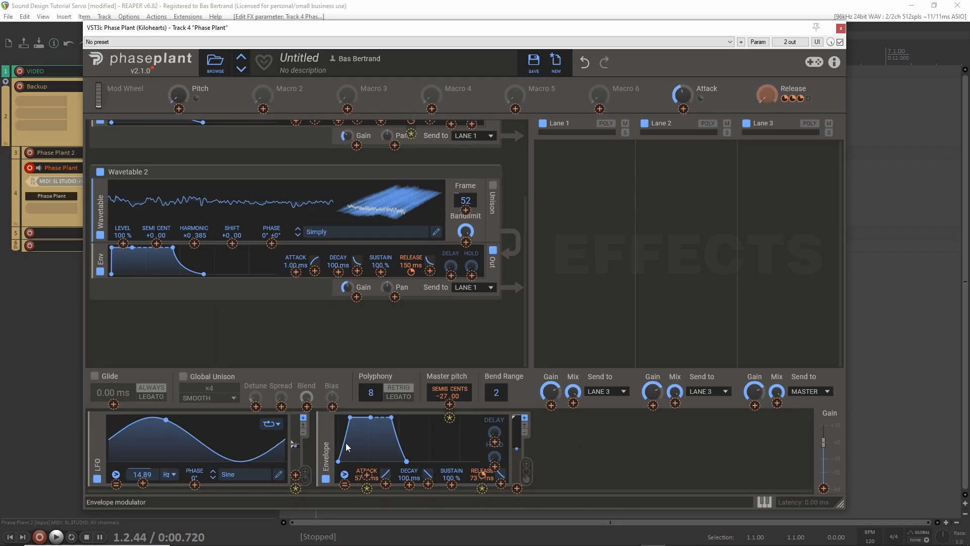
Set the envelope modulator's release to 137 ms and assign the modulator to Wavetable 2's frame
mouse_move(386, 473)
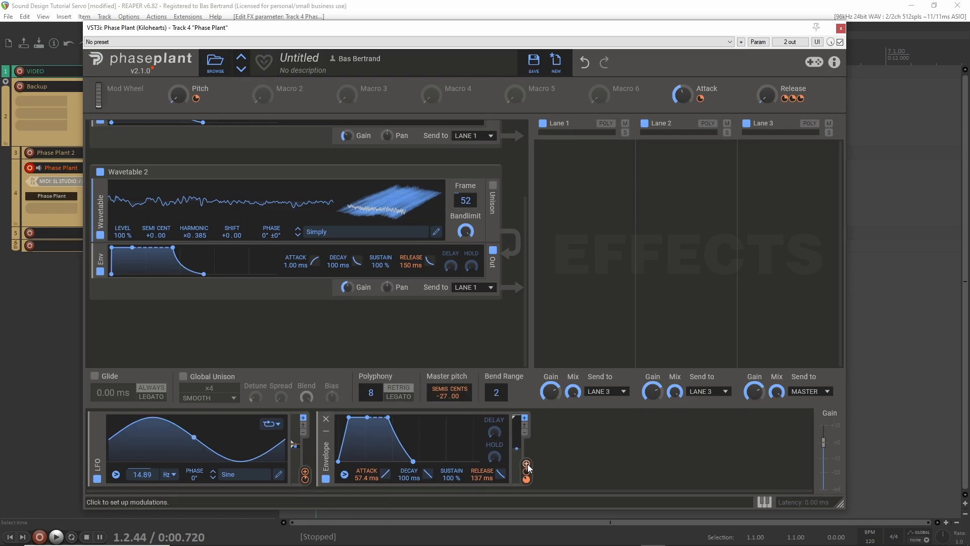
left_click_drag(528, 467, 466, 208)
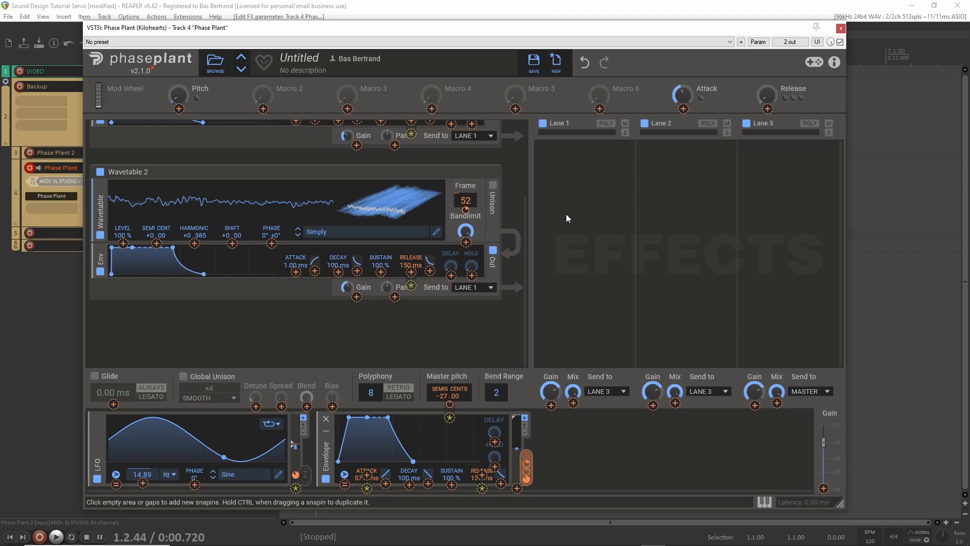
Add a 3-Band EQ to Lane 1, cut its lows, slightly boost its highs and lower the low crossover frequency
left_click(568, 175)
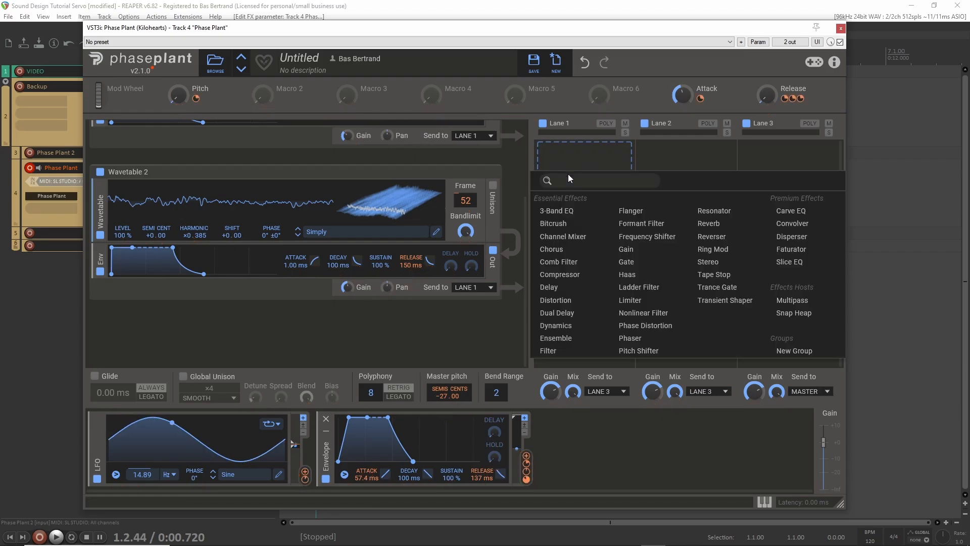
left_click(563, 210)
scroll(554, 229, "down", 3)
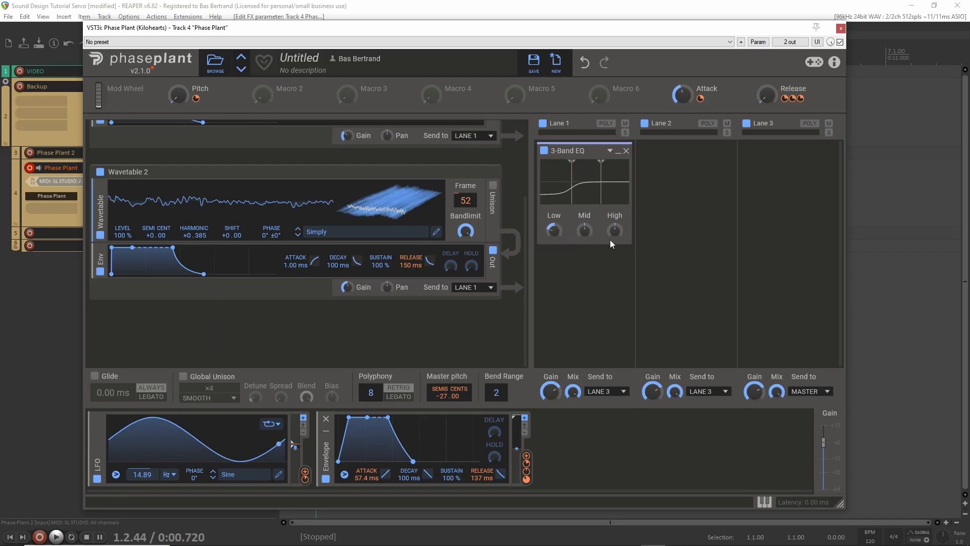
left_click_drag(615, 230, 614, 237)
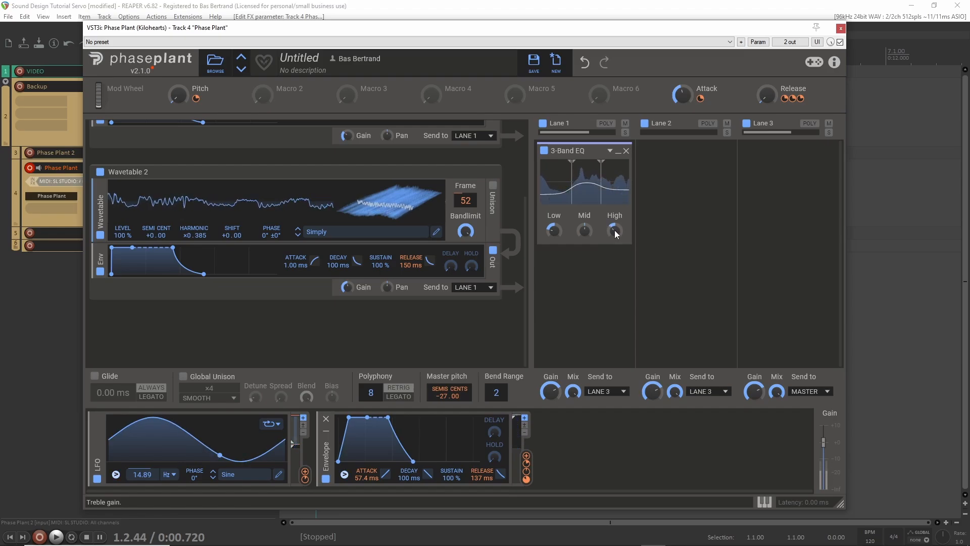
left_click_drag(614, 229, 615, 215)
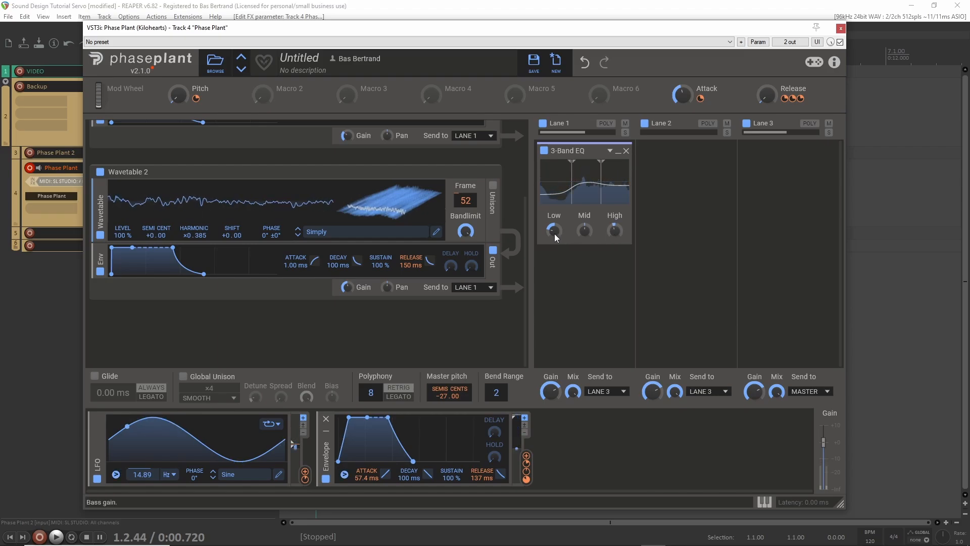
left_click_drag(571, 185, 562, 189)
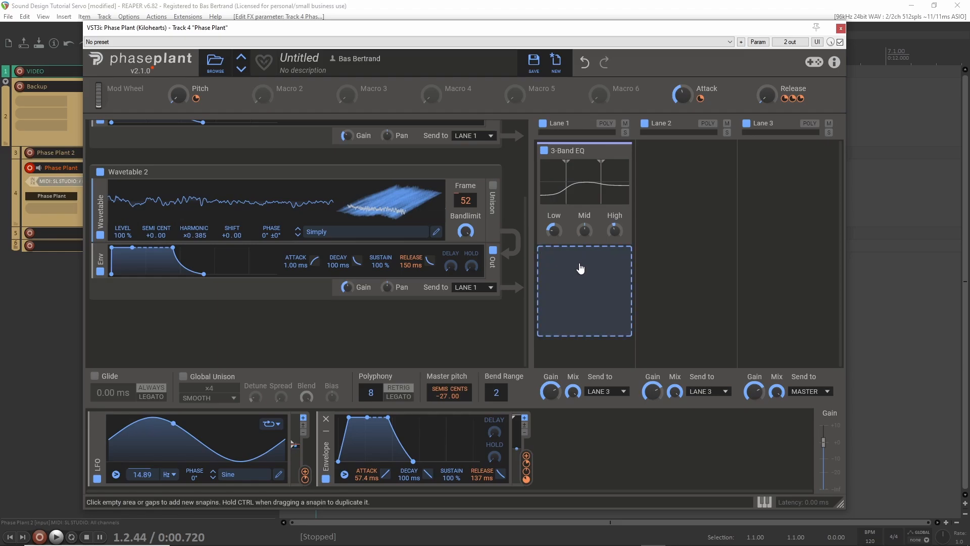
Add a Chorus below the 3-Band EQ in Lane 1 and reduce its mix
left_click(579, 264)
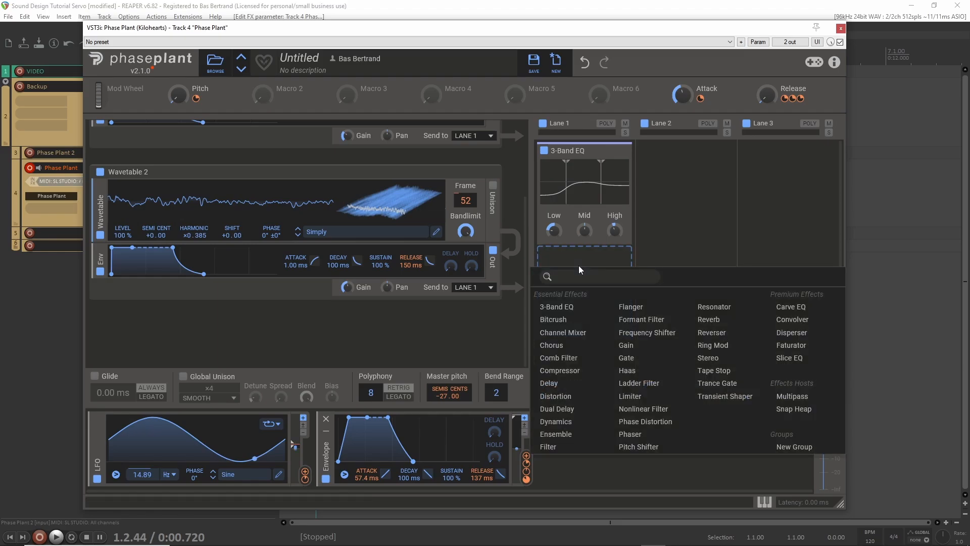
left_click(581, 347)
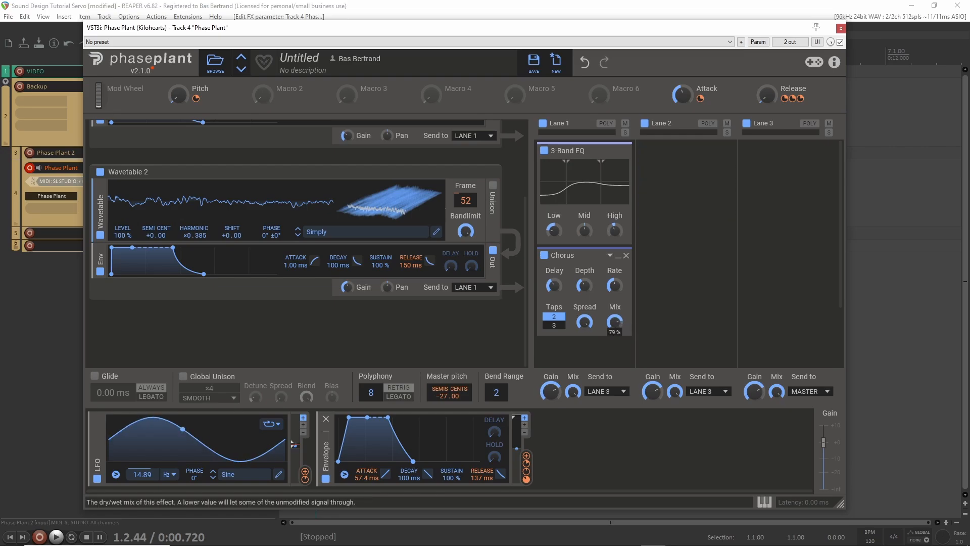
left_click_drag(614, 322, 615, 317)
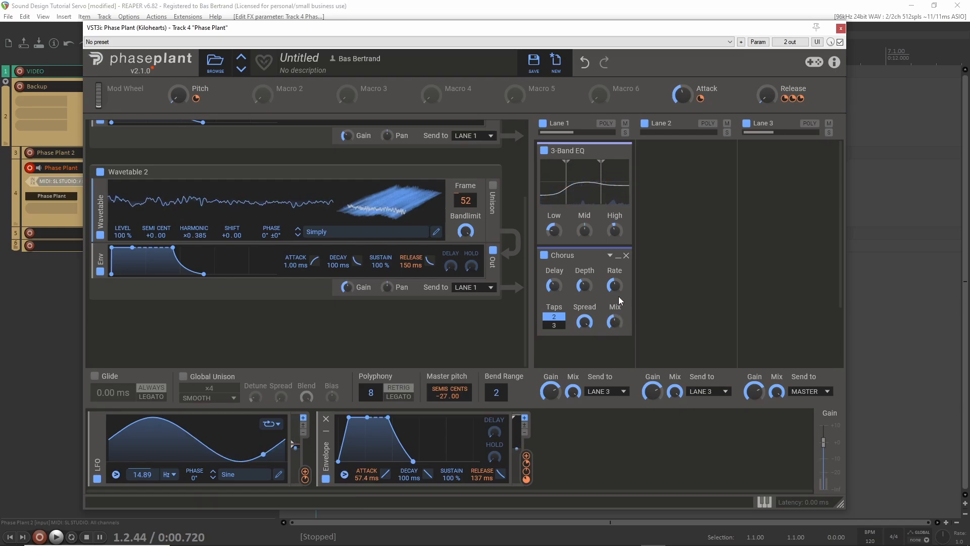
Add a Formant Filter below the Chorus, move its formant point towards the left edge of the vowel field and lower its Q
scroll(617, 308, "down", 2)
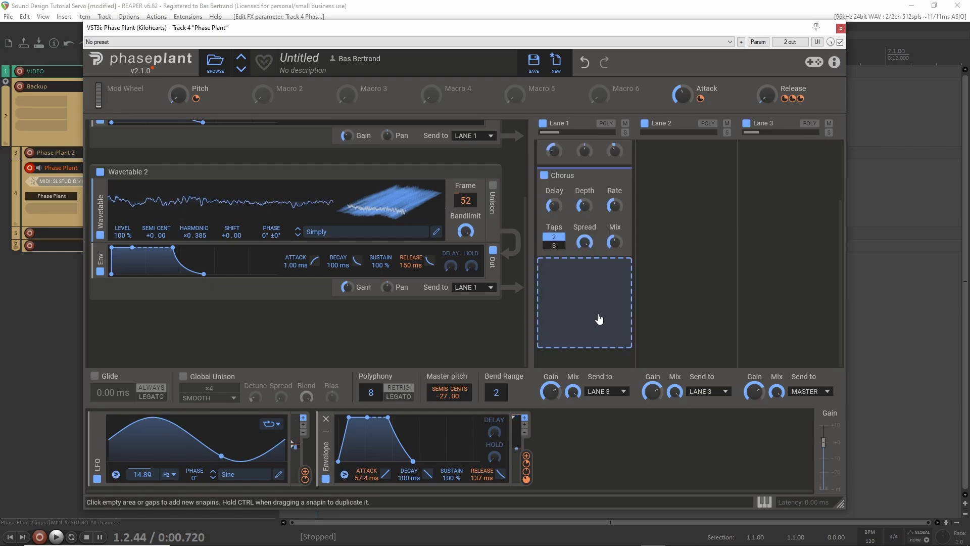
left_click(599, 319)
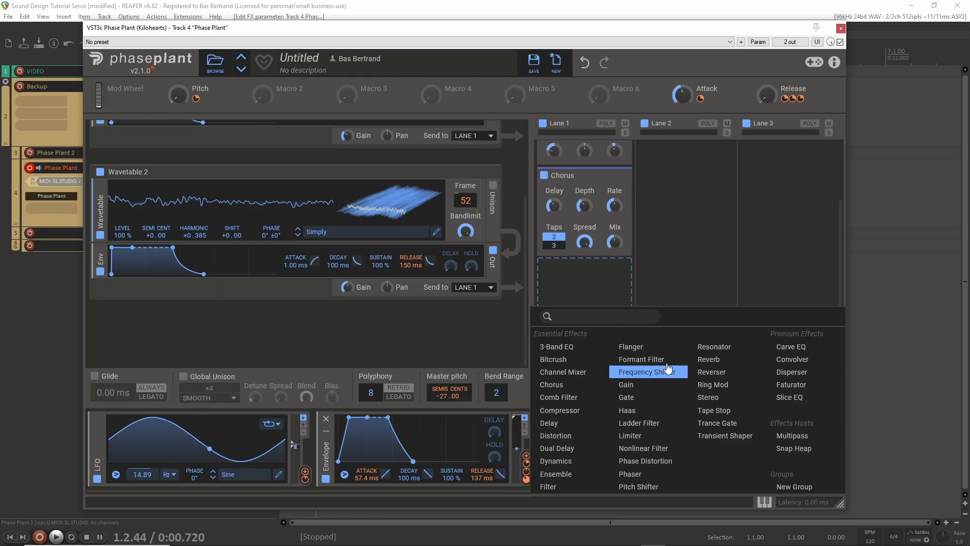
left_click(632, 358)
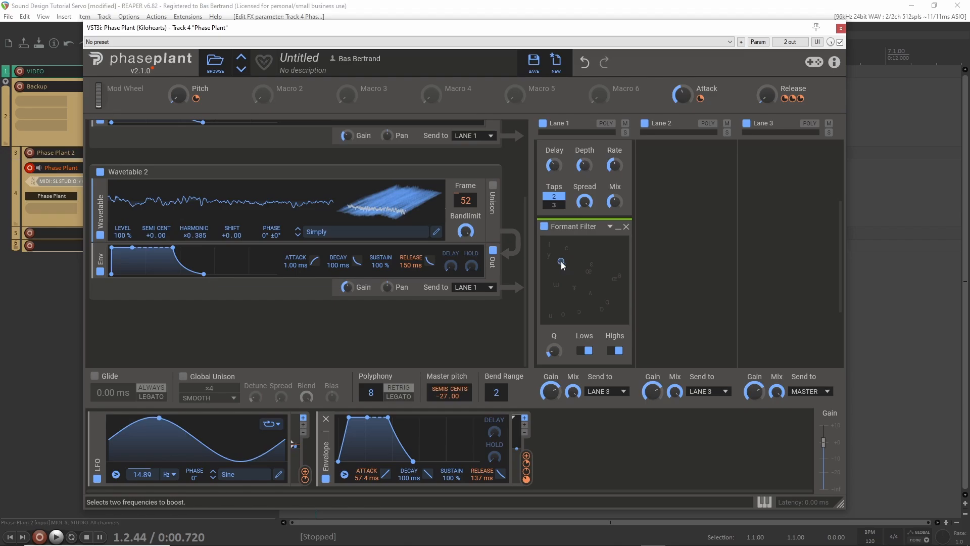
left_click_drag(561, 262, 601, 283)
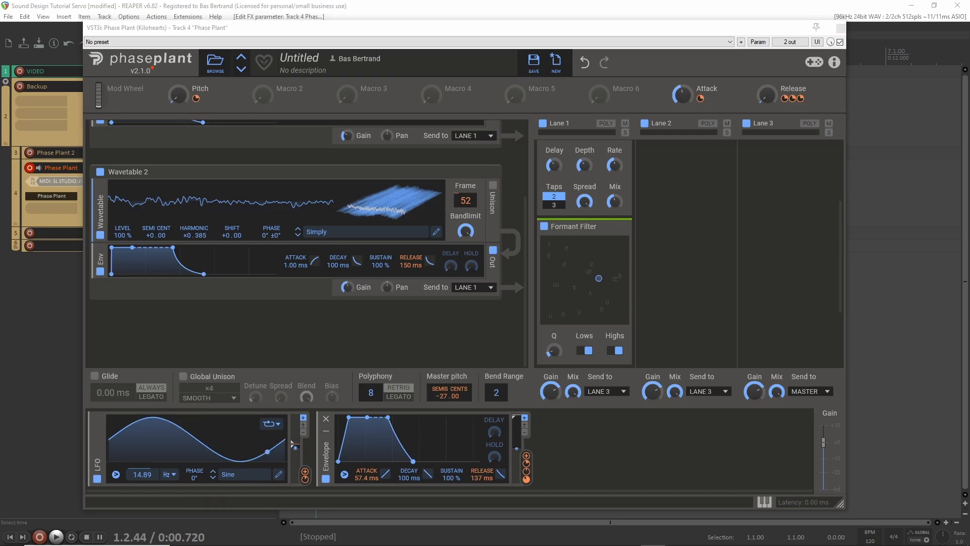
left_click_drag(602, 281, 575, 280)
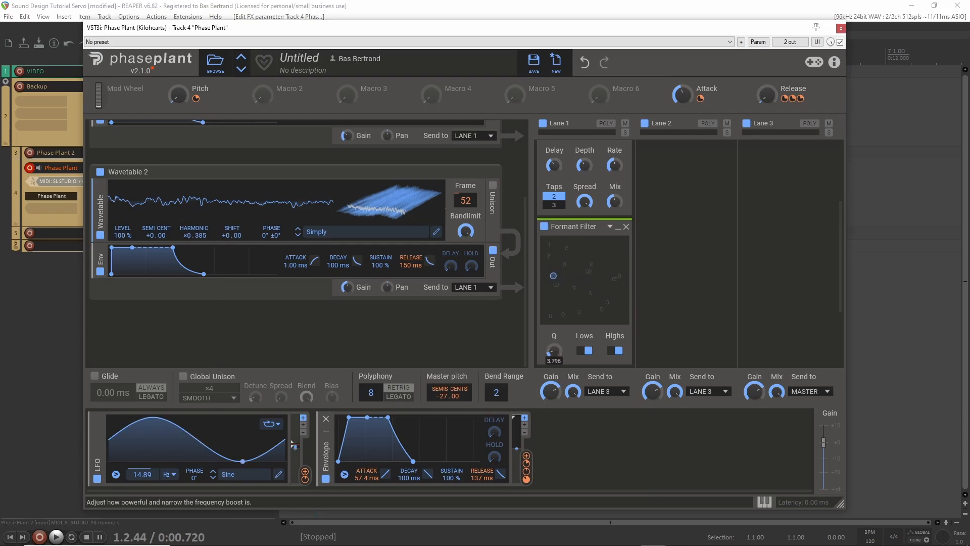
left_click_drag(547, 352, 547, 352)
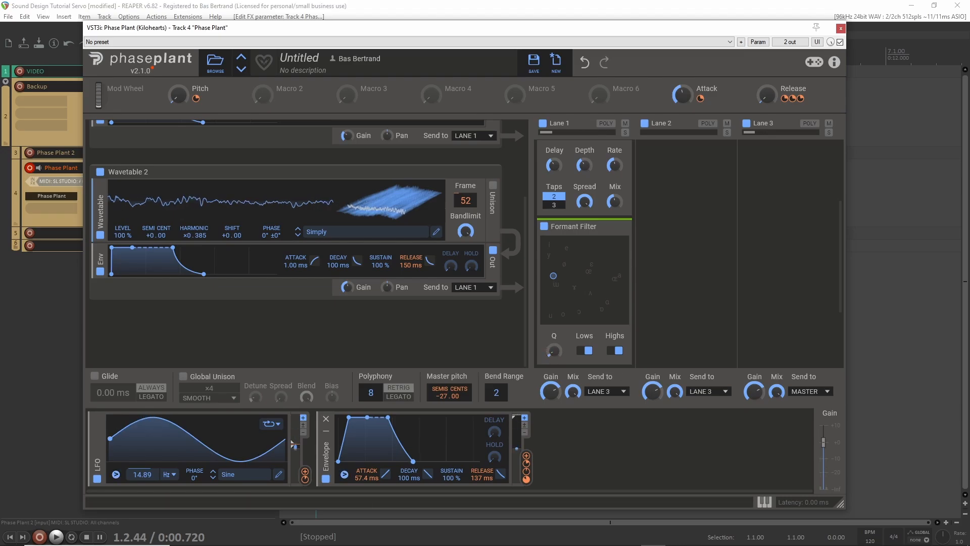
Add a second LFO modulator with the Classic Sine shape and a rate of 10.83 Hz
left_click(592, 449)
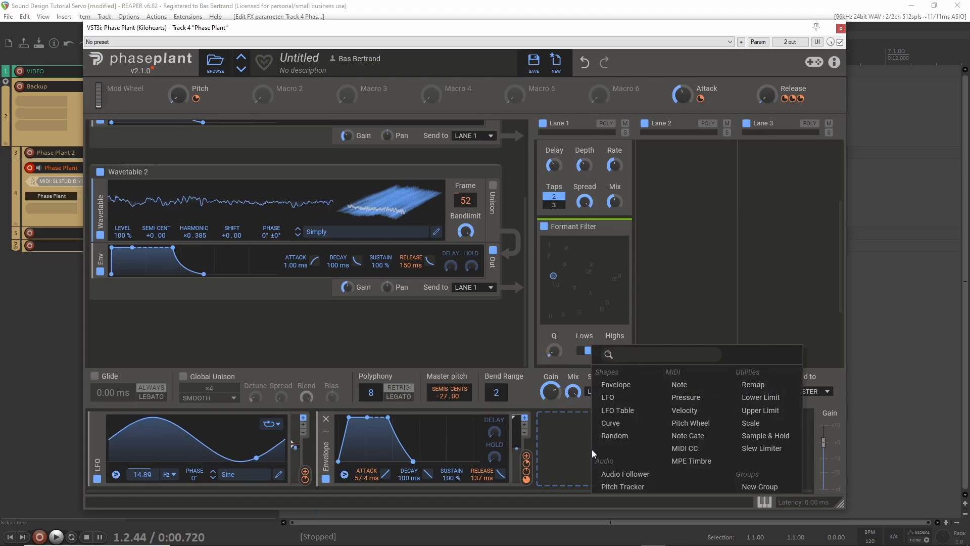
left_click(612, 396)
left_click_drag(589, 478, 589, 478)
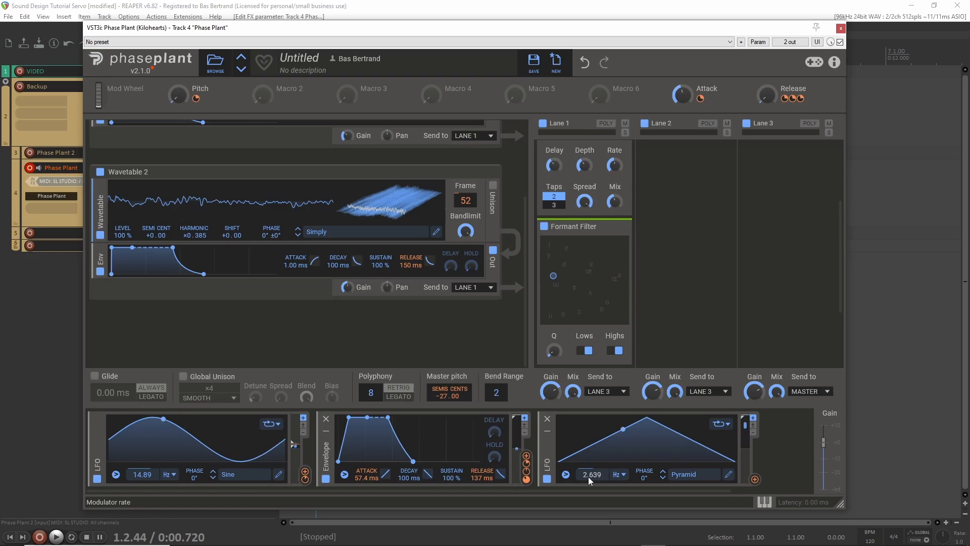
left_click(684, 475)
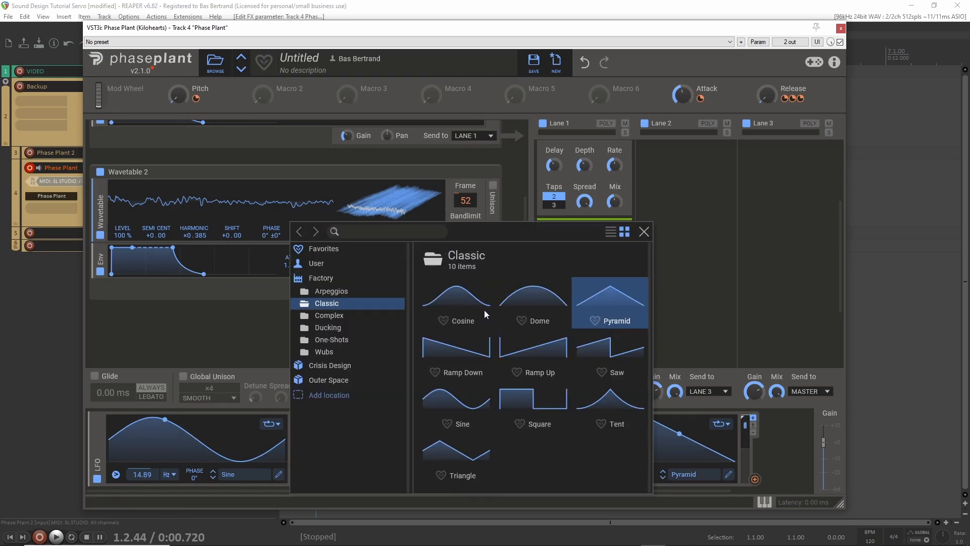
left_click(454, 401)
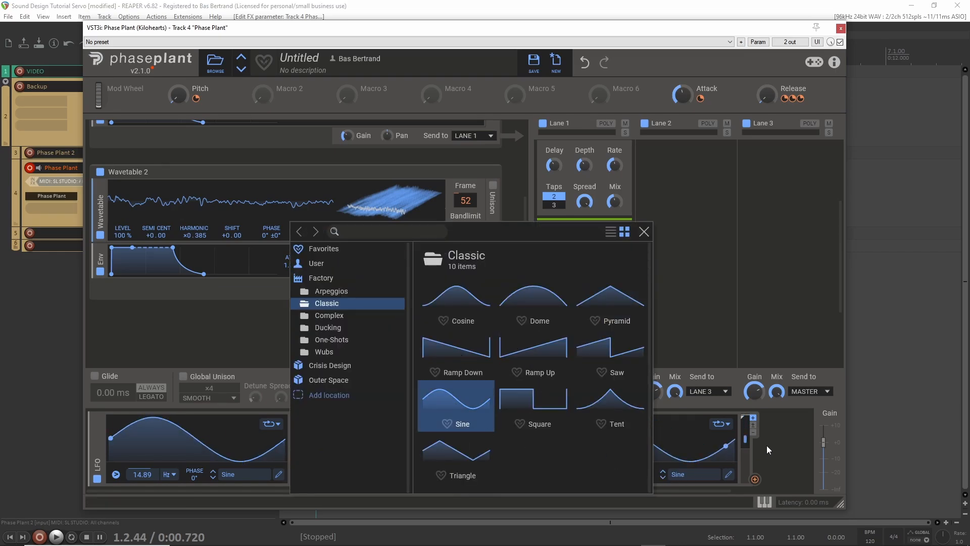
left_click(706, 469)
left_click_drag(592, 474, 592, 474)
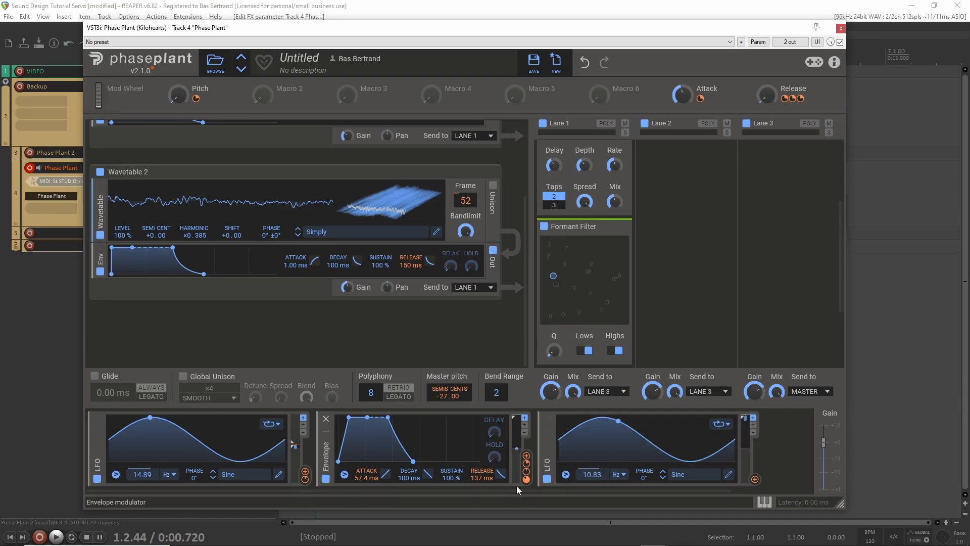
Place the second LFO before the envelope modulator and assign it to the Formant Filter's Y parameter
left_click_drag(548, 449, 324, 441)
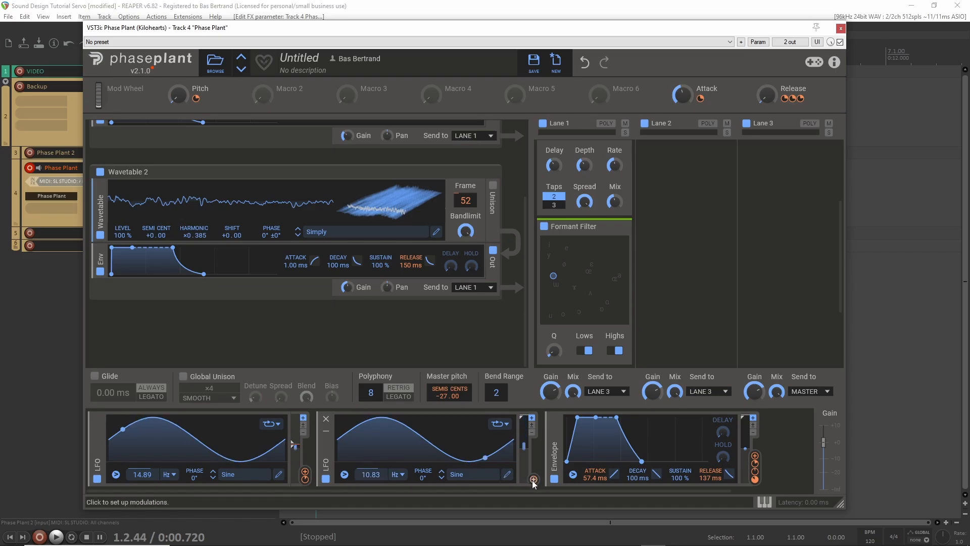
left_click_drag(533, 478, 545, 259)
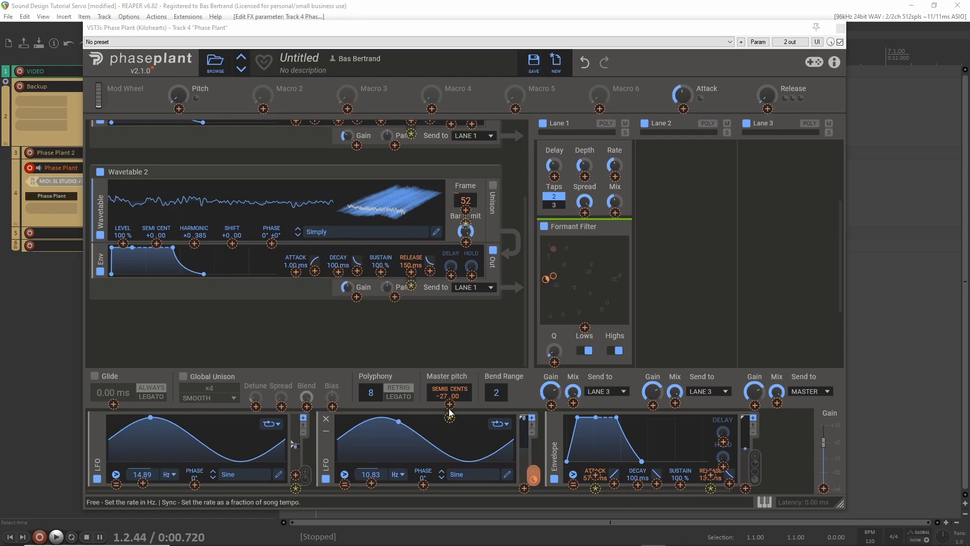
left_click_drag(533, 475, 589, 335)
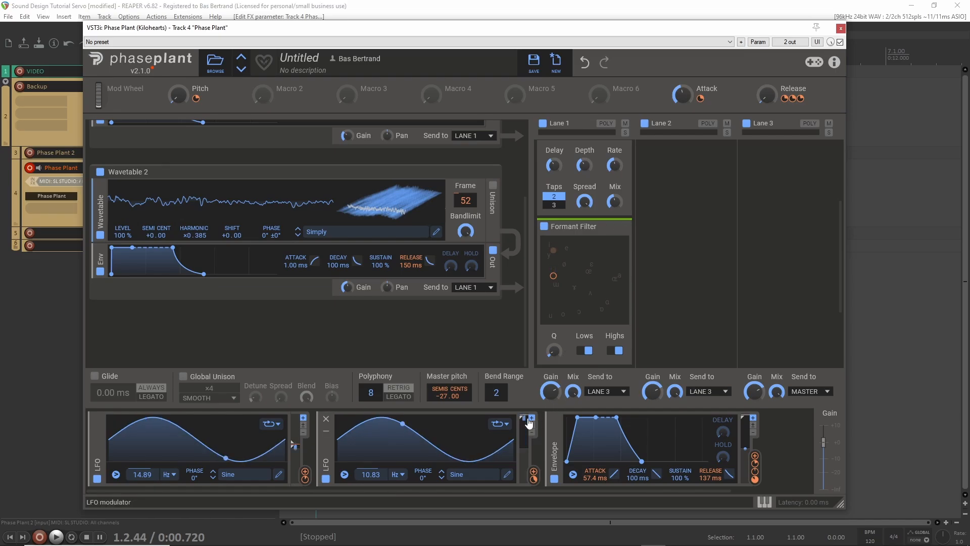
Switch both LFOs to bipolar output and adjust the second LFO's modulation amount on the Formant Filter's Y parameter
left_click(303, 425)
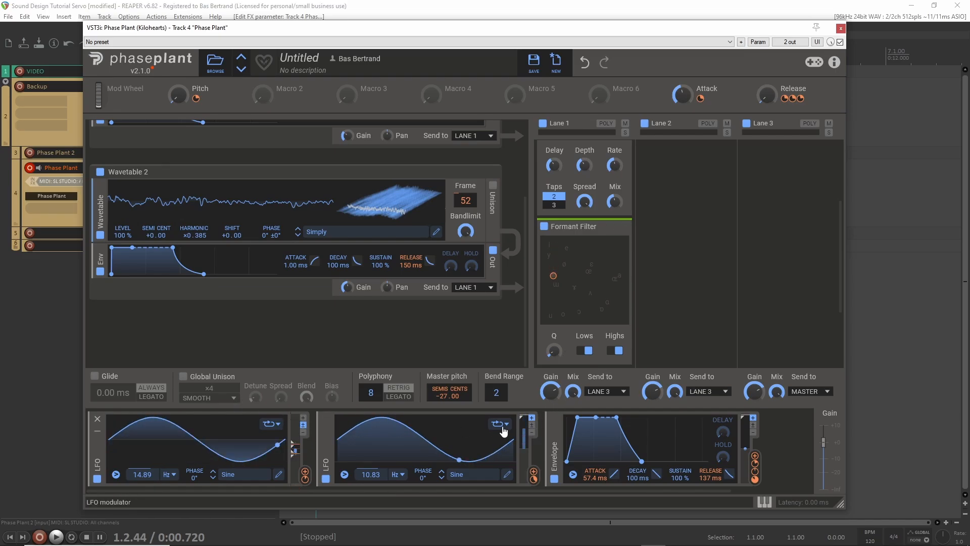
left_click(531, 424)
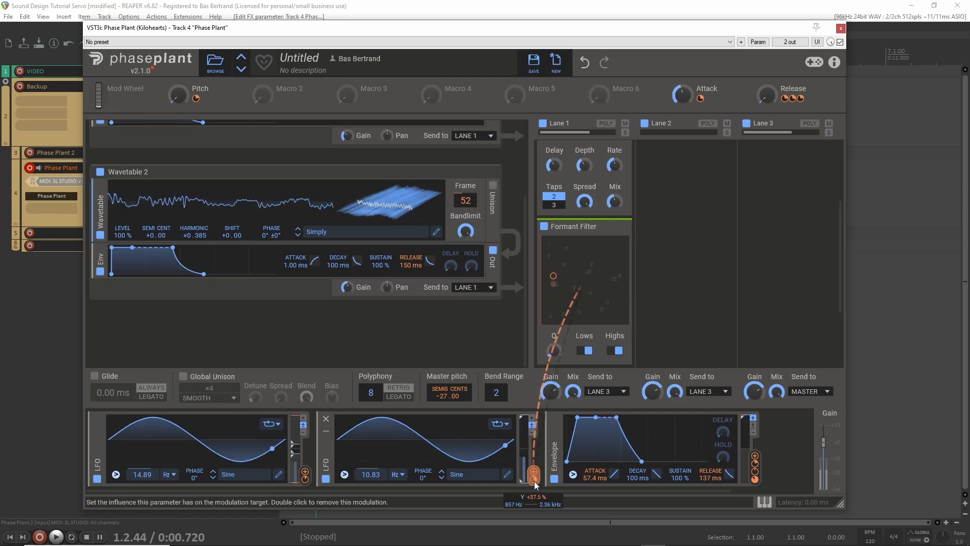
left_click_drag(535, 480, 535, 486)
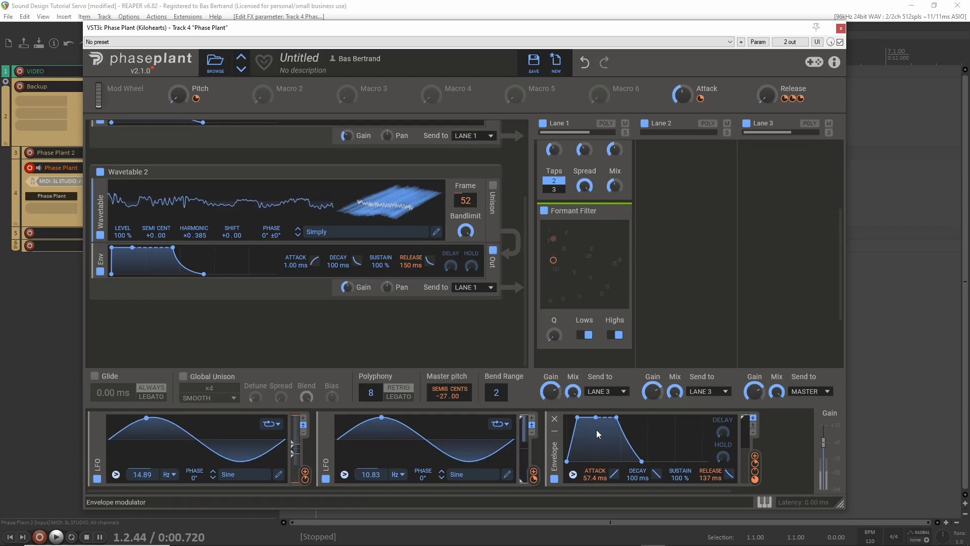
Adjust the second LFO's depth, then duplicate the envelope modulator and collapse the original
left_click_drag(525, 481, 524, 457)
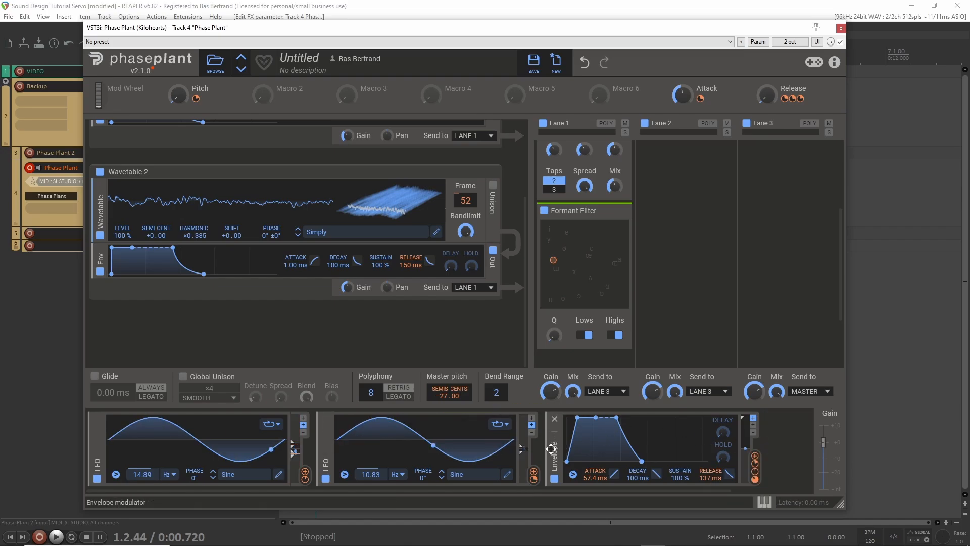
left_click_drag(560, 449, 778, 447)
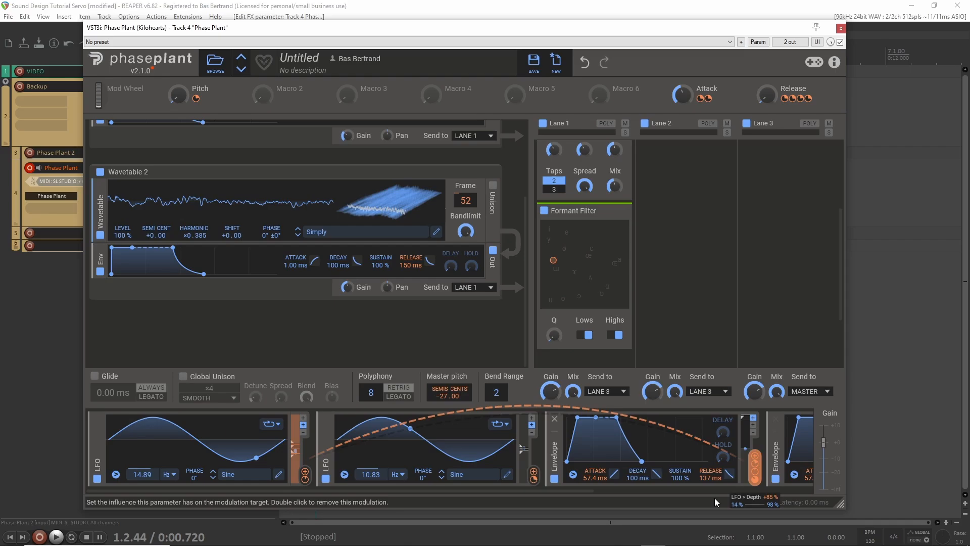
left_click(554, 431)
Set the duplicate envelope's attack to 90.7 ms and release to 102 ms, and assign it to the second LFO's depth
left_click_drag(616, 475, 616, 458)
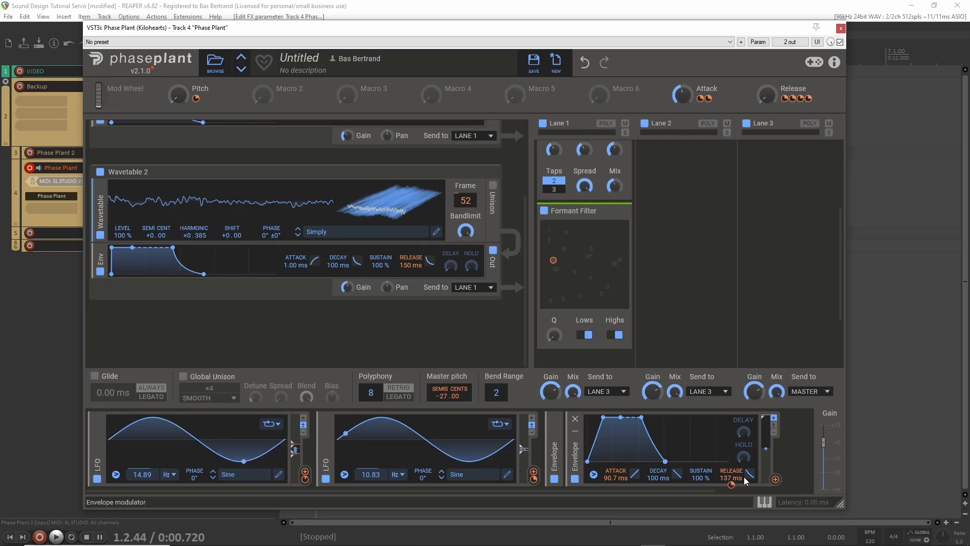
left_click_drag(728, 478, 729, 484)
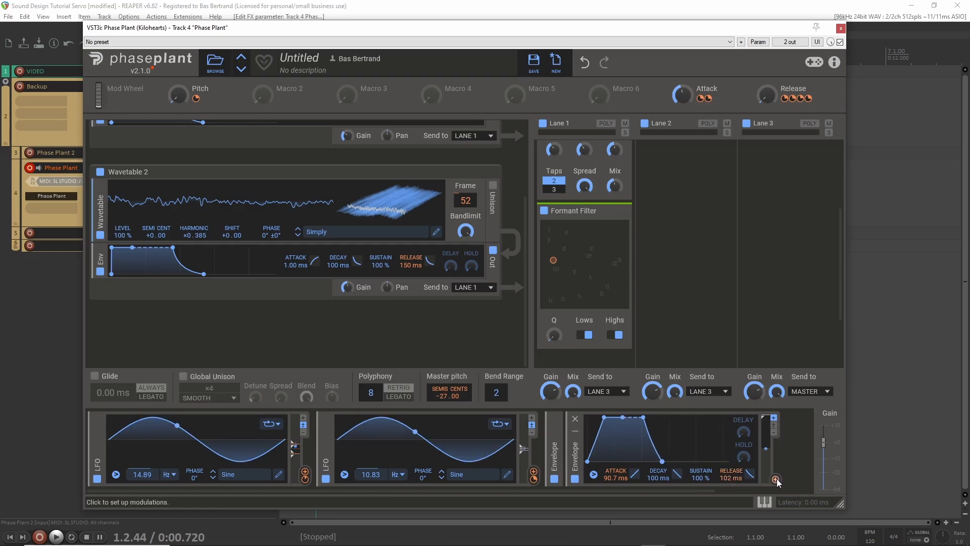
left_click_drag(776, 481, 524, 441)
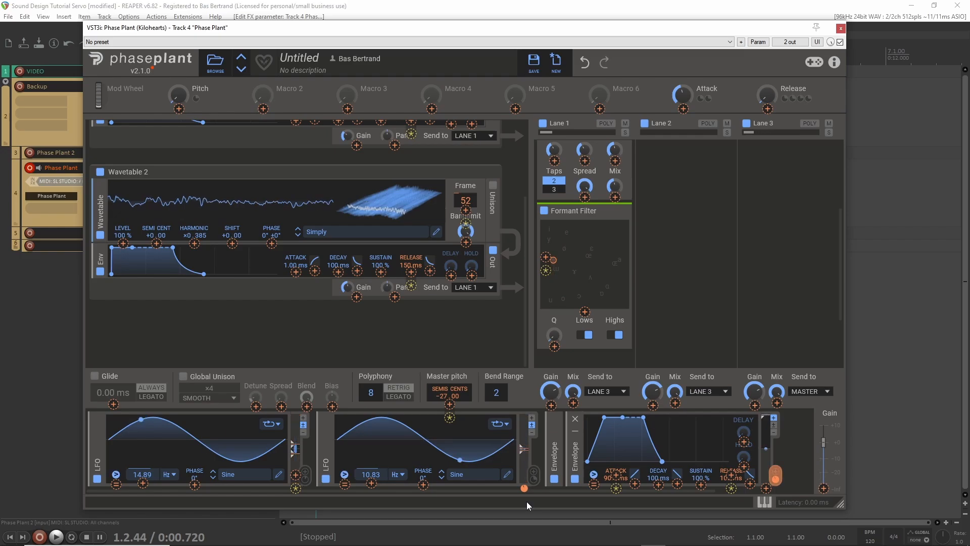
Add a Filter below the Formant Filter in Lane 1 and set its type to peak
scroll(583, 331, "down", 3)
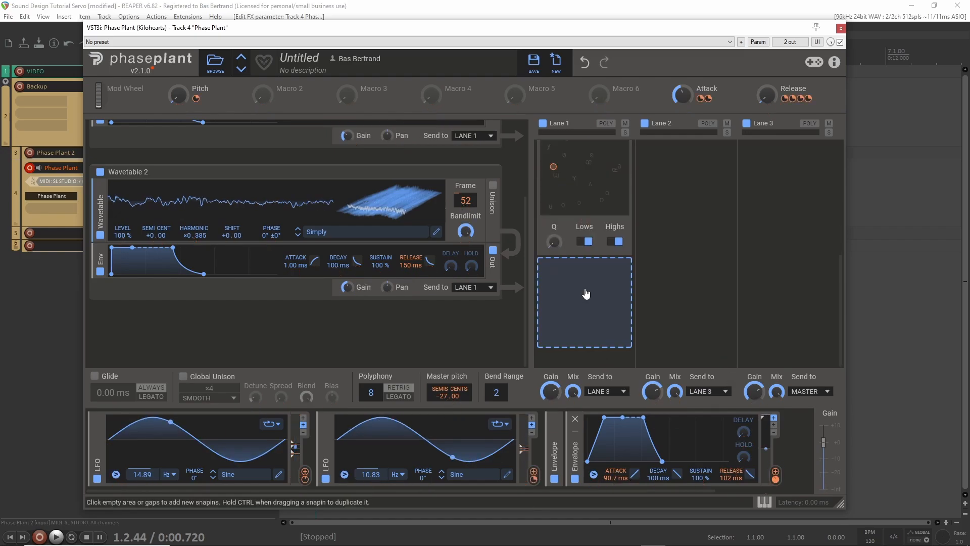
left_click(584, 292)
left_click(567, 468)
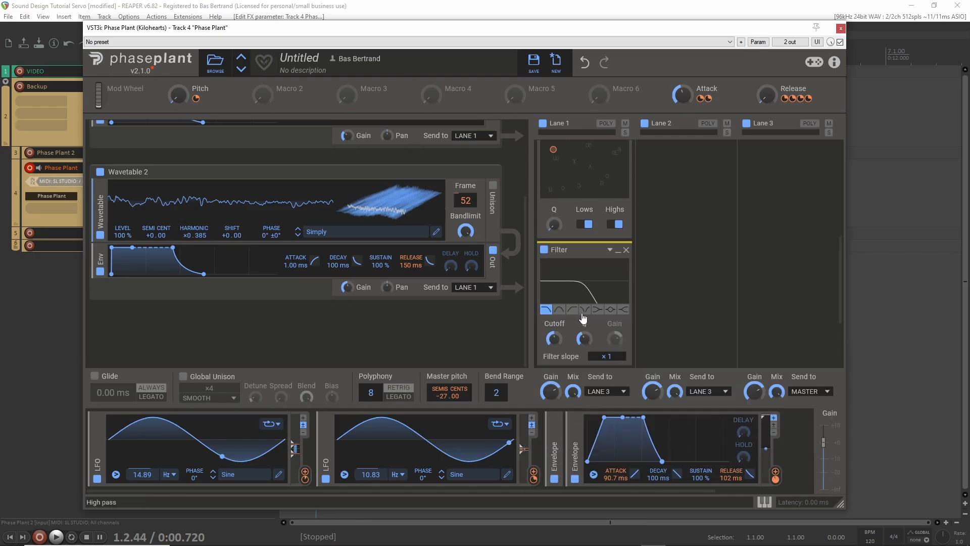
left_click(610, 310)
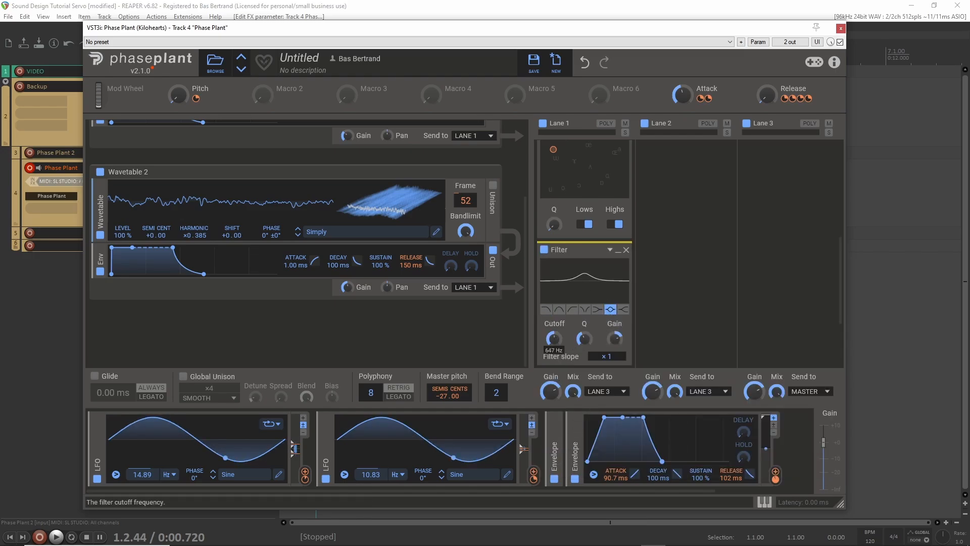
Raise the peak Filter's cutoff above 647 Hz and assign the second LFO to that cutoff
left_click_drag(554, 338, 555, 331)
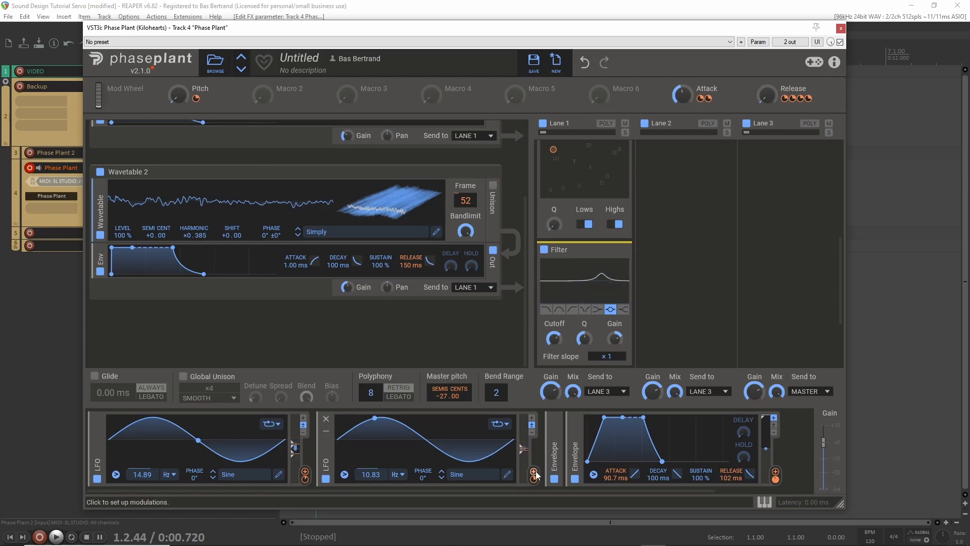
left_click_drag(534, 474, 554, 353)
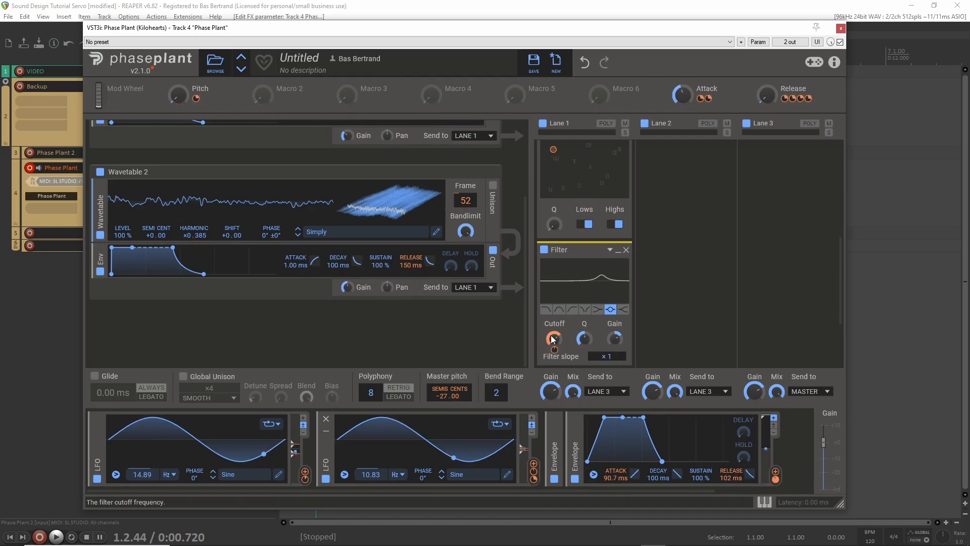
Fine-tune the second LFO's depth on the peak Filter's cutoff, then add a low-pass Filter below it with a slightly raised cutoff
left_click_drag(557, 349, 555, 348)
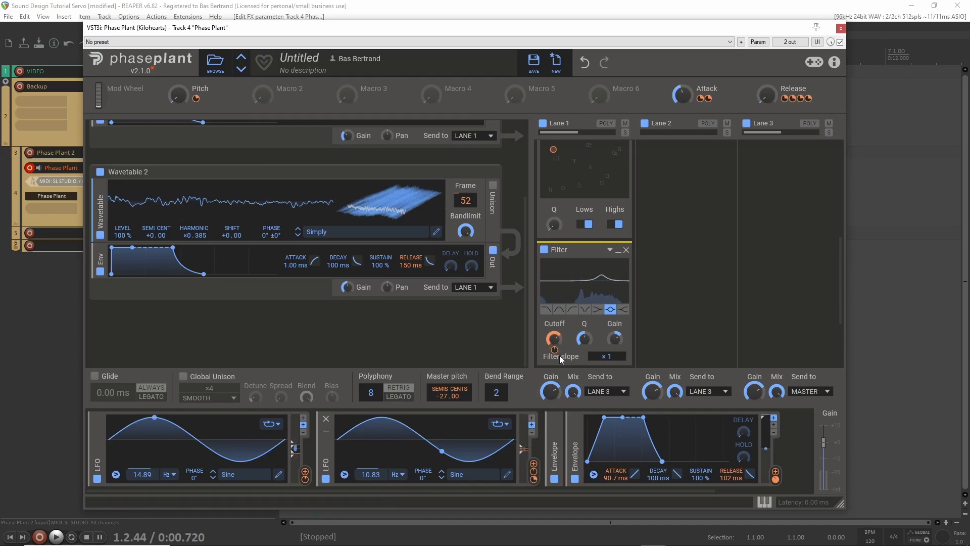
scroll(598, 295, "down", 3)
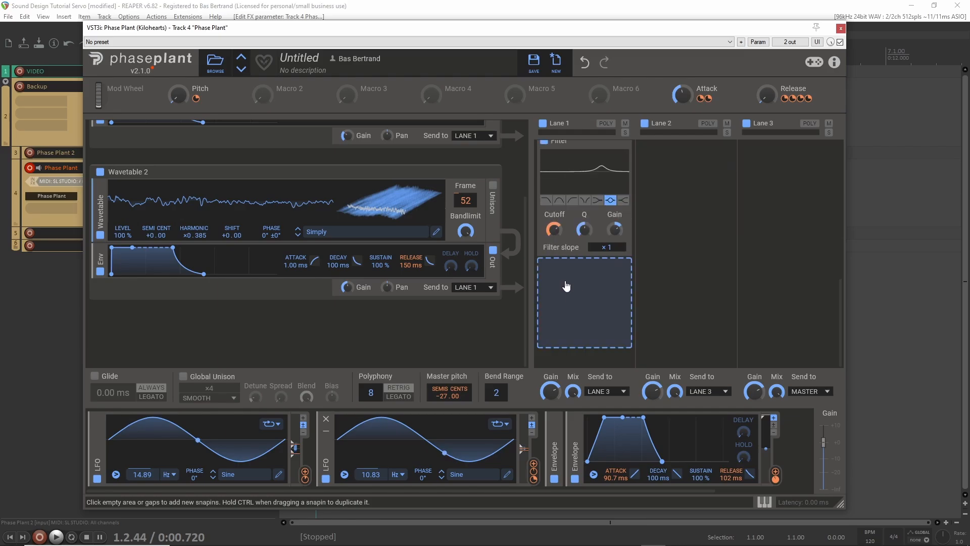
left_click(595, 323)
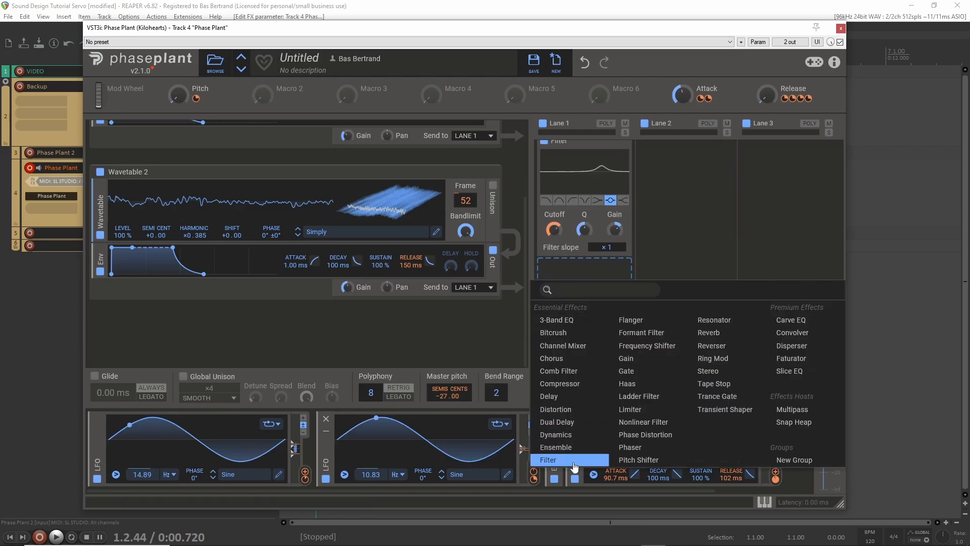
left_click(548, 459)
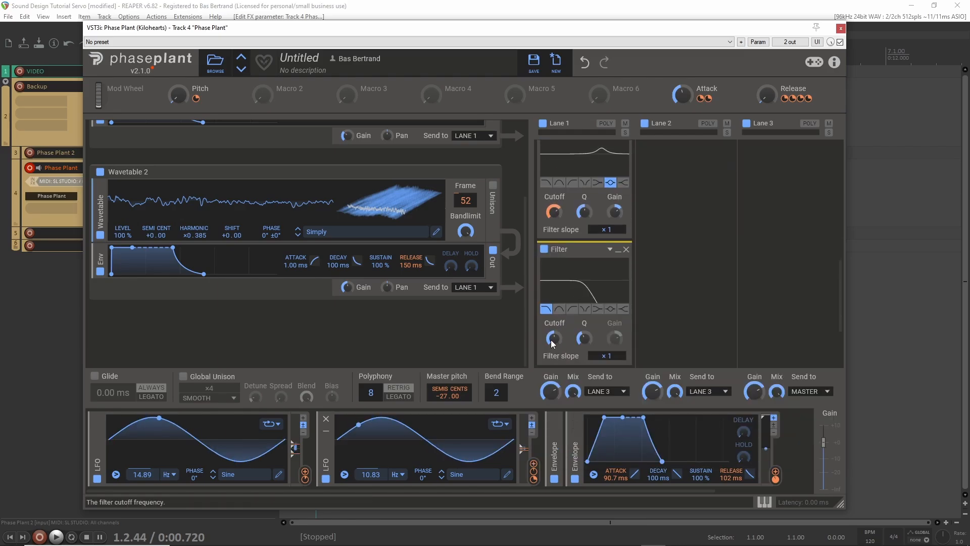
left_click_drag(554, 337, 555, 334)
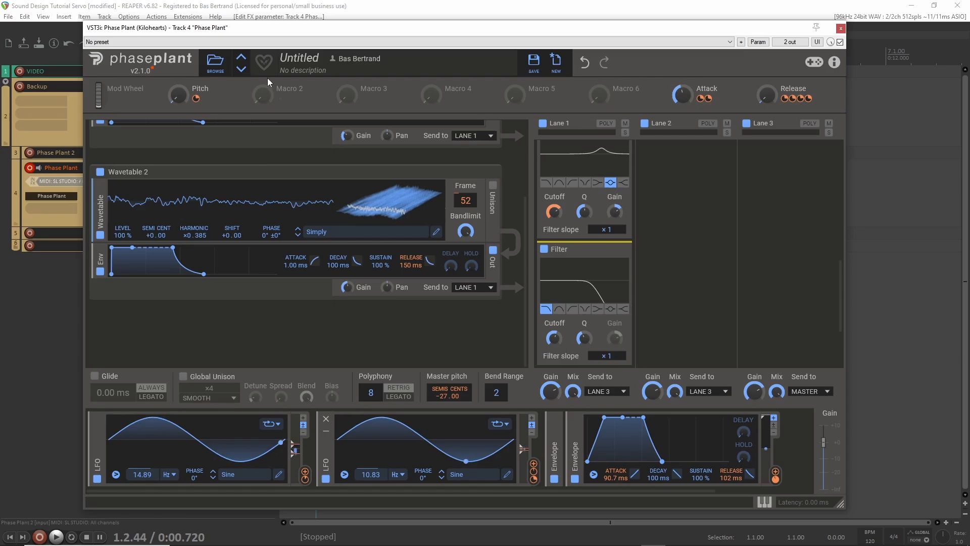
Assign Macro 2 to the low-pass Filter's cutoff in Lane 1 and rename that macro as Filter
left_click(281, 99)
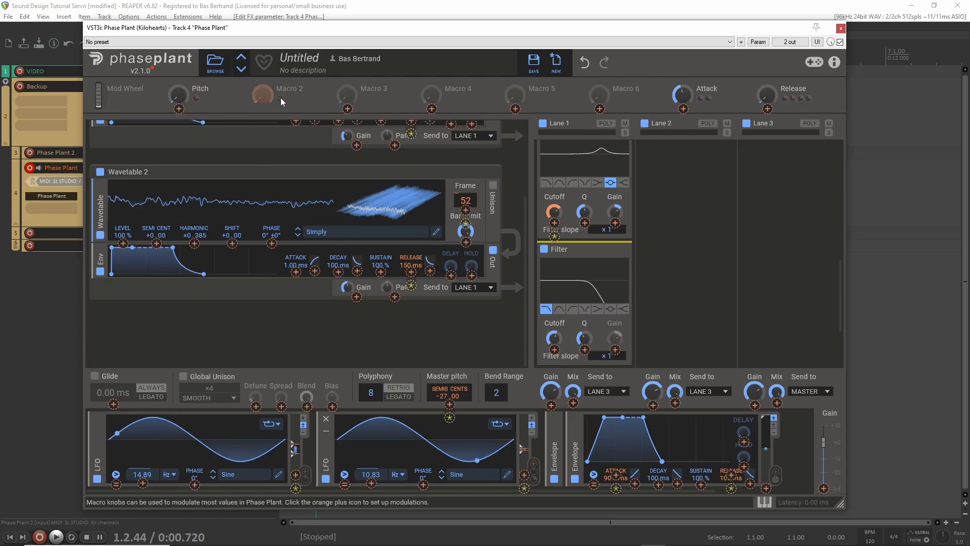
left_click(554, 349)
left_click_drag(554, 349, 554, 347)
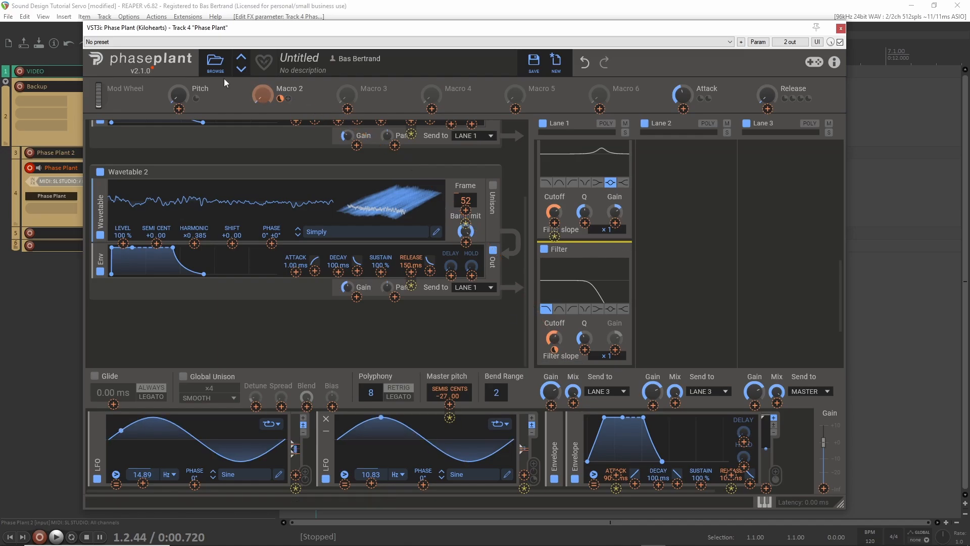
double_click(288, 89)
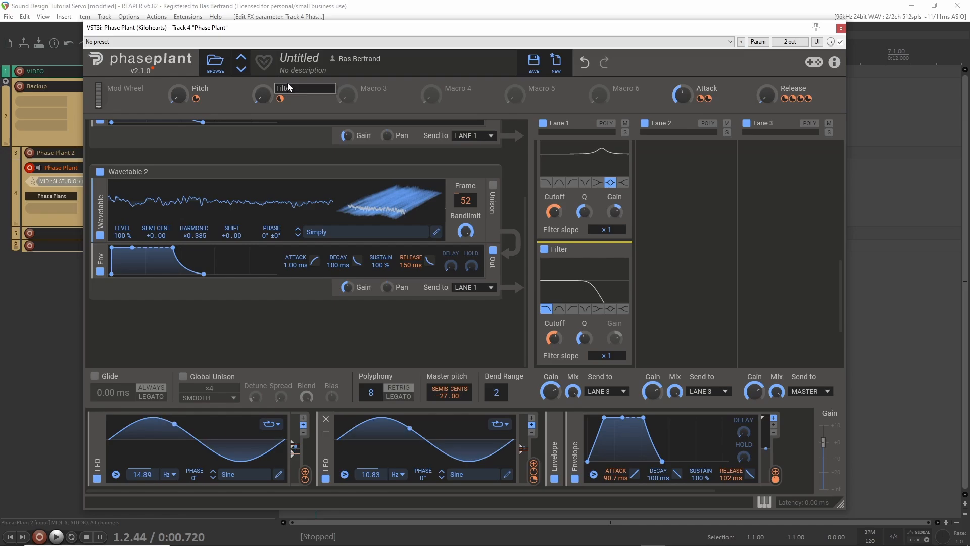
key("Return")
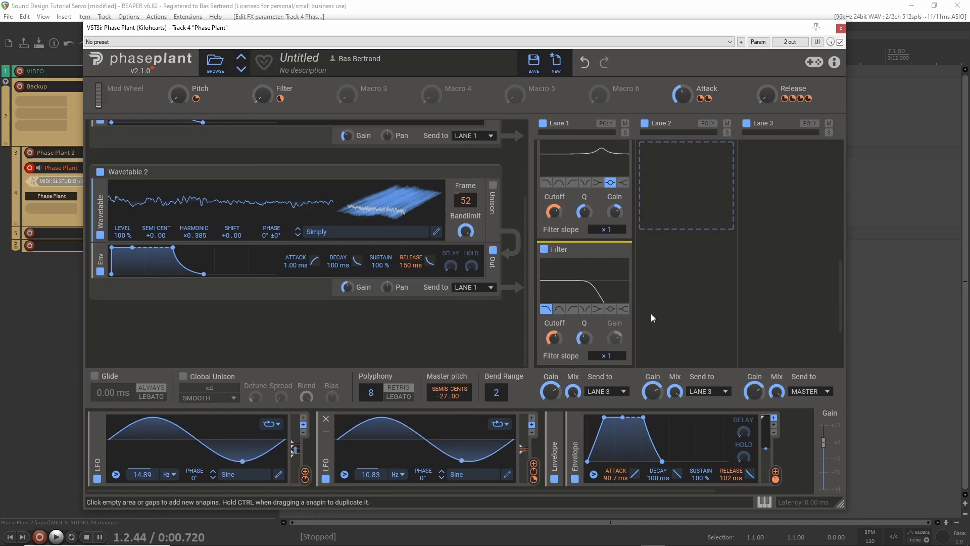
Raise the cutoff of the low-pass Filter at the end of Lane 1
right_click(555, 340)
left_click(675, 290)
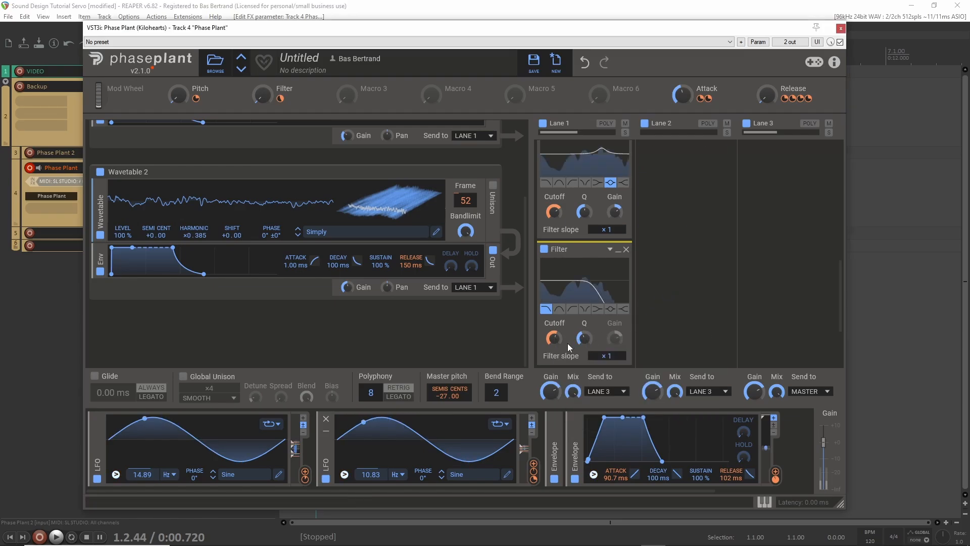
left_click_drag(555, 340, 554, 319)
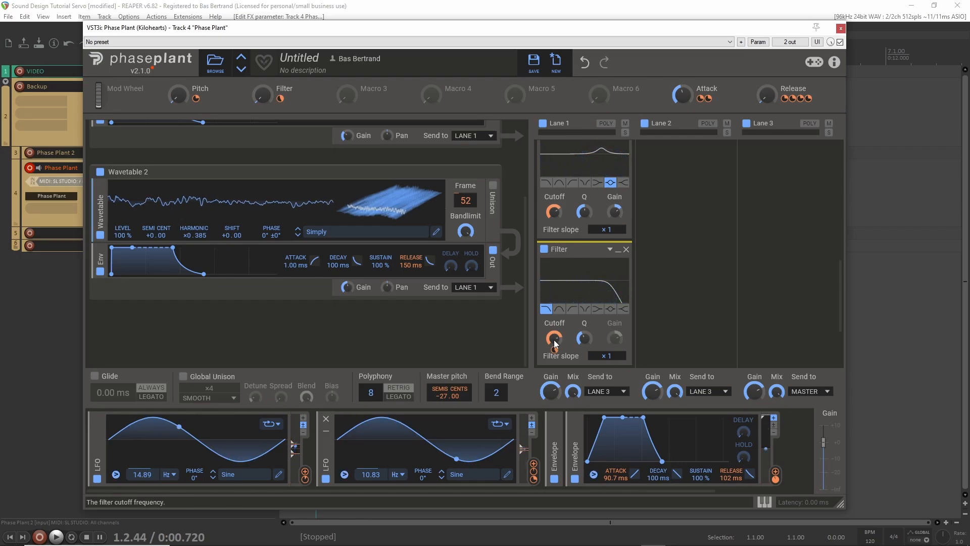
Disable both the Wavetable 1 and Wavetable 2 generator groups
scroll(559, 338, "down", 2)
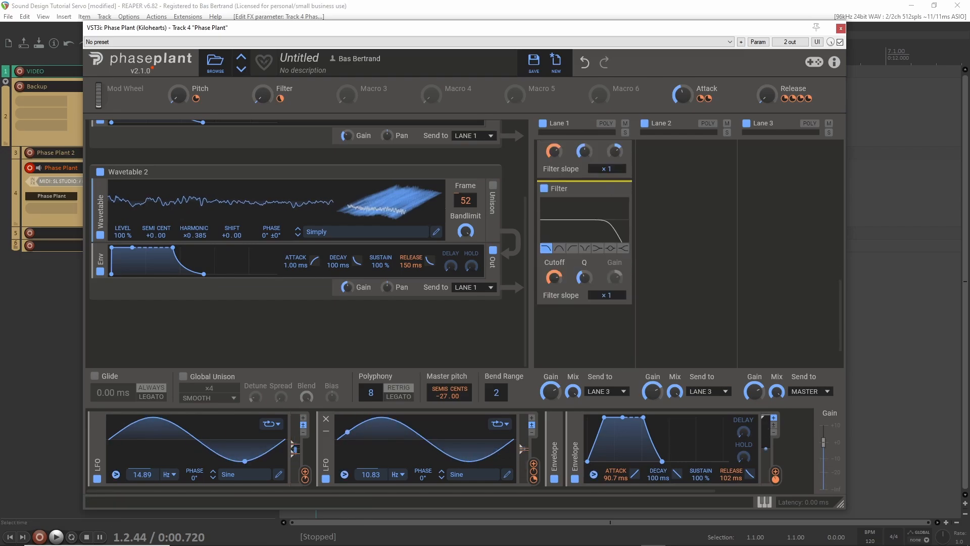
scroll(271, 268, "up", 3)
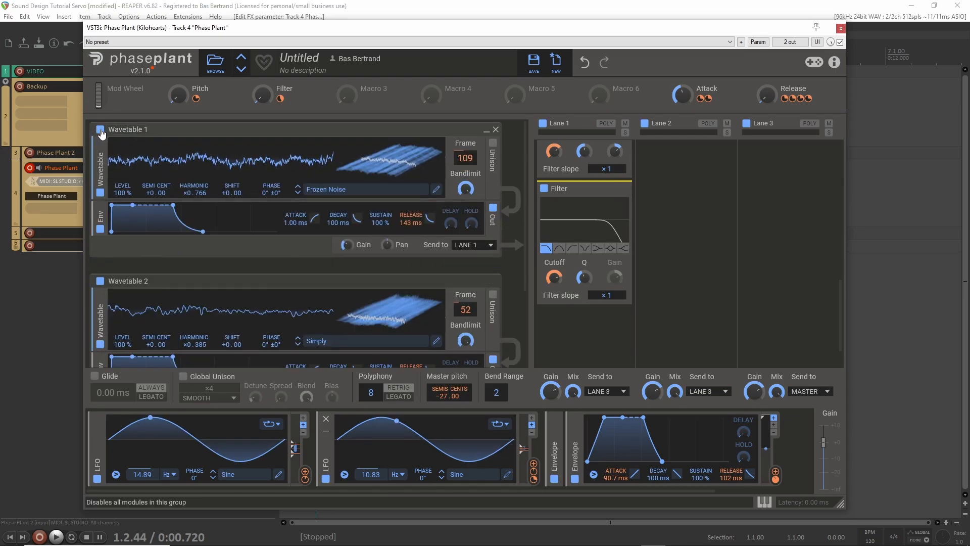
left_click(100, 130)
left_click(100, 281)
Add a Noise generator in a new group below Wavetable 2
scroll(128, 261, "down", 3)
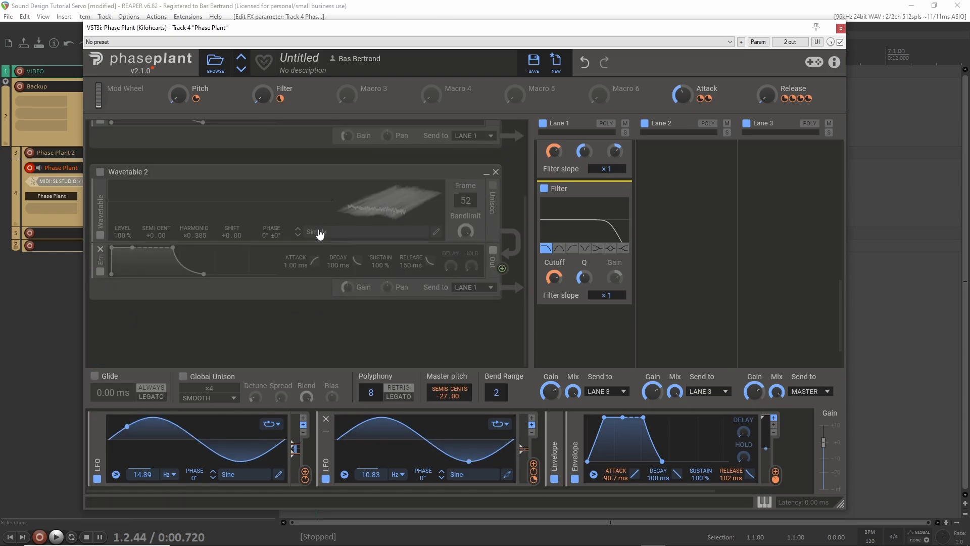
left_click(182, 326)
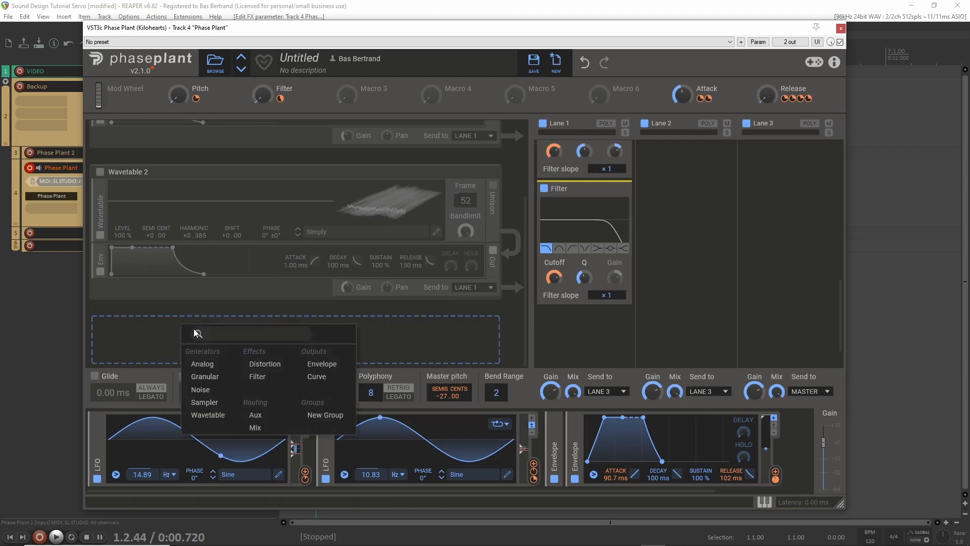
left_click(202, 389)
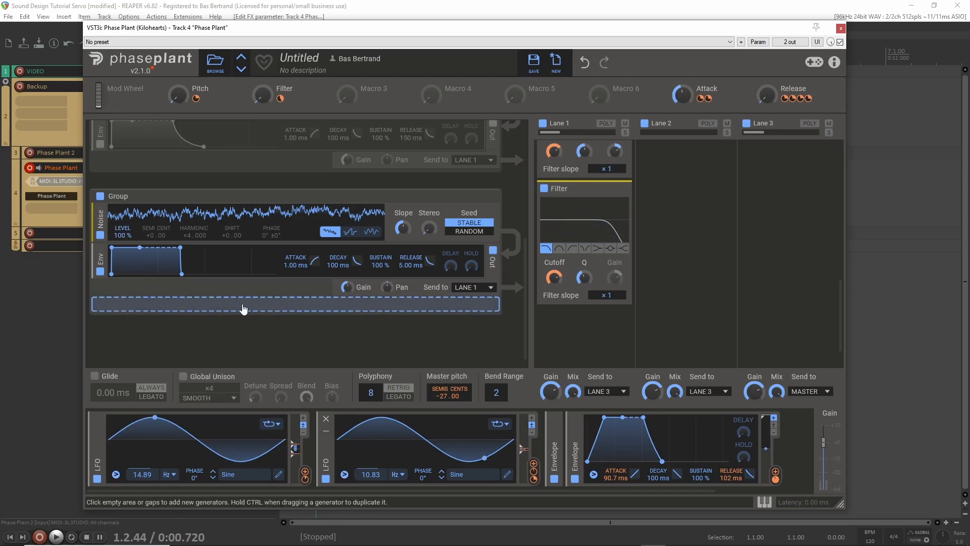
Insert a band-pass Filter between the Noise generator and its output envelope
left_click(266, 248)
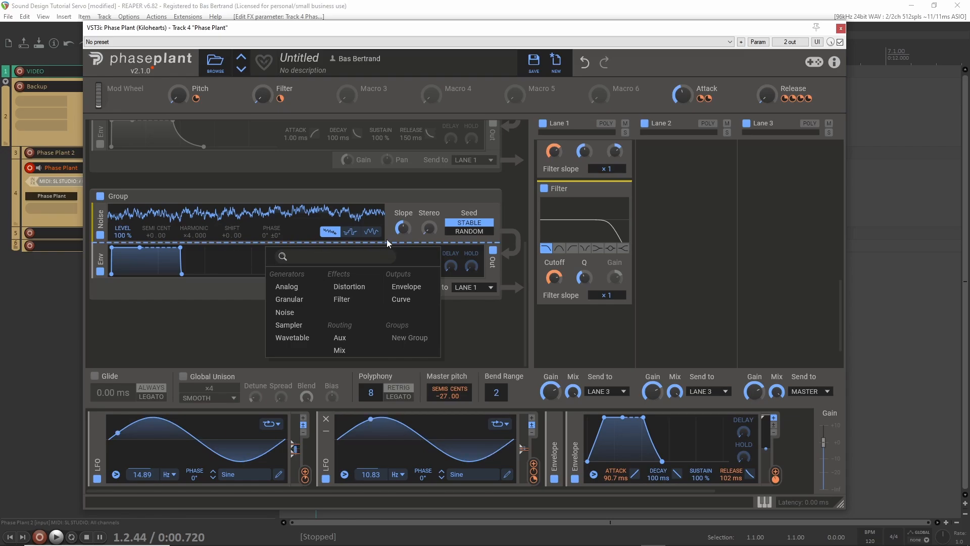
left_click(403, 198)
left_click(289, 249)
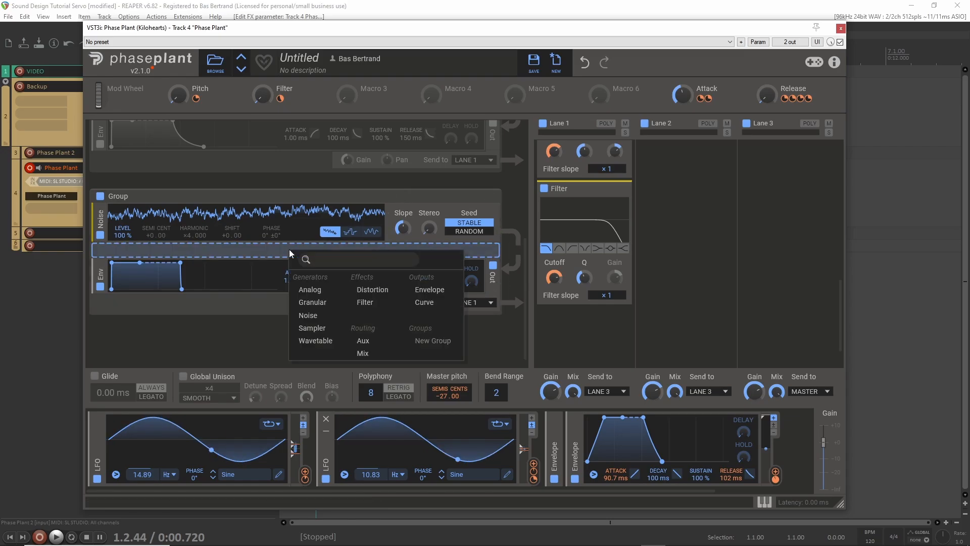
left_click(374, 306)
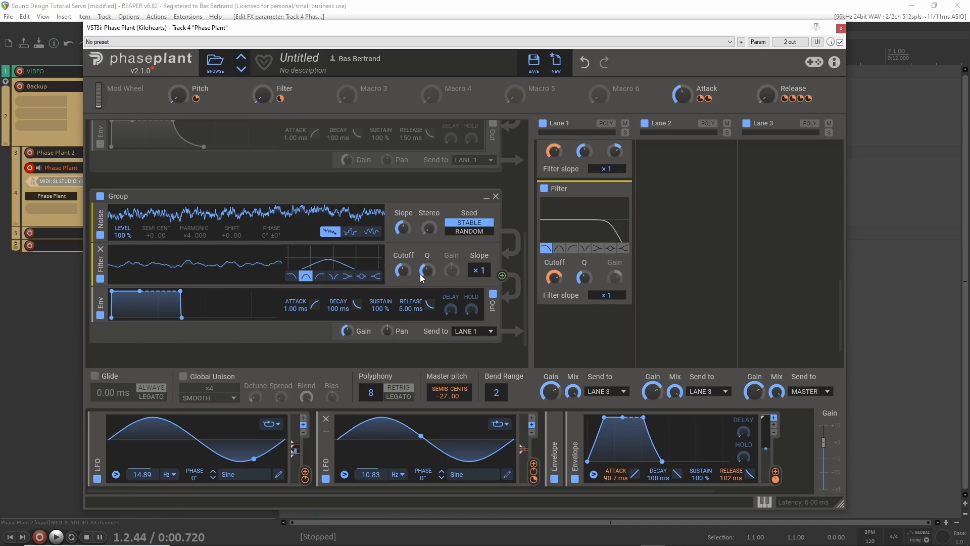
Set the noise group's Filter slope to ×2 and lower its cutoff to slightly above 285 Hz
left_click_drag(486, 274, 487, 260)
left_click_drag(402, 278, 402, 286)
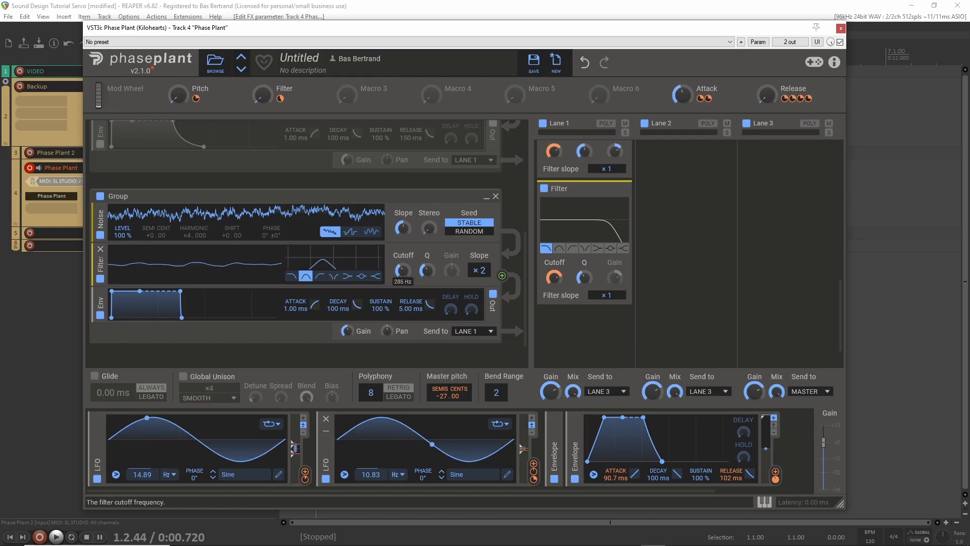
left_click_drag(402, 270, 402, 267)
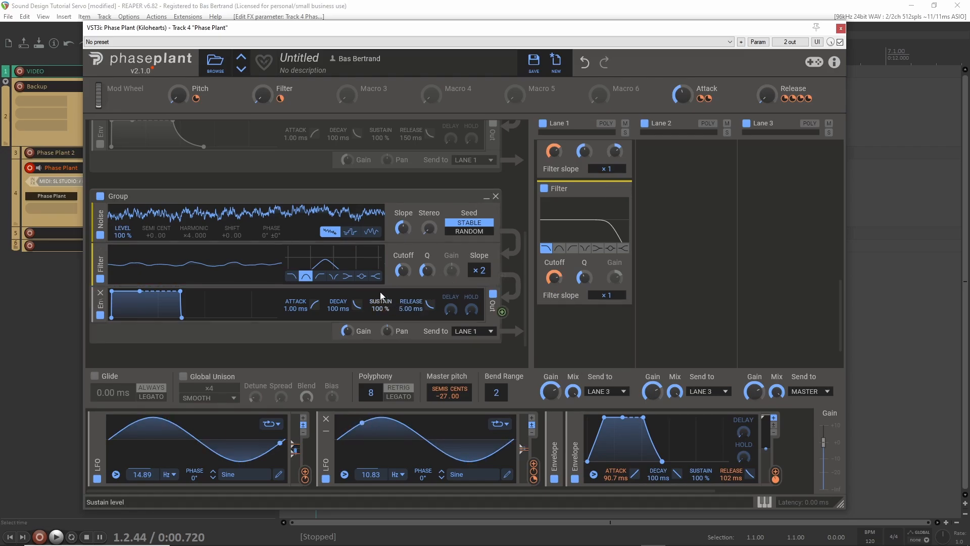
left_click_drag(403, 270, 402, 264)
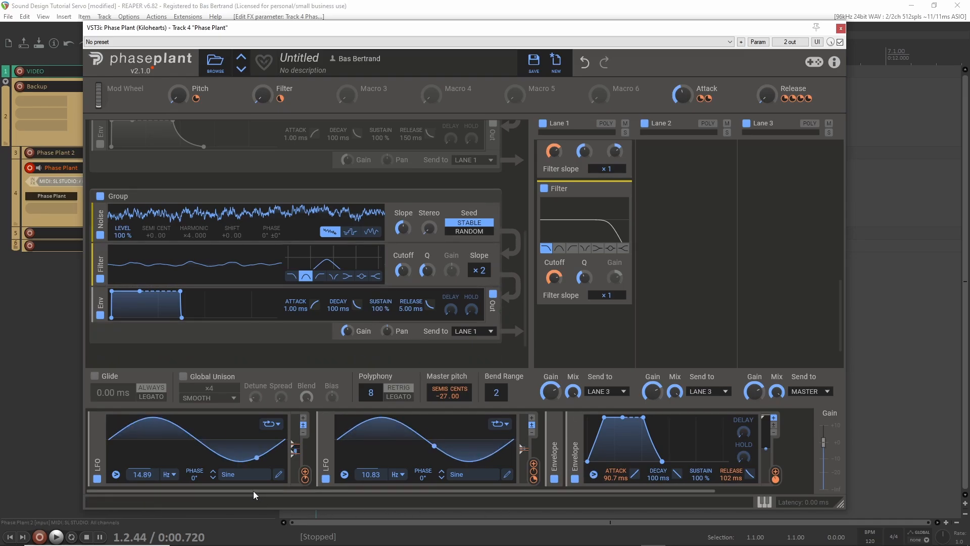
Assign the duplicate envelope, with its attack set to 46.6 ms, and the second LFO to the noise Filter's cutoff
left_click_drag(253, 490, 374, 495)
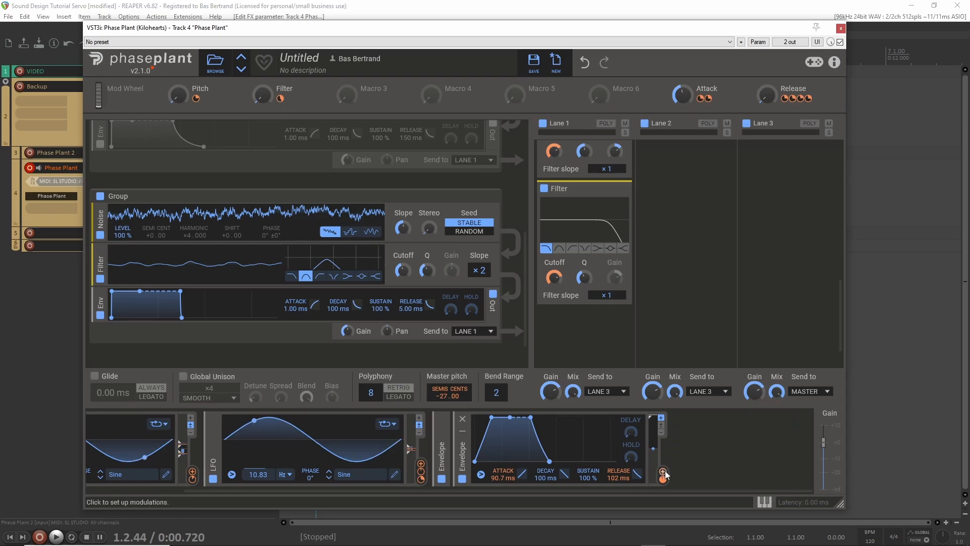
left_click_drag(664, 474, 403, 271)
left_click_drag(503, 478, 503, 488)
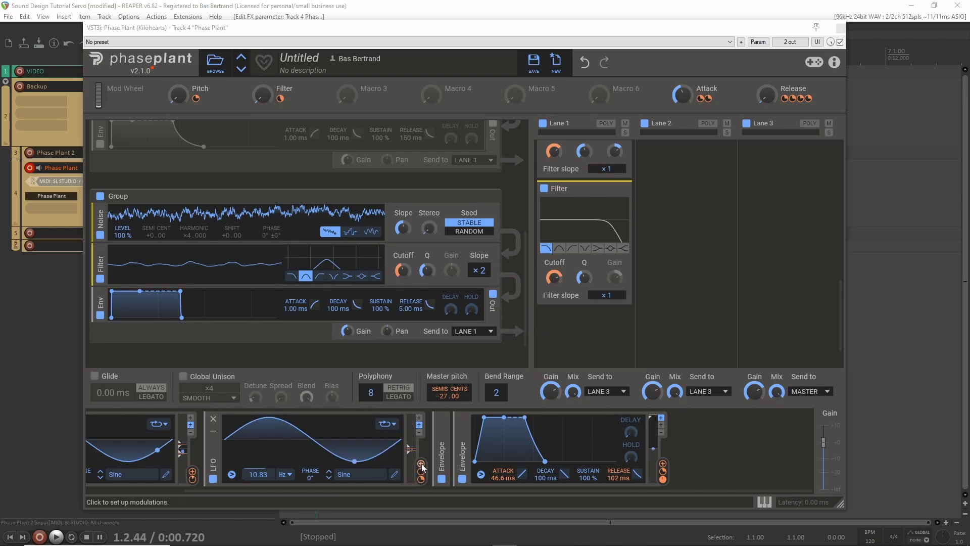
left_click_drag(421, 465, 403, 279)
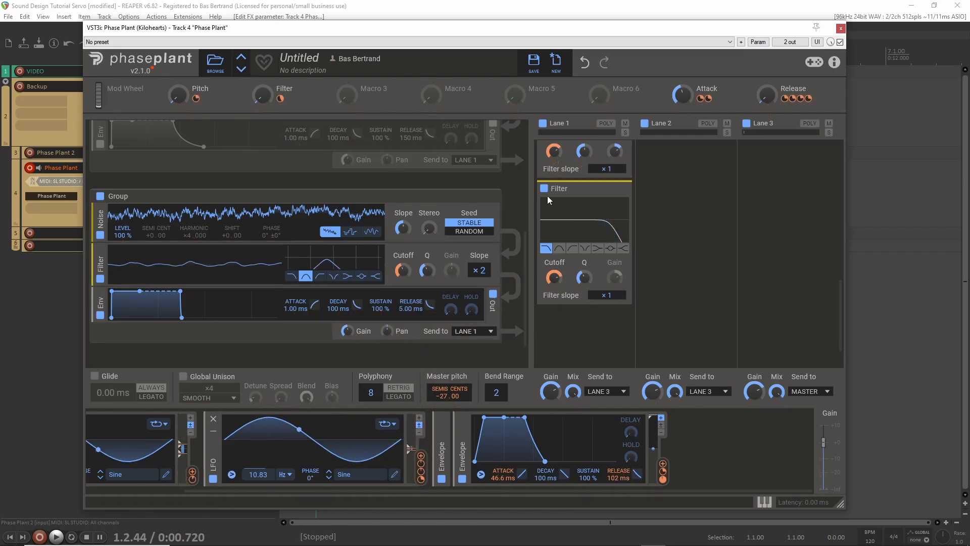
Send the noise group's output to Lane 2
left_click(470, 331)
left_click(479, 346)
scroll(695, 256, "up", 5)
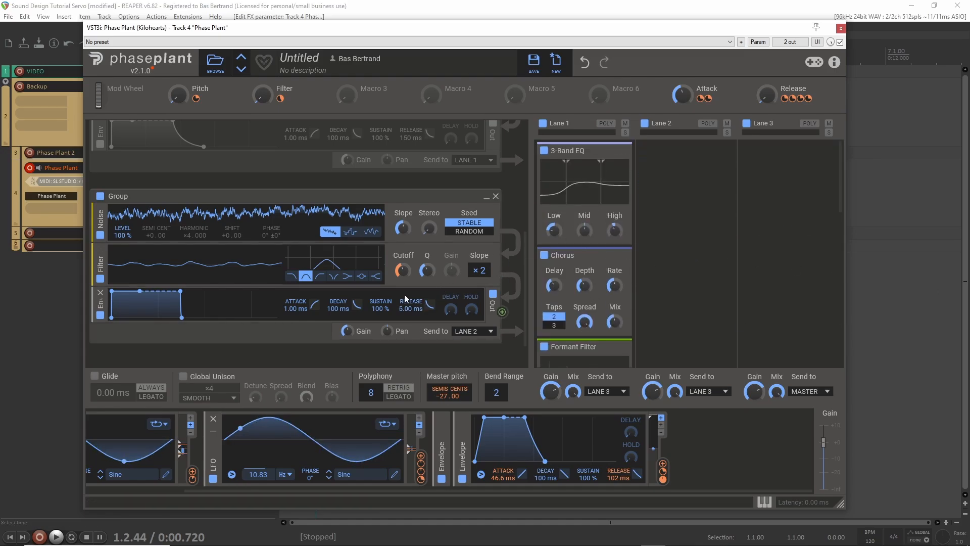
Add a Resonator to Lane 2, tune it to C 3 and reduce its mix
left_click(712, 197)
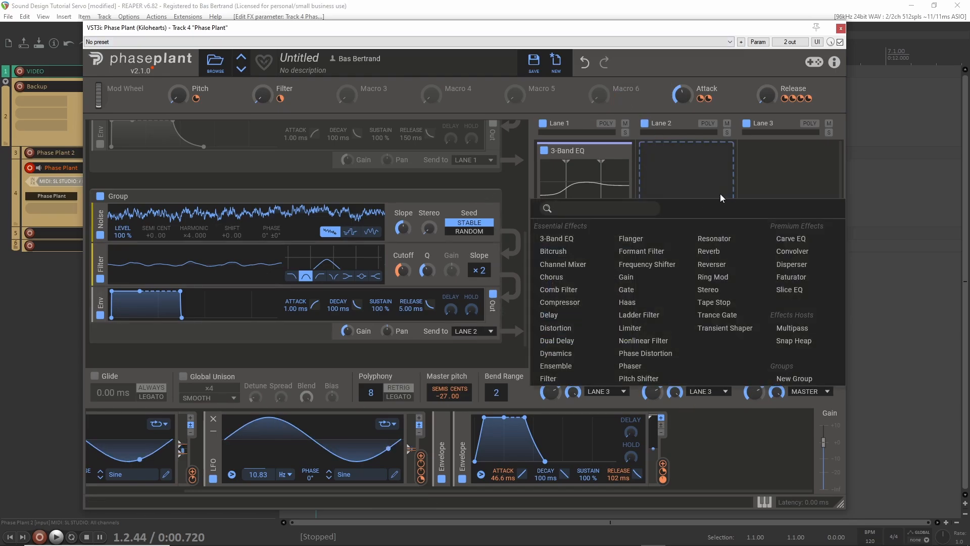
left_click(717, 238)
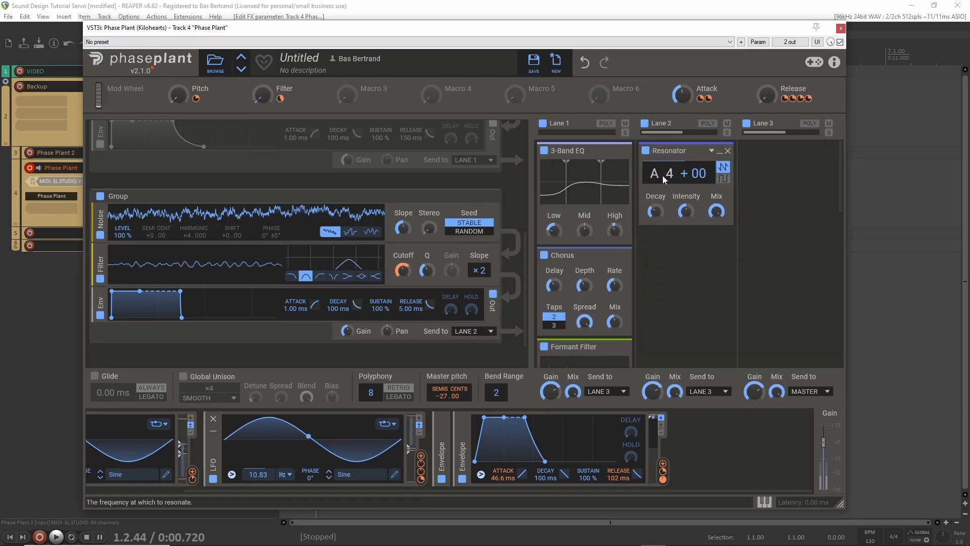
left_click_drag(661, 173, 661, 192)
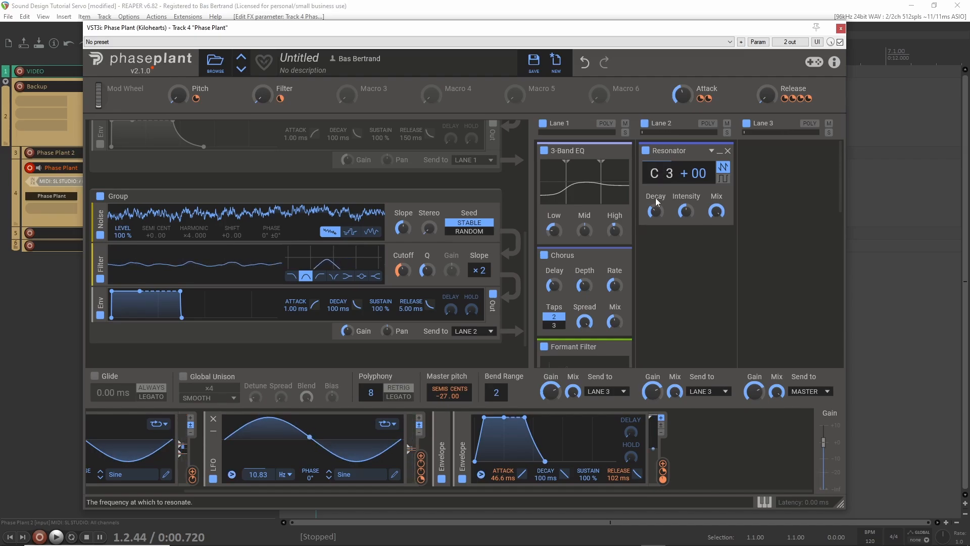
mouse_move(716, 211)
left_mouse_down()
mouse_move(716, 223)
mouse_move(717, 196)
left_mouse_up()
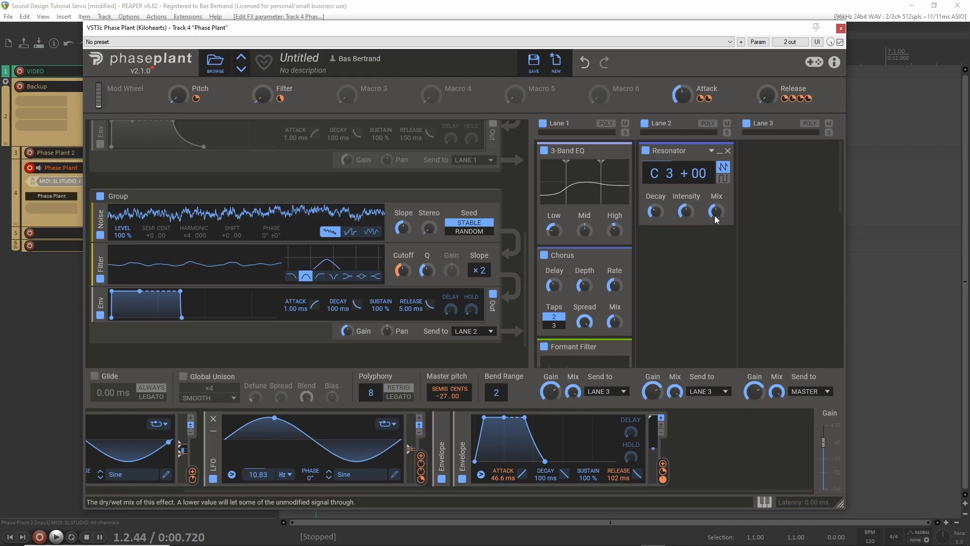
Add a Frequency Shifter below the Resonator in Lane 2 and set its shift to −927 Hz
left_click(640, 267)
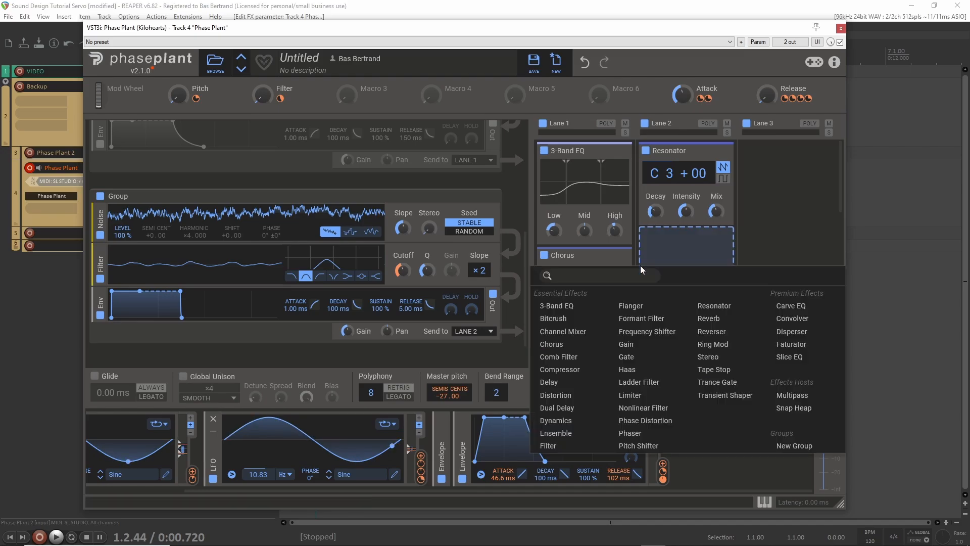
left_click(647, 331)
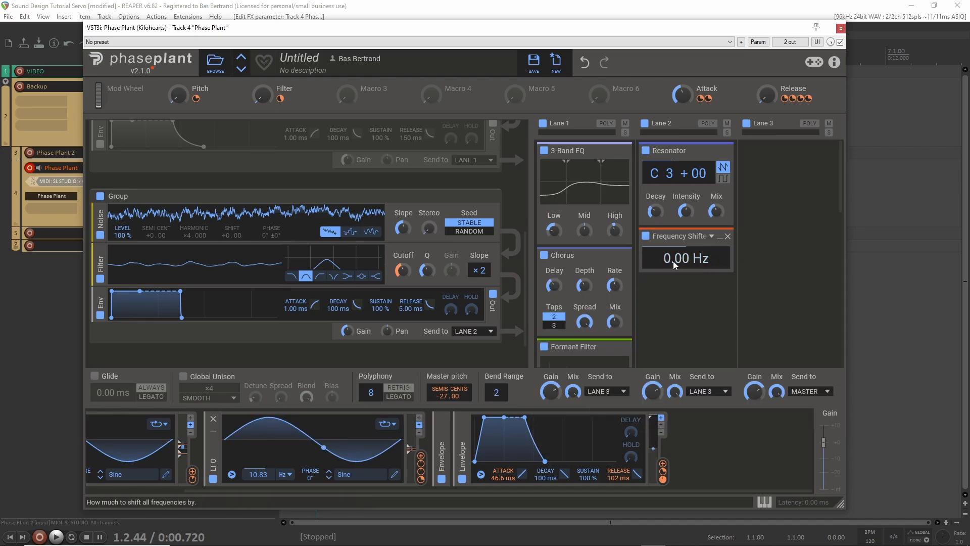
left_click_drag(673, 261, 672, 322)
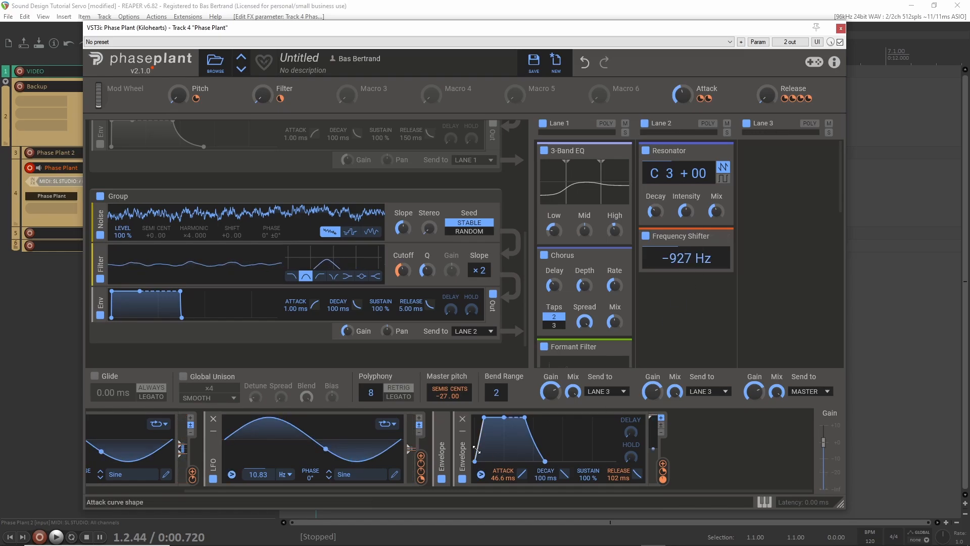
Expand the collapsed envelope modulator with the 57.4 ms attack and assign it to the Frequency Shifter's shift at +11.7%
left_click(442, 434)
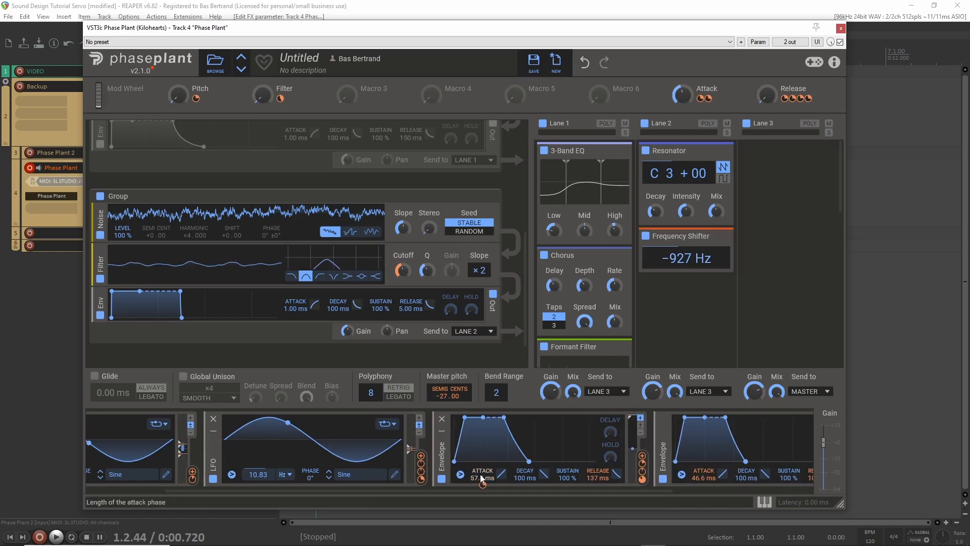
left_click(644, 455)
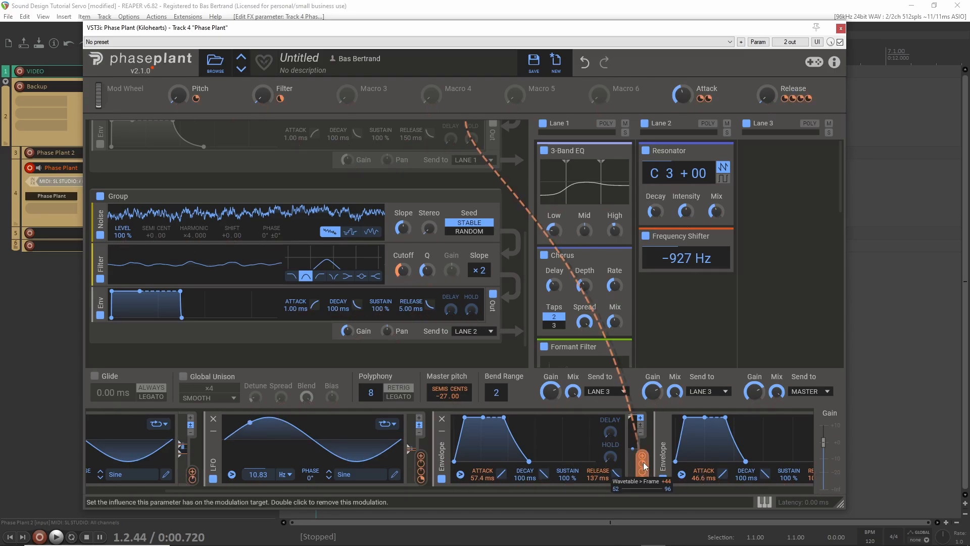
left_click_drag(687, 271, 686, 253)
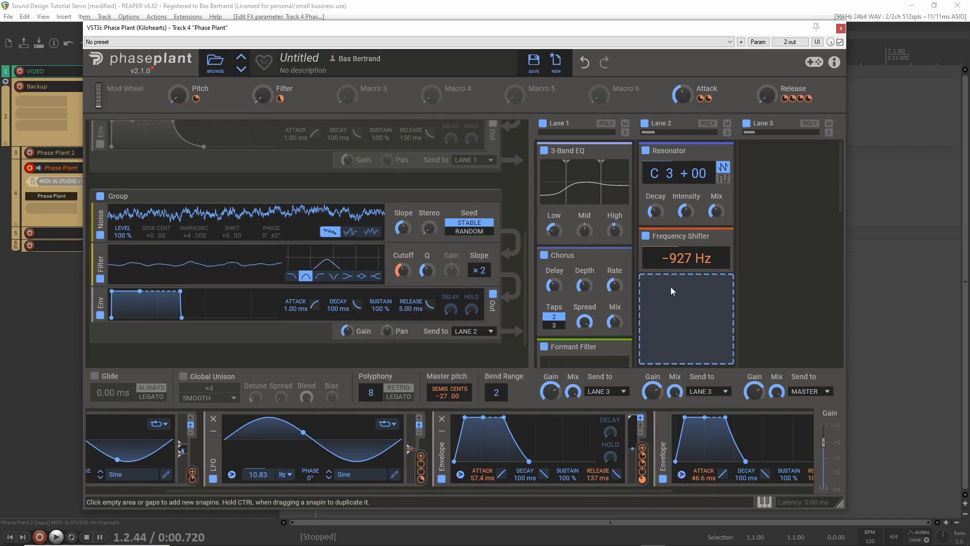
Add a Comb Filter below the Frequency Shifter in Lane 2, modulate its frequency with the 57.4 ms envelope and reduce its mix
left_click(671, 285)
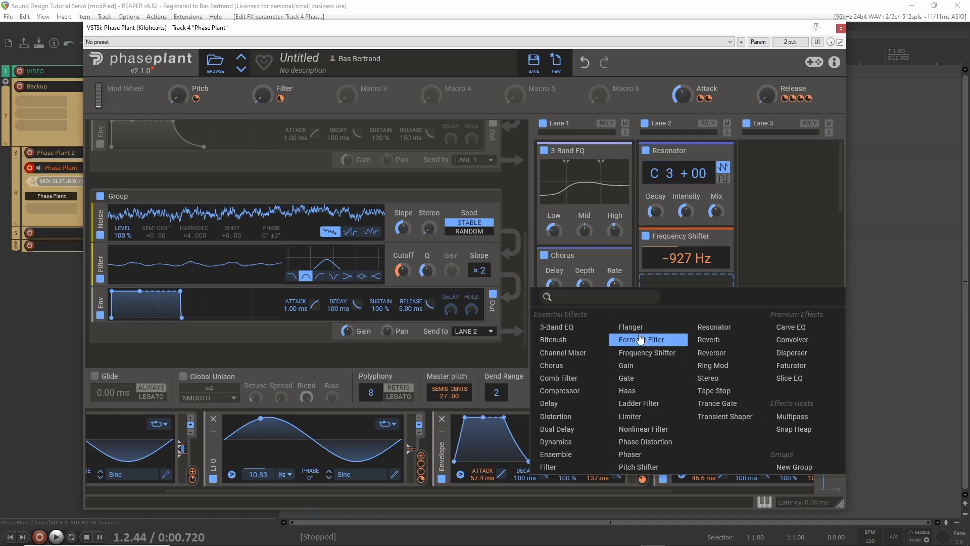
left_click(562, 383)
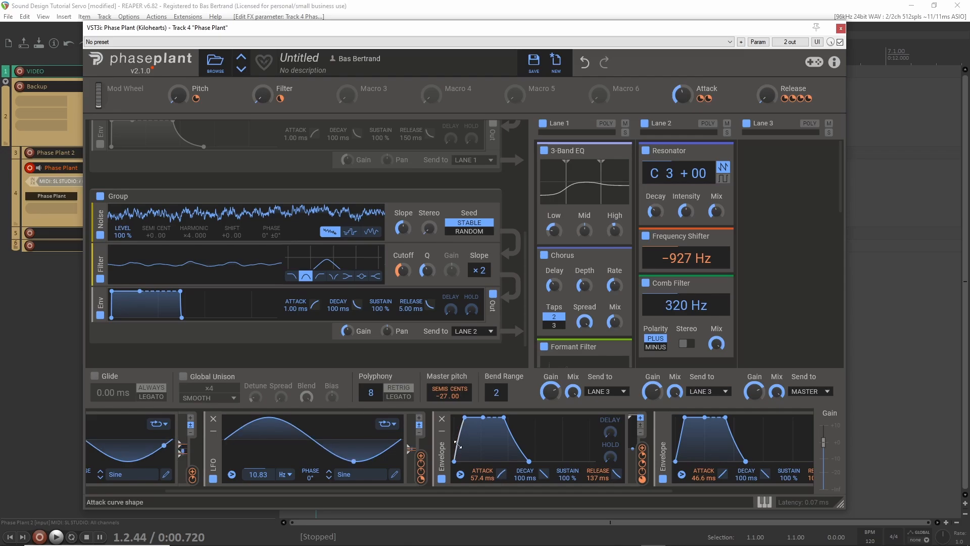
left_click_drag(642, 448, 686, 312)
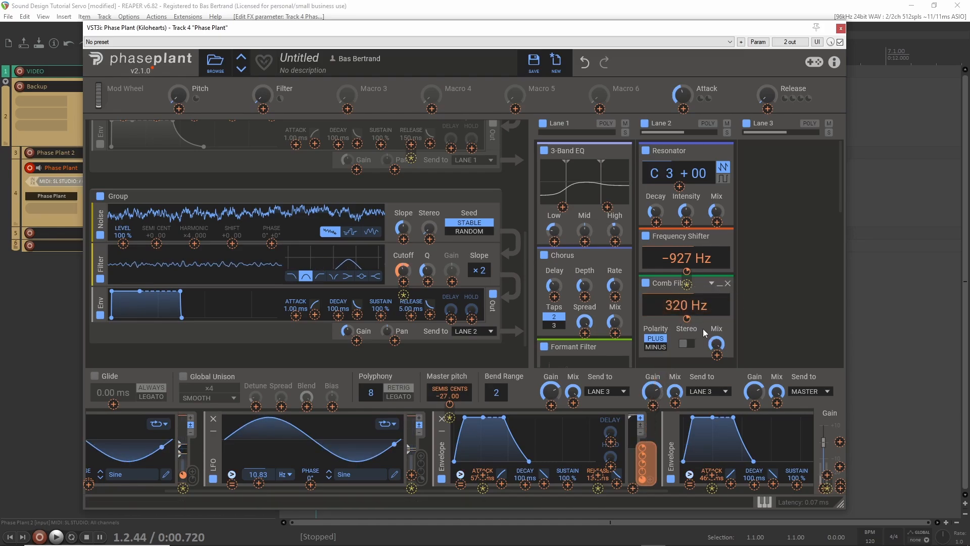
left_click(717, 338)
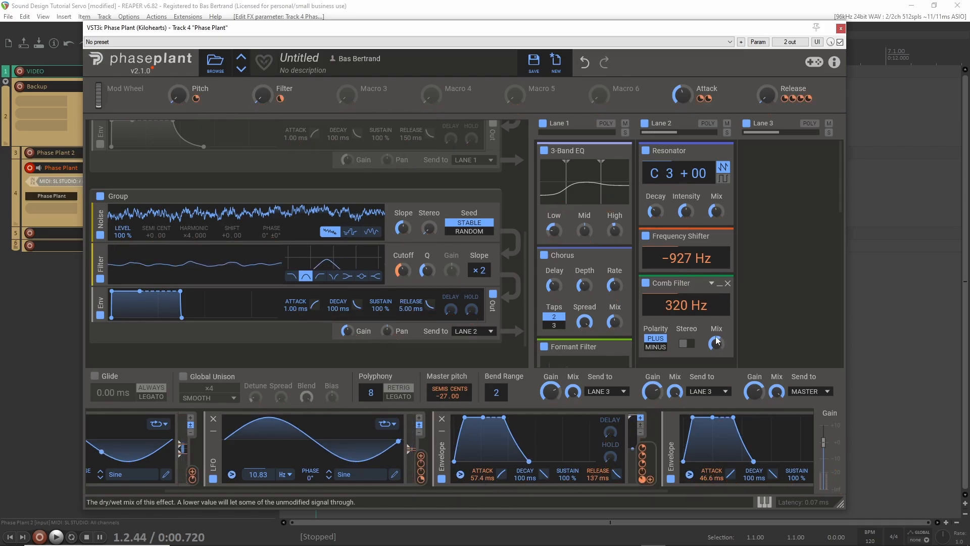
mouse_move(687, 272)
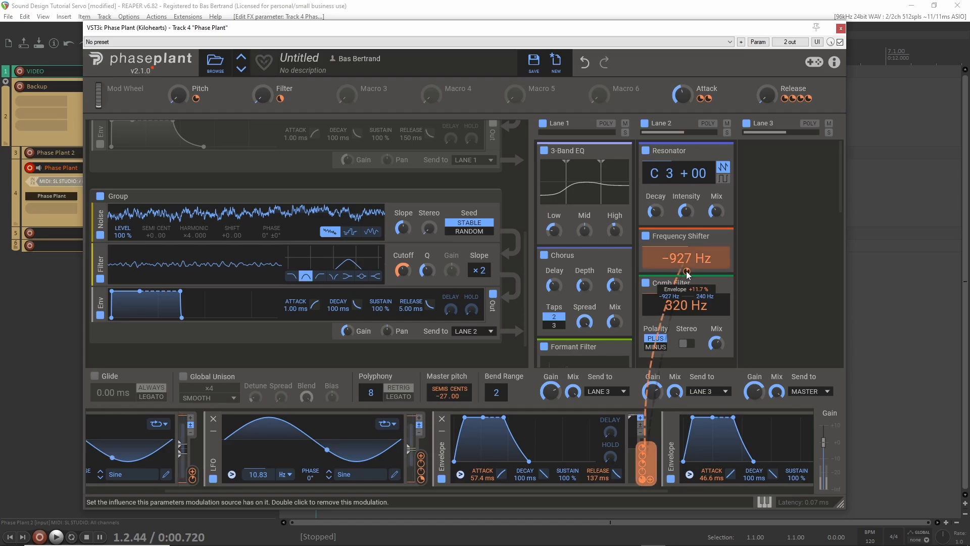
Add a Ring Mod below the Comb Filter in Lane 2 and adjust its mix and frequency
scroll(677, 303, "down", 3)
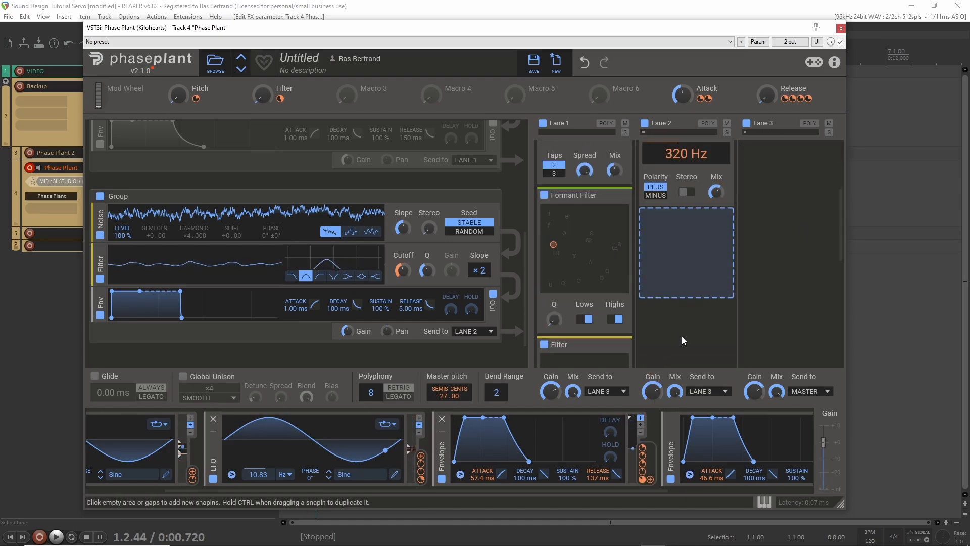
left_click(683, 259)
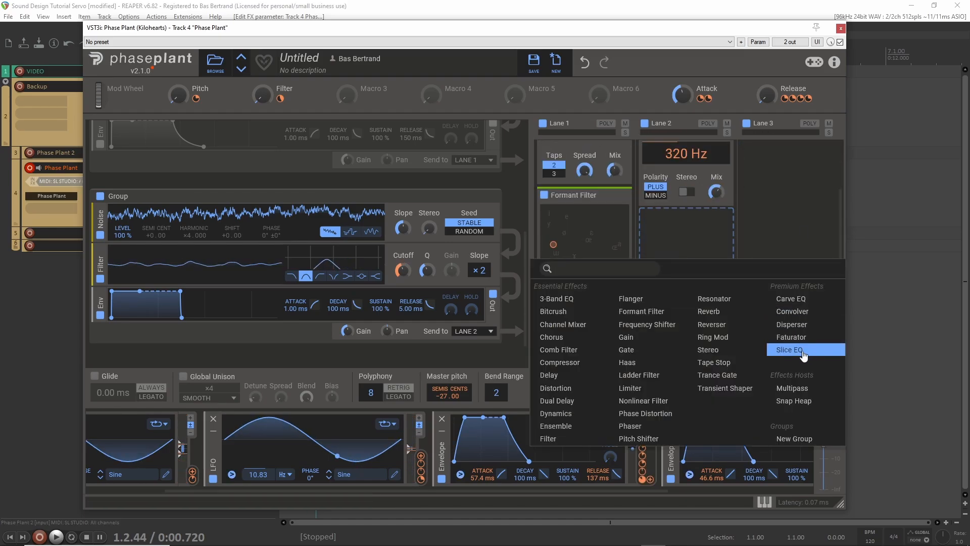
left_click(742, 341)
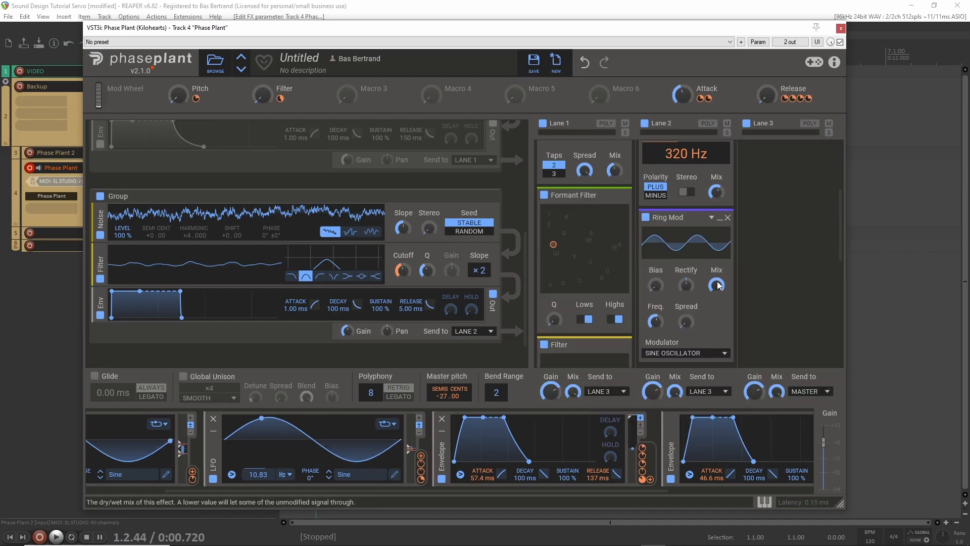
left_click_drag(716, 285, 716, 294)
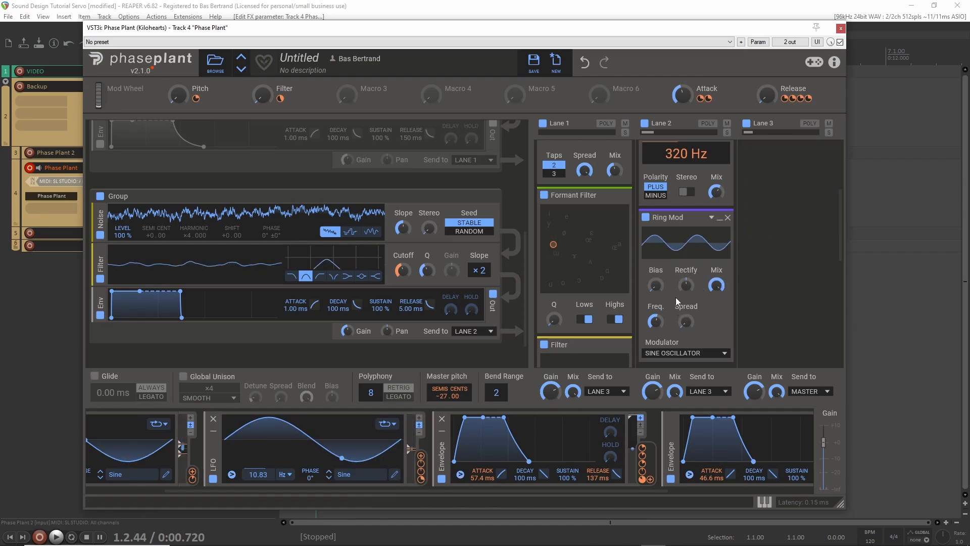
left_click_drag(655, 325, 656, 320)
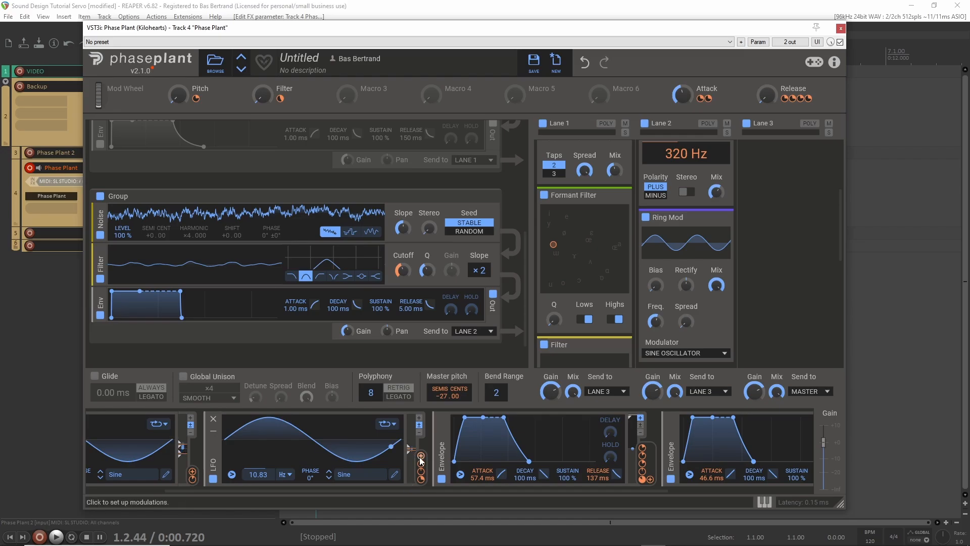
Assign the 10.83 Hz LFO and the 57.4 ms envelope to the Ring Mod's frequency and adjust the modulation depth
mouse_move(420, 464)
left_mouse_down()
mouse_move(671, 310)
mouse_move(656, 329)
left_mouse_up()
left_click_drag(651, 480, 657, 326)
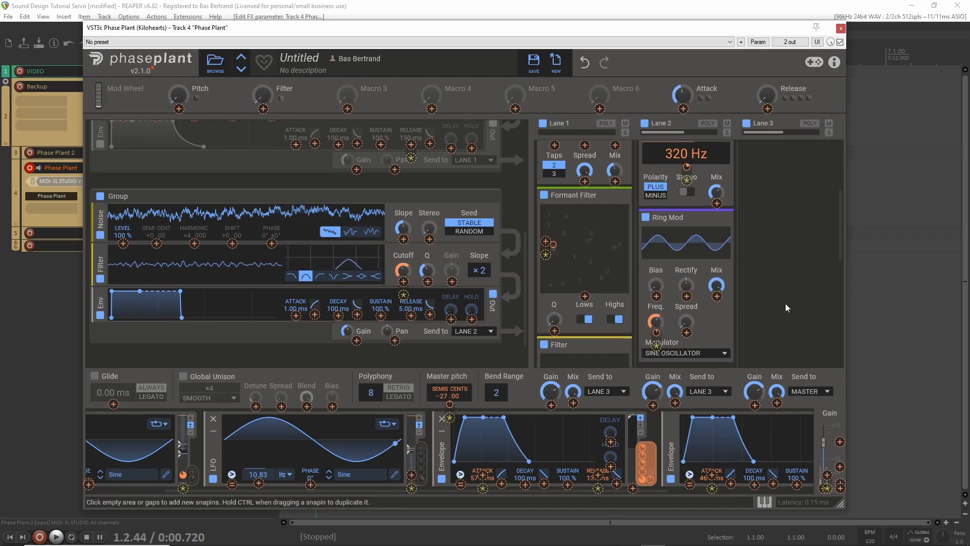
mouse_move(655, 333)
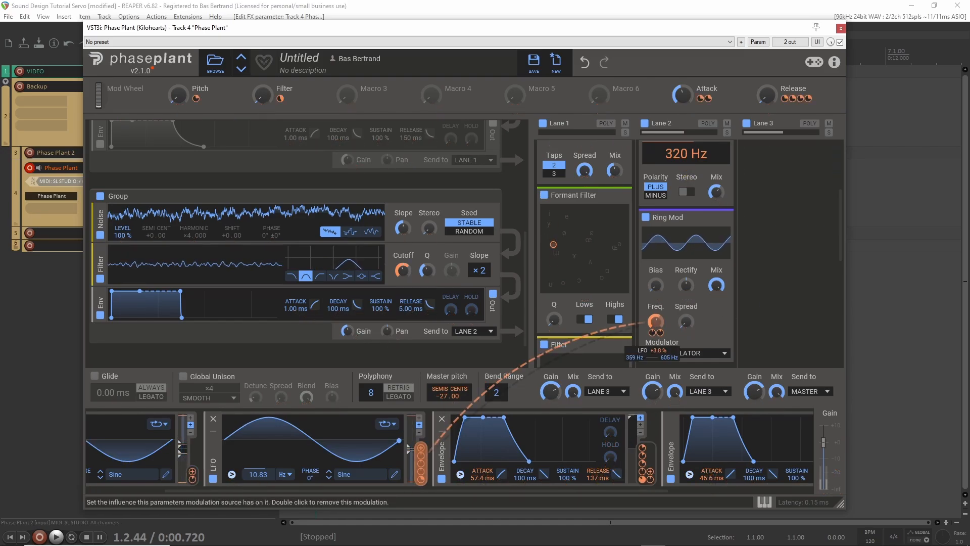
left_click_drag(655, 332, 656, 332)
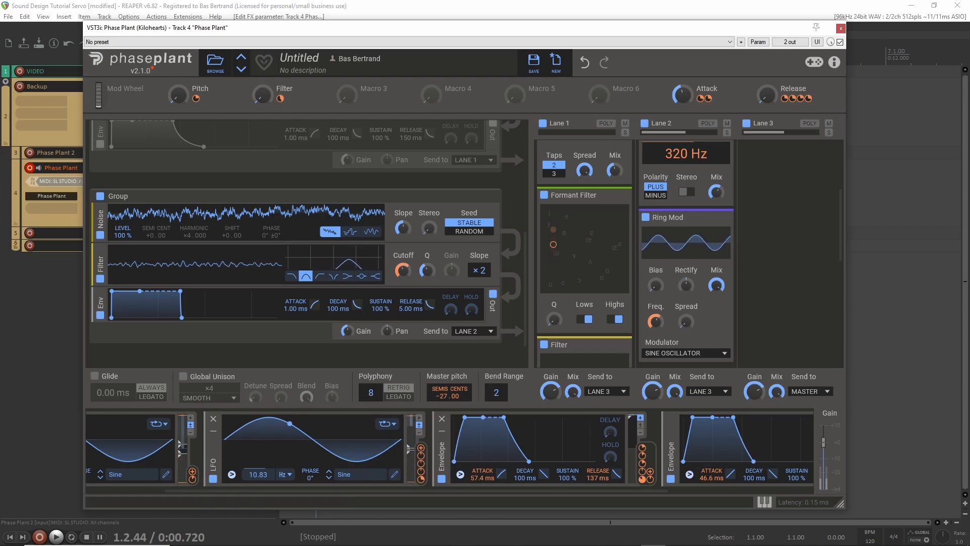
Fine-tune the Ring Mod's base frequency and lower its mix
left_click_drag(656, 322, 656, 318)
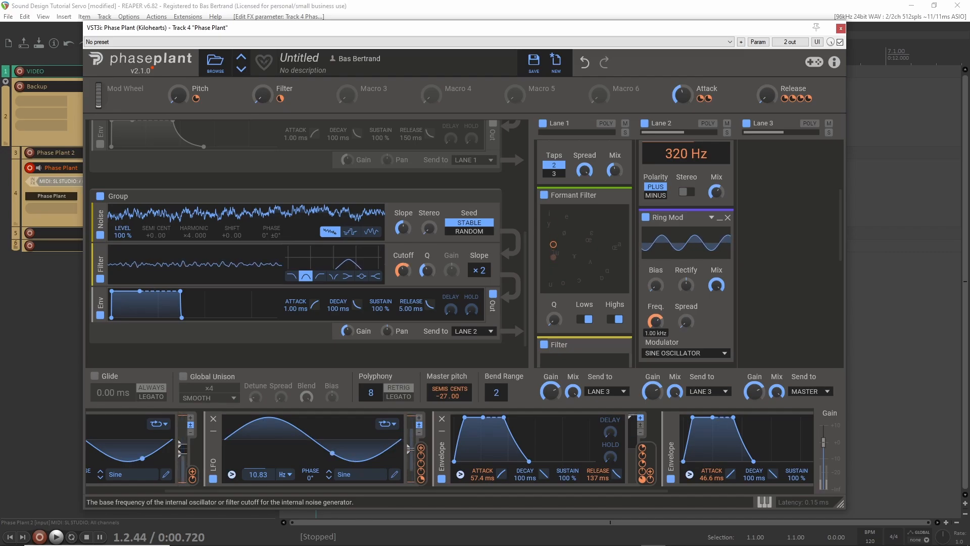
left_click_drag(656, 318, 656, 320)
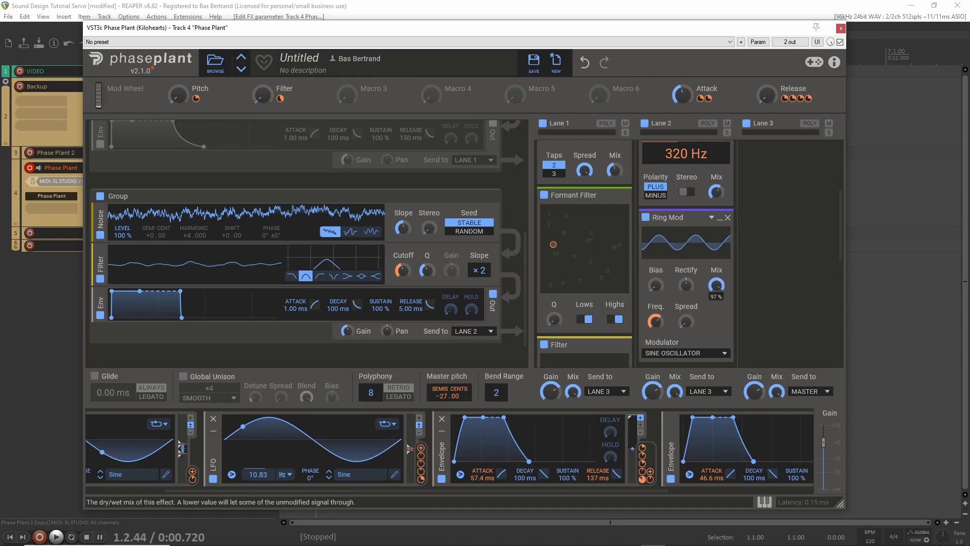
left_click_drag(717, 285, 720, 284)
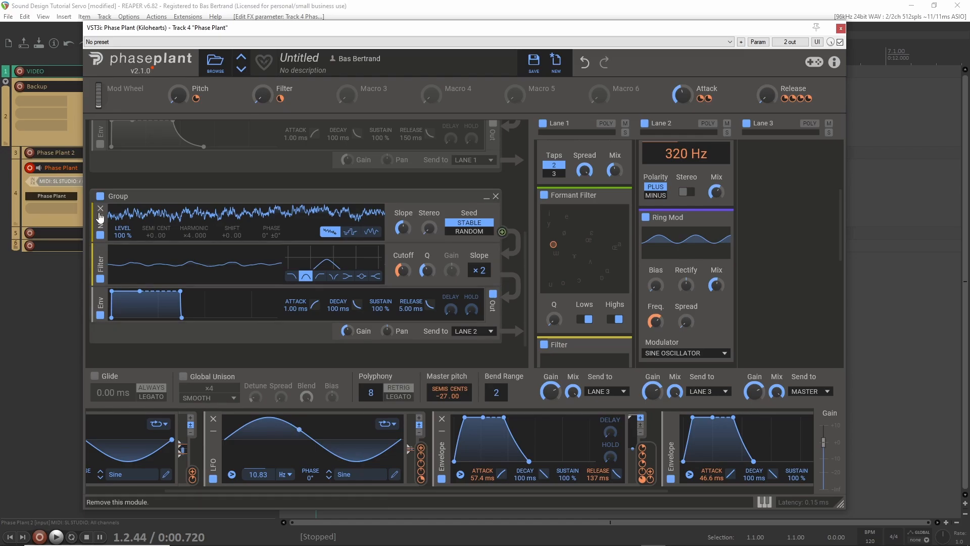
Adjust the depth of the 46.6 ms envelope's modulation on the noise Filter's cutoff
mouse_move(399, 279)
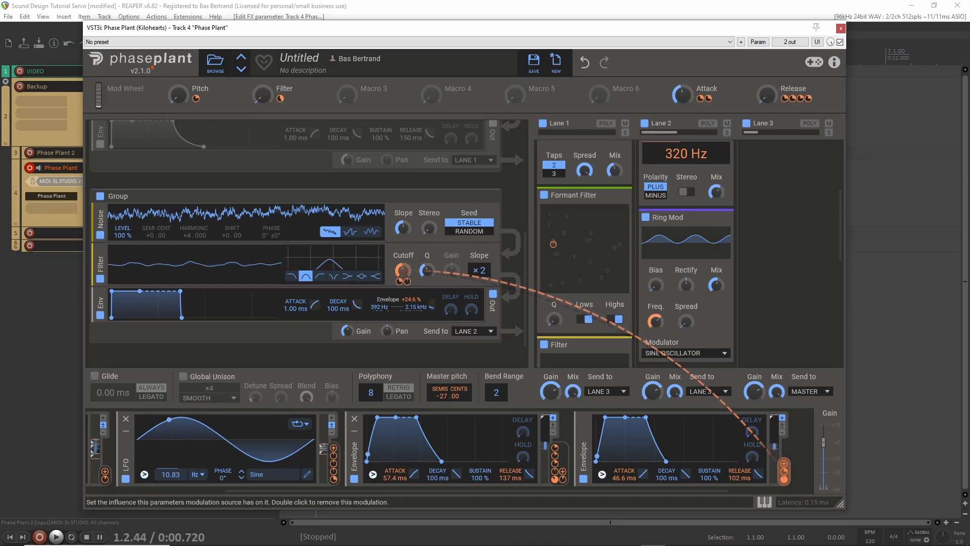
left_click_drag(400, 281, 400, 277)
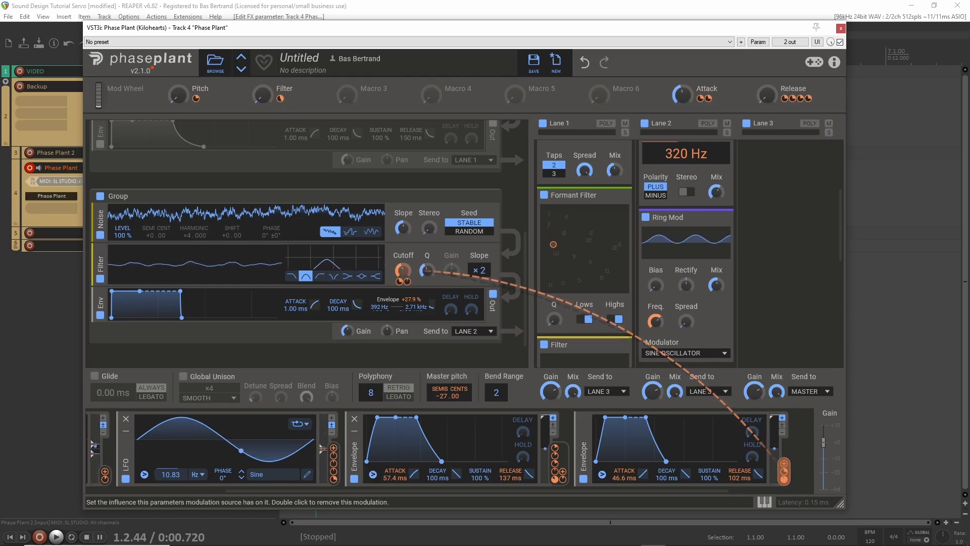
left_click_drag(399, 276, 399, 280)
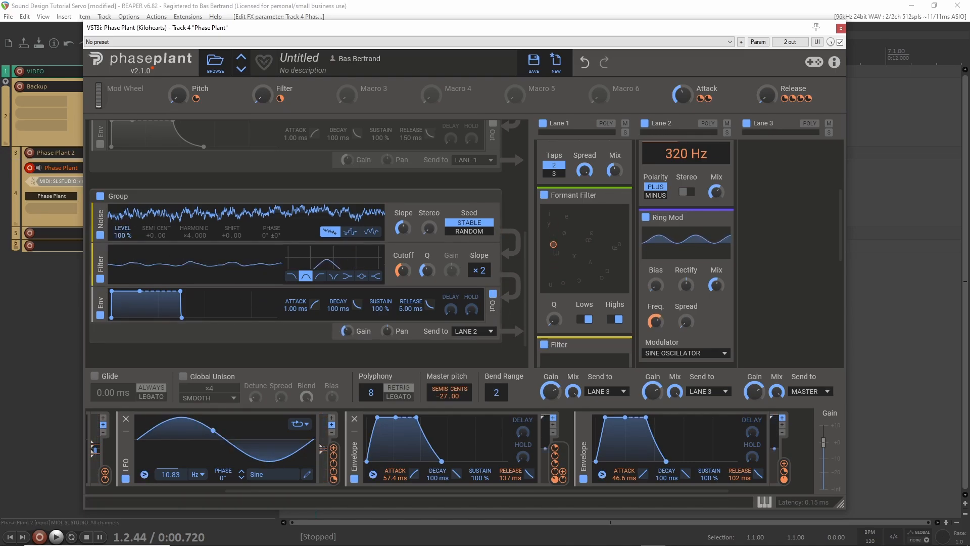
Add a second Noise generator in a new group below the first noise group and send its output to Lane 2
scroll(165, 259, "down", 2)
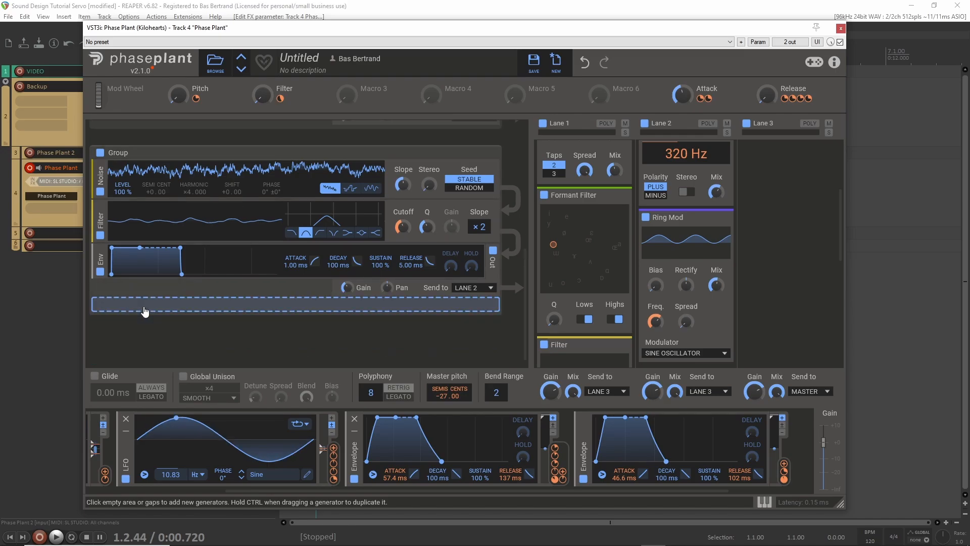
left_click(158, 346)
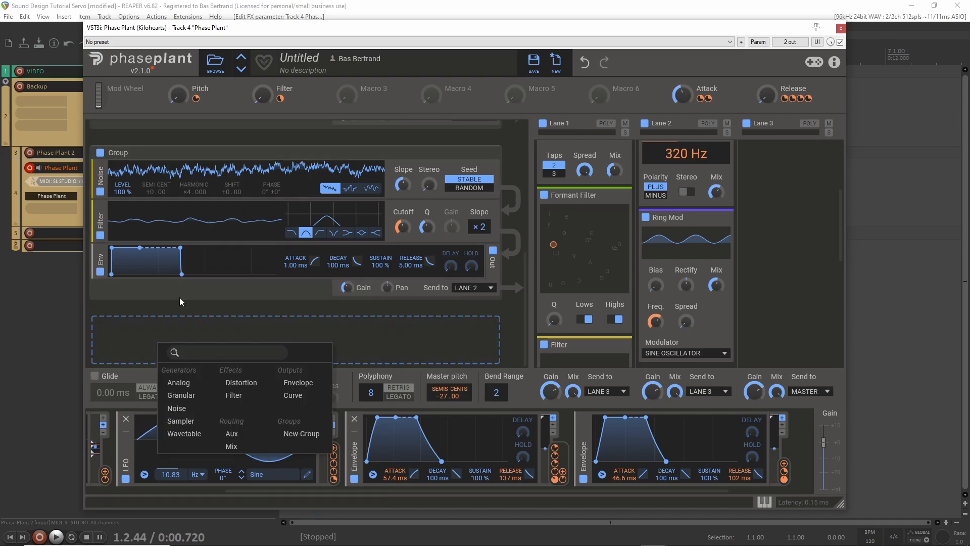
left_click(188, 408)
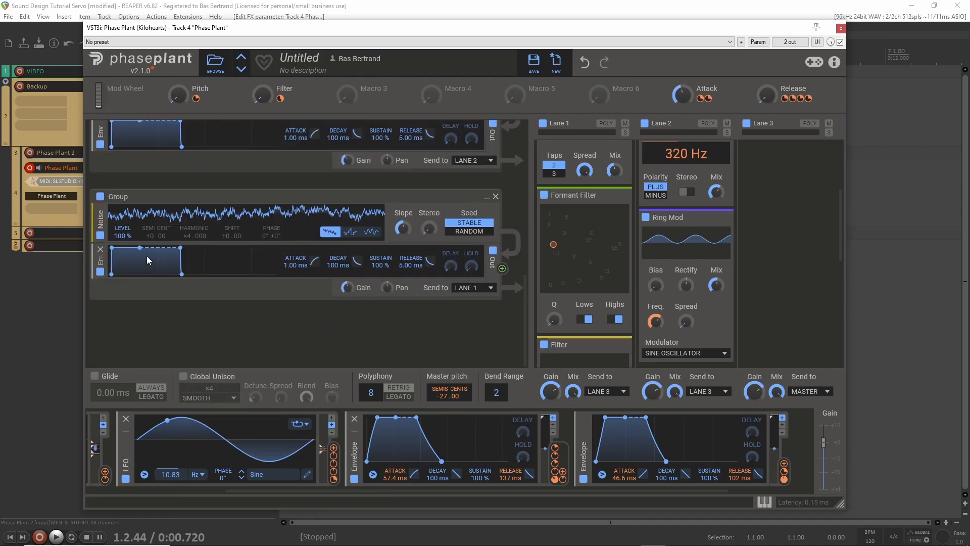
scroll(145, 252, "up", 2)
scroll(297, 230, "down", 3)
left_click(489, 288)
left_click(484, 297)
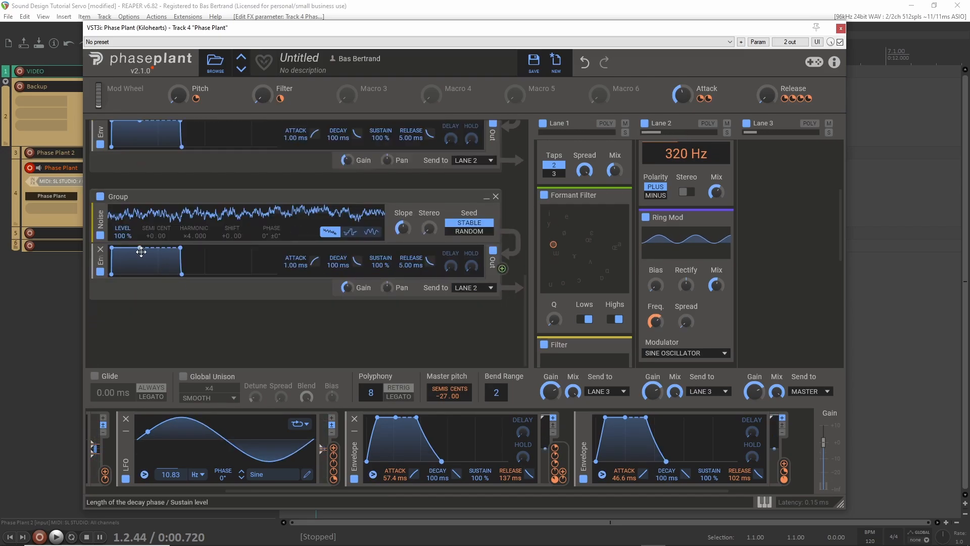
Shape the new noise group's output envelope with a 36.4 ms decay and 0% sustain
scroll(139, 249, "up", 3)
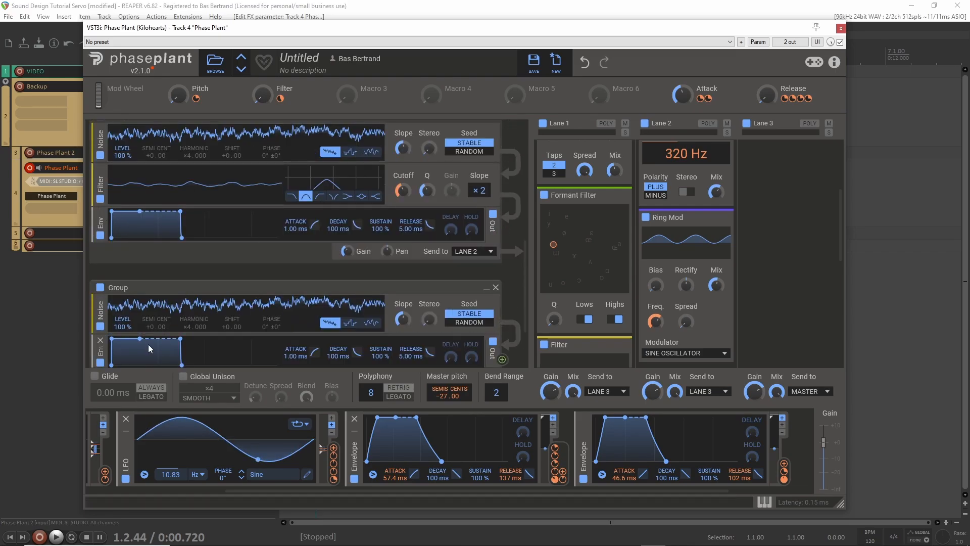
scroll(149, 348, "down", 3)
left_click_drag(143, 248, 132, 274)
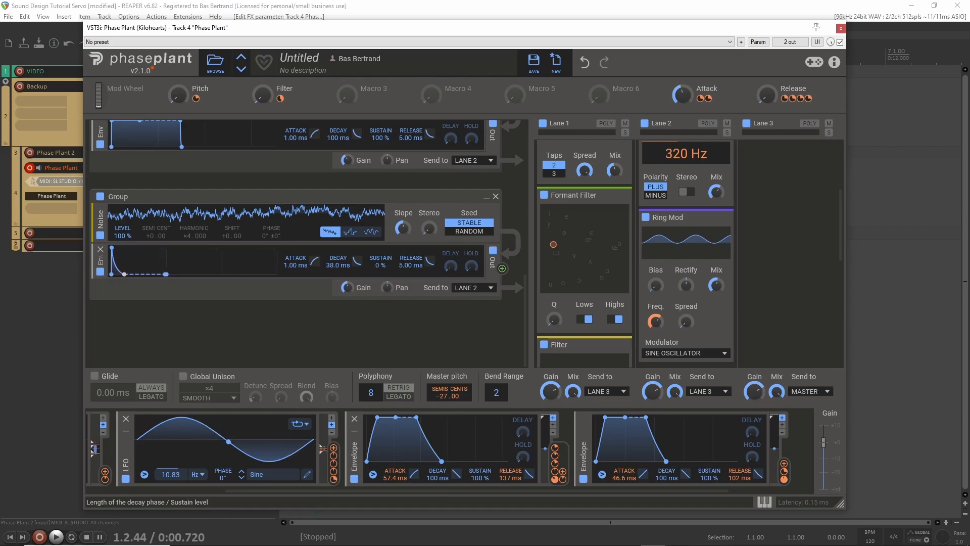
left_click_drag(123, 274, 121, 274)
Insert a Filter between the second Noise generator and its output envelope and make it band-pass
left_click(163, 251)
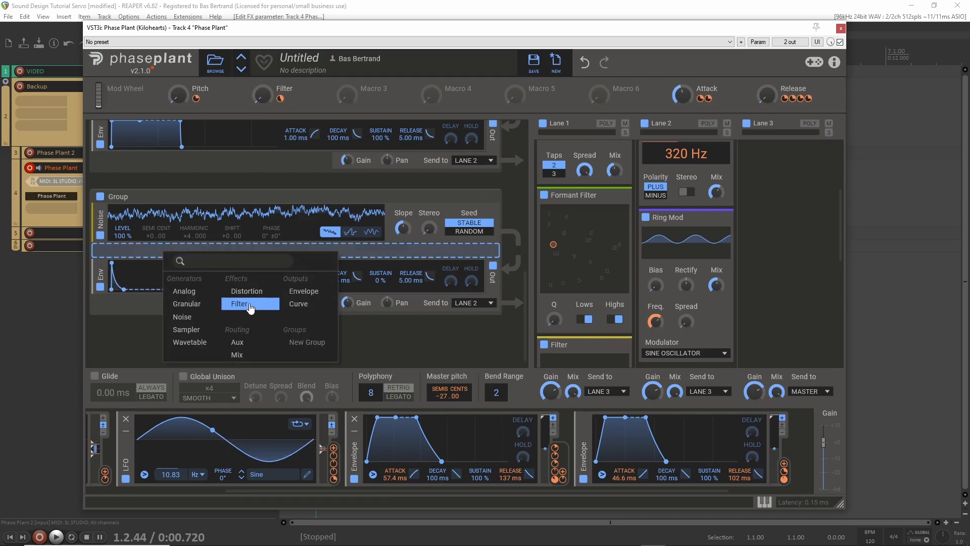
left_click(247, 305)
left_click(306, 278)
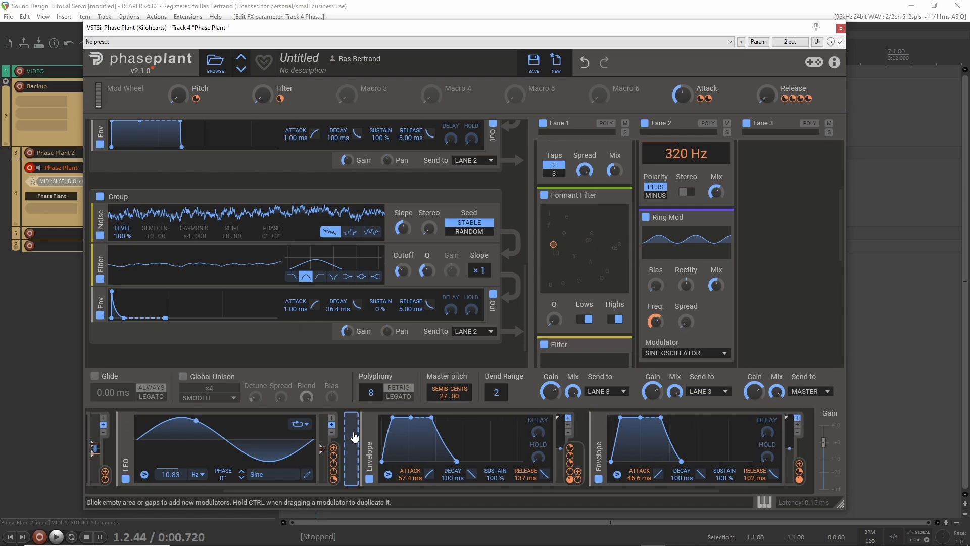
Add an envelope modulator with 0 ms attack, 58.3 ms decay and 0% sustain, and assign it to the second noise Filter's cutoff
left_click(353, 436)
left_click(387, 379)
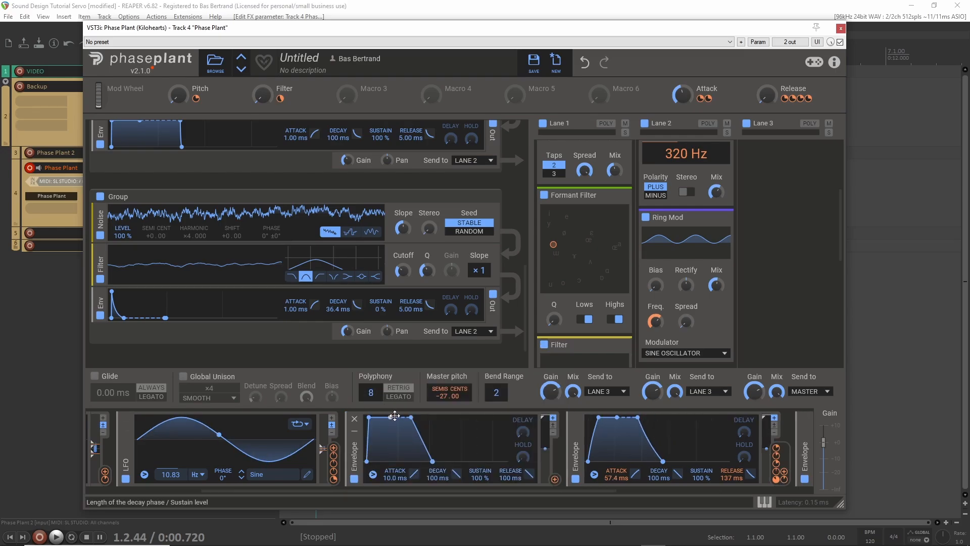
left_click_drag(386, 478, 386, 500)
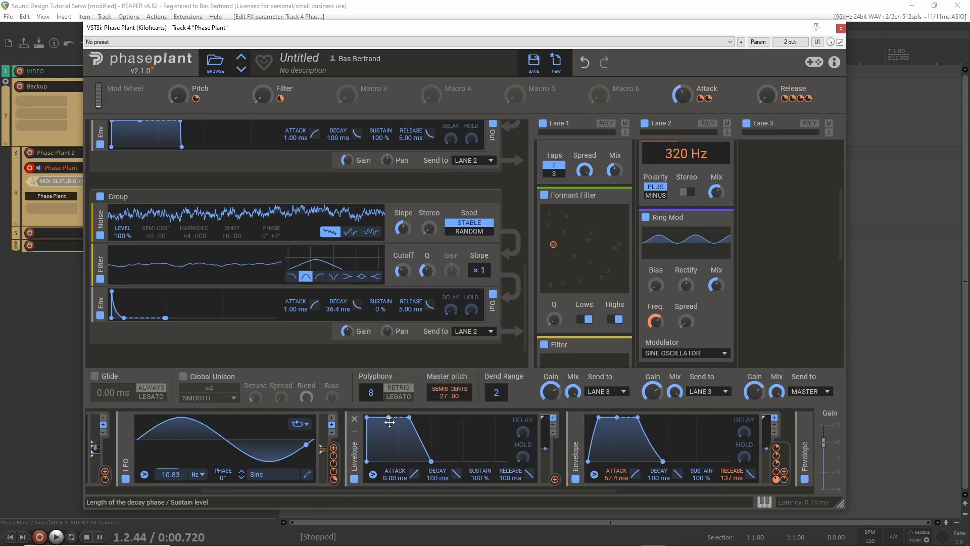
left_click_drag(390, 422, 380, 444)
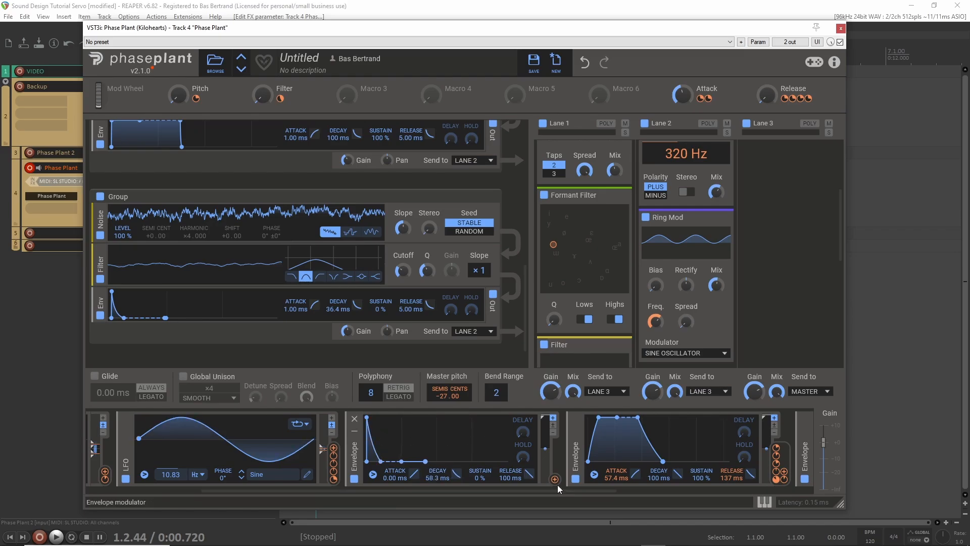
left_click_drag(554, 478, 405, 256)
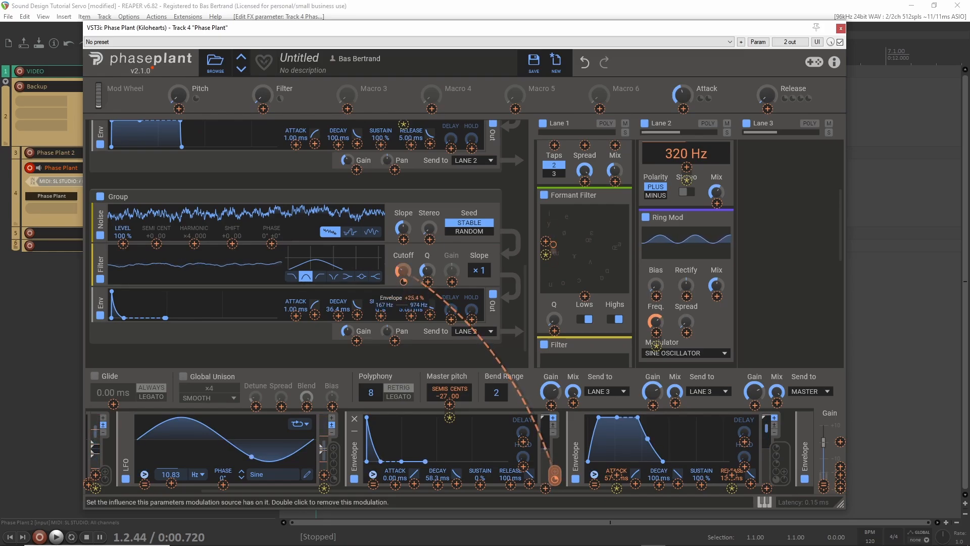
mouse_move(405, 255)
left_mouse_down()
mouse_move(405, 232)
mouse_move(405, 241)
left_mouse_up()
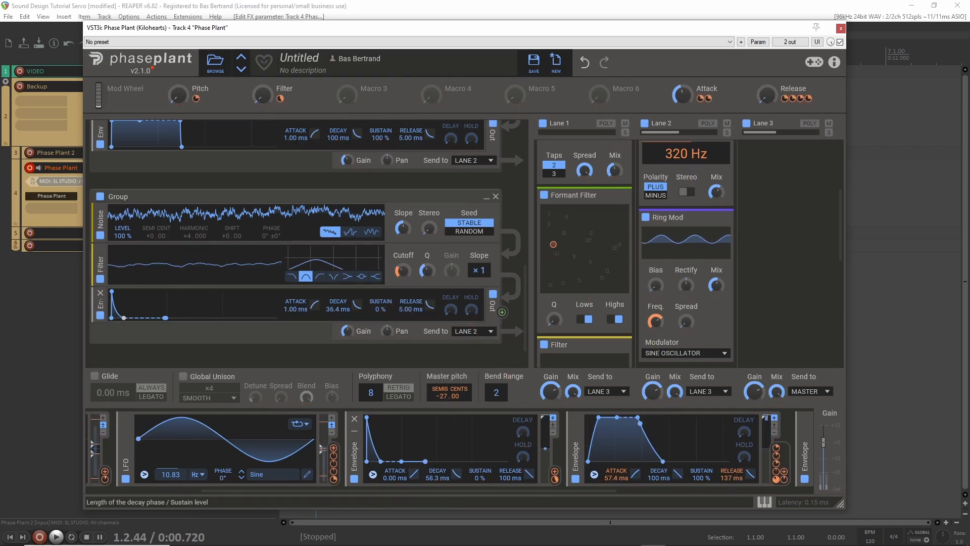
Lengthen the second noise group's output envelope decay to 43.8 ms and insert a Sine-type Distortion between its Filter and envelope
left_click_drag(124, 317, 127, 317)
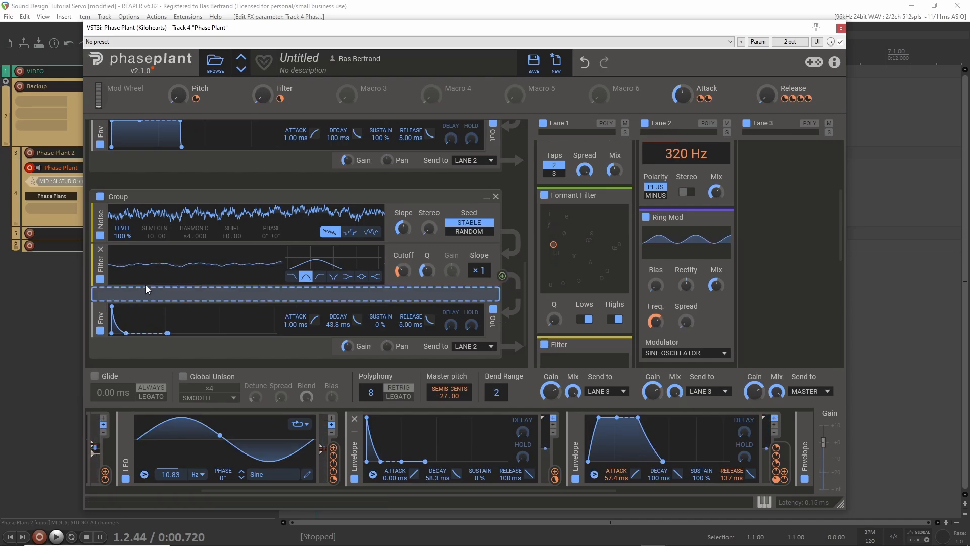
left_click(147, 287)
left_click(237, 327)
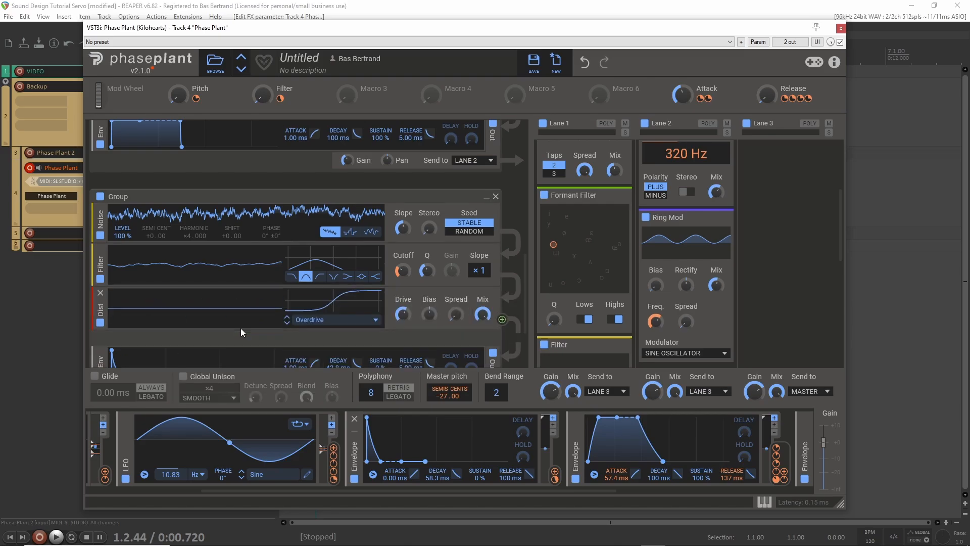
left_click(328, 319)
left_click(321, 358)
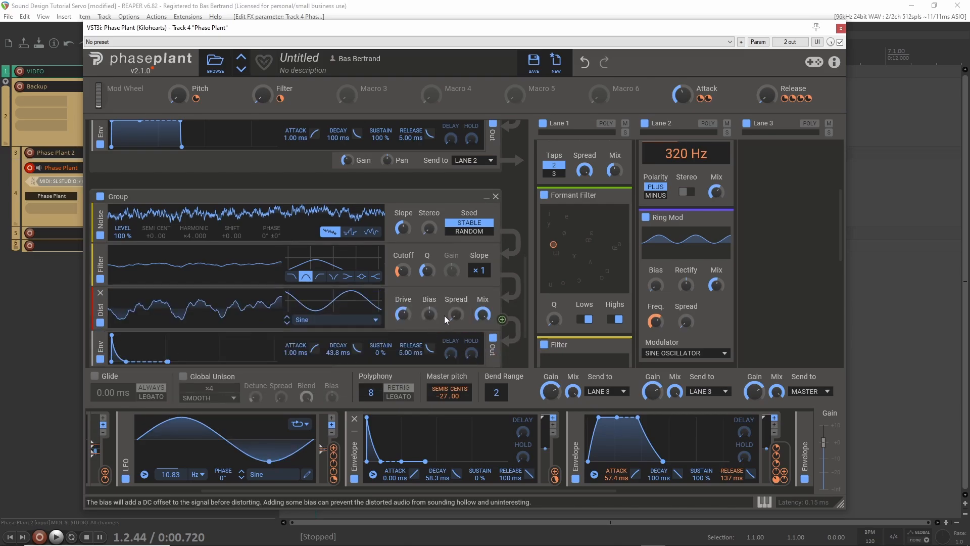
Set the envelope modulation of the second noise Filter's cutoff to +45.4% and lower that group's output gain
scroll(404, 280, "down", 3)
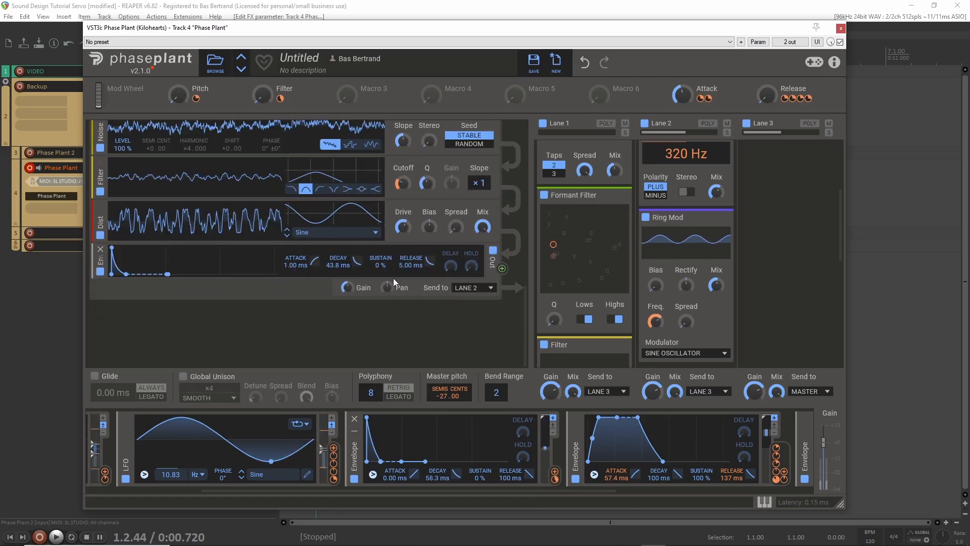
left_click_drag(554, 478, 403, 189)
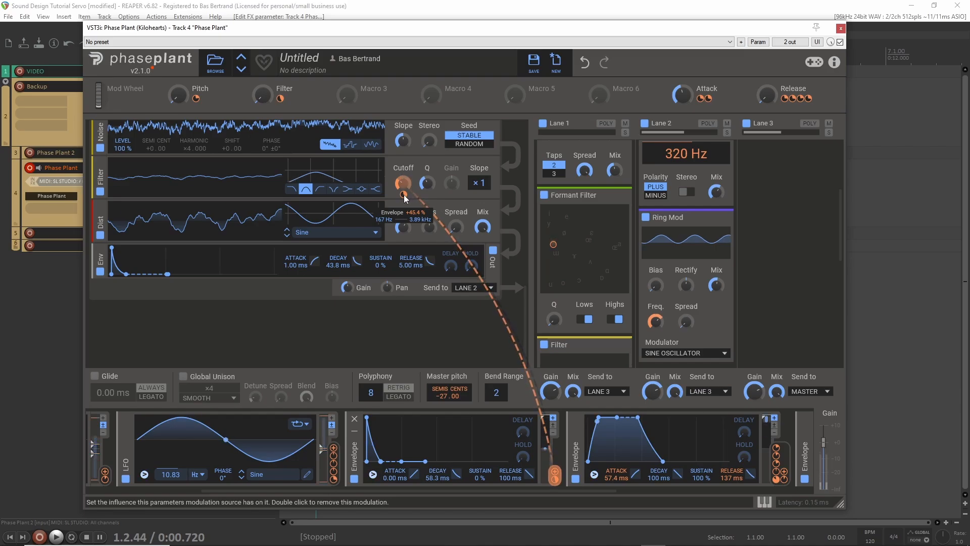
left_click_drag(456, 473, 456, 472)
left_click_drag(373, 450, 372, 448)
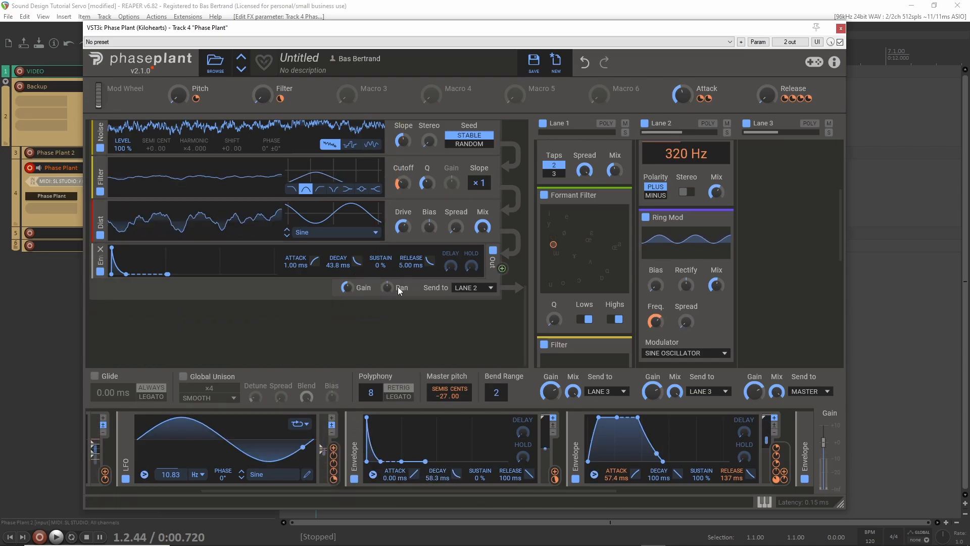
left_click_drag(347, 287, 346, 287)
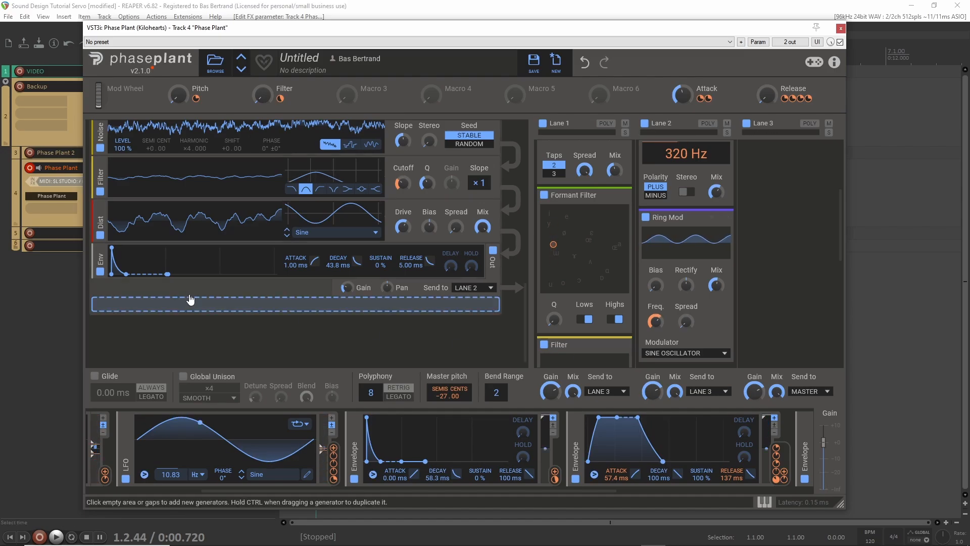
Re-enable the Wavetable 1 and Wavetable 2 groups
scroll(174, 263, "up", 10)
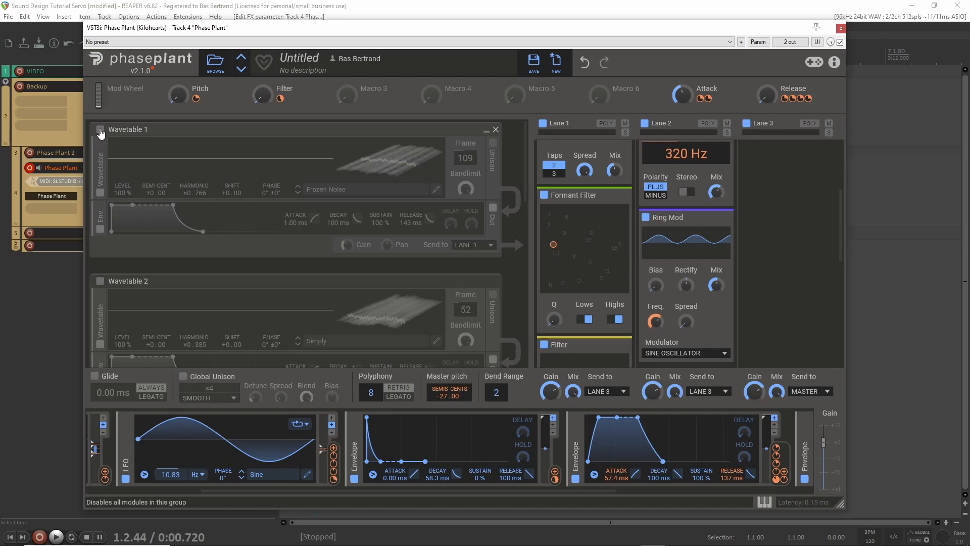
left_click(101, 130)
left_click(100, 281)
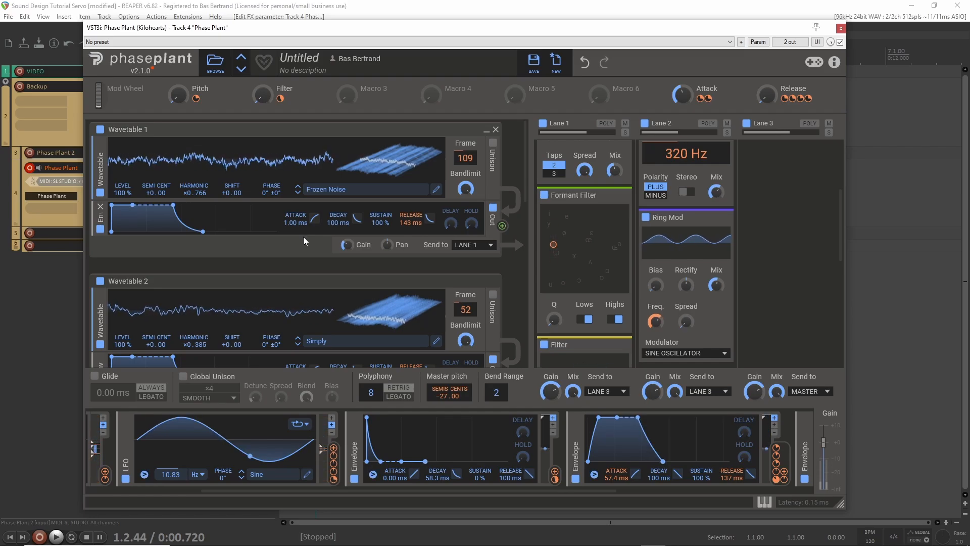
scroll(306, 234, "down", 3)
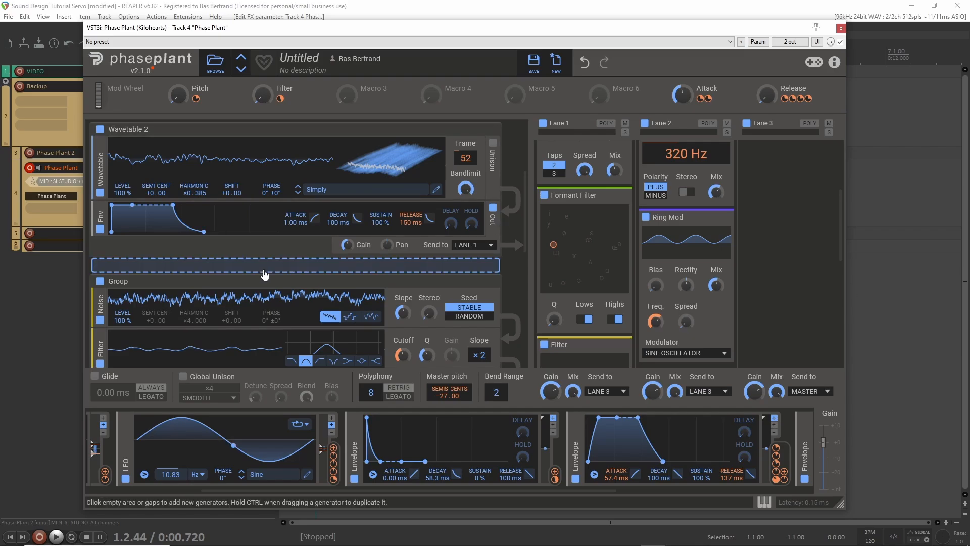
scroll(271, 268, "down", 5)
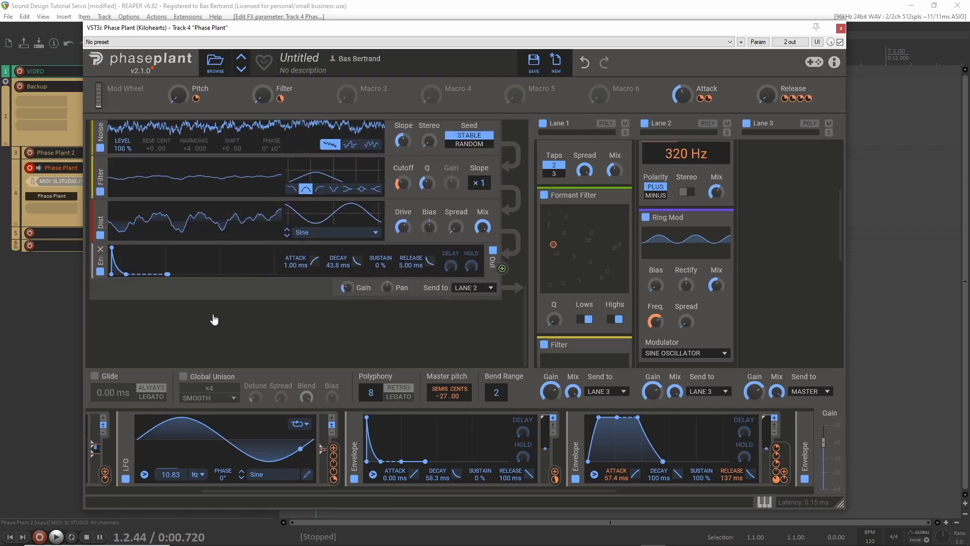
scroll(194, 349, "up", 6)
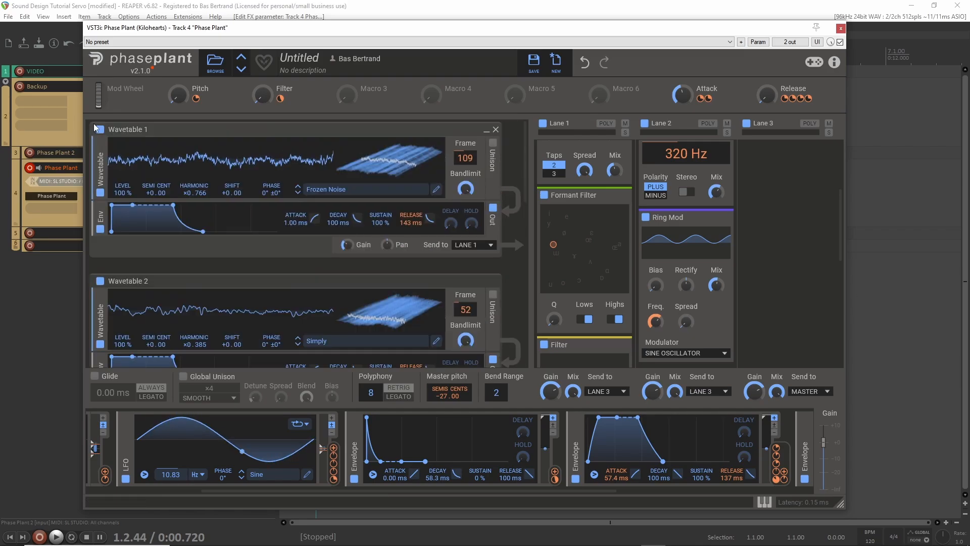
Add a Wavetable generator in a new group below the second noise group and load the Simply wavetable from the Noisy factory folder
scroll(121, 175, "down", 5)
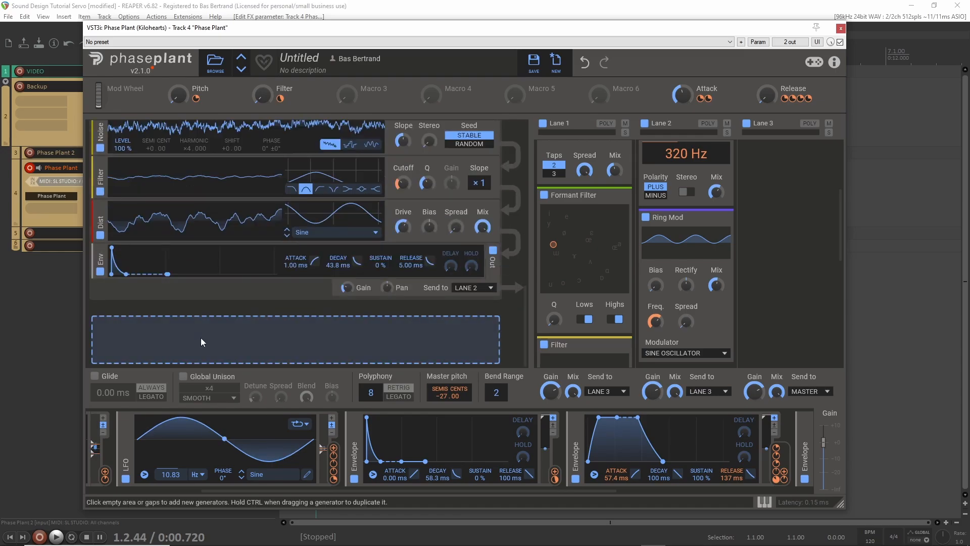
left_click(201, 337)
left_click(241, 429)
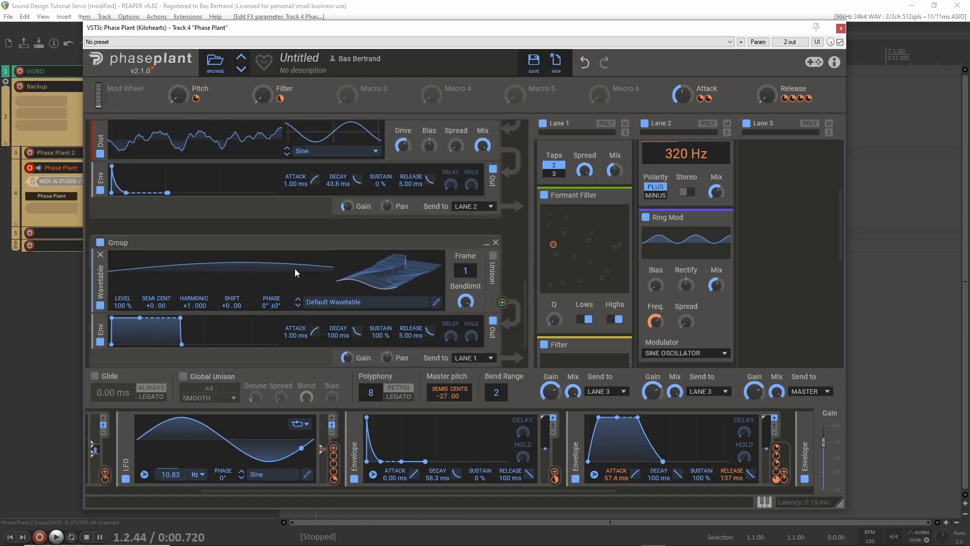
left_click(343, 303)
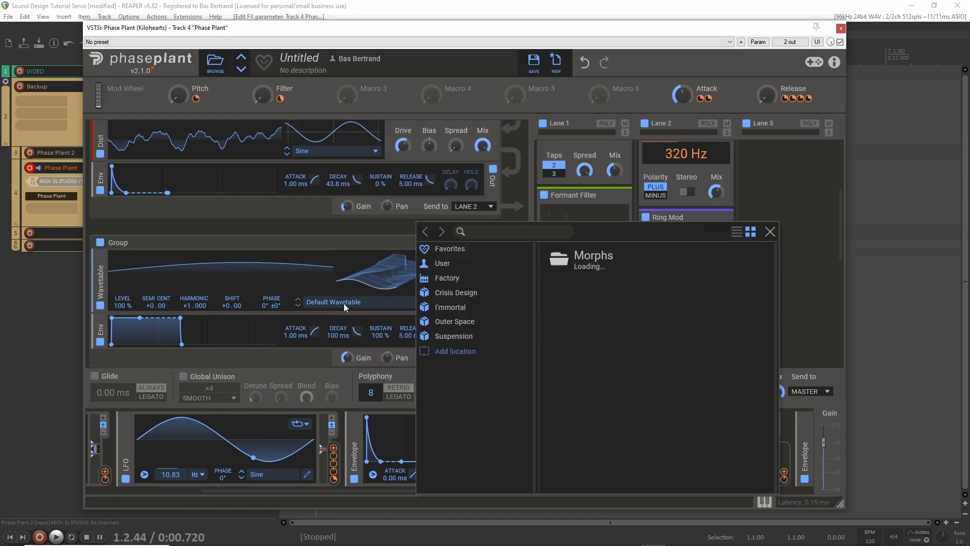
left_click(460, 389)
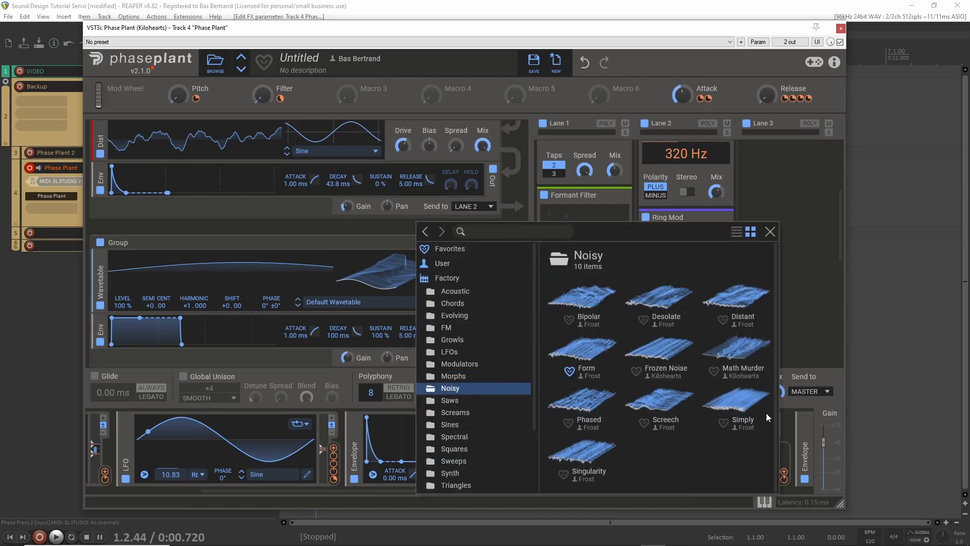
left_click(751, 410)
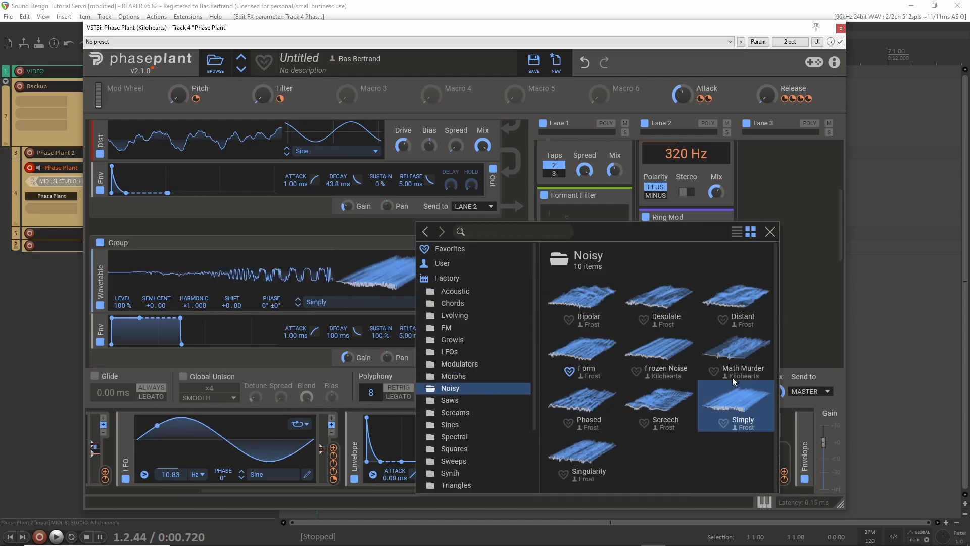
left_click(265, 238)
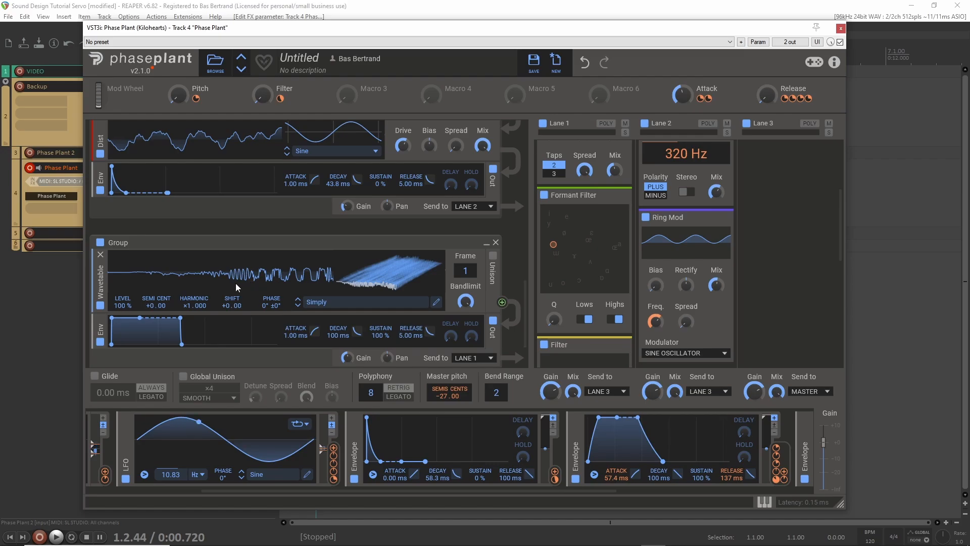
Set the new Wavetable generator's harmonic to ×11, keeping its shift at 0
left_click_drag(224, 307, 226, 306)
double_click(226, 306)
scroll(223, 302, "down", 1)
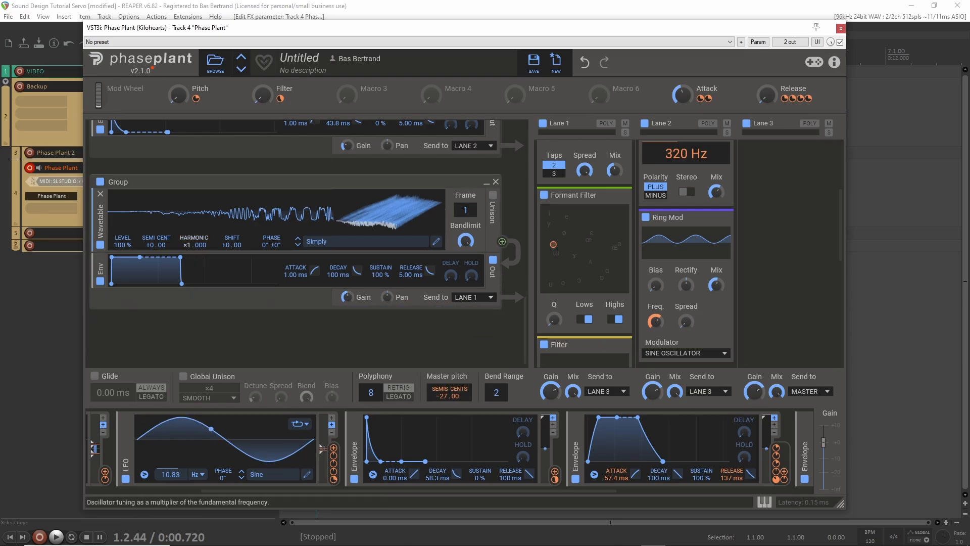
mouse_move(192, 245)
left_mouse_down()
mouse_move(192, 227)
mouse_move(199, 247)
left_mouse_up()
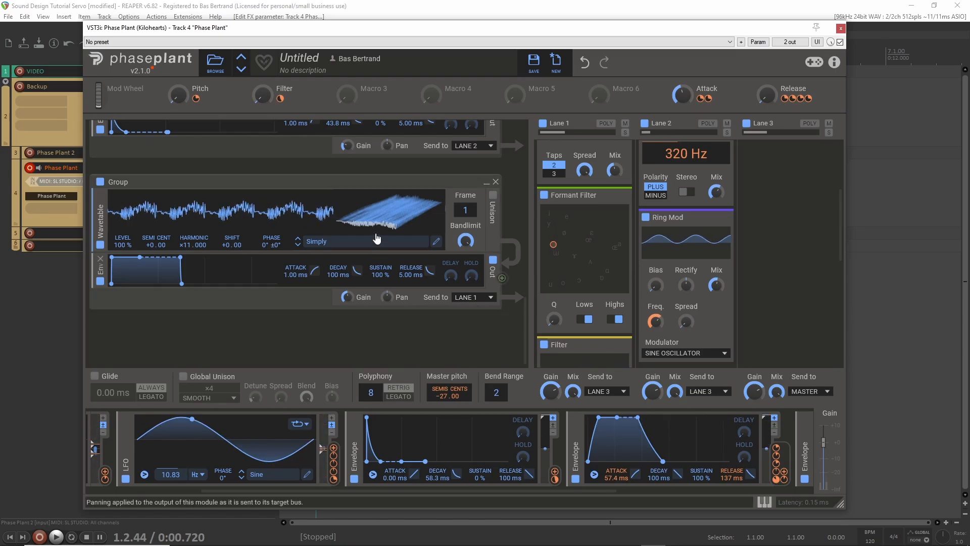
Disable the second noise group, Wavetable 2 and Wavetable 1 to isolate the new wavetable group
scroll(125, 207, "up", 7)
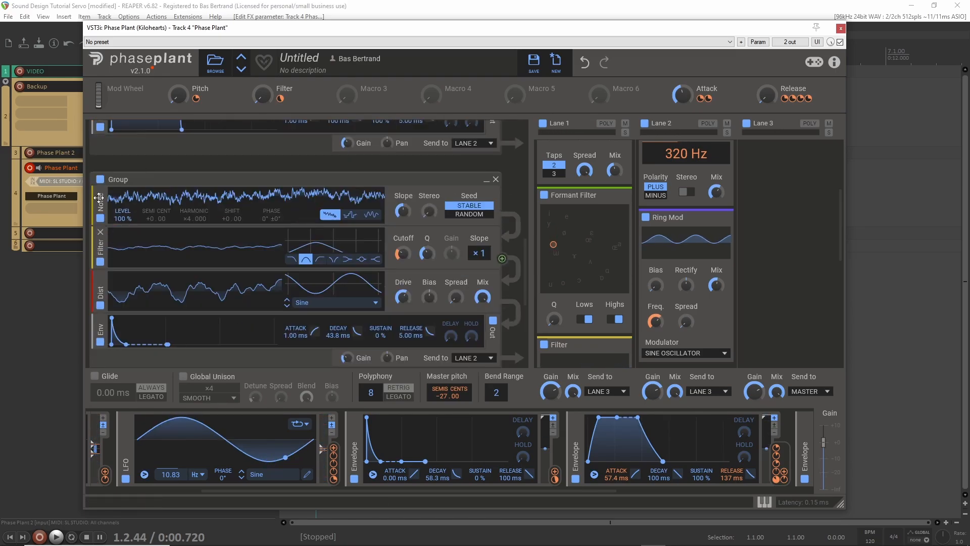
left_click(101, 181)
scroll(105, 189, "up", 6)
scroll(104, 192, "up", 5)
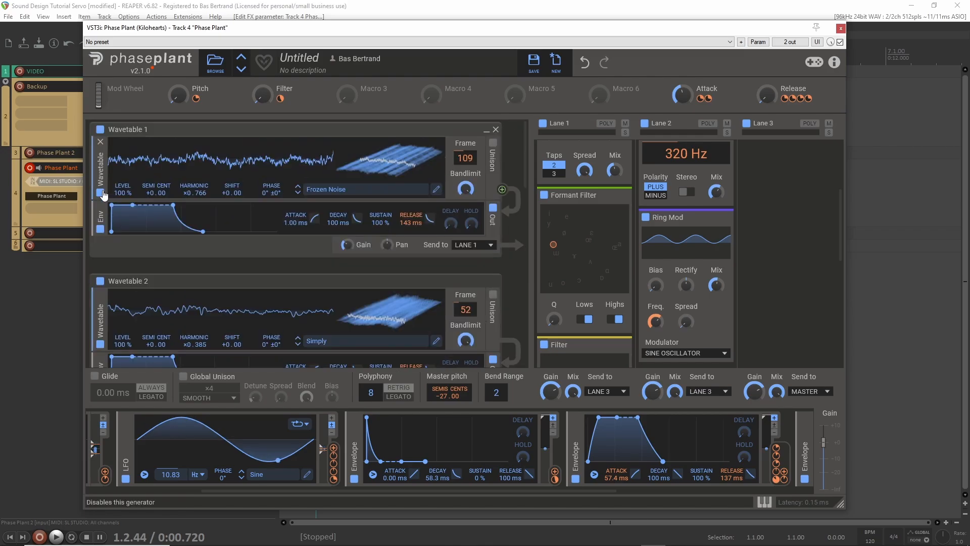
left_click(101, 282)
left_click(100, 130)
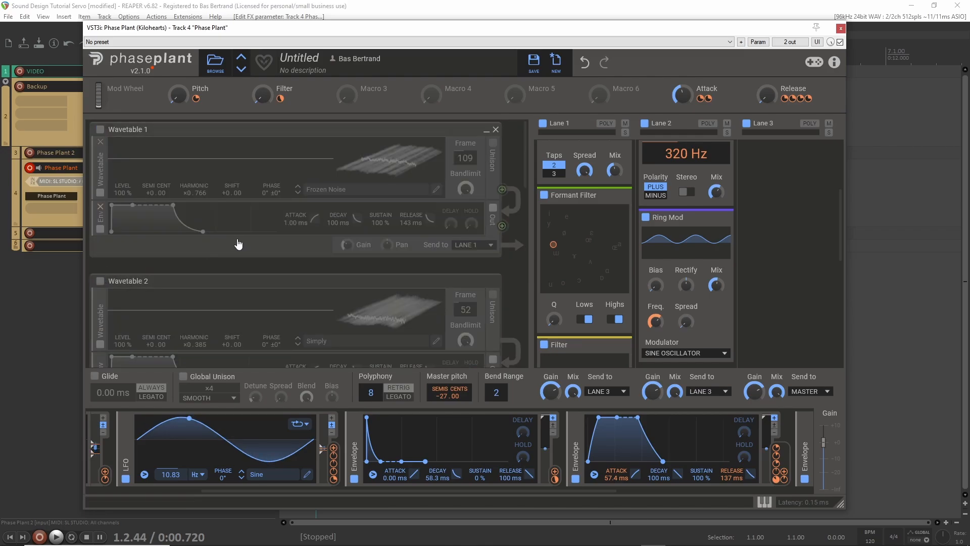
Add a second Wavetable generator below the output envelope in the new wavetable group
scroll(220, 251, "down", 6)
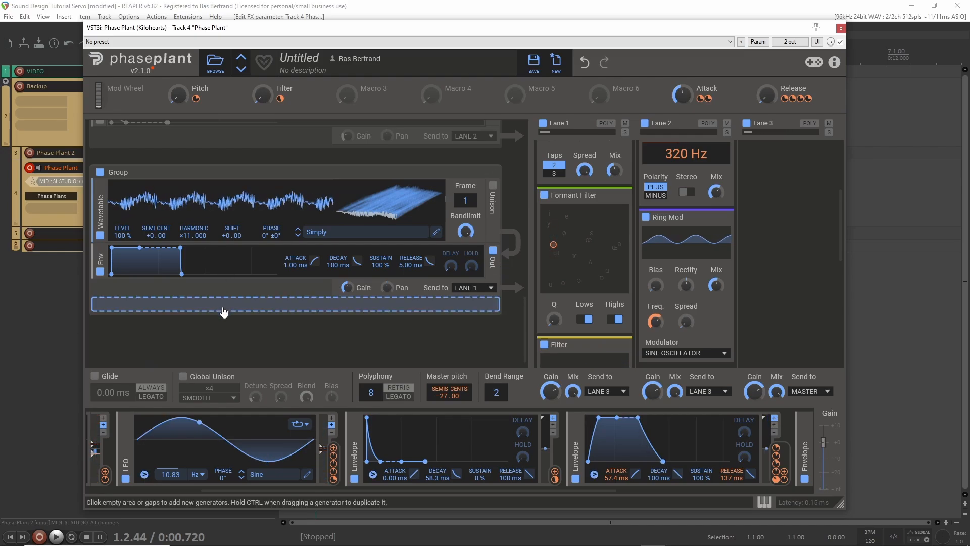
left_click(223, 306)
left_click(249, 398)
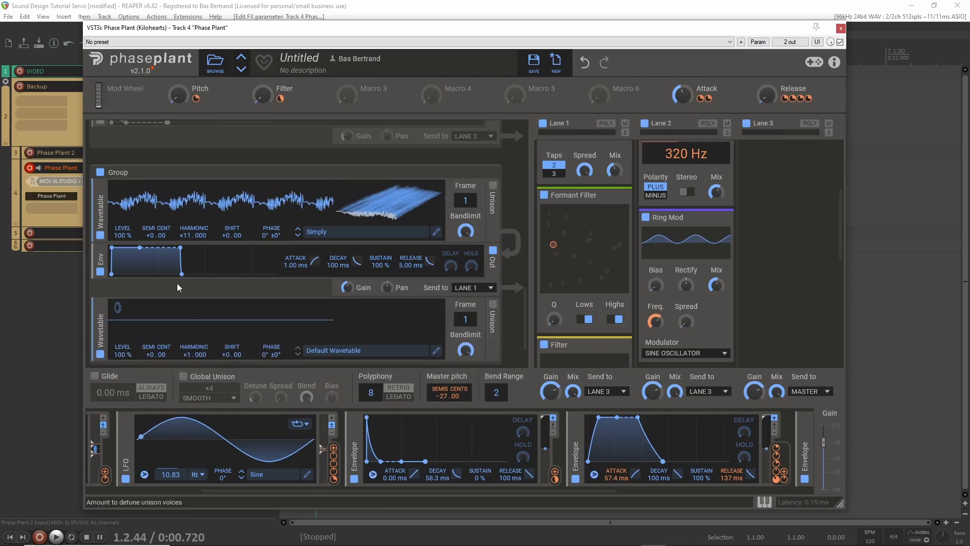
scroll(162, 283, "down", 1)
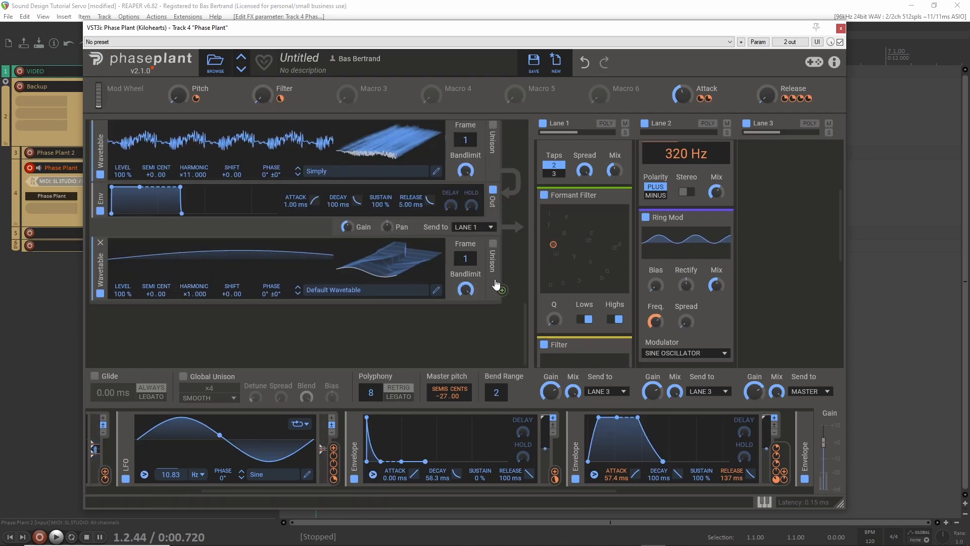
Modulate the upper Wavetable generator's Shift with the lower generator's output, adjust the modulation depth, and set the lower generator's harmonic to ×2
left_click_drag(502, 290, 234, 187)
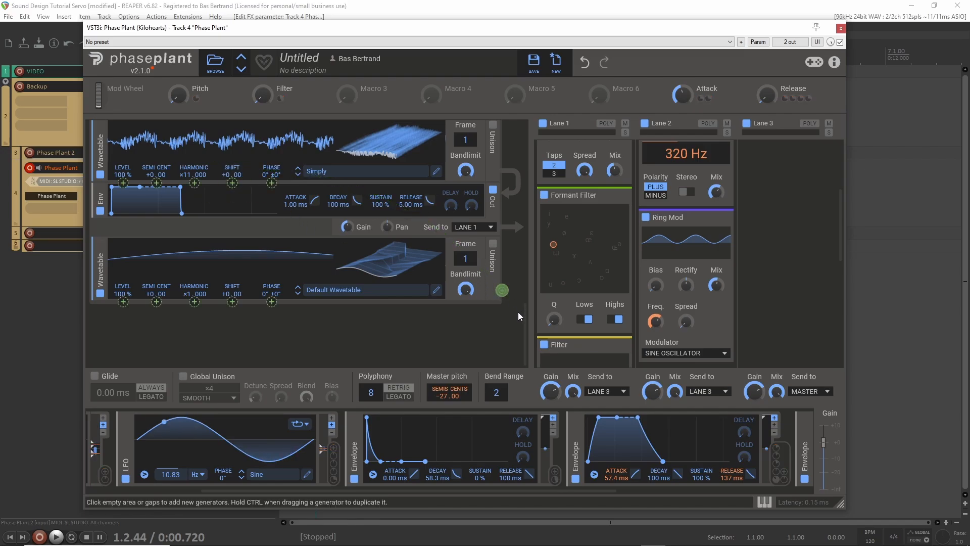
left_click(502, 290)
left_click(502, 290)
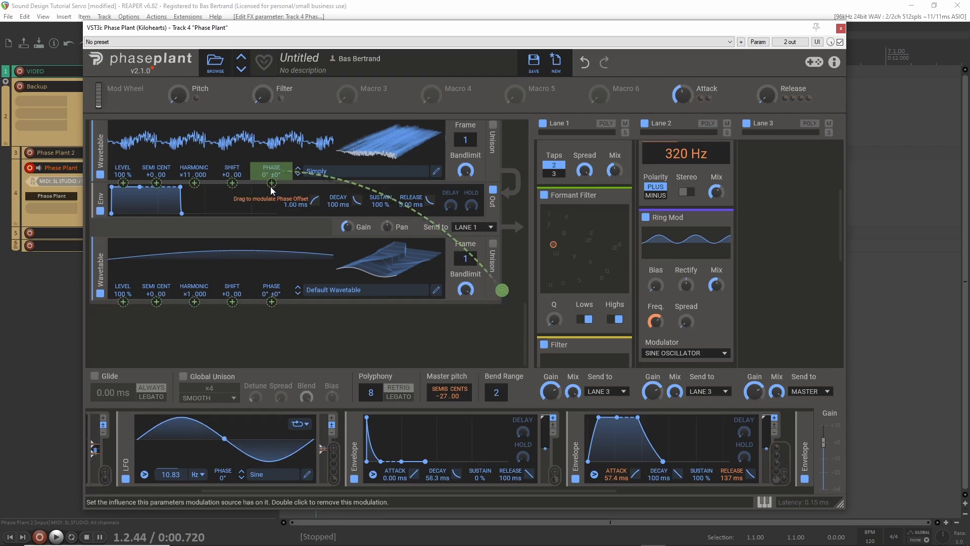
left_click(230, 183)
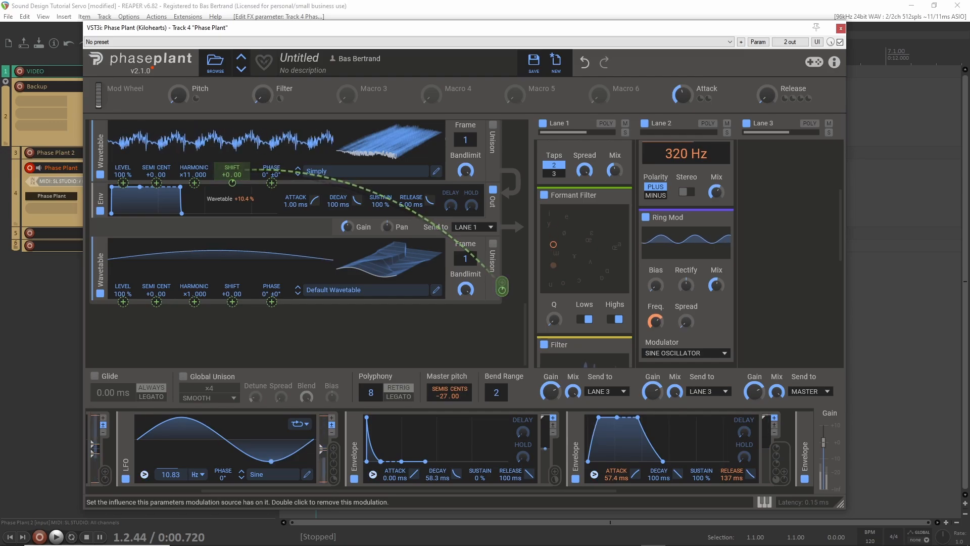
left_click_drag(233, 183, 233, 178)
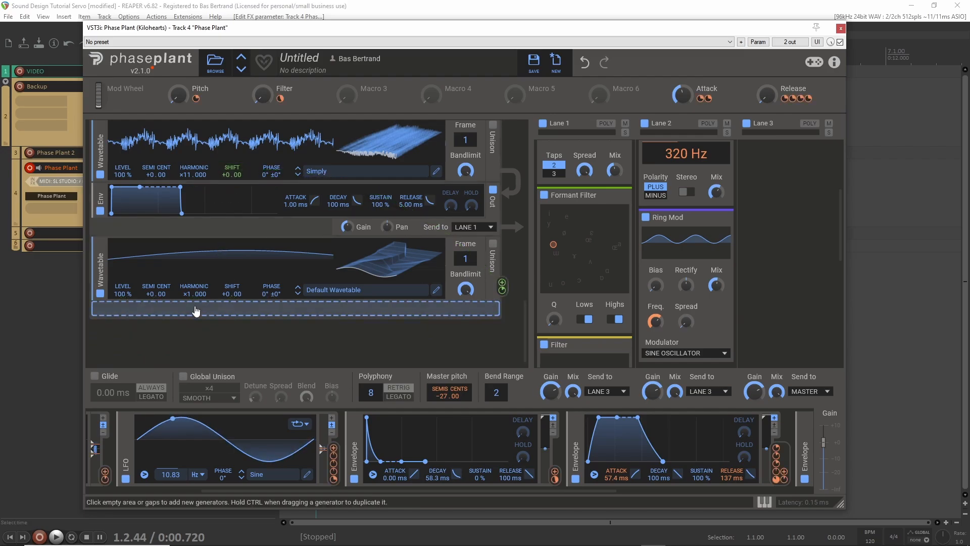
left_click_drag(188, 295, 188, 288)
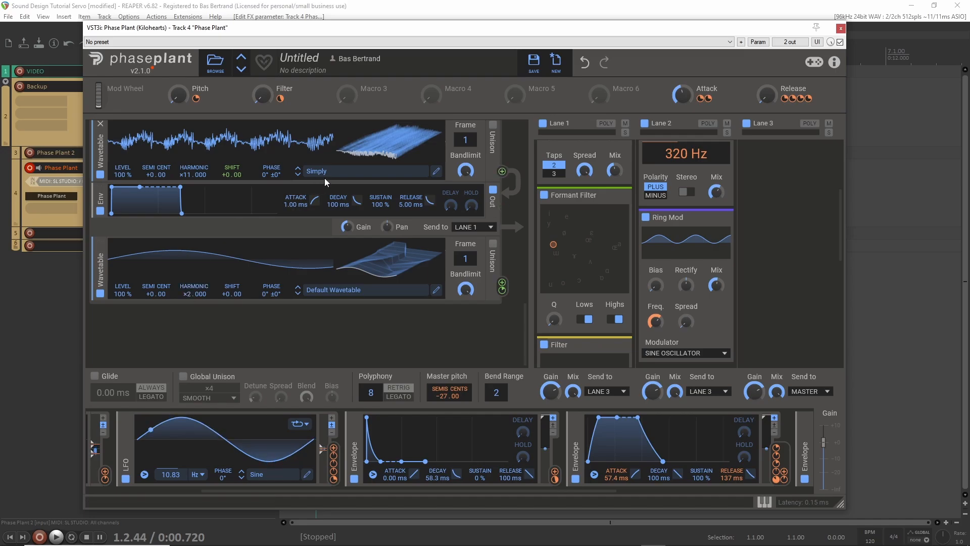
Load the Saw to Triangle wavetable from the Morphs folder into the new group's upper generator and set its frame to 110
scroll(324, 182, "up", 1)
left_click(323, 235)
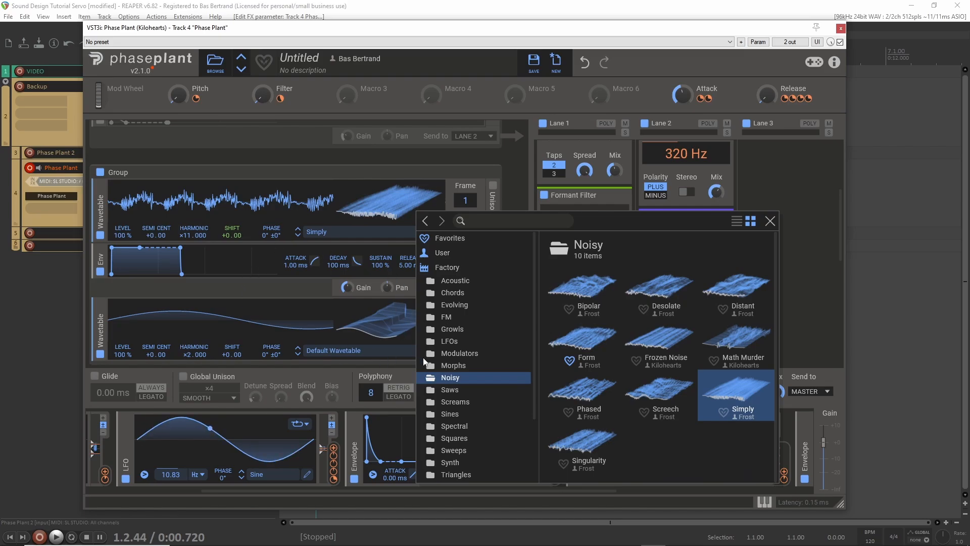
left_click(451, 368)
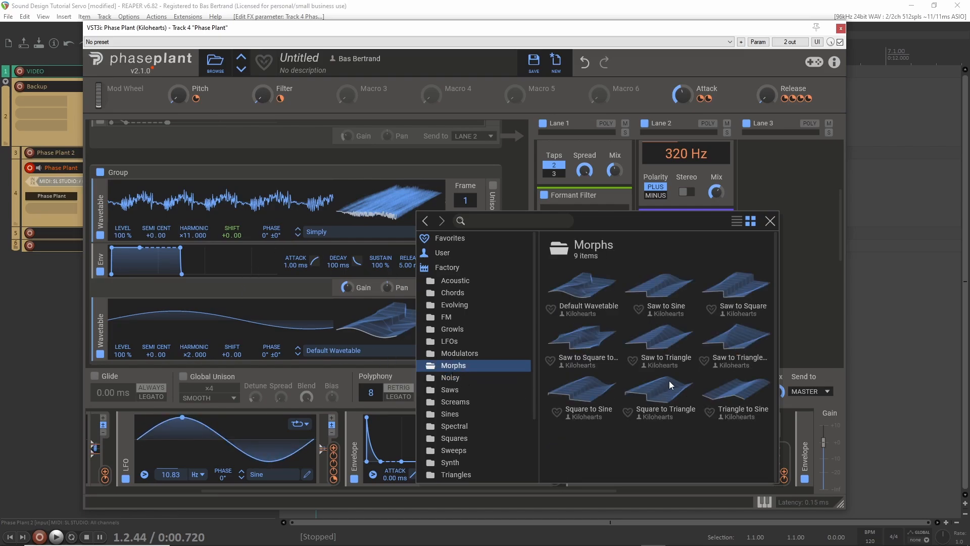
left_click(665, 346)
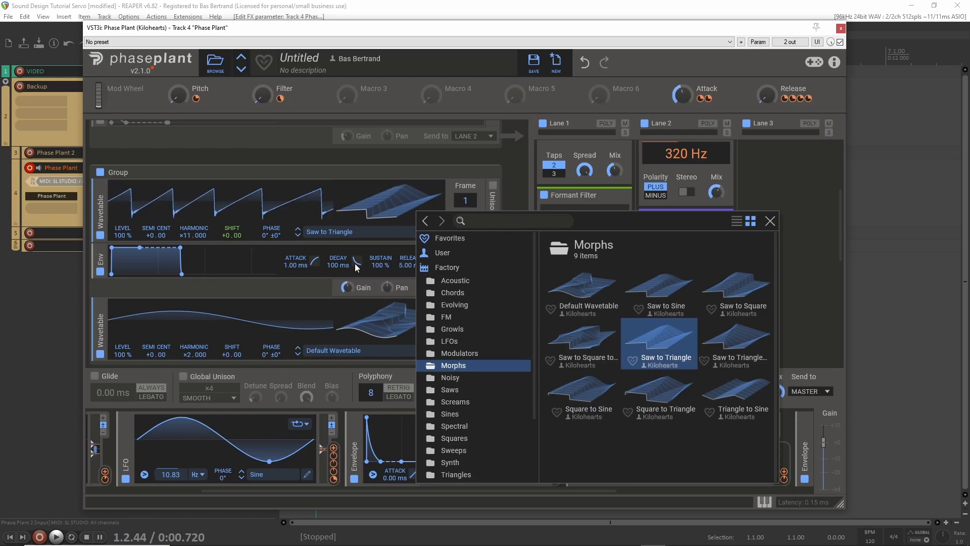
left_click(364, 238)
left_click_drag(392, 208, 392, 177)
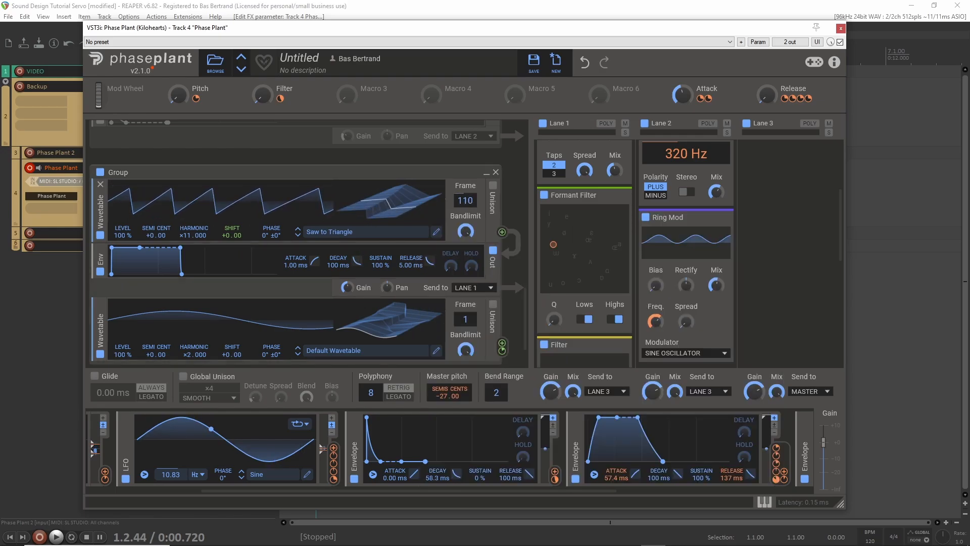
Adjust the lower generator's Shift modulation depth and set the Saw to Triangle generator's frame to 161
left_click_drag(502, 351, 502, 332)
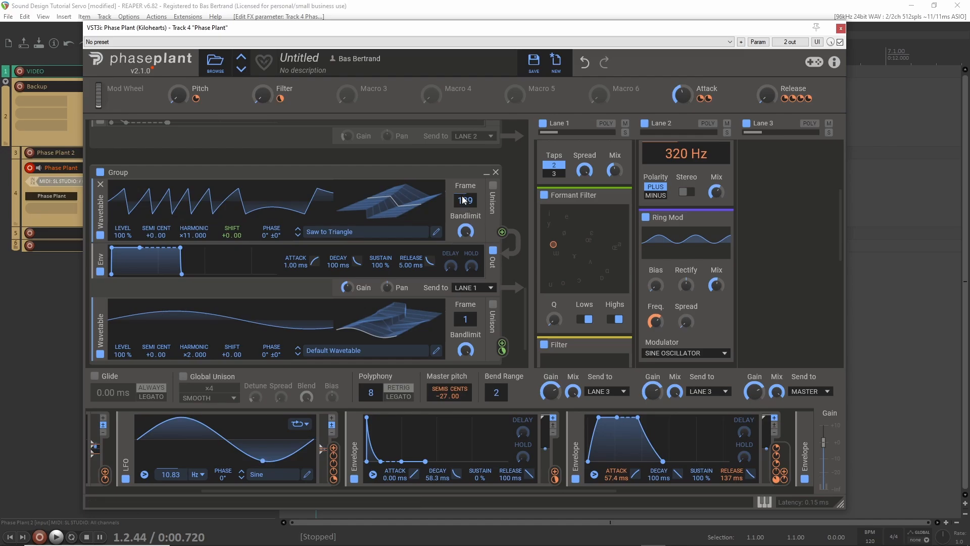
left_click_drag(466, 201, 466, 186)
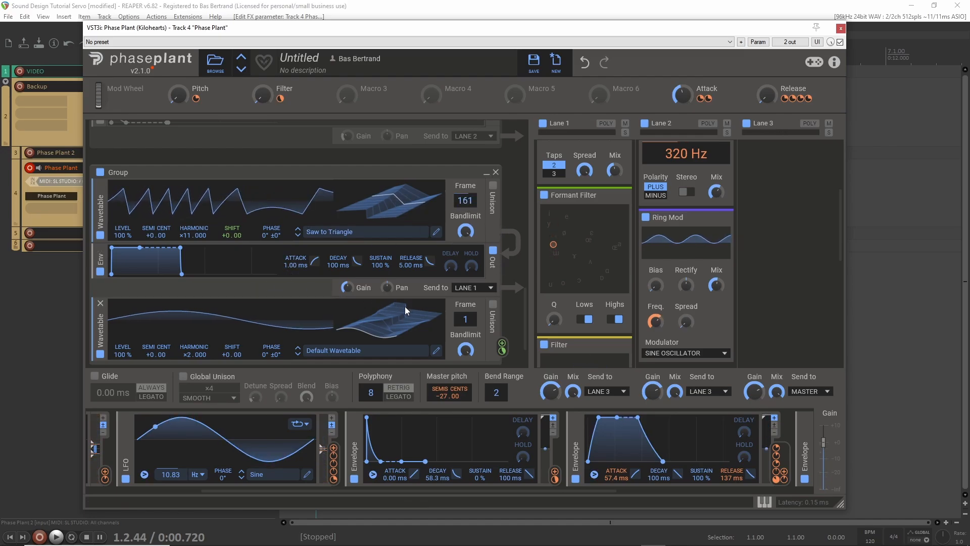
Insert a Filter between the Saw to Triangle generator and its envelope, set it to low shelf, and reduce its gain
left_click(263, 249)
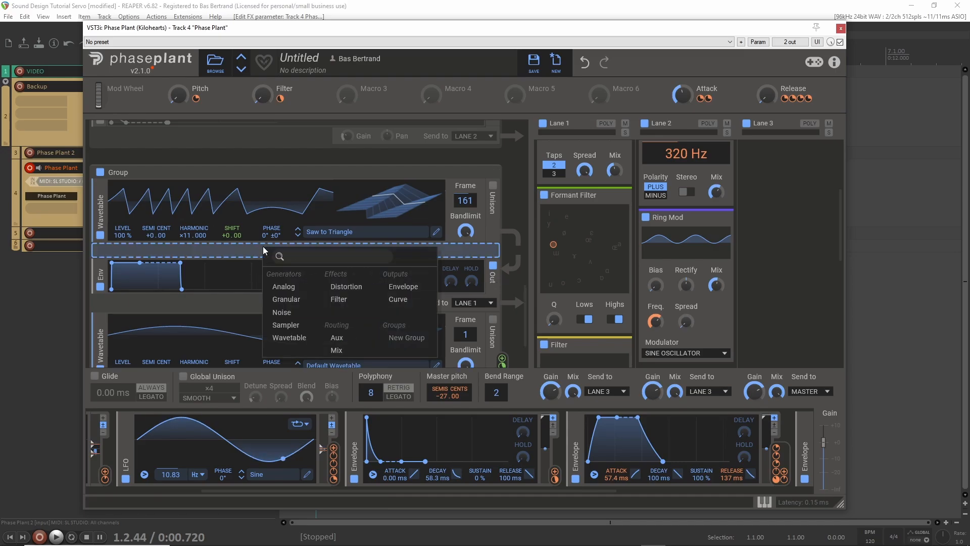
left_click(347, 300)
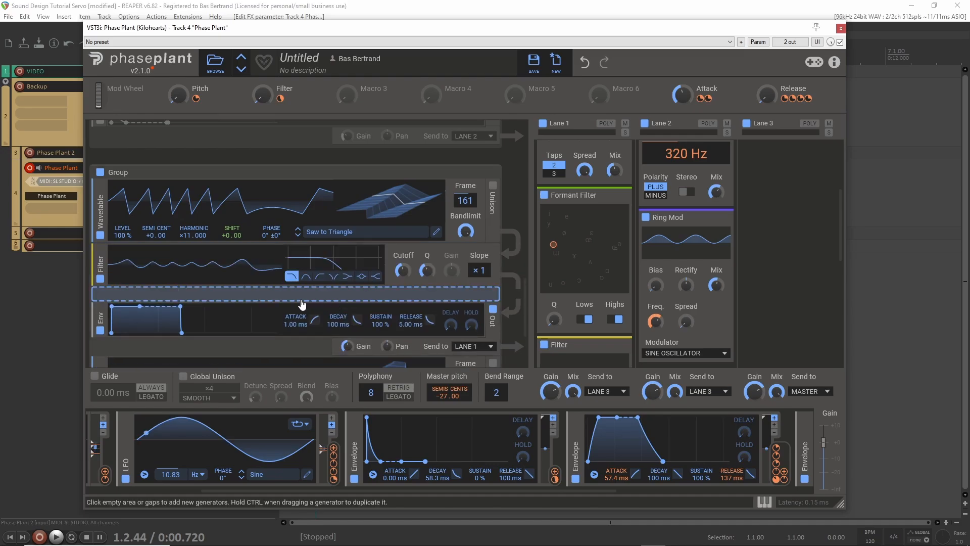
left_click(347, 277)
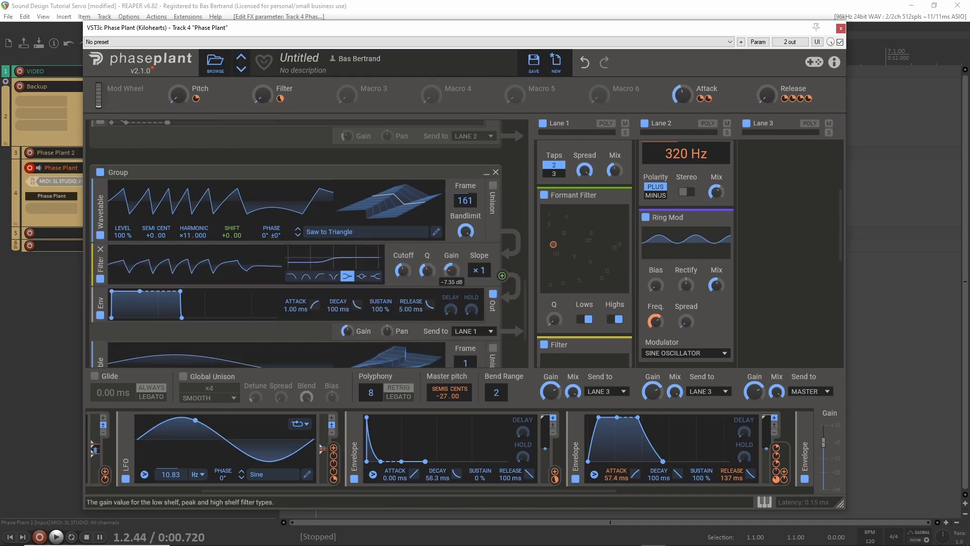
right_click(403, 272)
left_click(415, 257)
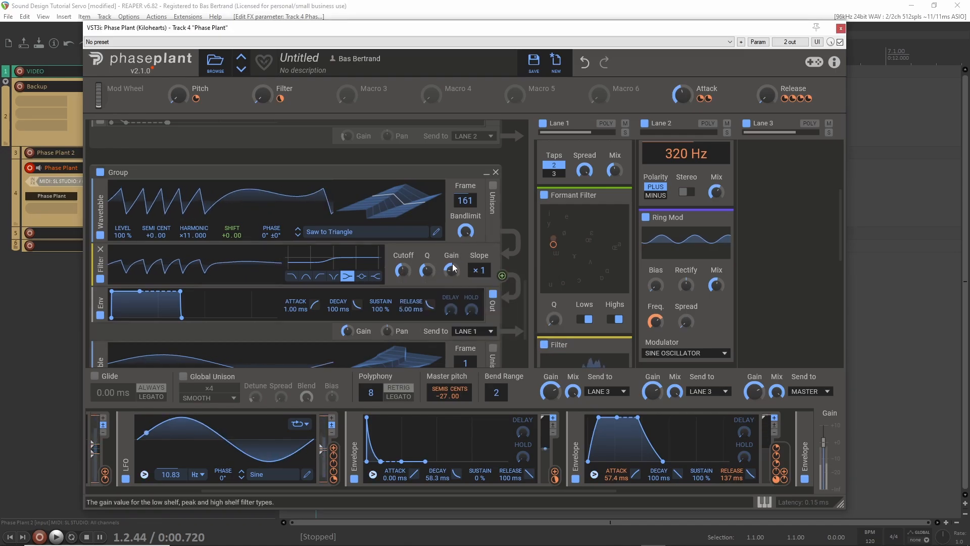
left_click_drag(451, 270, 451, 273)
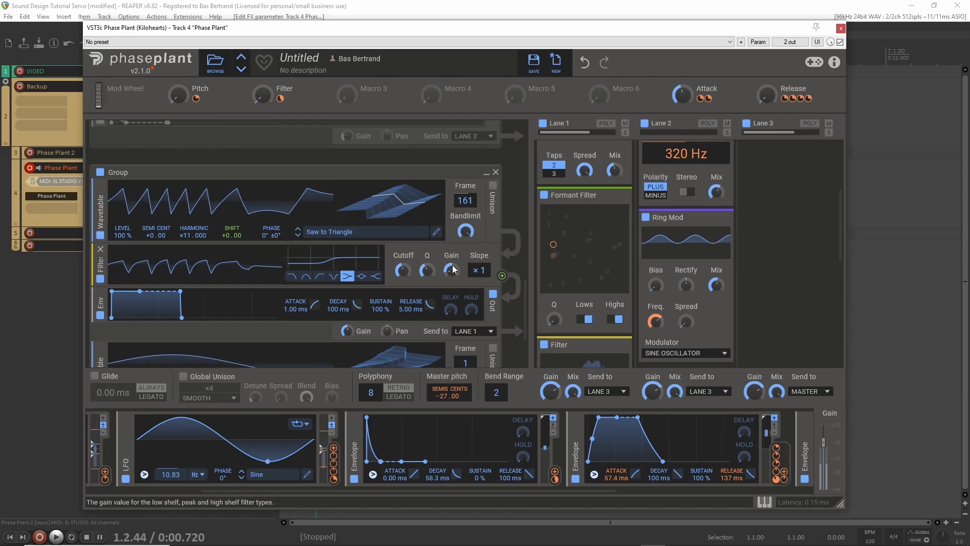
Reduce the lower generator's modulation depth and modulate the Saw to Triangle generator's Shift with the envelope output, raising that depth above 12.5%
scroll(408, 262, "down", 2)
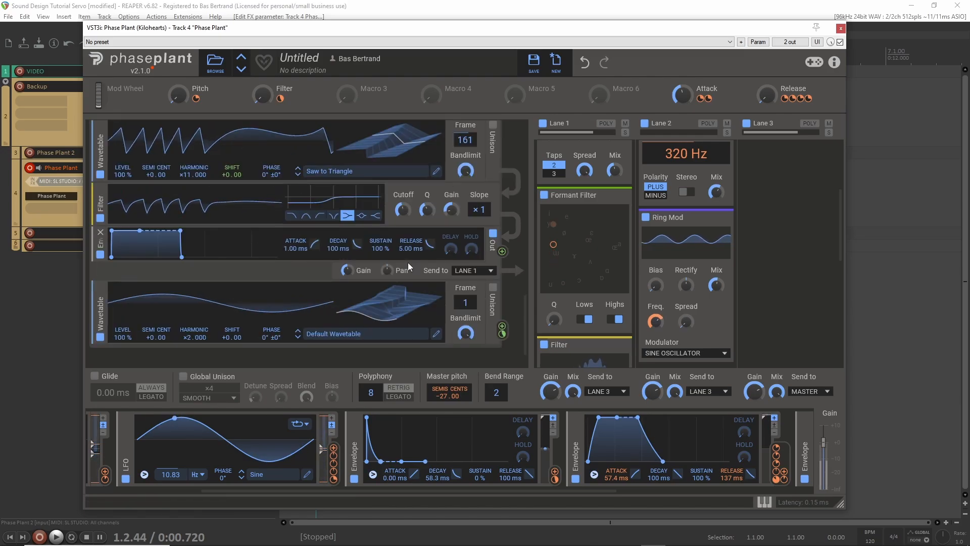
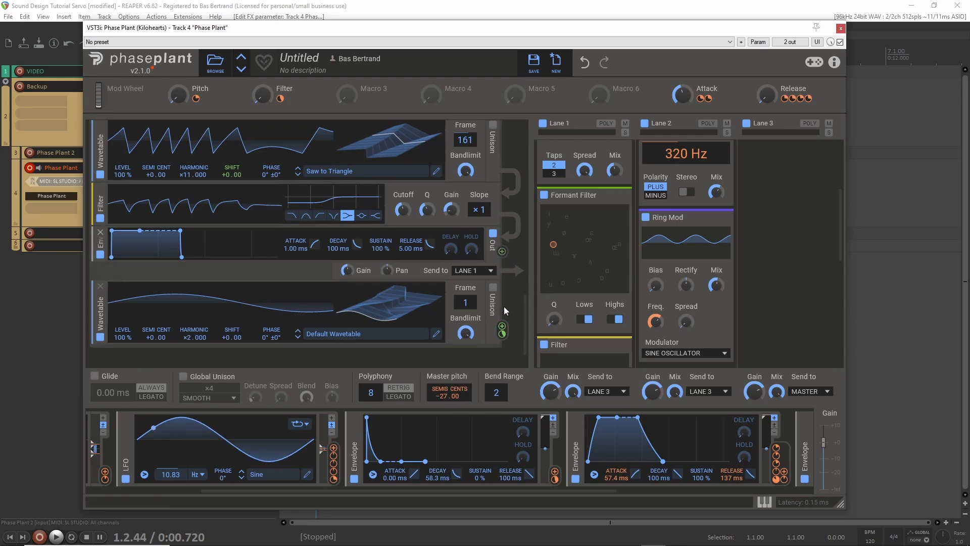
mouse_move(504, 338)
left_mouse_down()
mouse_move(504, 371)
mouse_move(504, 338)
left_mouse_up()
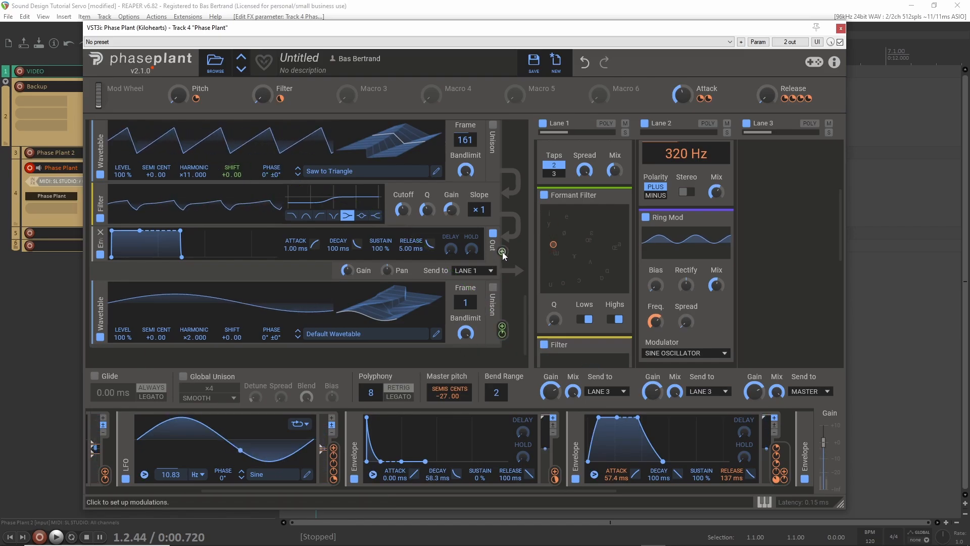
left_click_drag(502, 254, 232, 176)
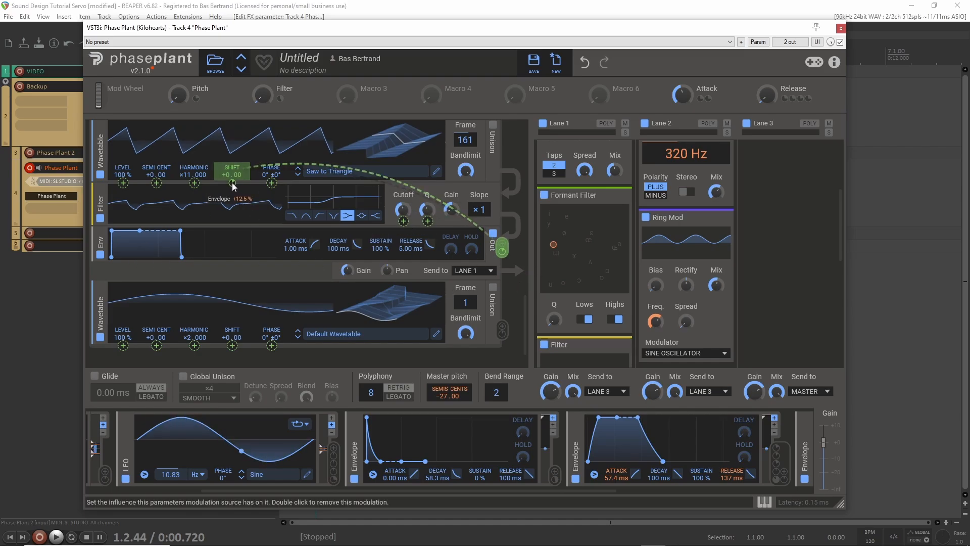
mouse_move(233, 186)
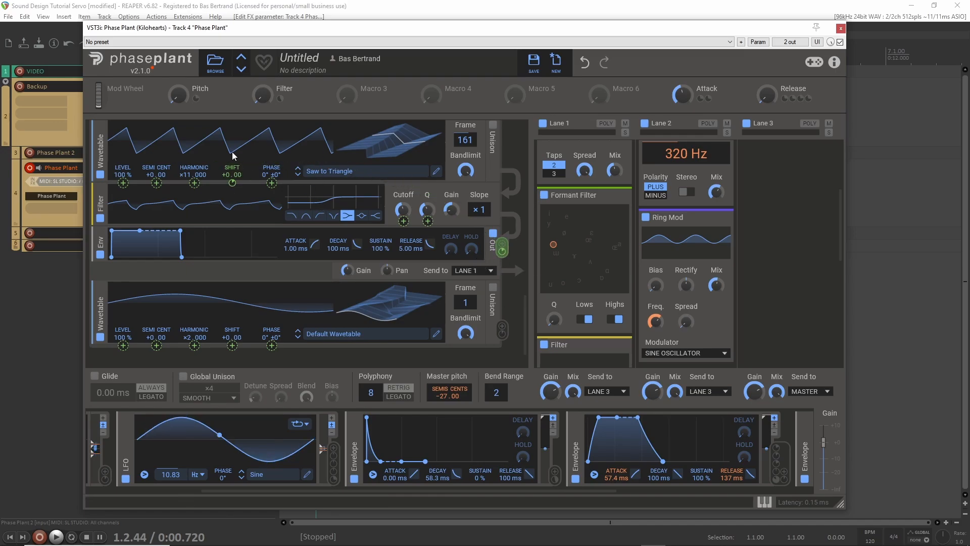
left_click_drag(232, 183, 232, 170)
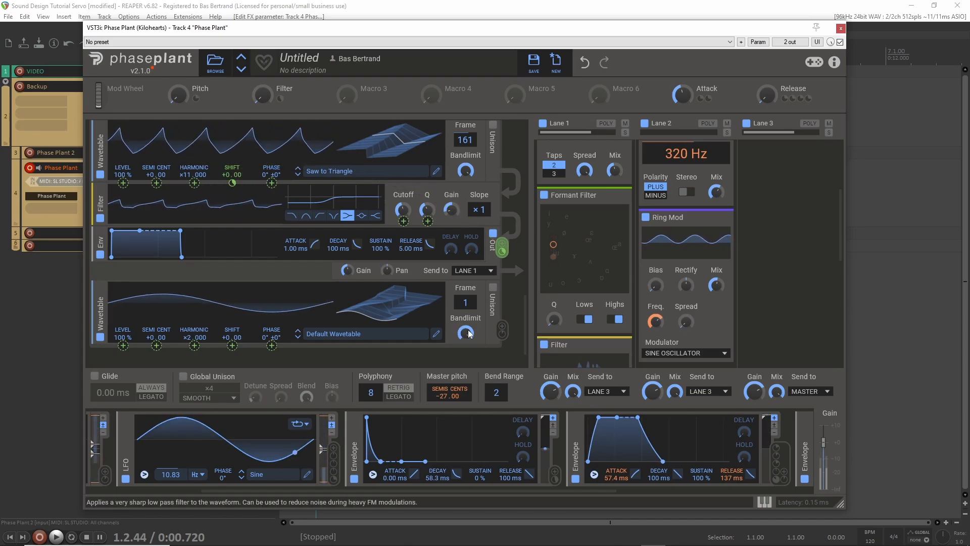
left_click(503, 348)
Readjust the lower generator's Shift modulation depth and set the envelope output's gain to -15.38 dB
mouse_move(502, 335)
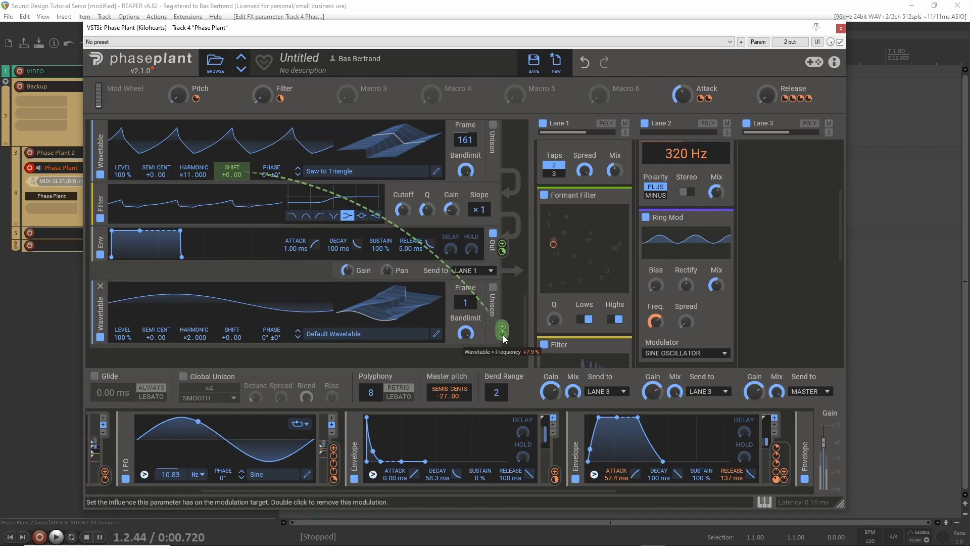
left_click_drag(502, 334, 502, 330)
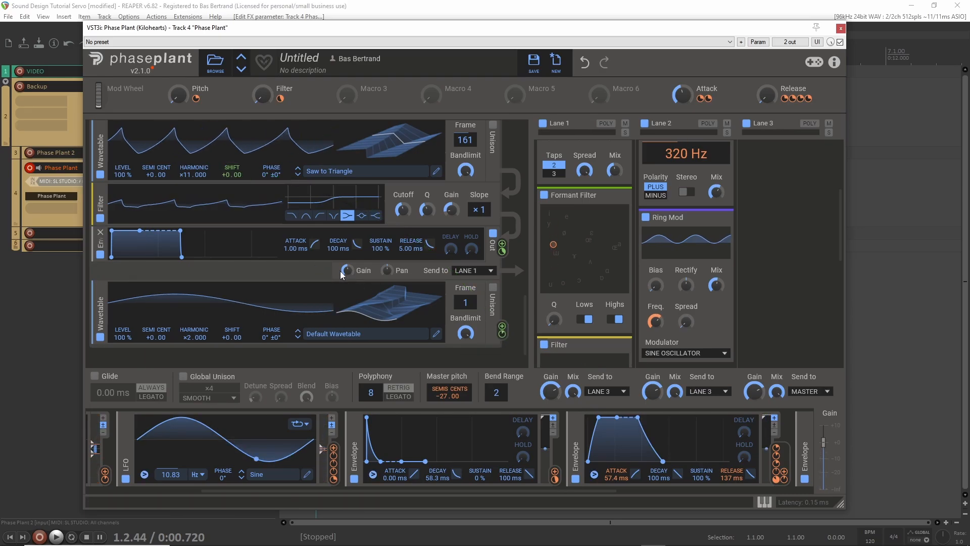
left_click_drag(342, 273, 343, 273)
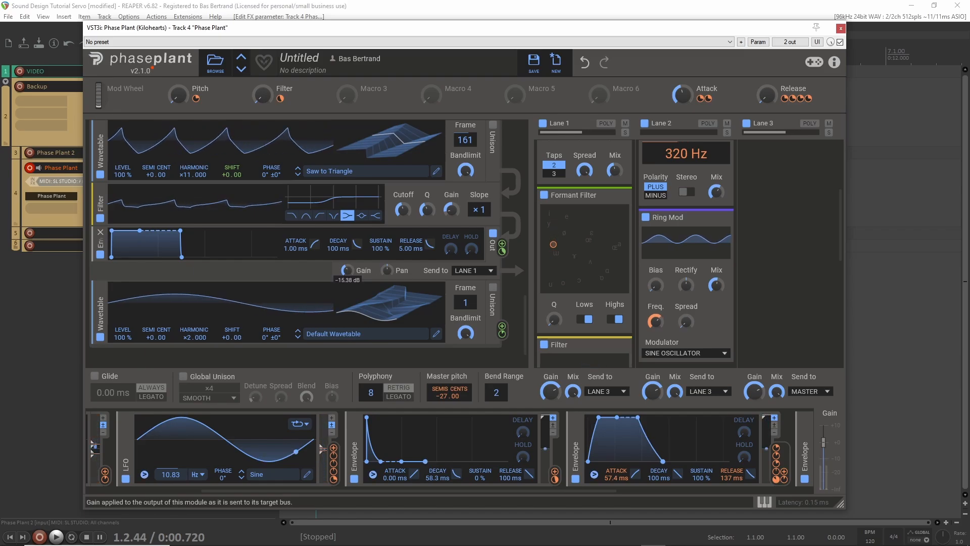
Add a Wavetable generator in a new group below the existing wavetable group
scroll(134, 219, "down", 5)
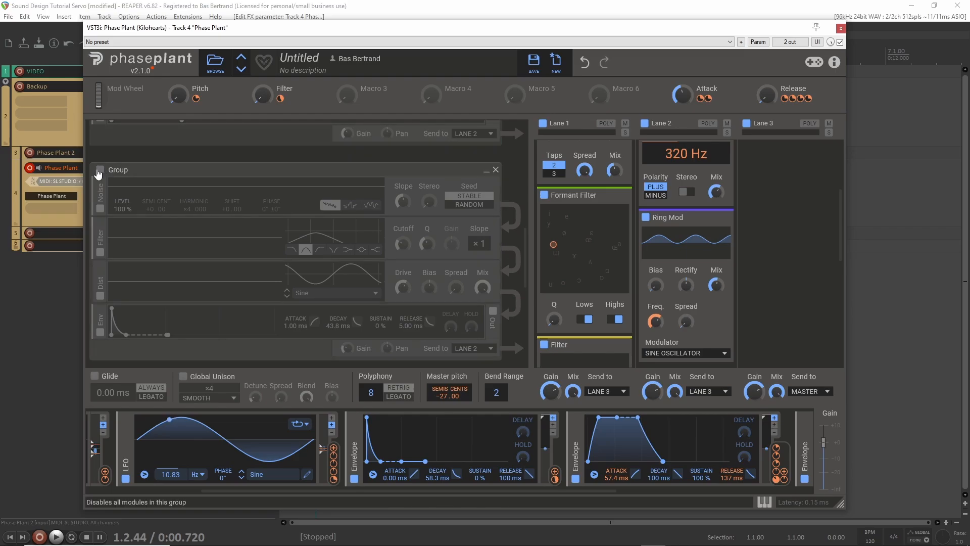
scroll(100, 202, "down", 5)
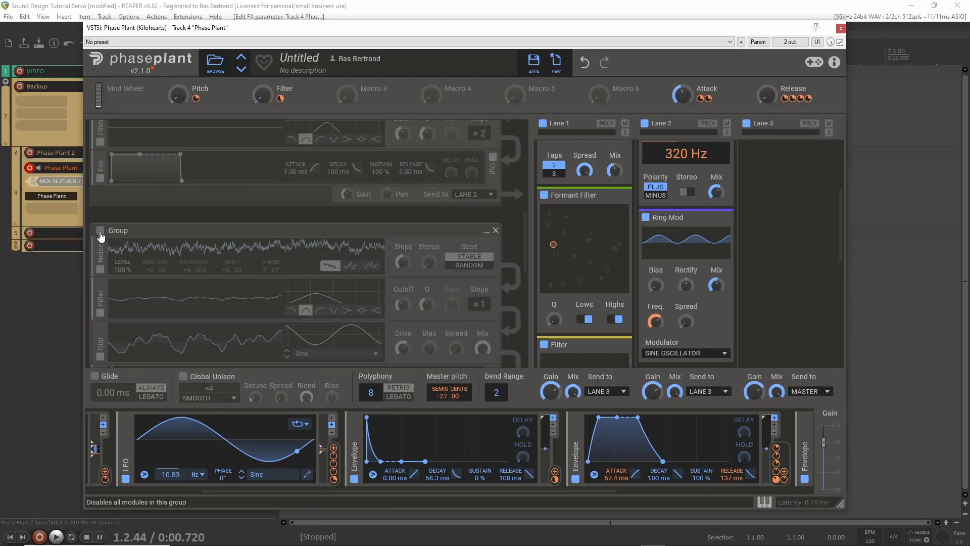
scroll(111, 229, "down", 5)
left_click(156, 339)
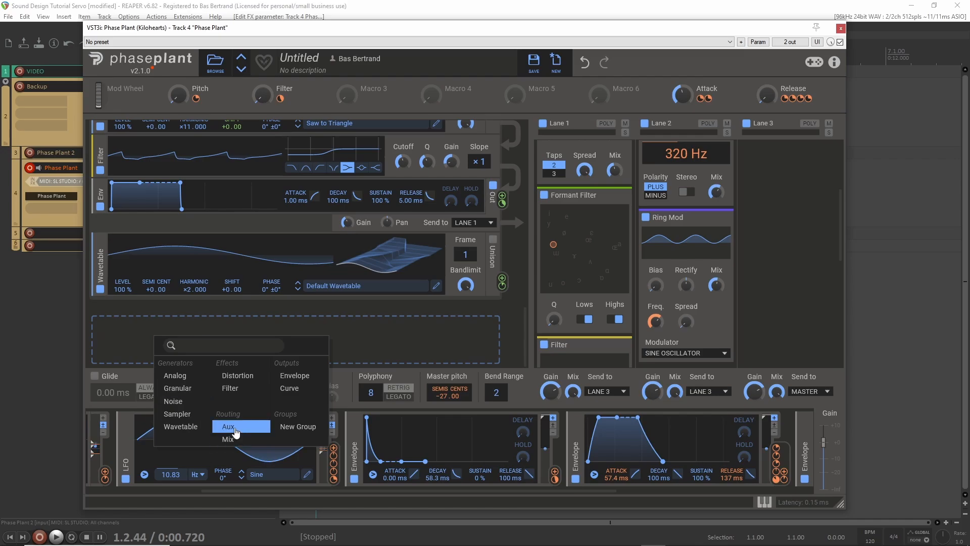
left_click(180, 426)
Load the Simply wavetable from the Noisy folder into the new generator and set its harmonic to ×9.514
left_click(349, 233)
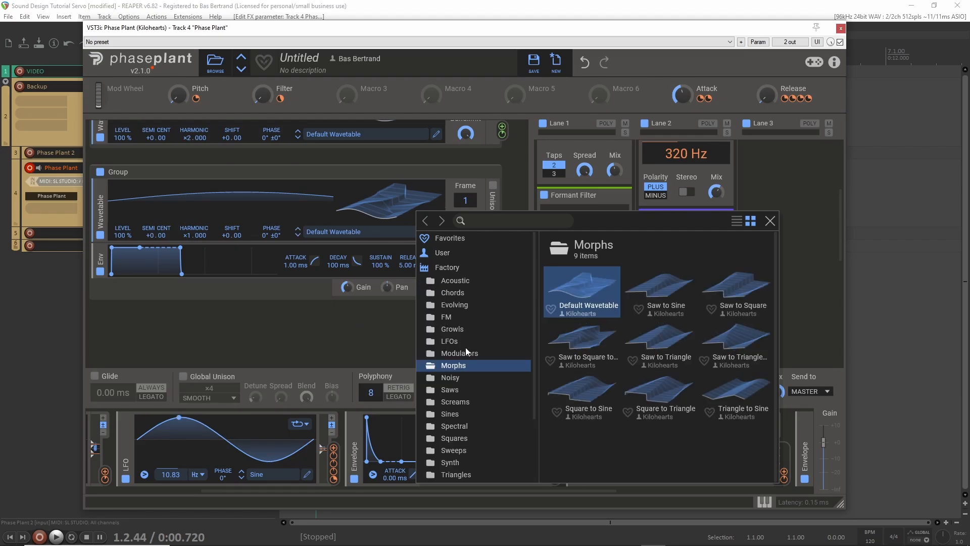
left_click(460, 375)
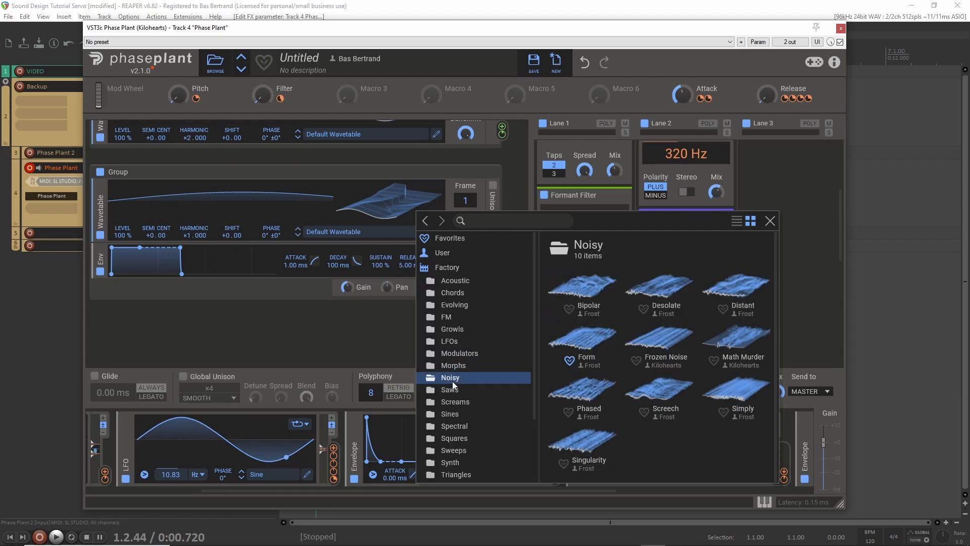
left_click(740, 393)
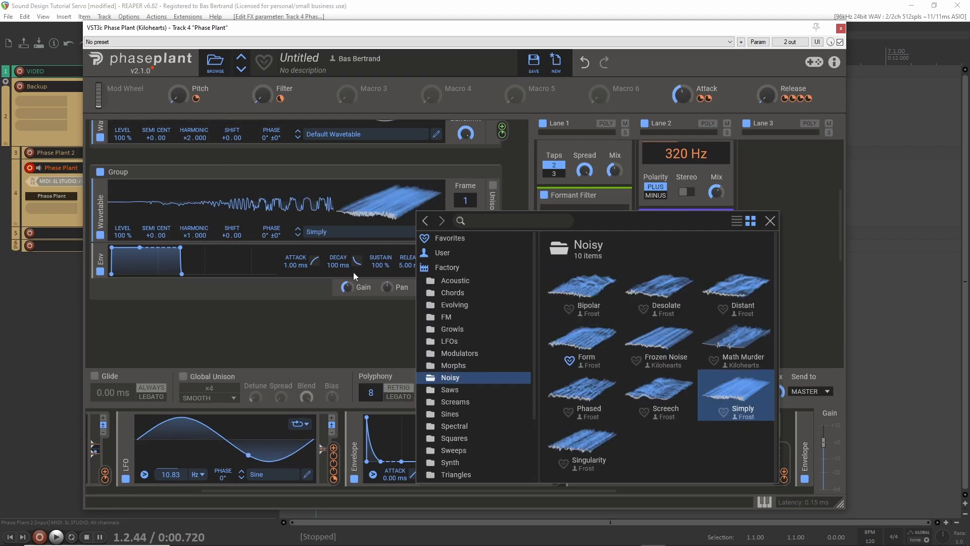
left_click(299, 329)
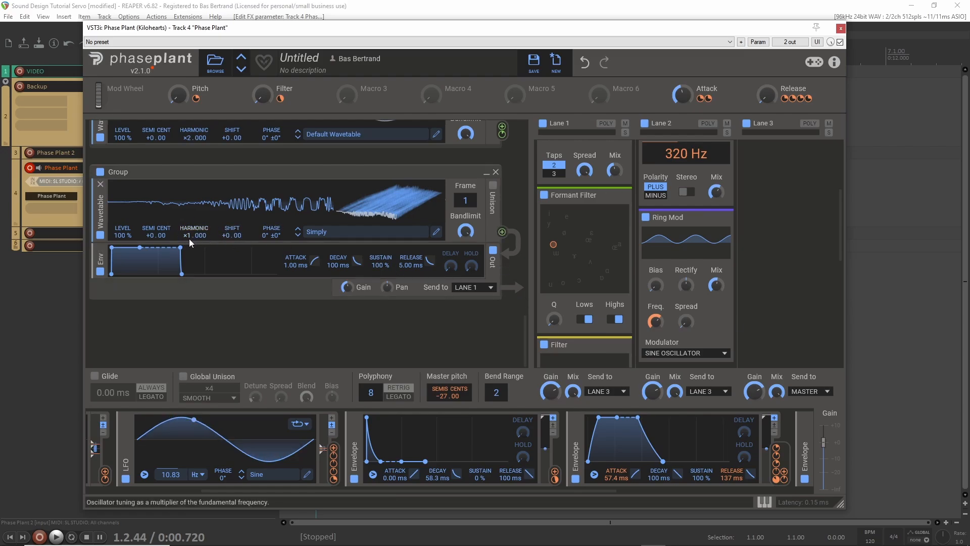
mouse_move(189, 235)
left_mouse_down()
mouse_move(189, 206)
mouse_move(199, 235)
left_mouse_up()
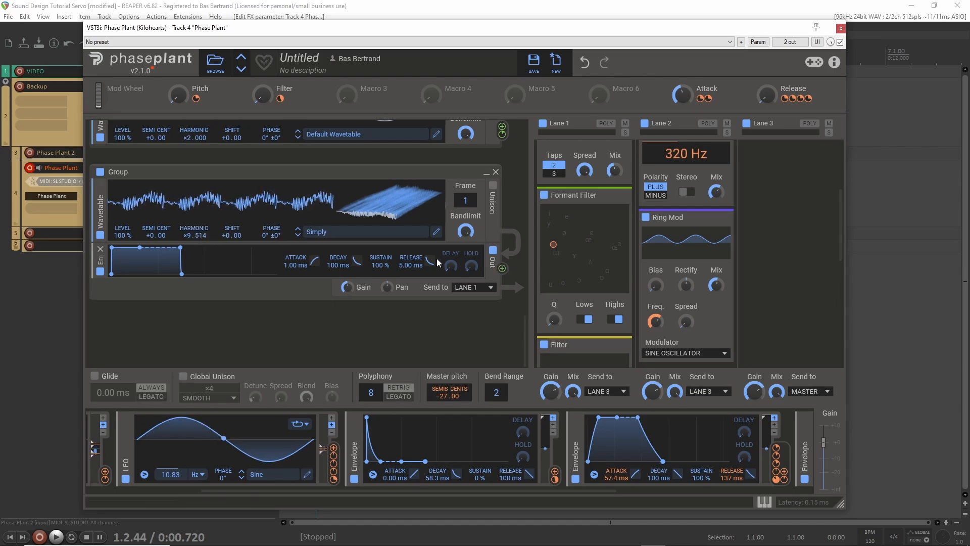
Set the Simply generator's frame to 25, modulate that frame with the LFO, and adjust the modulation depth
left_click_drag(468, 201, 474, 266)
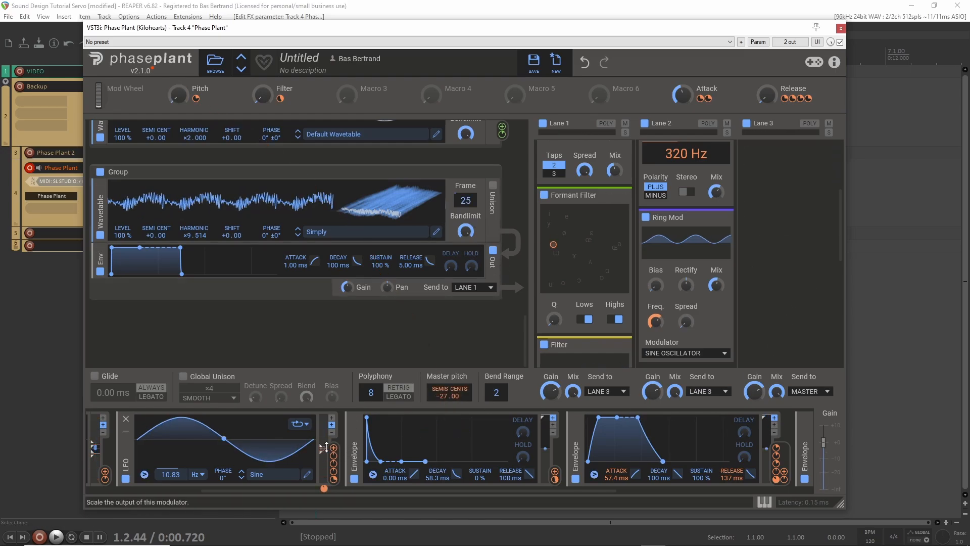
left_click_drag(323, 448, 467, 206)
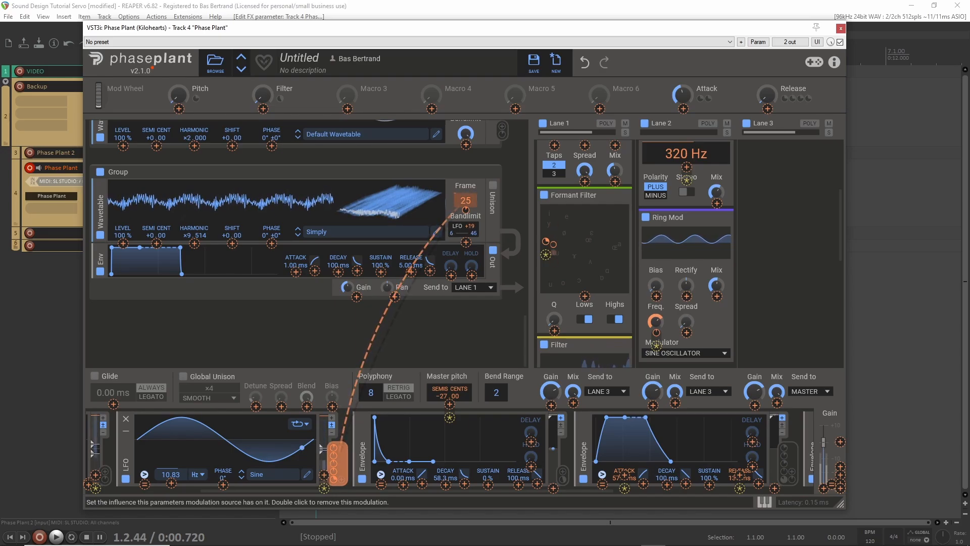
double_click(466, 209)
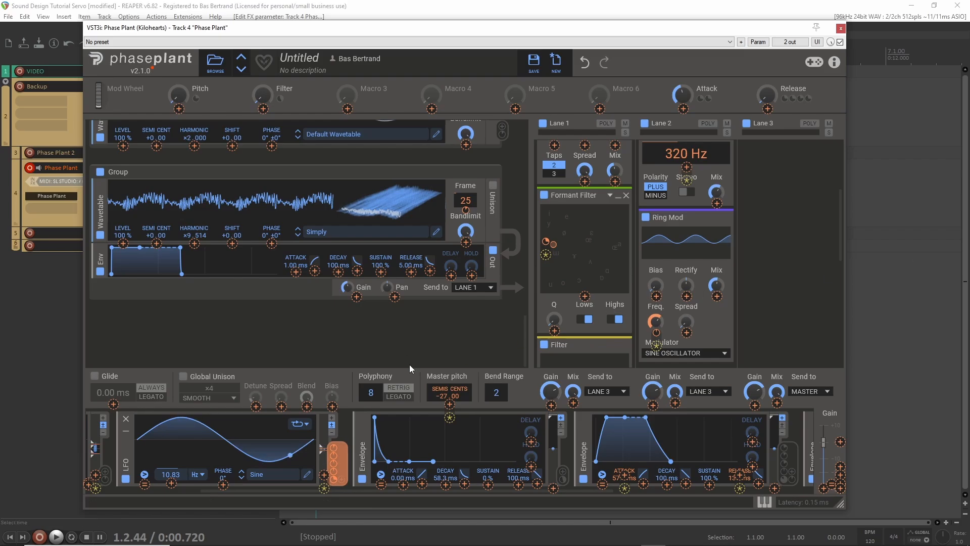
left_click(340, 443)
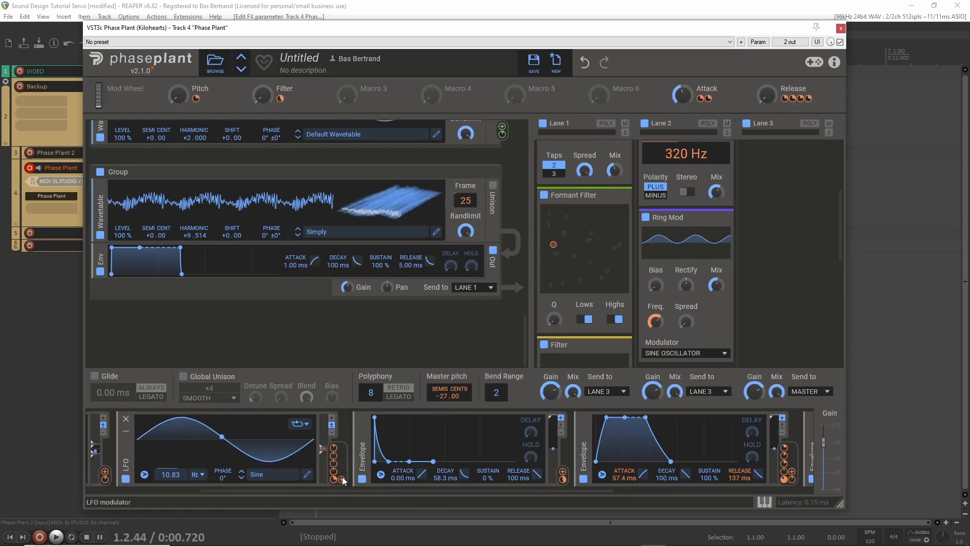
Modulate the Simply generator's harmonic with the LFO at a depth of 0.4
left_click_drag(343, 481, 194, 246)
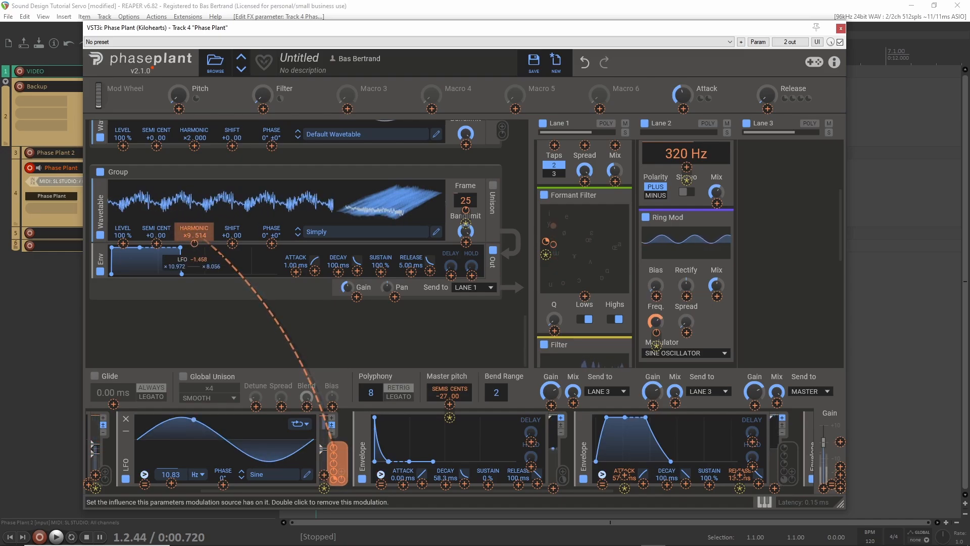
right_click(193, 245)
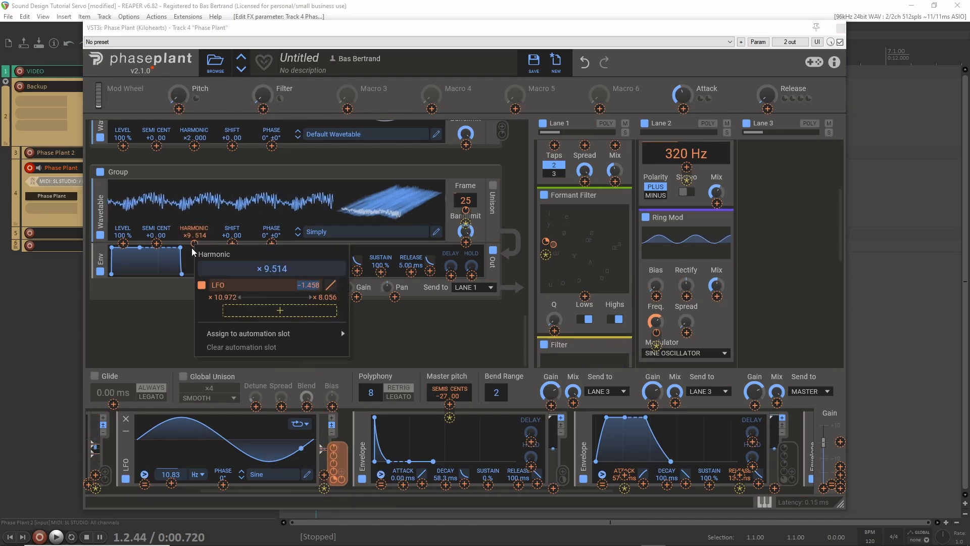
type("0.")
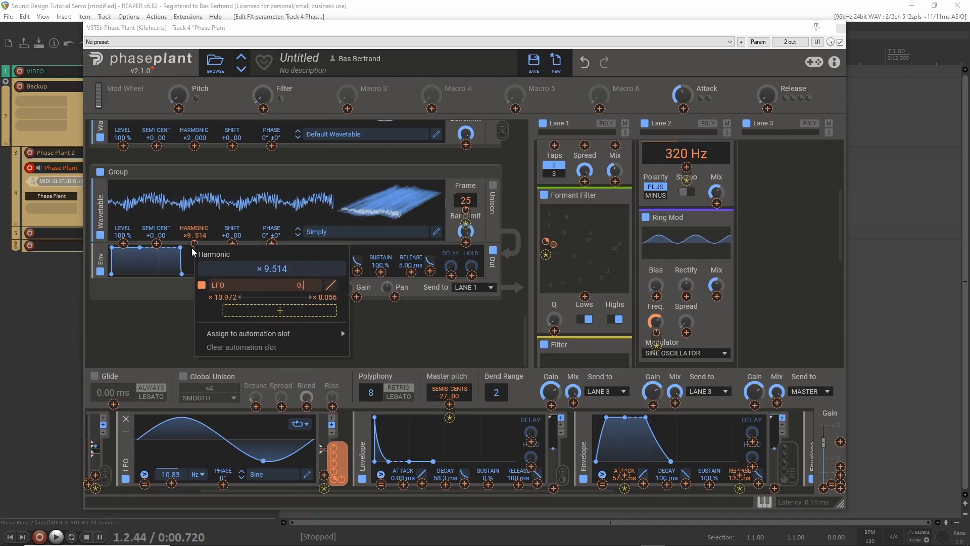
type("4")
key("Return")
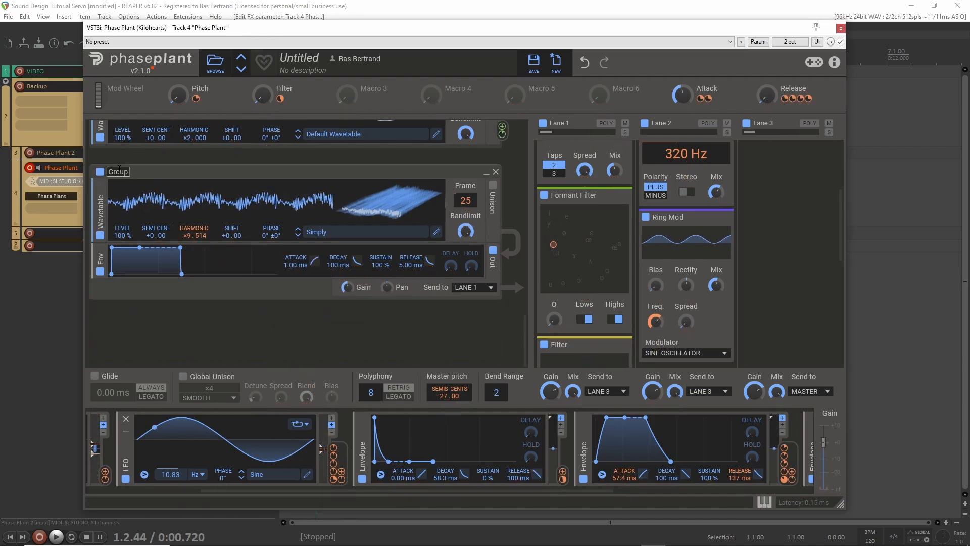
Rename the Simply wavetable group High Pitch and duplicate it directly below
type("High")
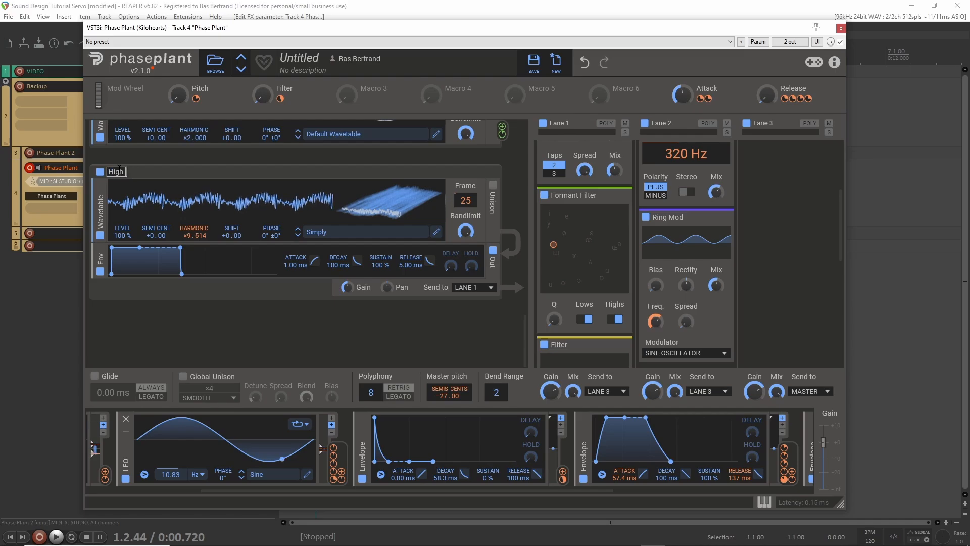
type(" Pitch")
key("Return")
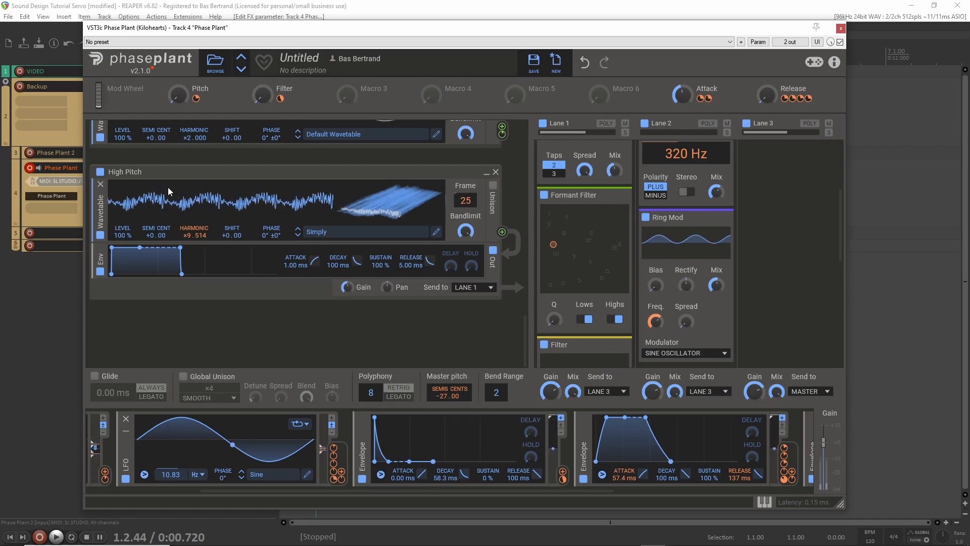
left_click_drag(163, 170, 173, 325)
scroll(192, 268, "down", 3)
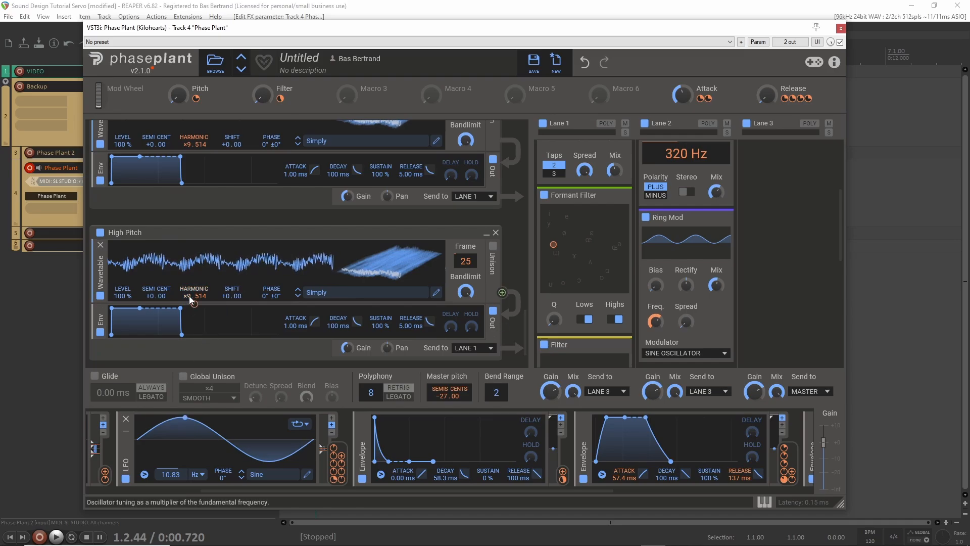
Set the duplicated High Pitch layer's harmonic to ×13.514, lower the original layer's gain to about -18.66 dB, and adjust the duplicate's gain
left_click_drag(189, 295, 190, 270)
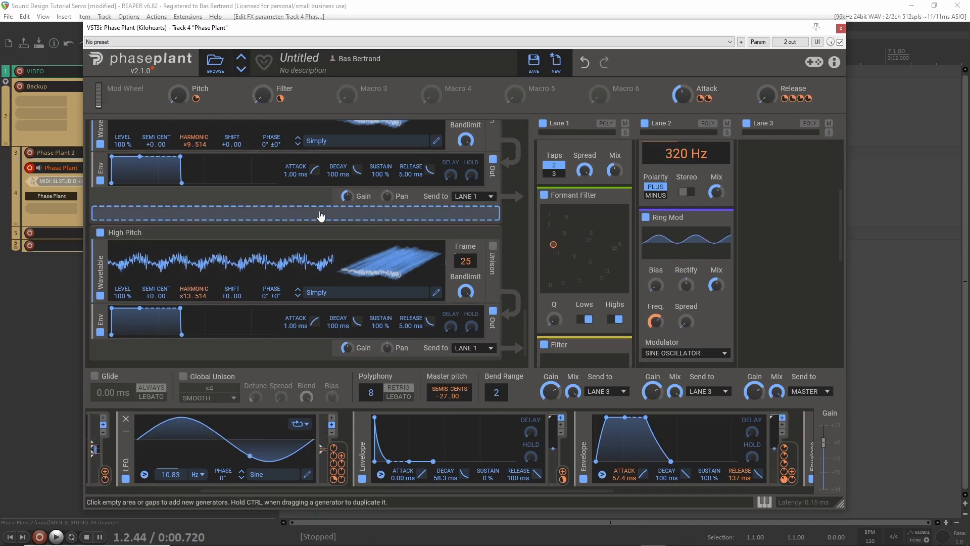
left_click_drag(347, 196, 347, 207)
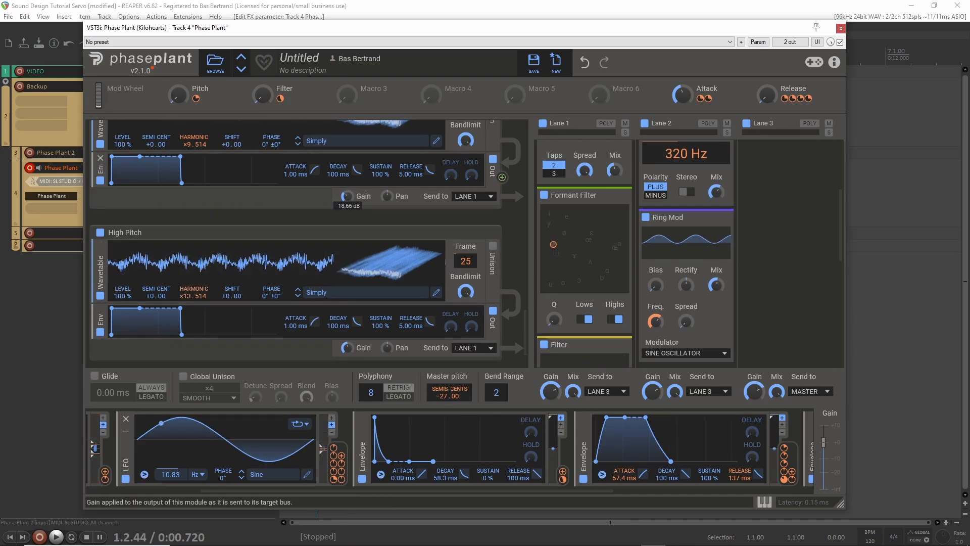
left_click_drag(347, 347, 347, 338)
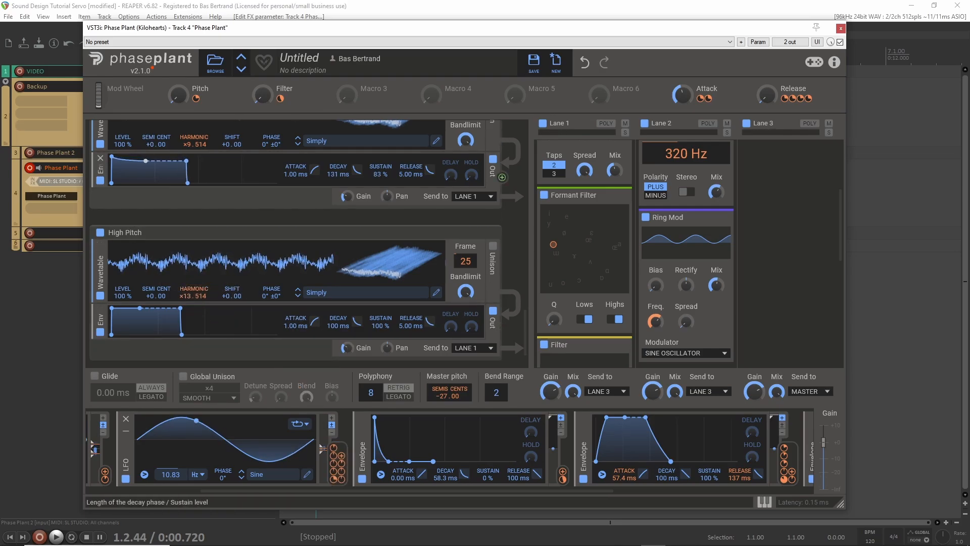
Shape the High Pitch envelopes: decay 2.19 s and sustain 80% on the original, decay 1.09 s and sustain 84% on the duplicate
left_click_drag(145, 161, 211, 161)
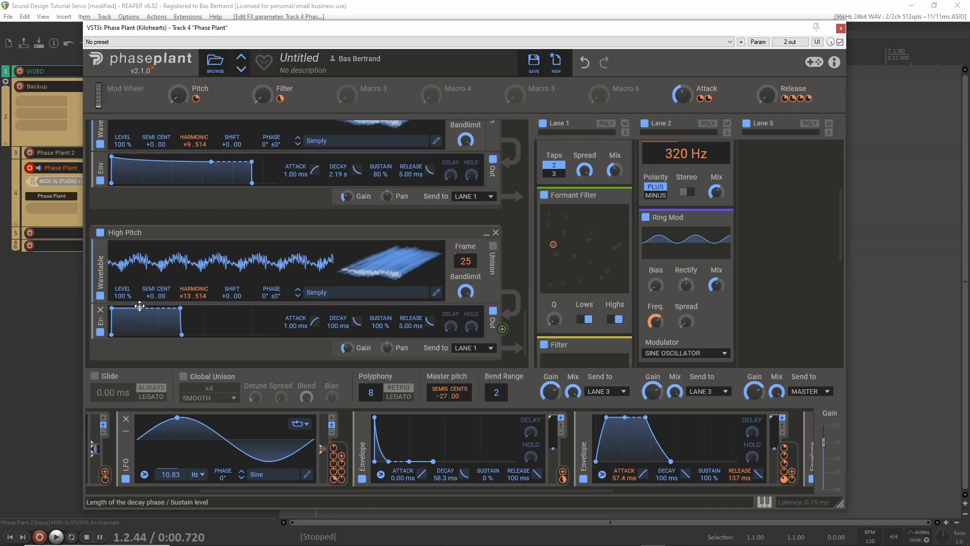
left_click_drag(140, 306, 200, 311)
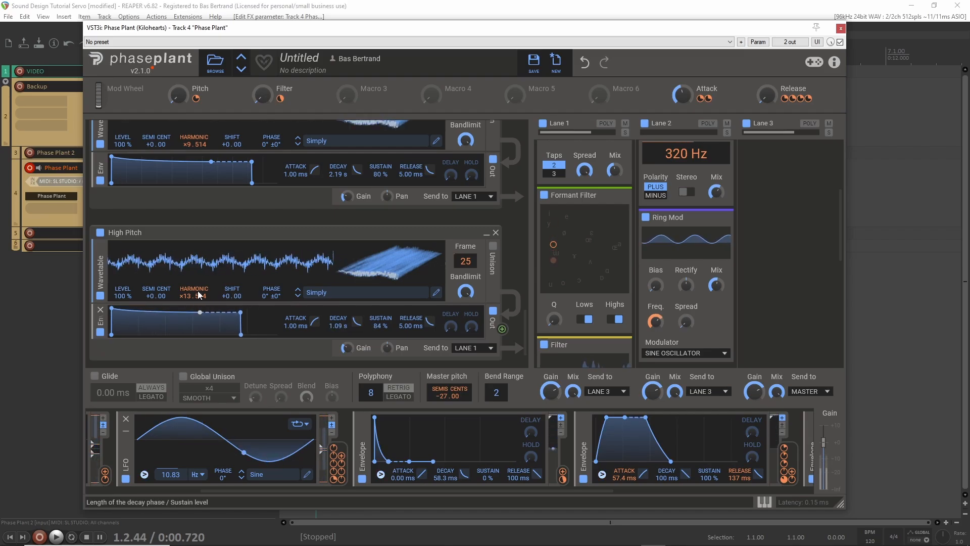
Re-enable the disabled Wavetable 1, Wavetable 2 and noise groups at the start of the generator chain
scroll(183, 219, "up", 4)
scroll(181, 214, "up", 5)
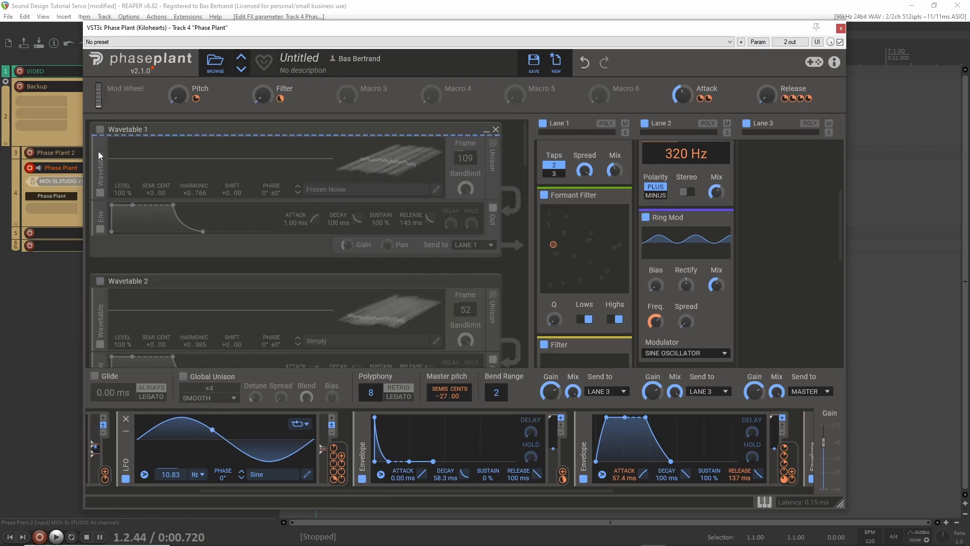
left_click(100, 130)
scroll(106, 262, "down", 4)
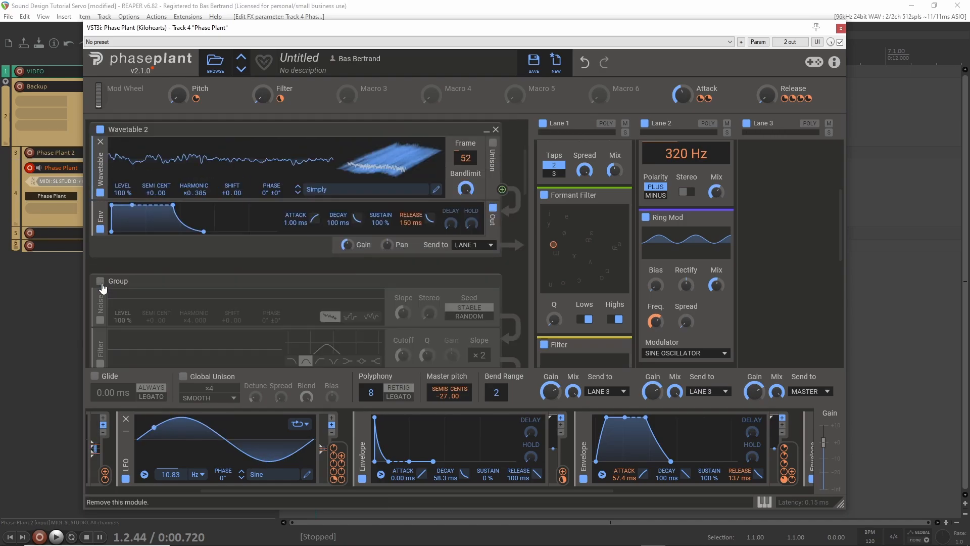
left_click(100, 221)
scroll(126, 254, "down", 1)
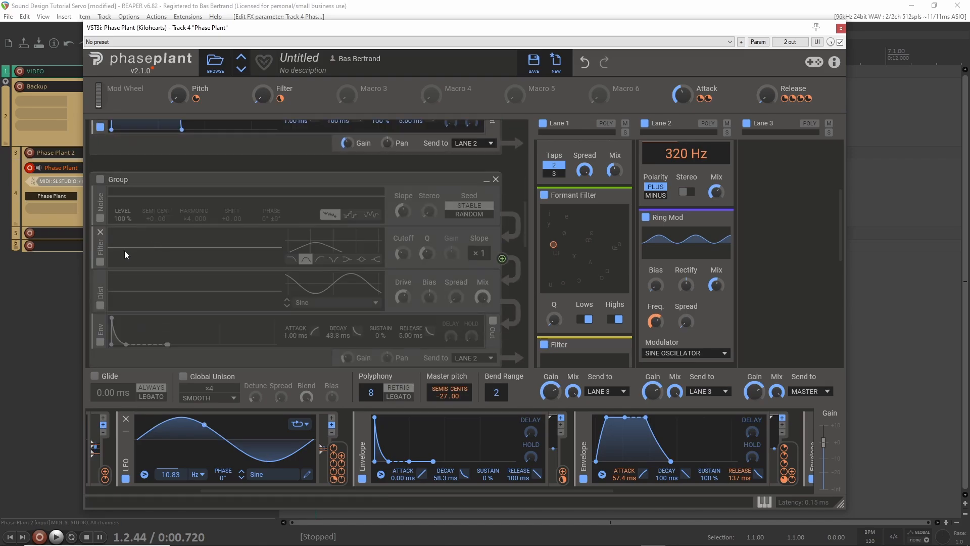
left_click(103, 180)
scroll(202, 243, "down", 5)
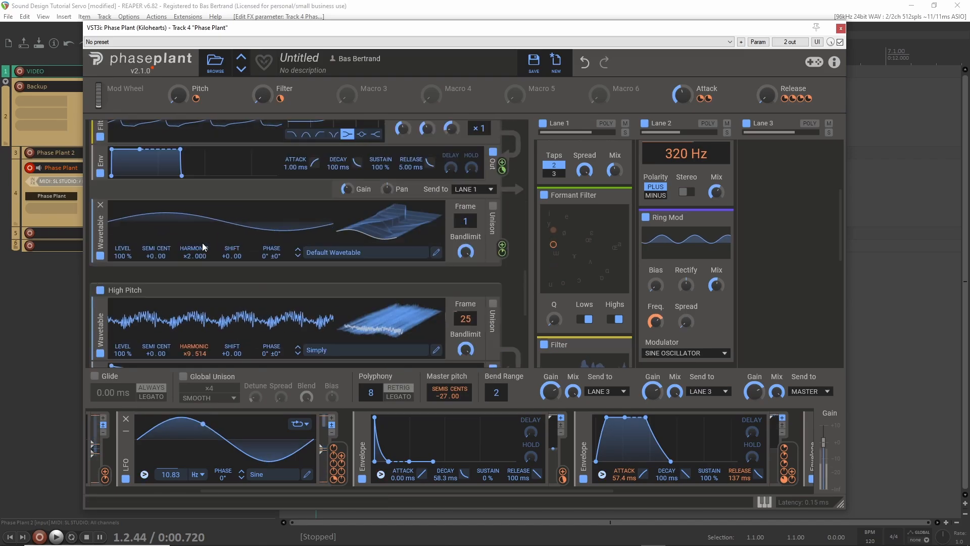
Send the output of both High Pitch layers to Lane 3
scroll(202, 247, "down", 4)
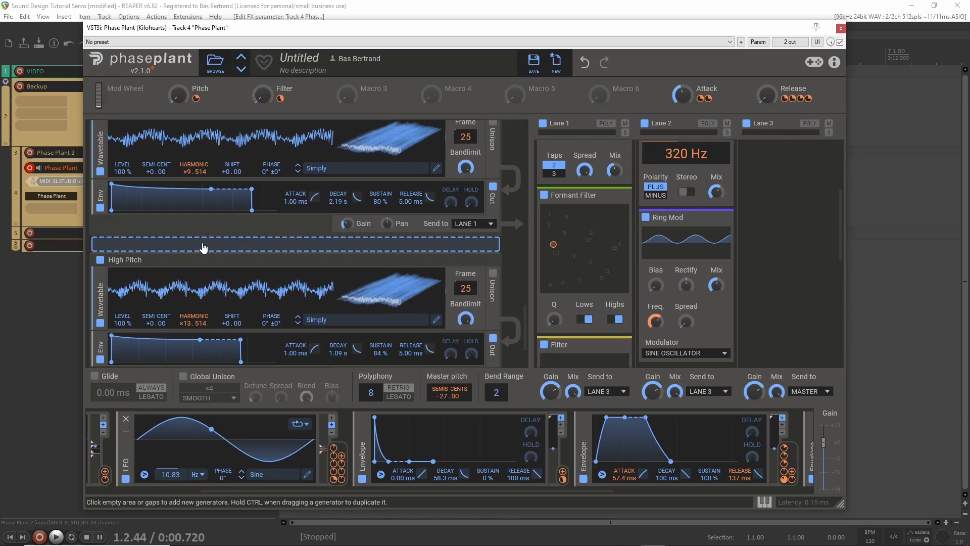
scroll(192, 269, "down", 2)
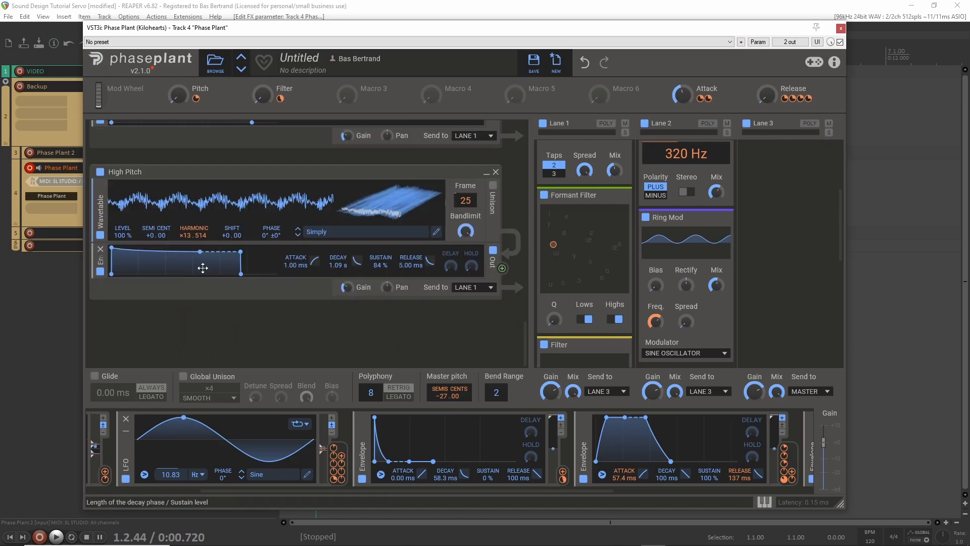
scroll(305, 241, "up", 2)
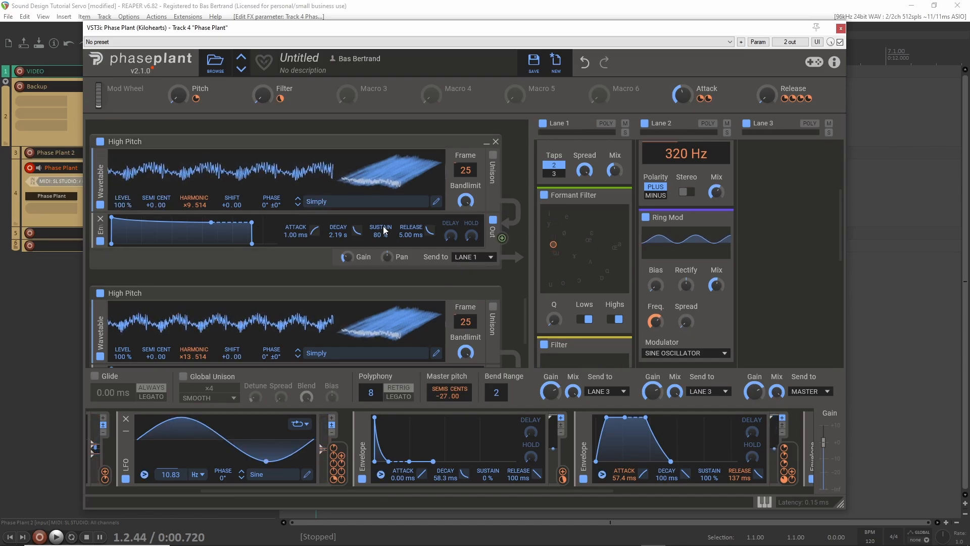
scroll(604, 187, "up", 3)
scroll(604, 187, "down", 4)
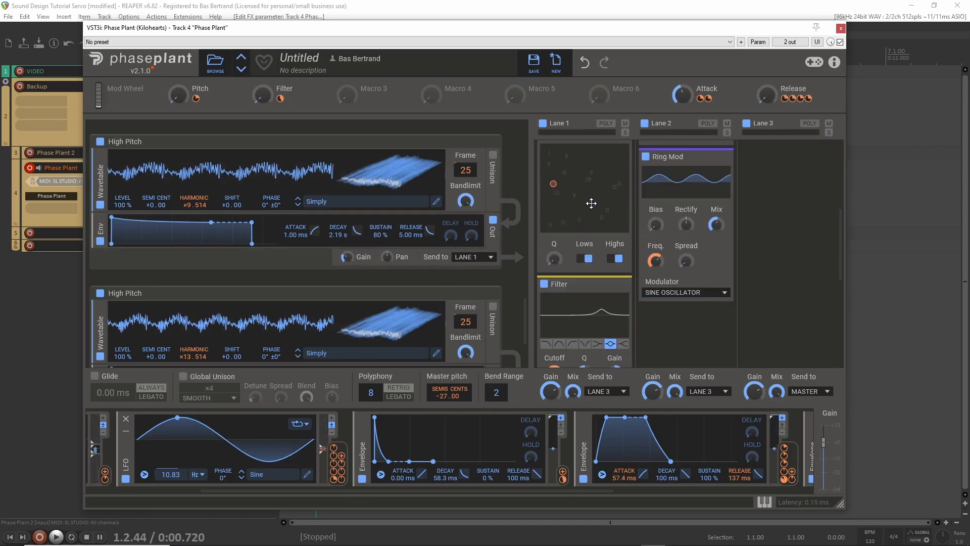
left_click(471, 258)
left_click(472, 277)
scroll(475, 288, "down", 2)
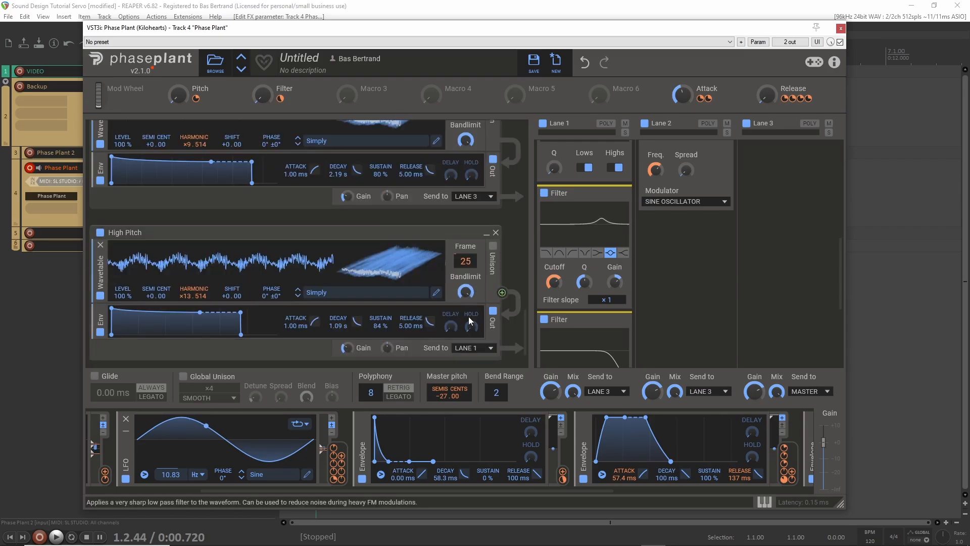
left_click(473, 348)
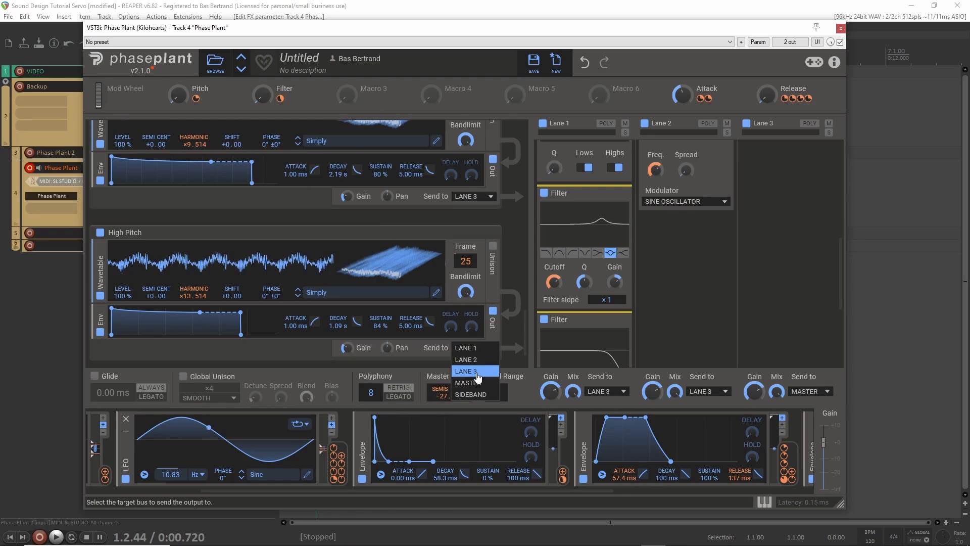
left_click(474, 369)
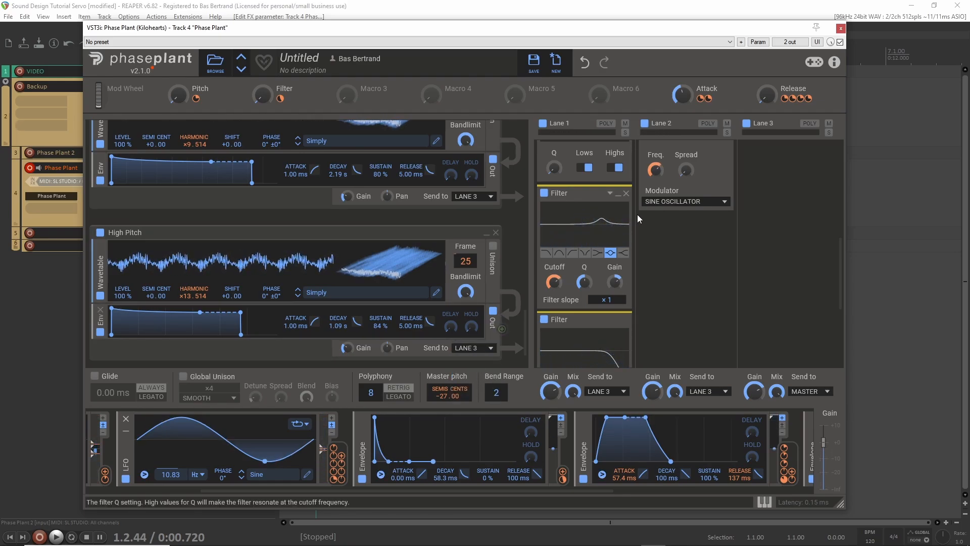
Review the effects in Lanes 1 and 2 and the generator groups from High Pitch back to the distorted noise group
scroll(589, 305, "down", 3)
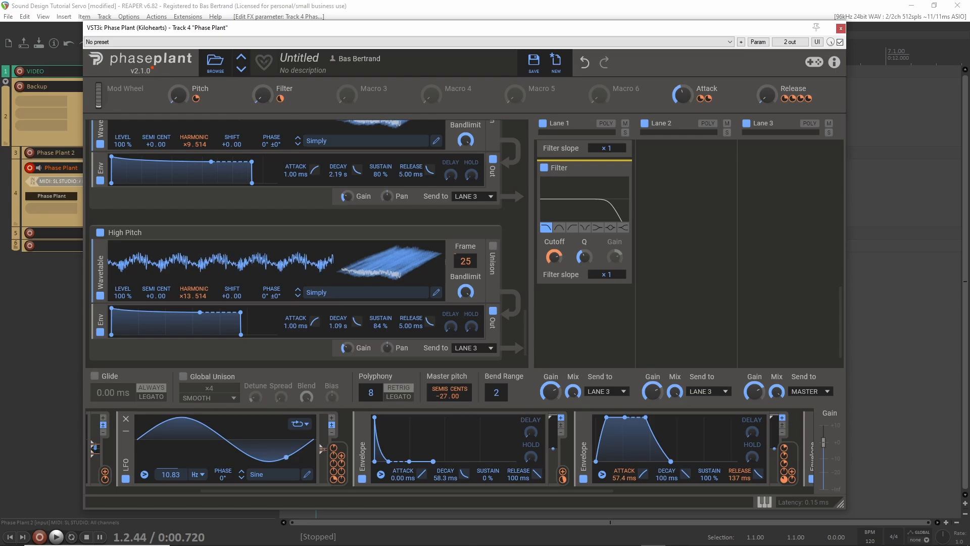
scroll(234, 261, "down", 1)
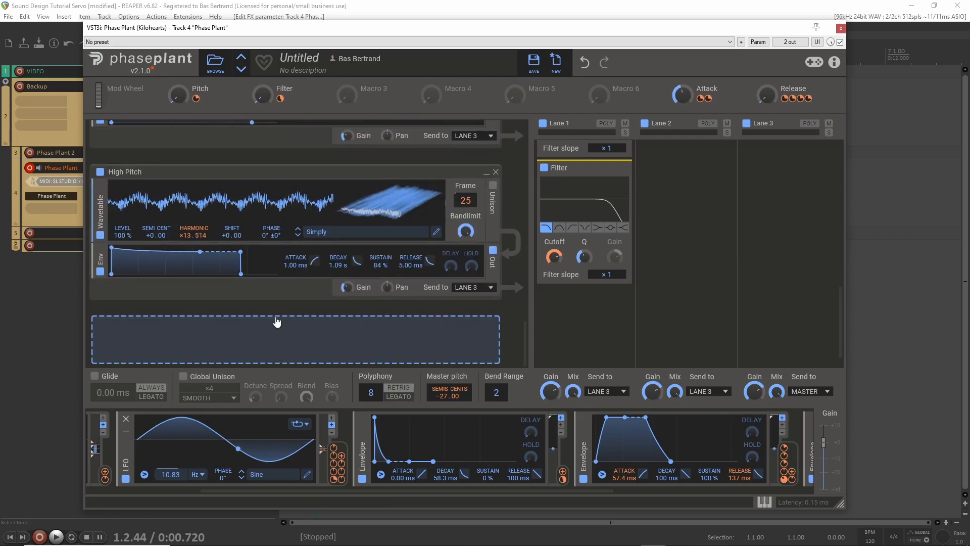
scroll(720, 264, "up", 3)
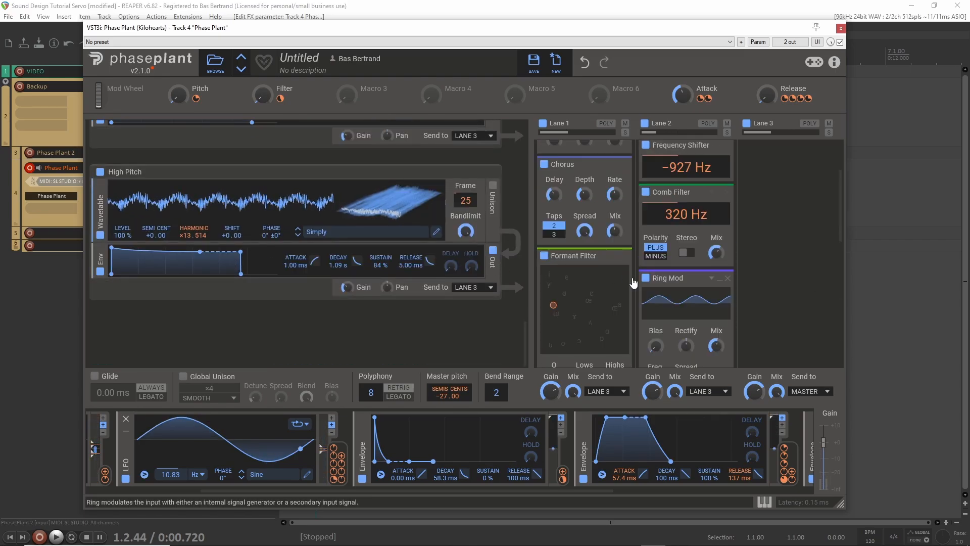
scroll(296, 255, "up", 4)
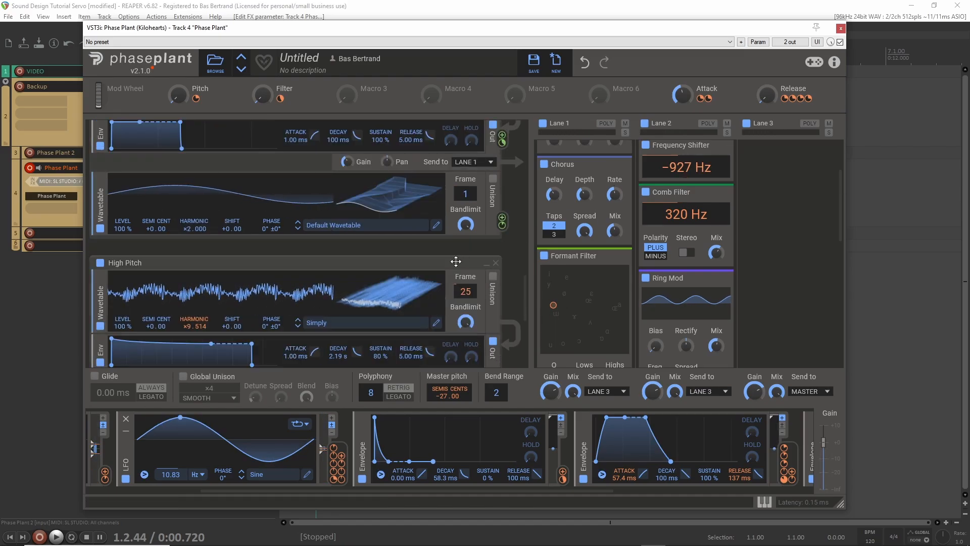
scroll(296, 228, "down", 3)
scroll(295, 228, "up", 1)
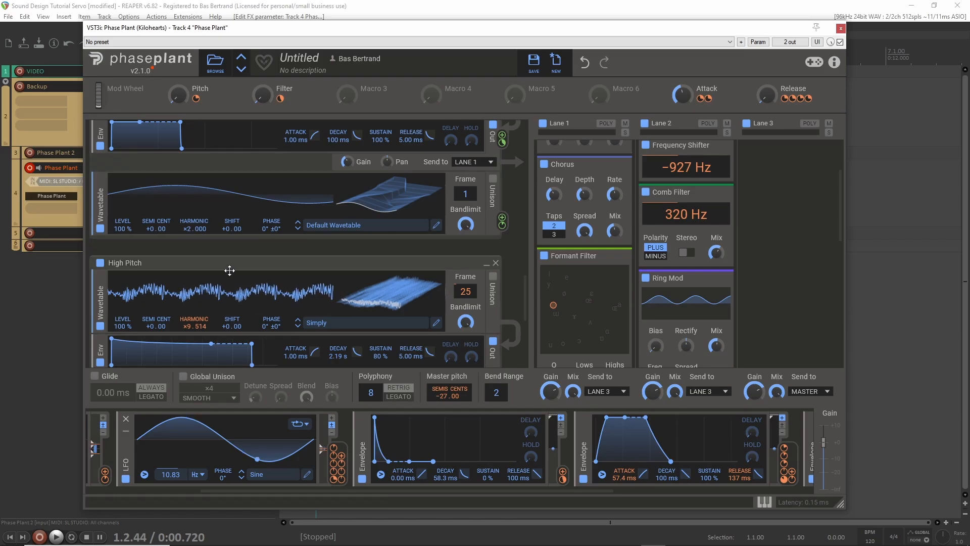
scroll(182, 265, "up", 2)
scroll(182, 265, "up", 4)
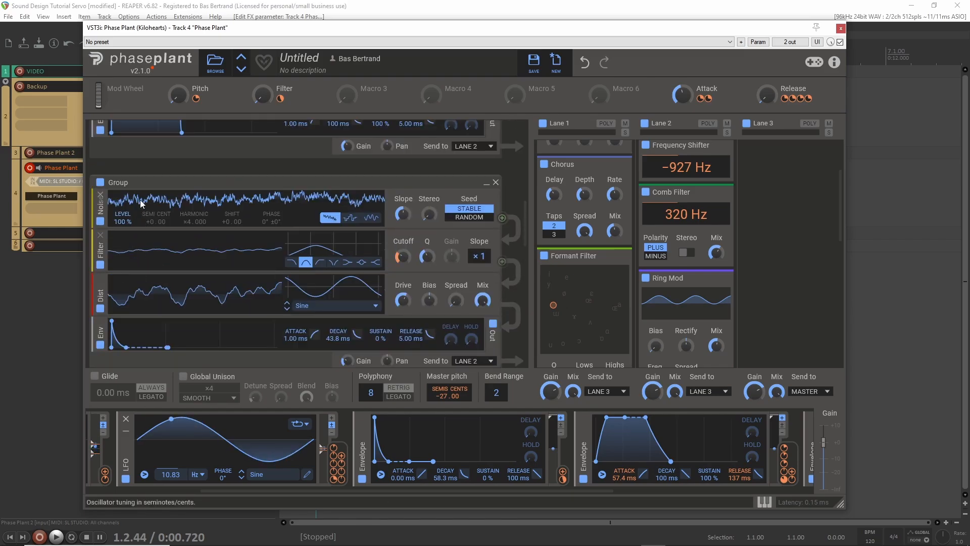
scroll(227, 247, "down", 1)
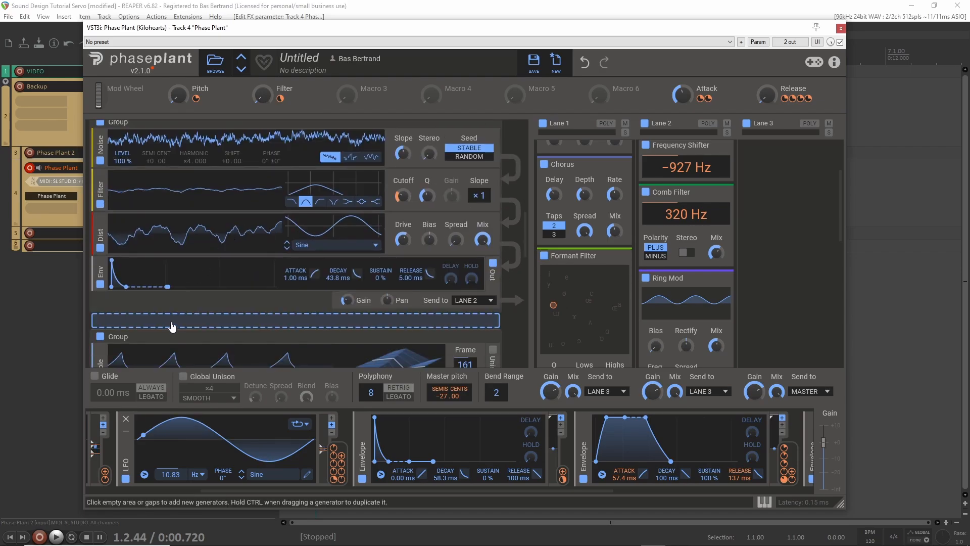
left_click(171, 322)
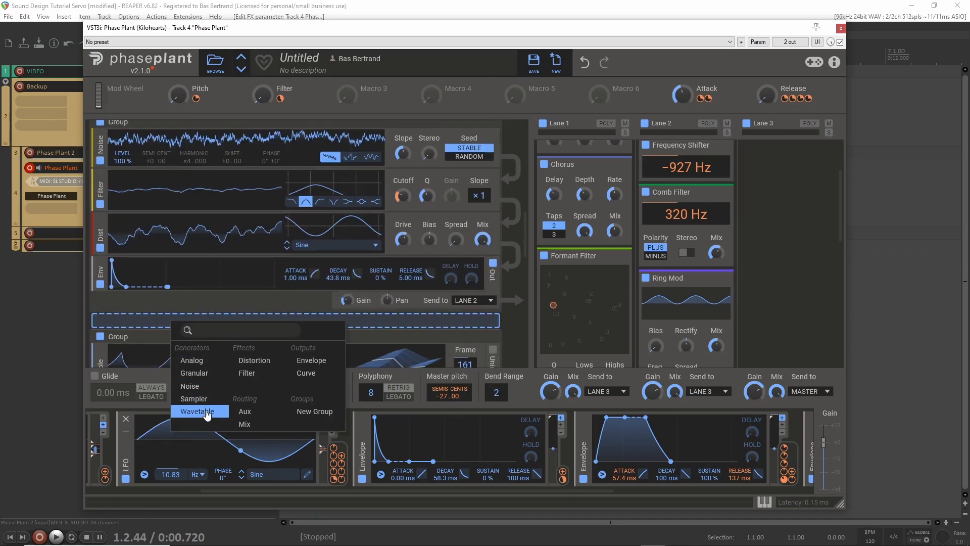
left_click(133, 319)
left_click(132, 326)
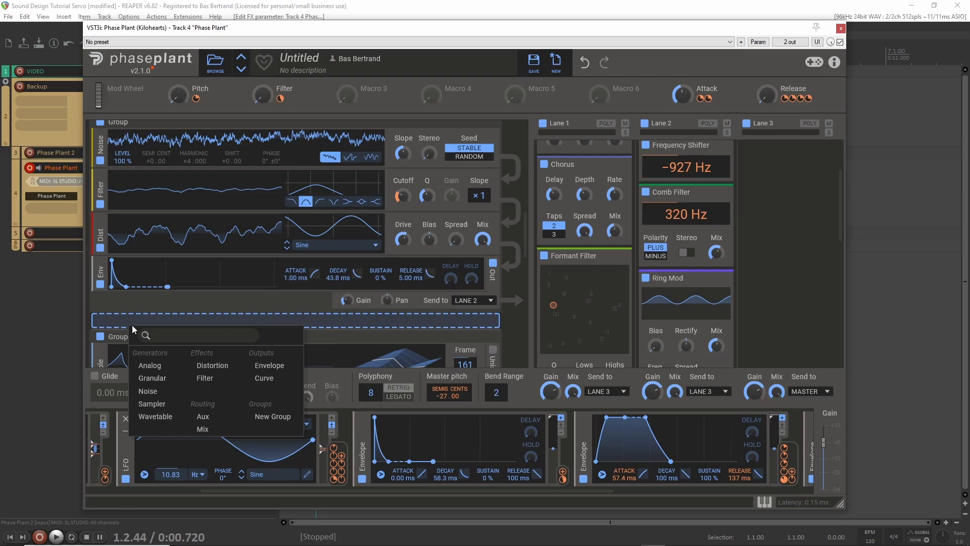
left_click(165, 422)
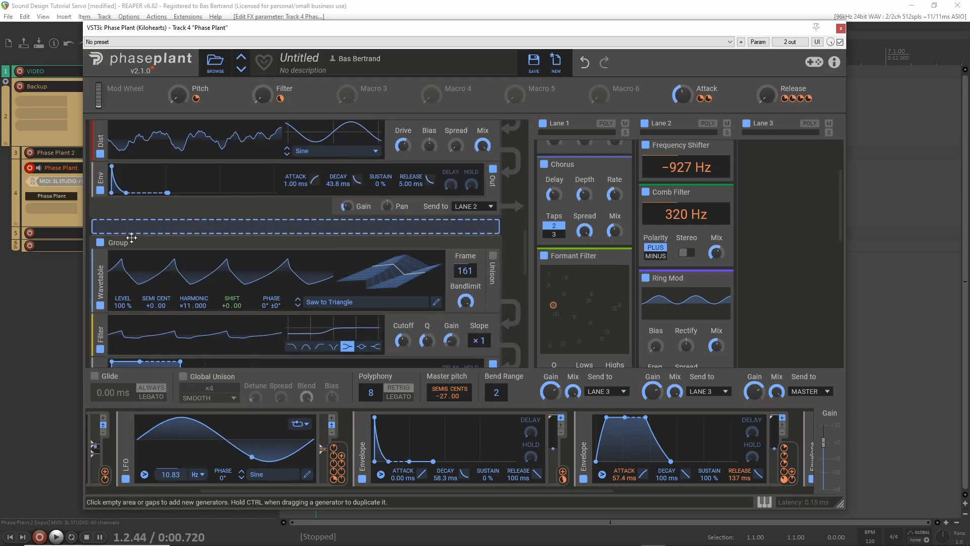
Add an Analog generator between the distorted noise group and the Saw to Triangle group, and set its waveform to sine
left_click(132, 224)
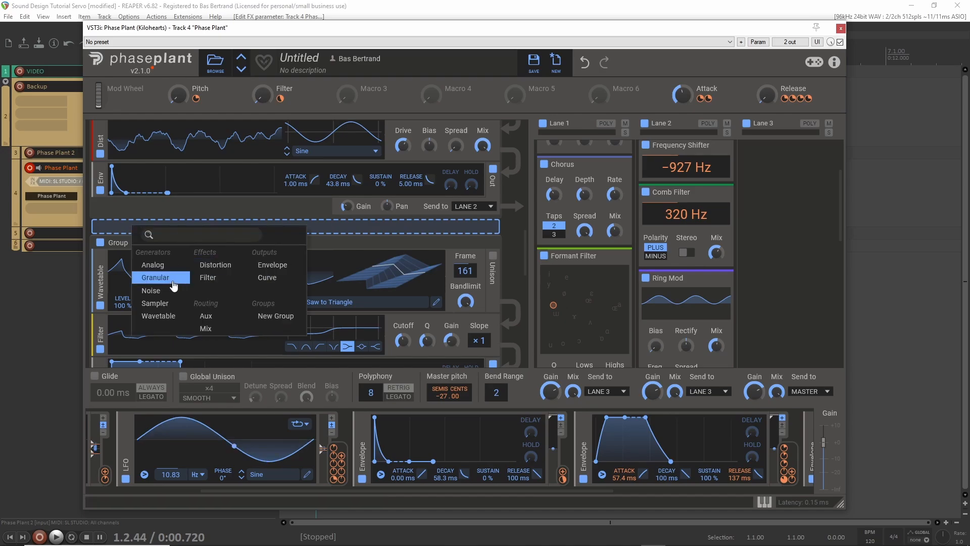
left_click(159, 265)
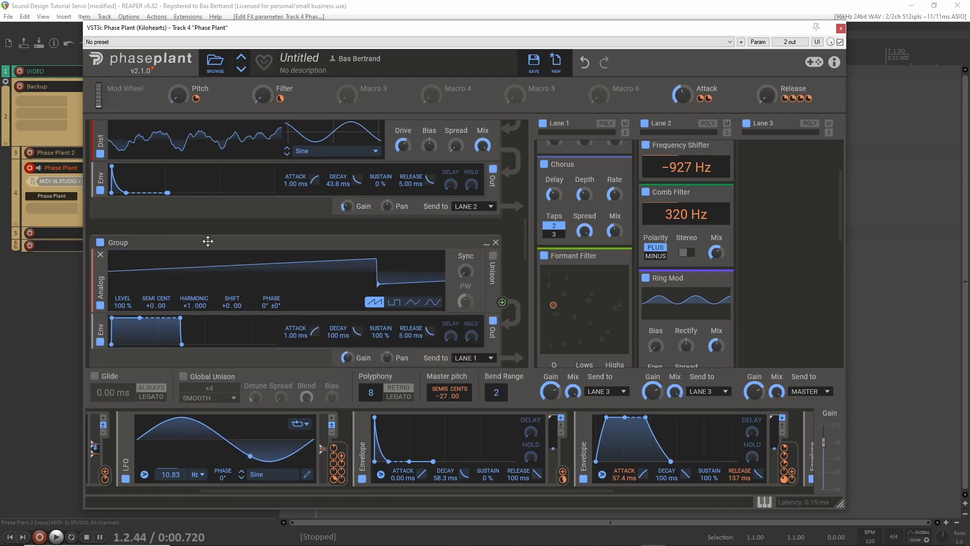
left_click(431, 302)
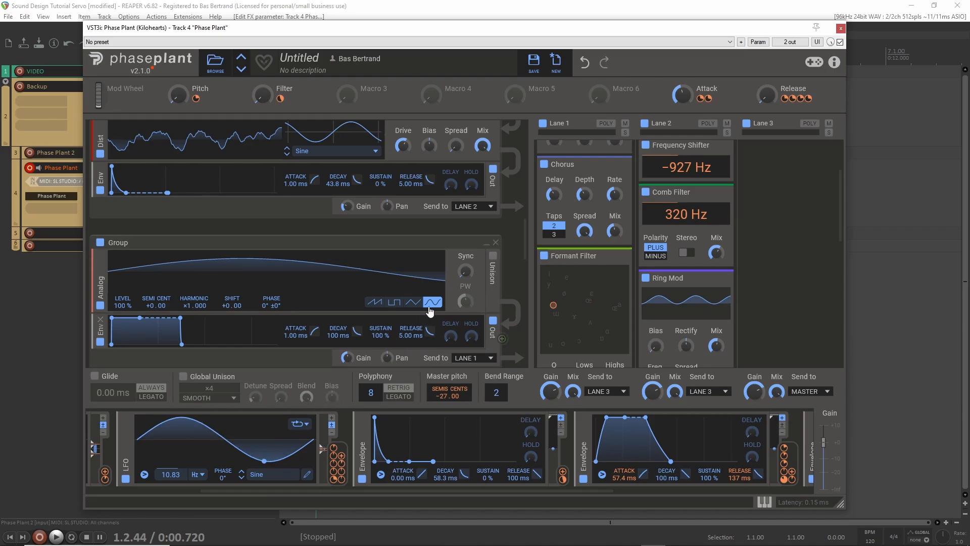
Set the Analog generator's harmonic to ×7.000 and its envelope to a 75.6 ms decay with 0% sustain
left_click_drag(187, 305, 186, 283)
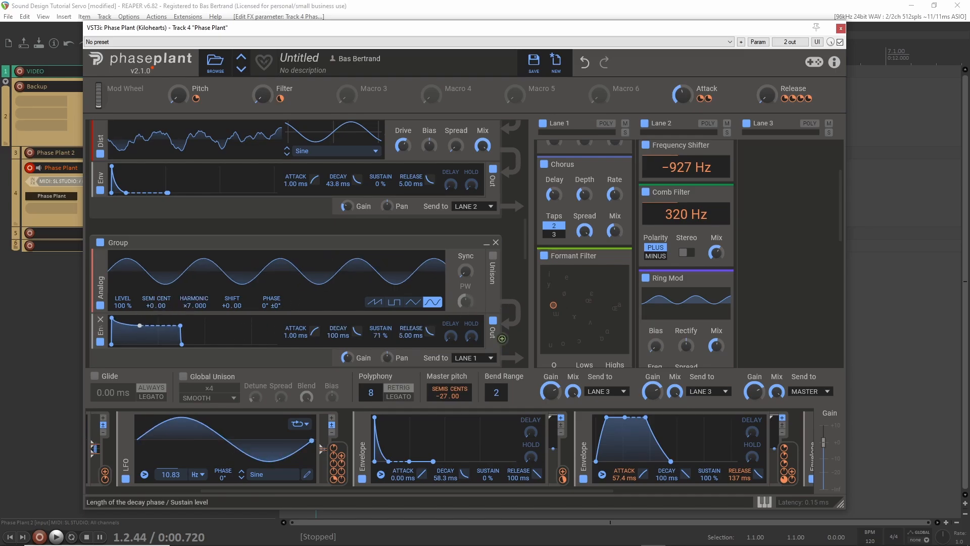
left_click_drag(140, 325, 137, 344)
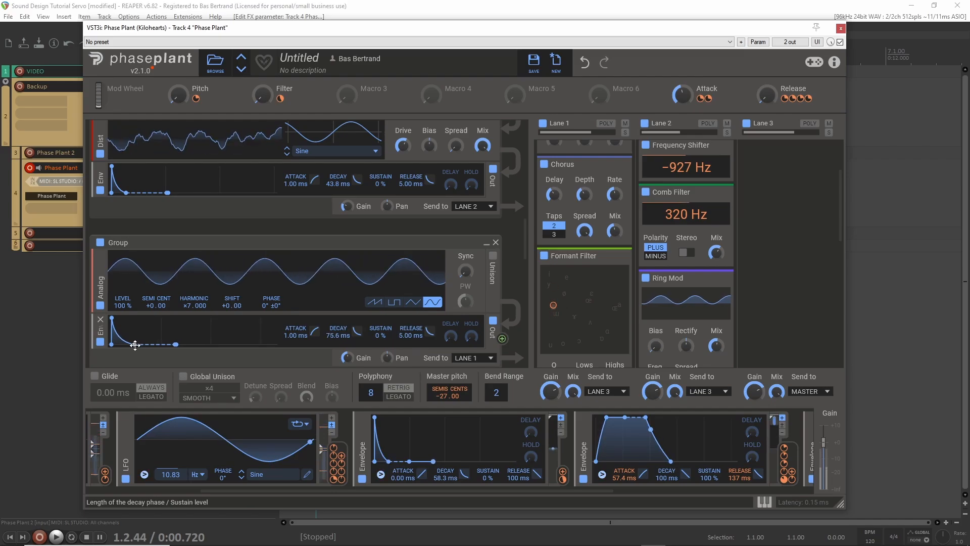
Disable the Wavetable 1, Wavetable 2, undistorted noise, Saw to Triangle and first High Pitch groups to isolate the distorted noise and Analog layers
scroll(120, 190, "up", 5)
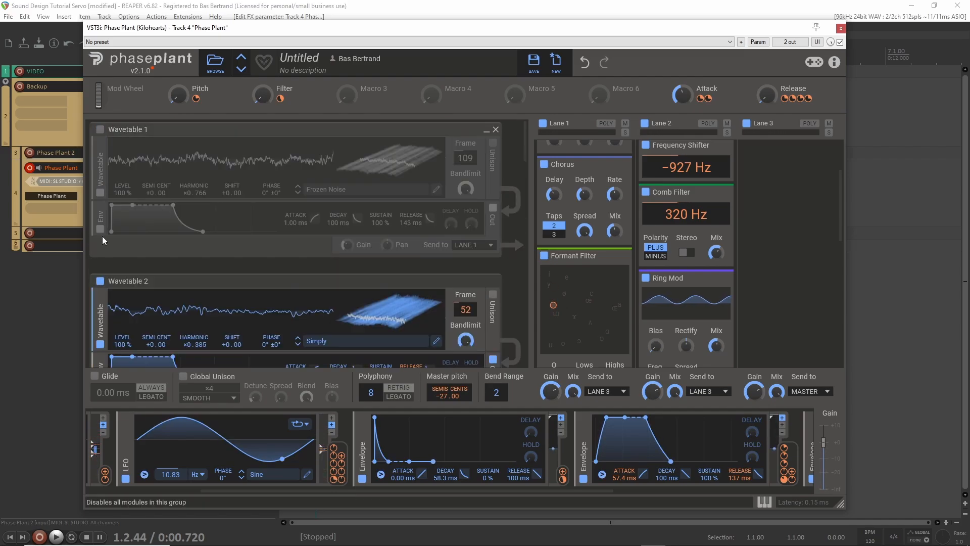
scroll(103, 238, "down", 3)
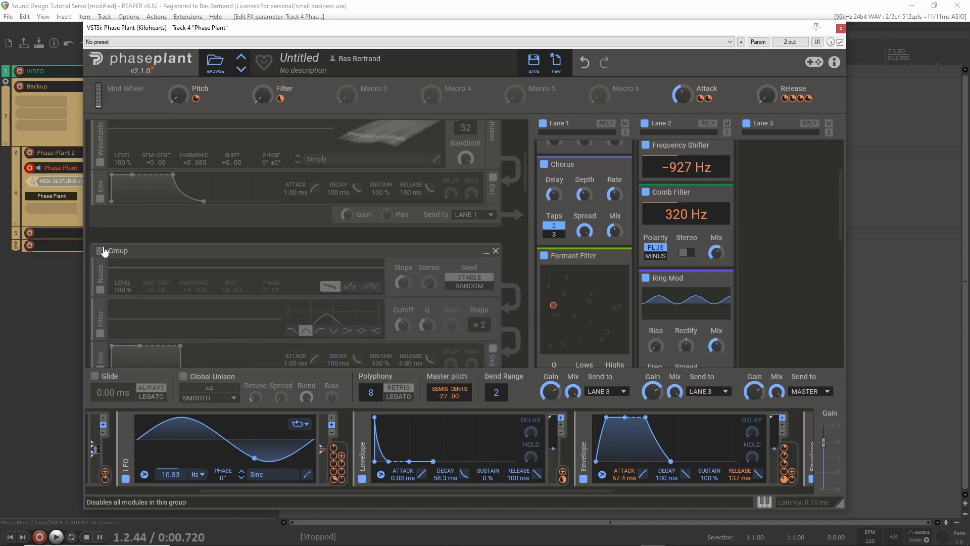
scroll(105, 250, "down", 4)
scroll(104, 251, "down", 6)
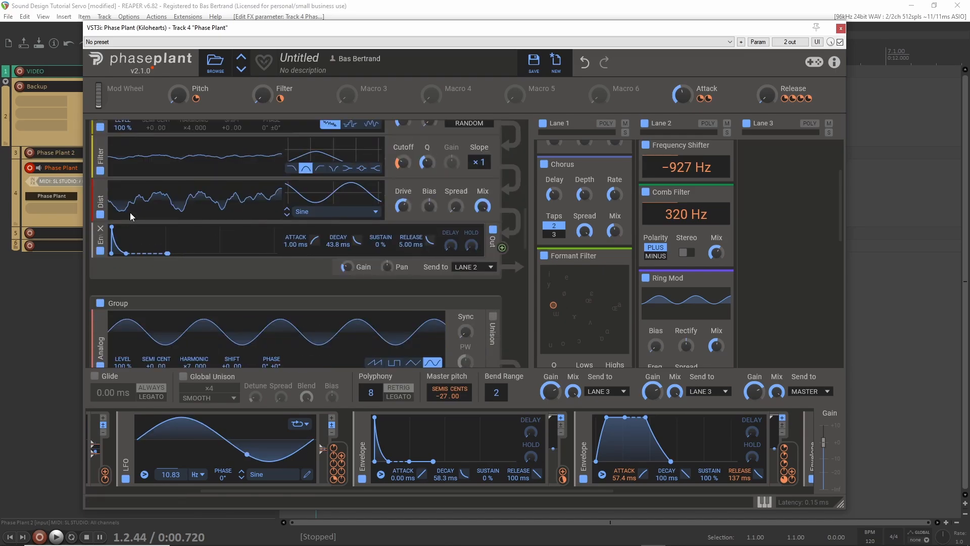
scroll(123, 247, "down", 2)
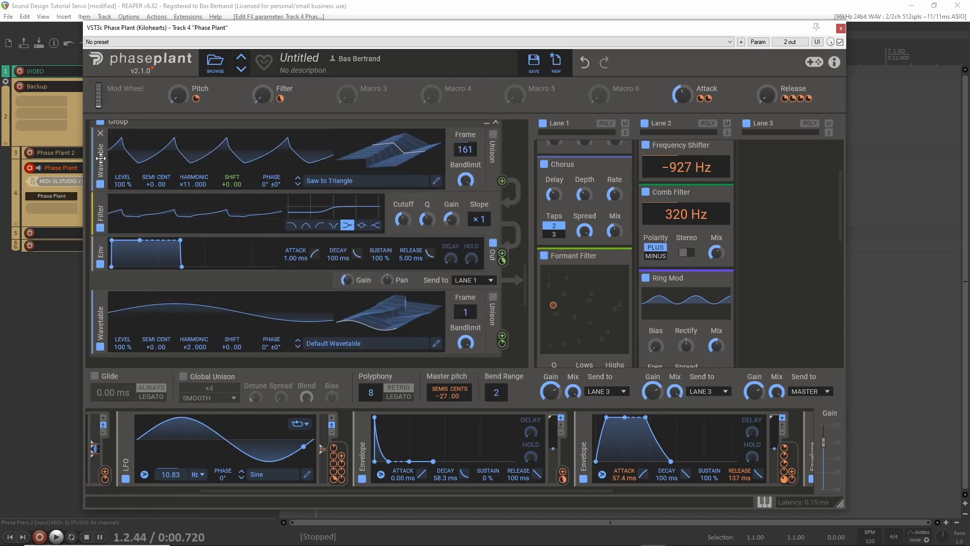
scroll(100, 158, "up", 1)
left_click(100, 183)
scroll(110, 228, "down", 2)
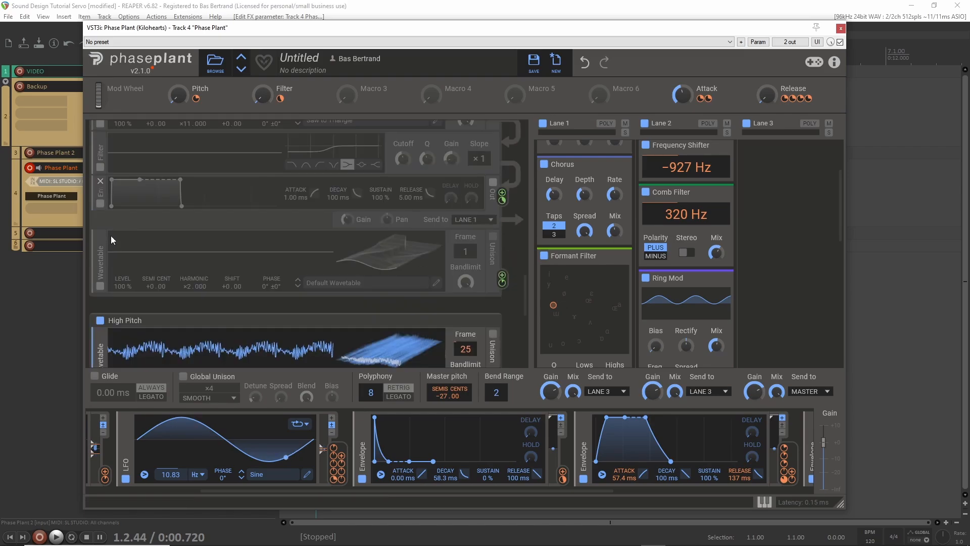
scroll(109, 247, "down", 2)
left_click(100, 230)
scroll(178, 241, "up", 4)
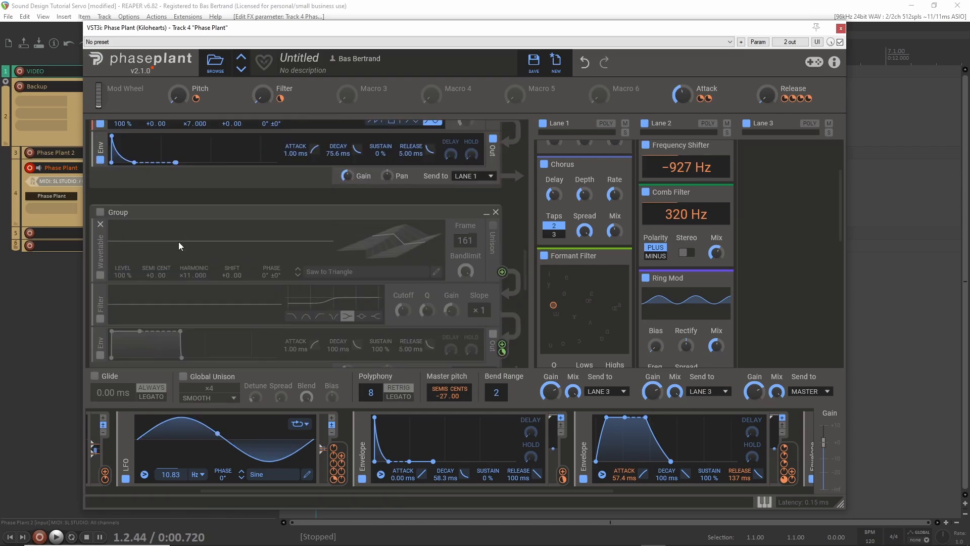
Modulate the Analog generator's semitone pitch by +16.00 with the envelope that has a 58.3 ms decay
scroll(178, 241, "up", 3)
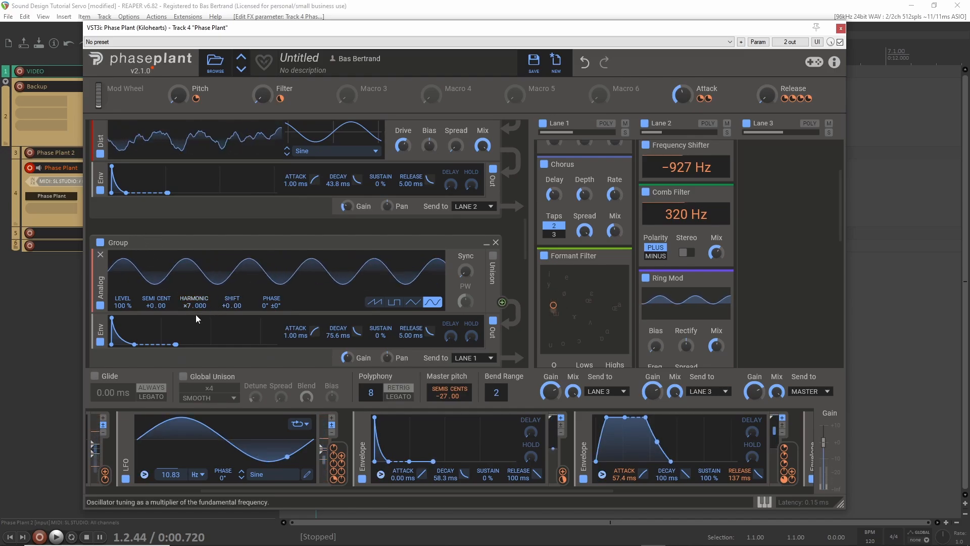
scroll(215, 320, "up", 3)
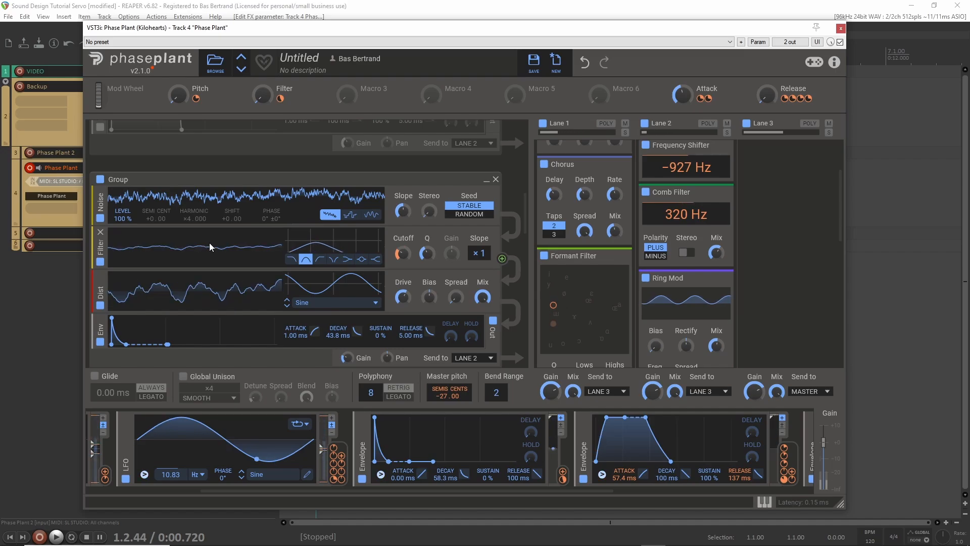
scroll(209, 243, "down", 3)
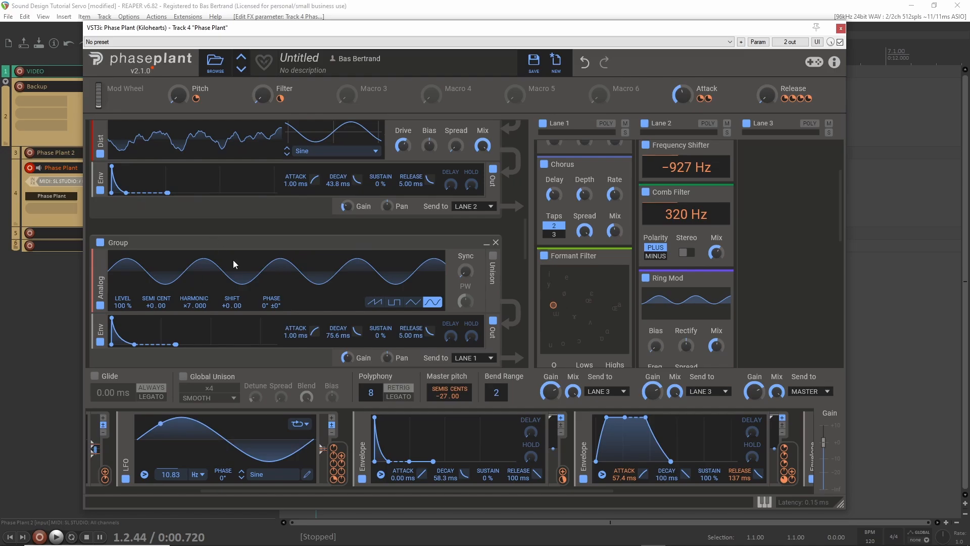
scroll(233, 262, "down", 1)
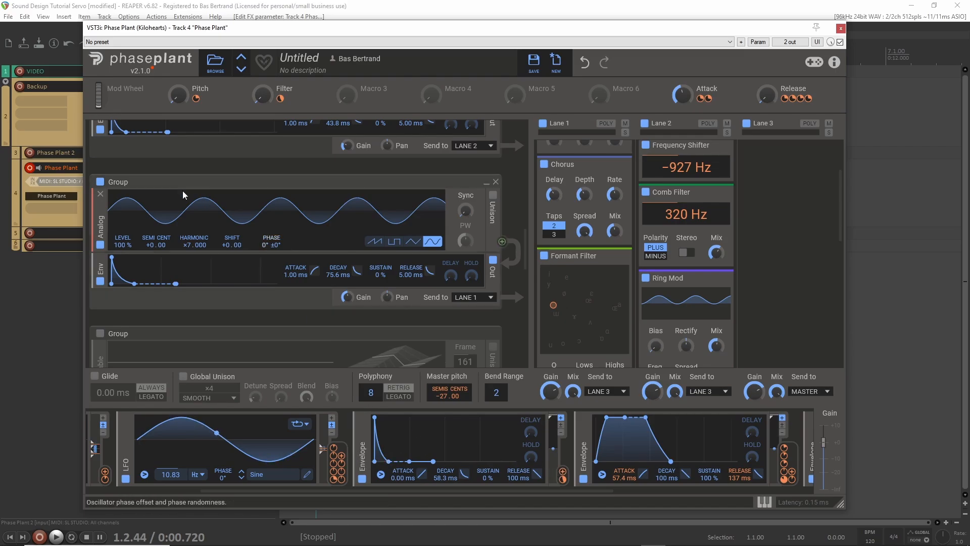
scroll(184, 192, "up", 1)
left_click(564, 473)
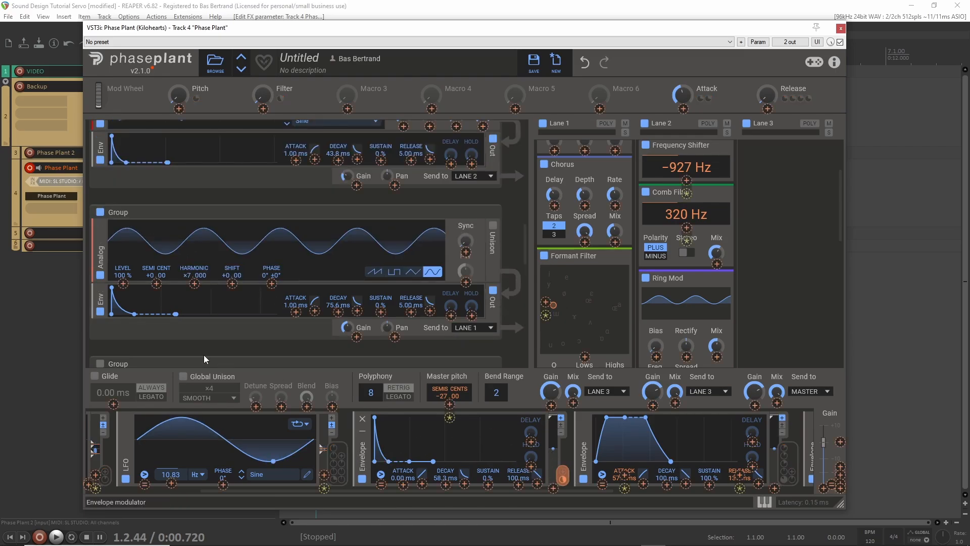
left_click_drag(156, 286, 156, 275)
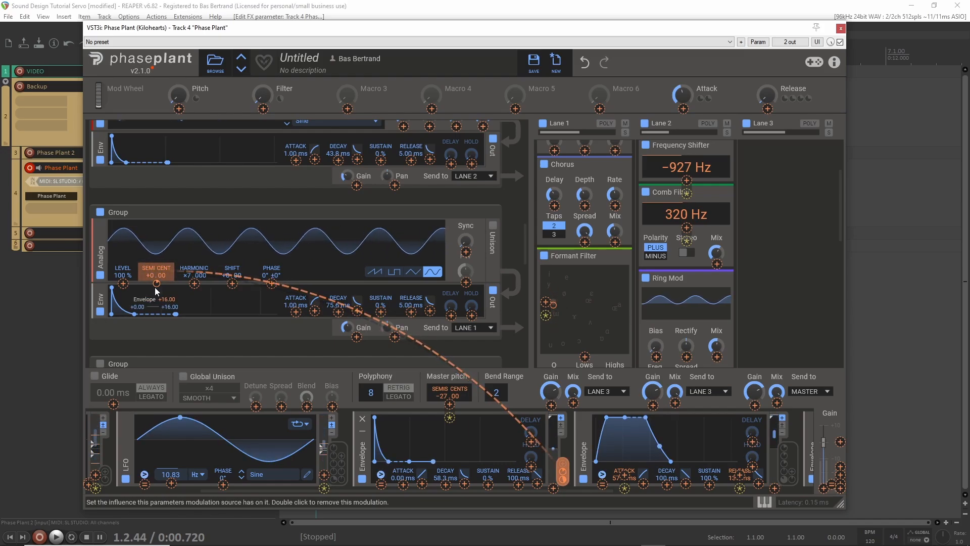
Disable the second High Pitch group, whose harmonic is ×13.514
scroll(168, 258, "up", 2)
scroll(167, 257, "up", 5)
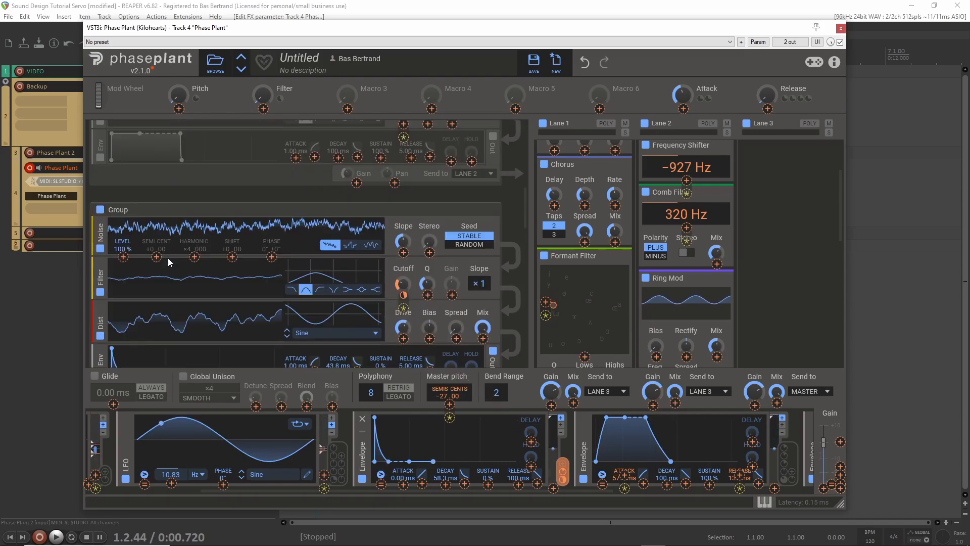
scroll(168, 258, "up", 5)
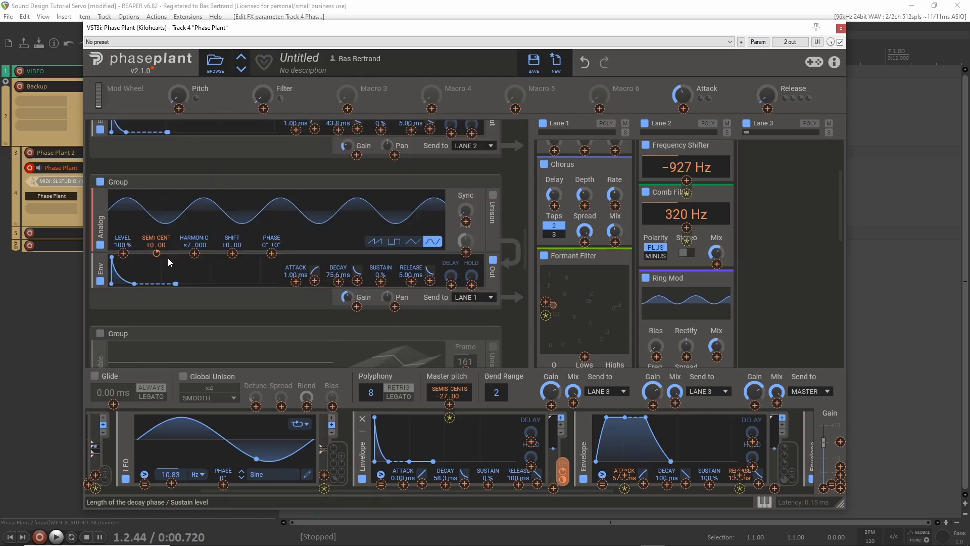
scroll(168, 258, "down", 8)
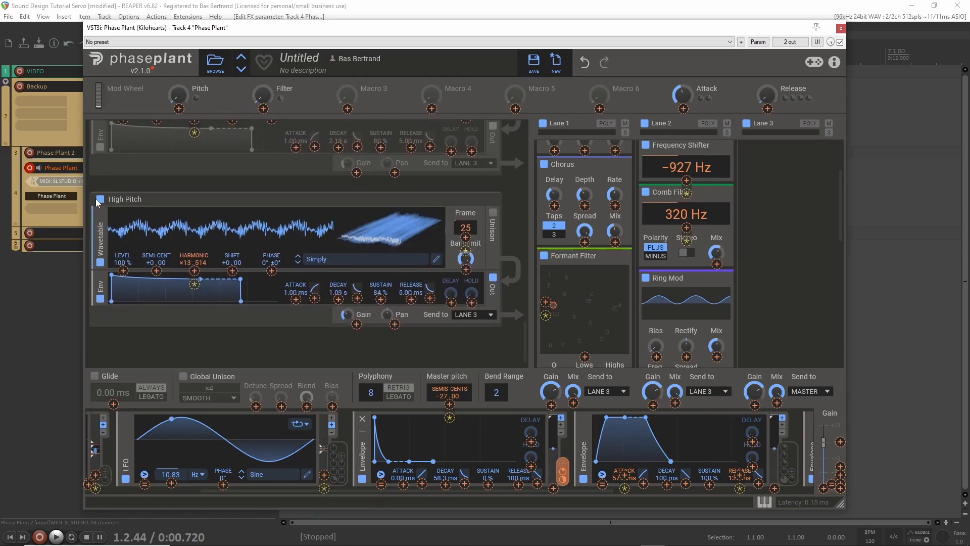
left_click(100, 199)
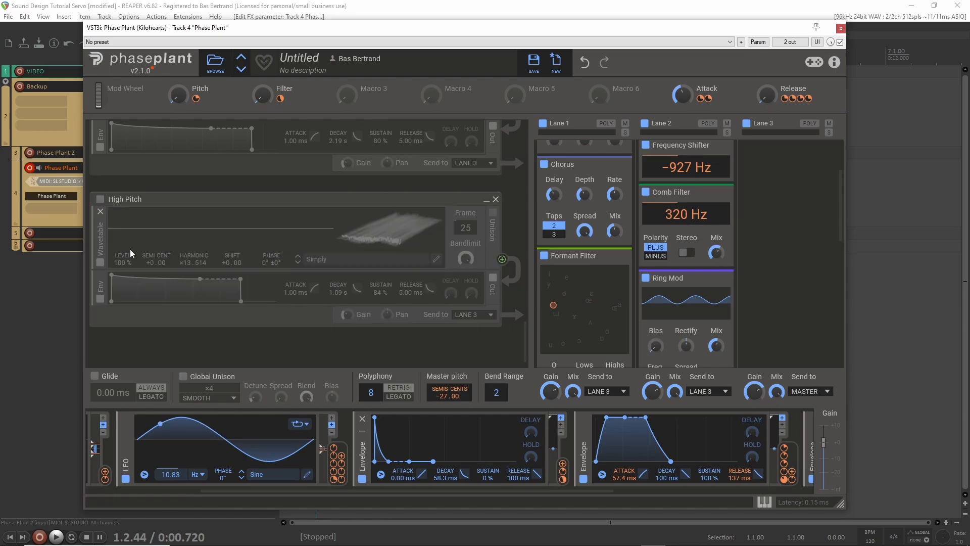
scroll(130, 250, "up", 6)
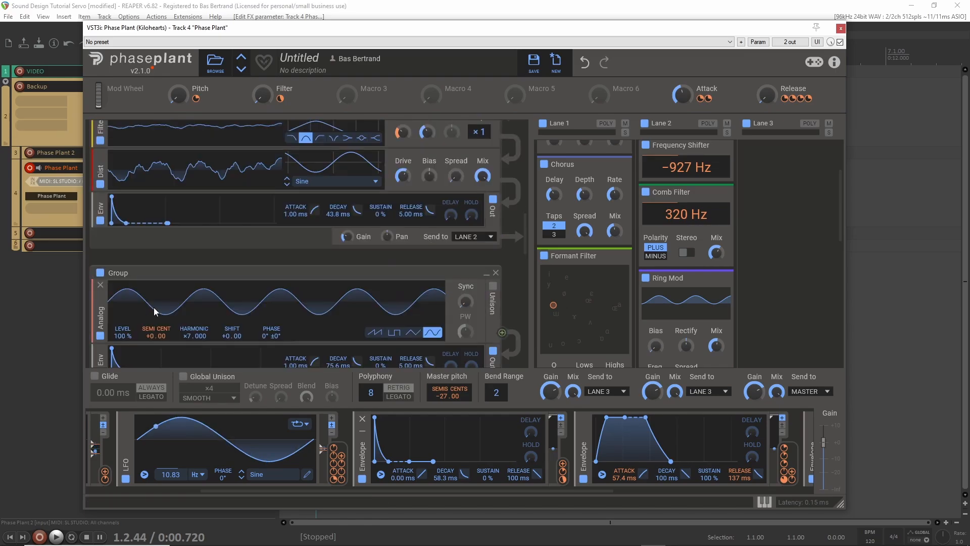
Shorten the Analog group's envelope decay to 54.3 ms, fine-tune the pitch modulation depth and set the semitone offset to +3.00
scroll(127, 279, "down", 2)
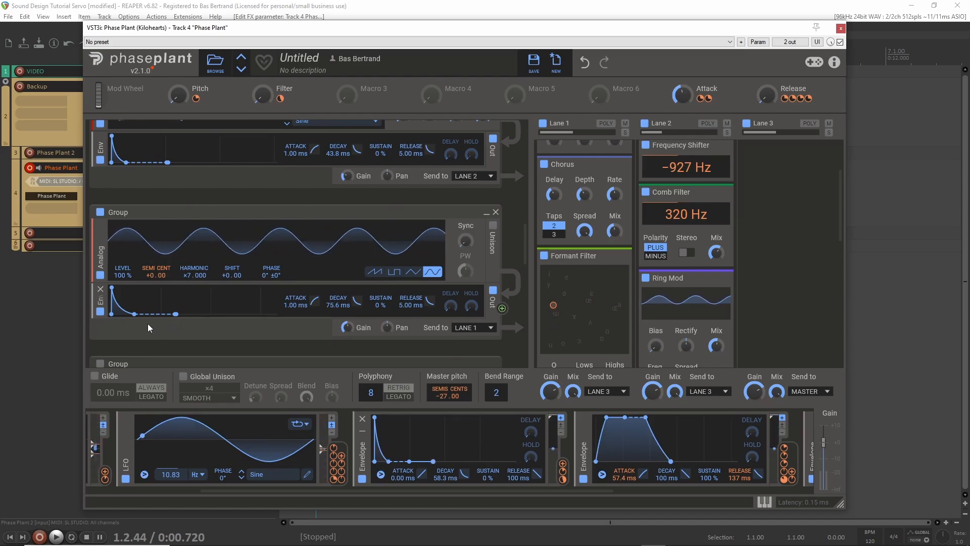
left_click_drag(130, 314, 129, 314)
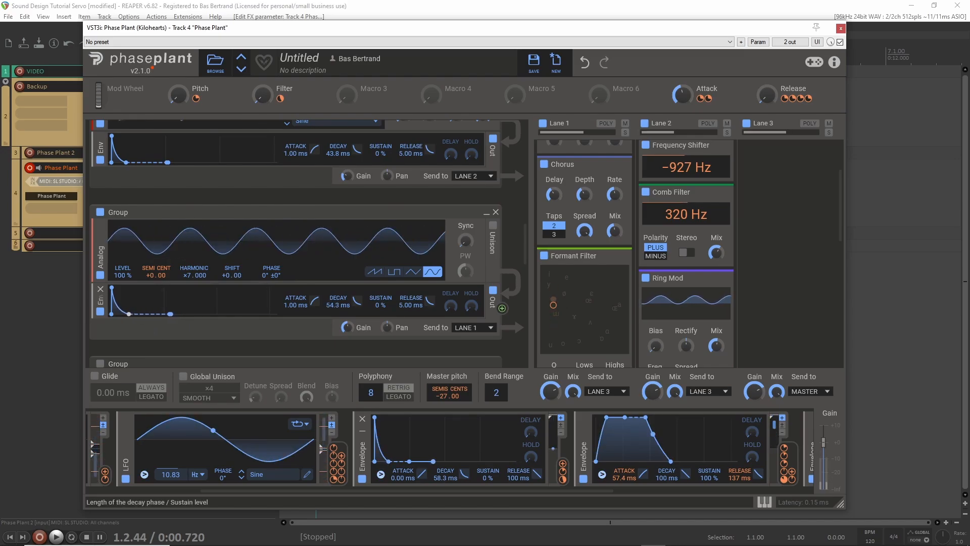
mouse_move(156, 275)
left_click_drag(157, 283, 157, 281)
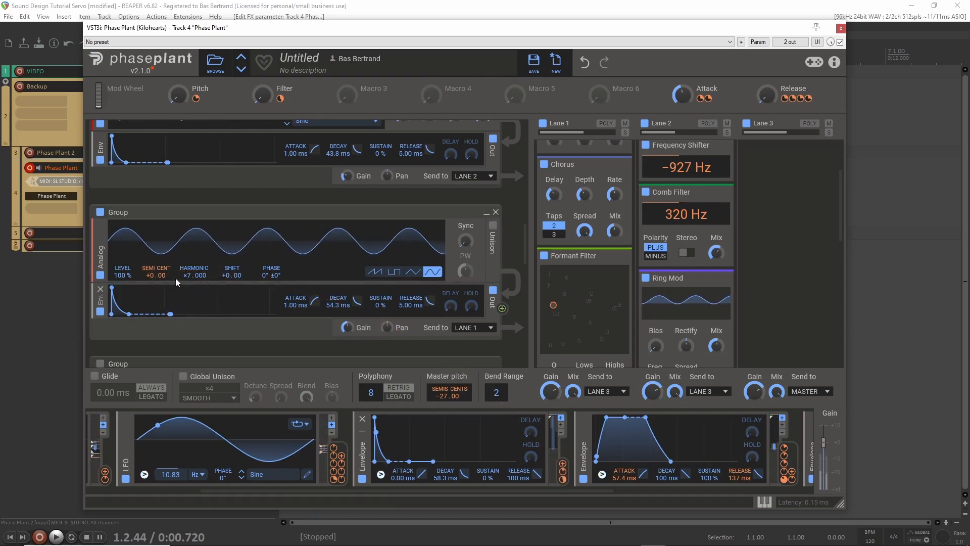
left_click_drag(155, 275, 155, 266)
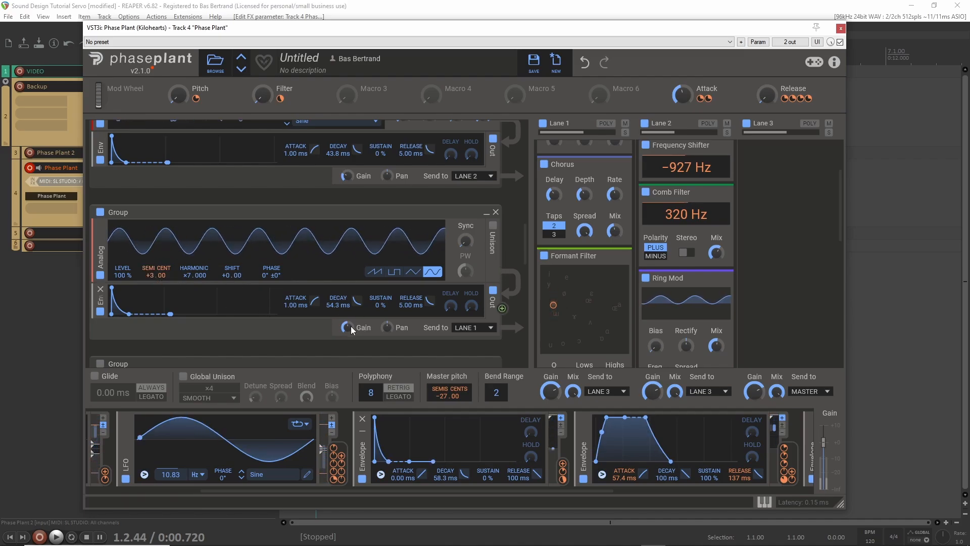
Set the Analog envelope's decay to 40.5 ms, the pitch-modulating envelope's decay to 38.3 ms and the group's gain to about −17.5 dB
left_click_drag(169, 314, 167, 314)
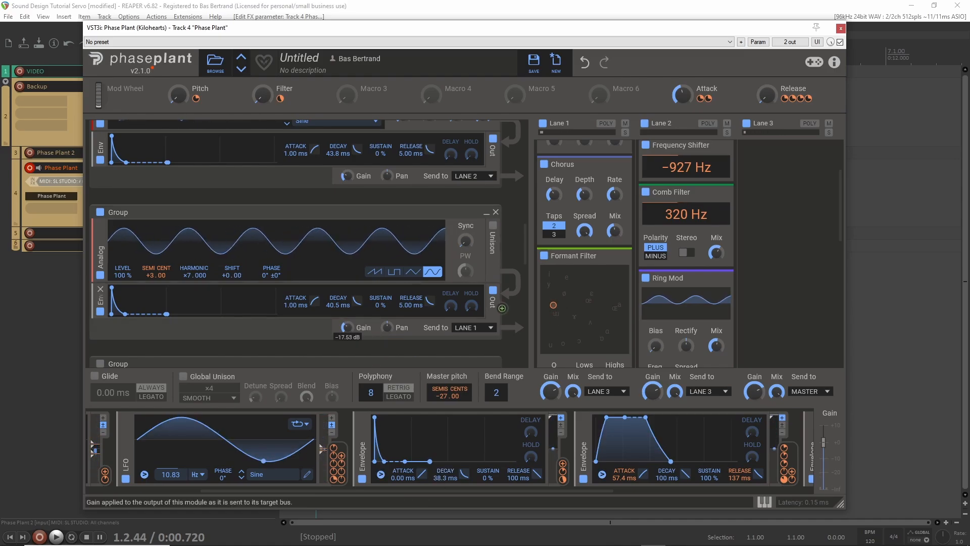
left_click_drag(346, 325, 345, 324)
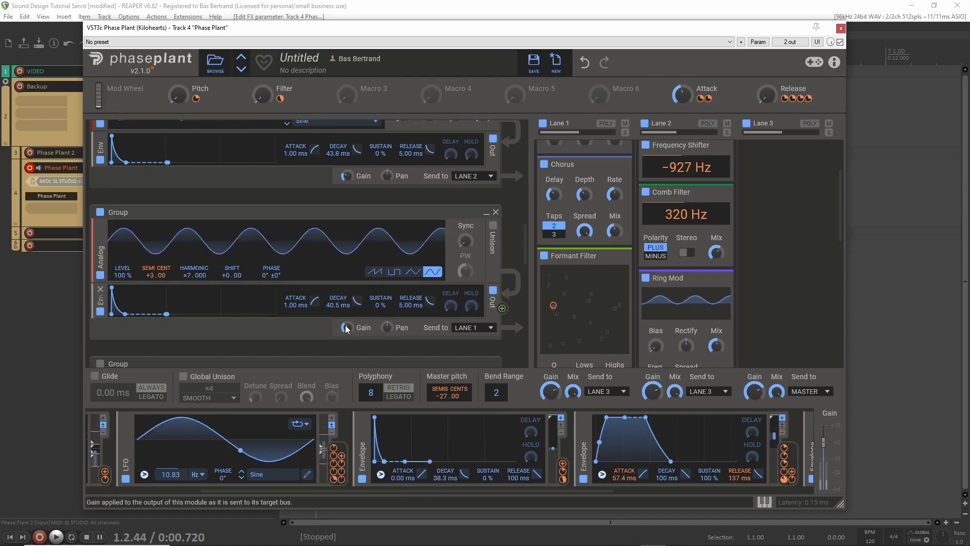
Examine the generator groups between Wavetable 1 and the Analog layer and the effects chains in Lanes 1 and 2
scroll(123, 205, "up", 3)
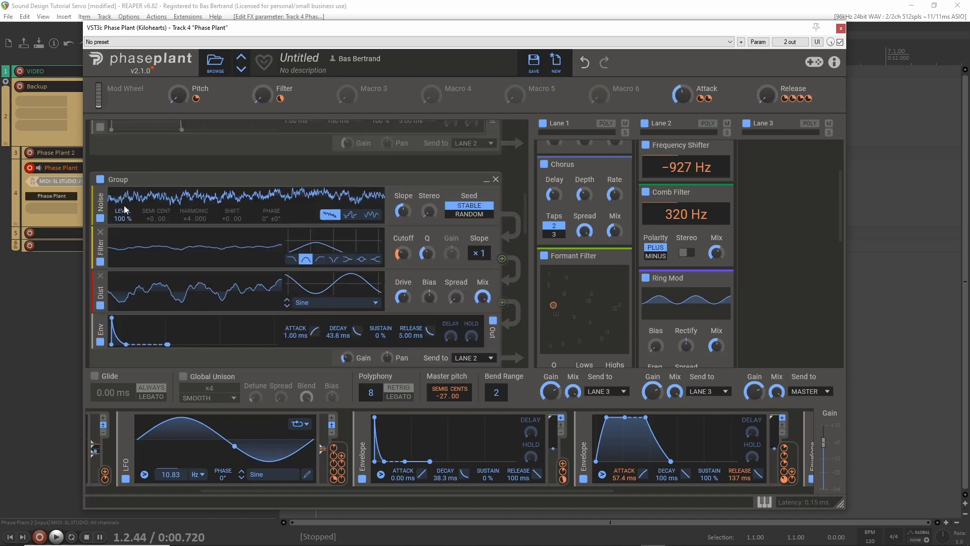
scroll(124, 205, "up", 4)
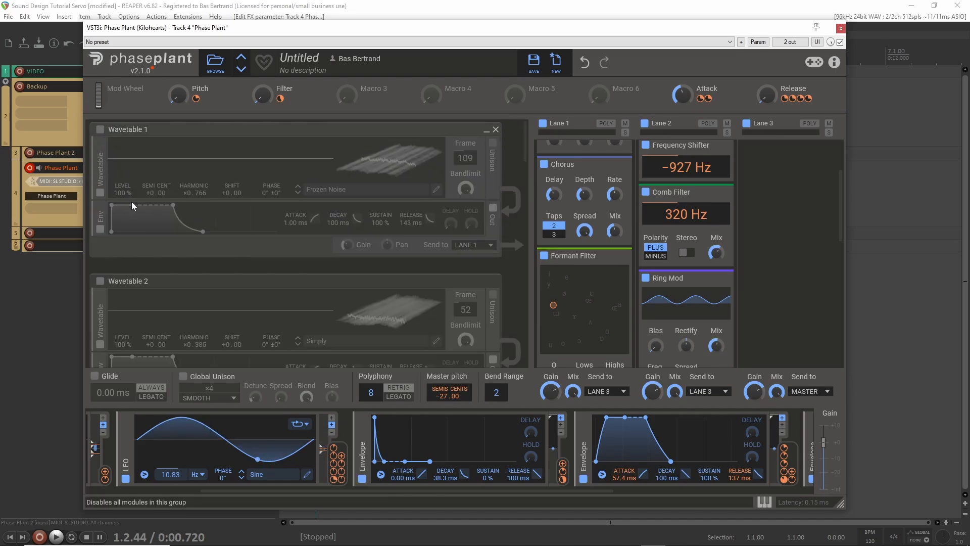
scroll(213, 272, "down", 7)
scroll(204, 280, "down", 2)
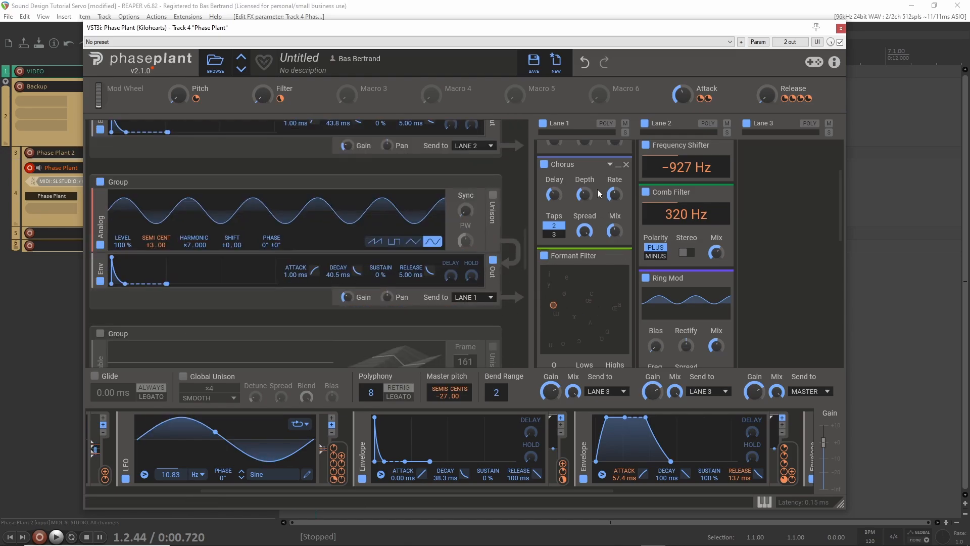
scroll(593, 241, "down", 5)
scroll(231, 257, "up", 8)
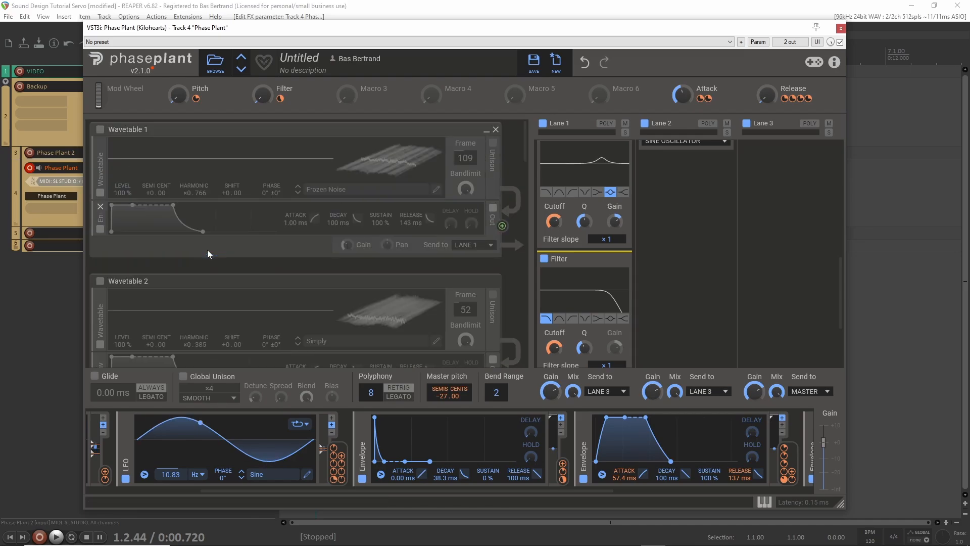
scroll(207, 249, "down", 3)
scroll(204, 250, "up", 3)
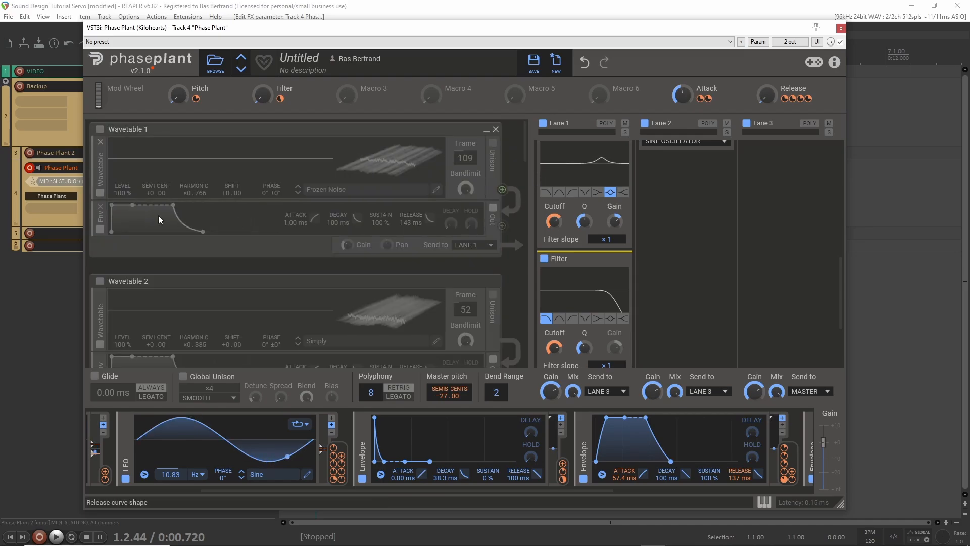
Re-enable the Wavetable 1, Wavetable 2, undistorted noise, Saw to Triangle and both High Pitch groups
left_click(100, 129)
left_click(100, 281)
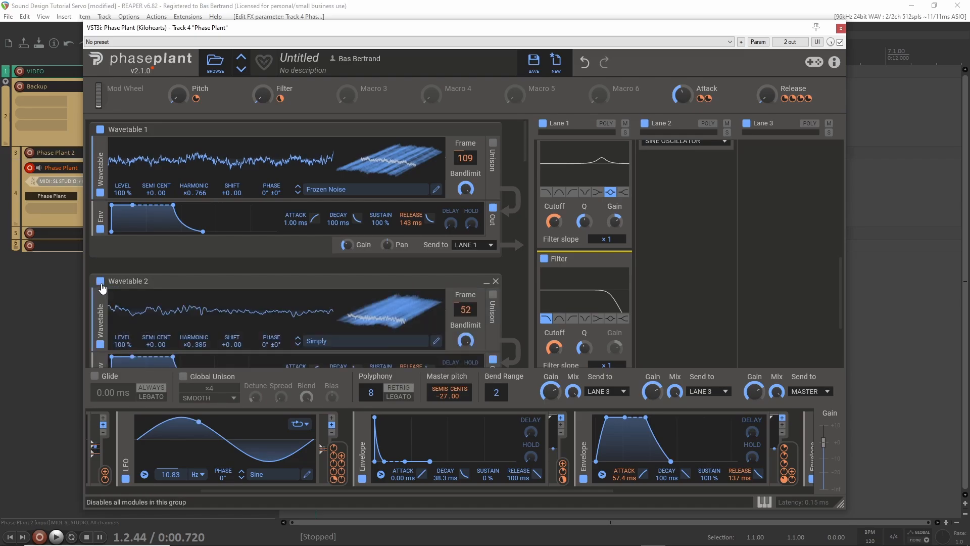
scroll(101, 283, "down", 3)
left_click(100, 251)
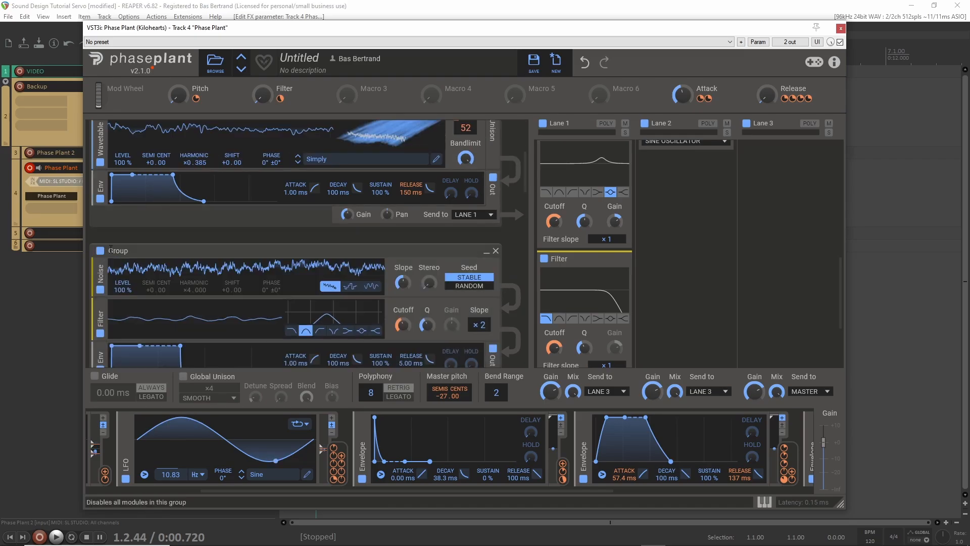
scroll(113, 250, "down", 5)
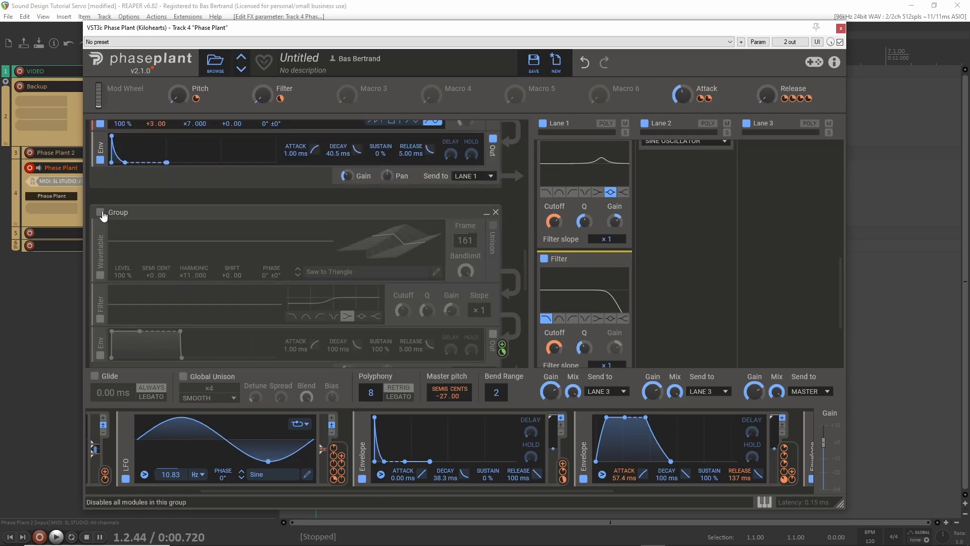
left_click(100, 212)
scroll(104, 283, "down", 5)
scroll(104, 327, "down", 5)
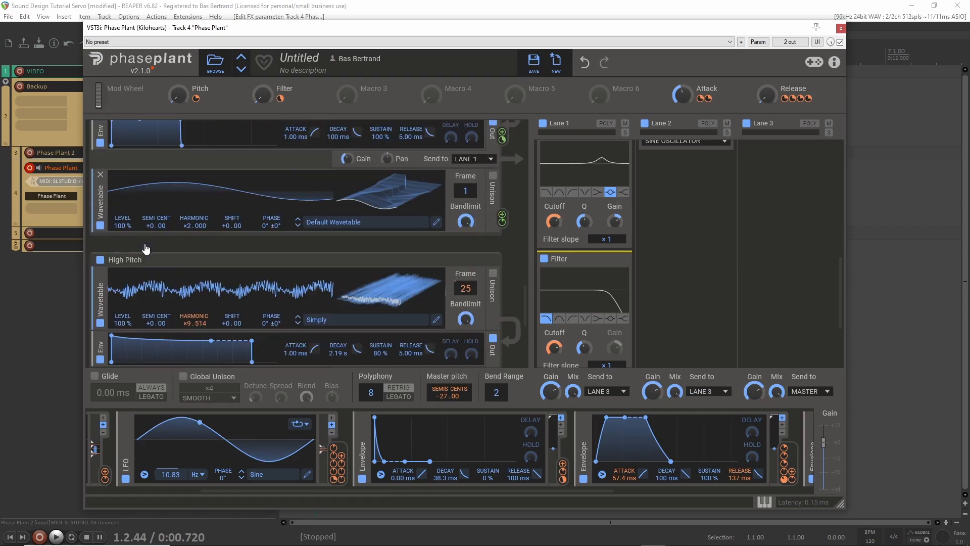
left_click(101, 172)
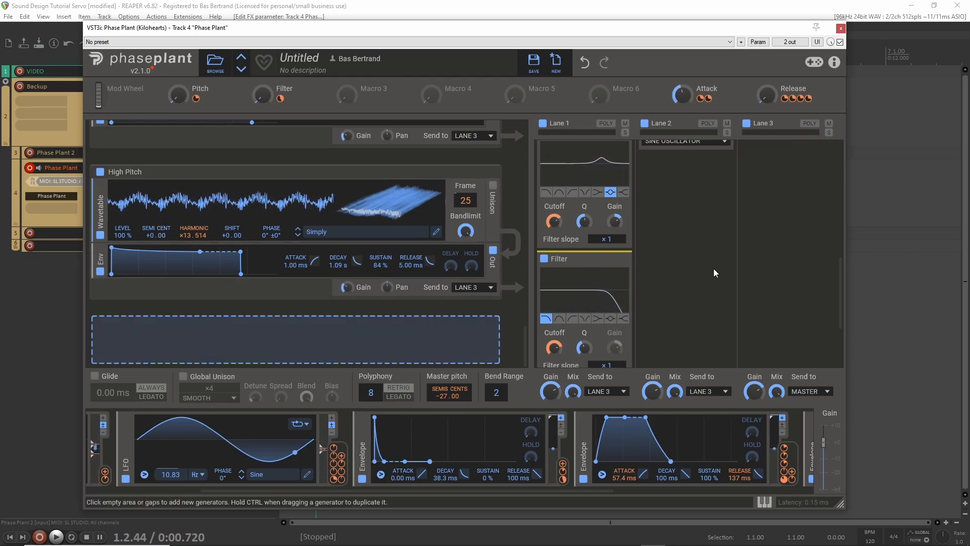
Add a Pitch Shifter to the empty Lane 3 and adjust its mix to a low level
scroll(714, 272, "up", 5)
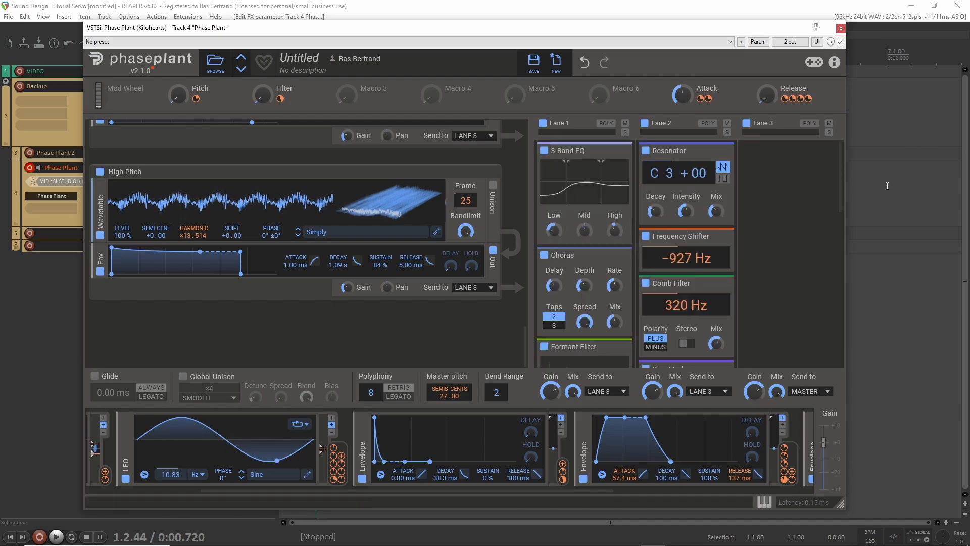
left_click(773, 180)
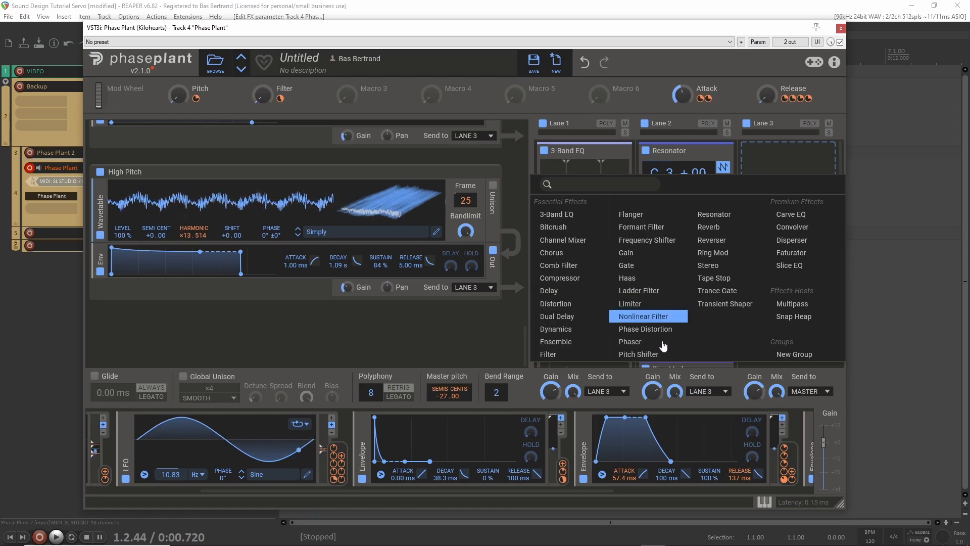
left_click(656, 355)
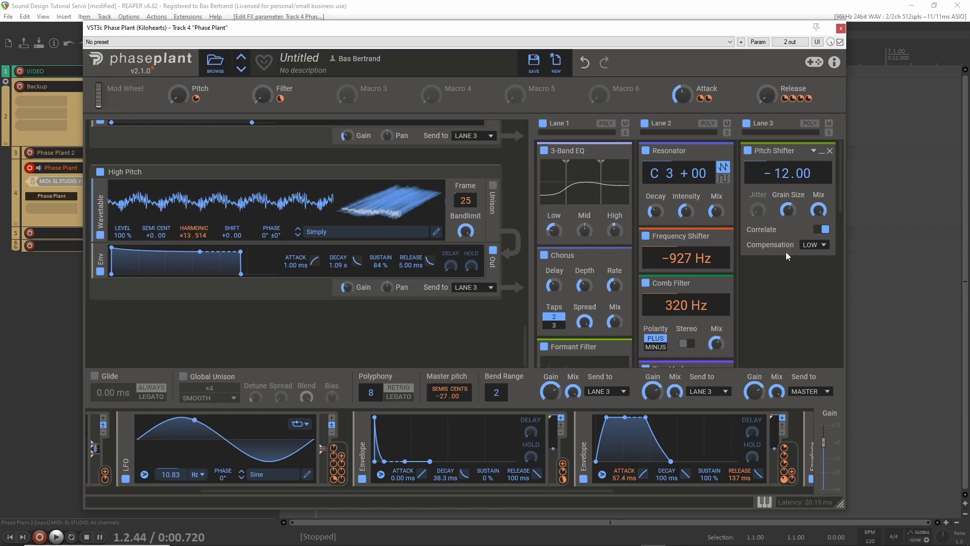
left_click_drag(819, 210, 818, 216)
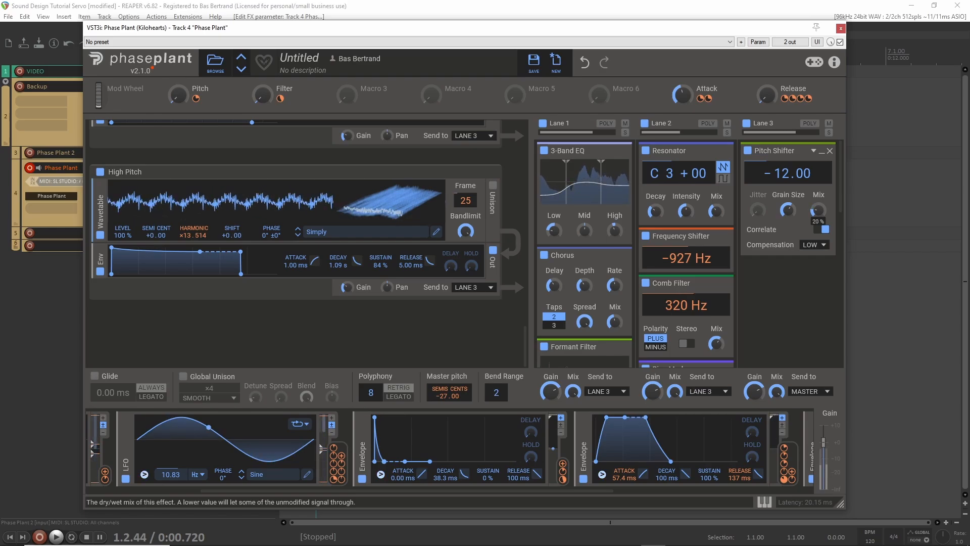
left_click_drag(818, 210, 818, 242)
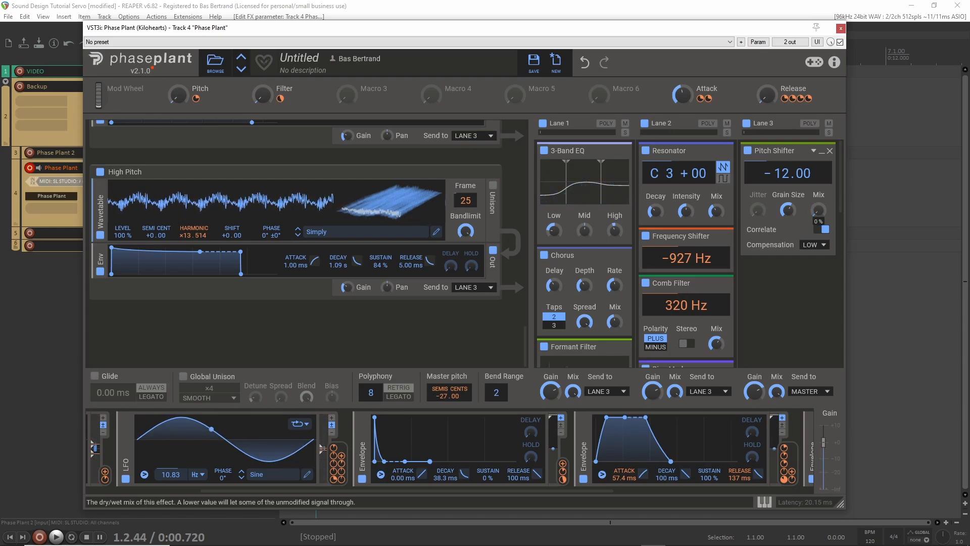
left_click_drag(818, 242, 818, 214)
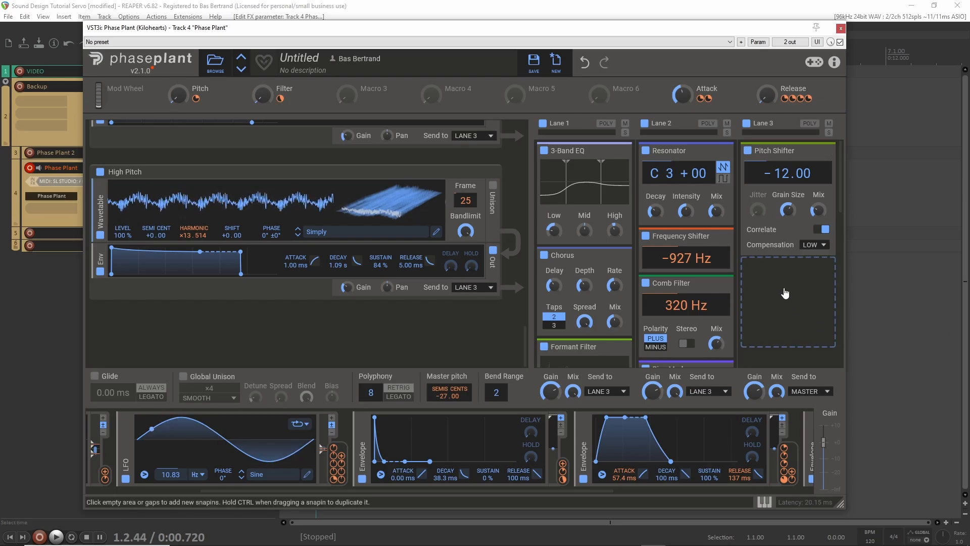
Add a Multipass below the Pitch Shifter in Lane 3 and load the user preset MultiConvolution
left_click(784, 284)
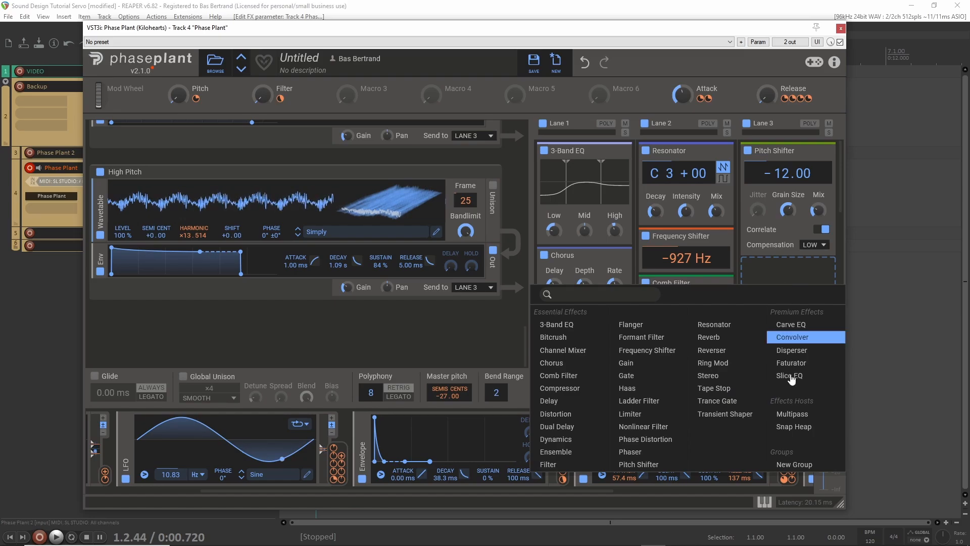
left_click(792, 414)
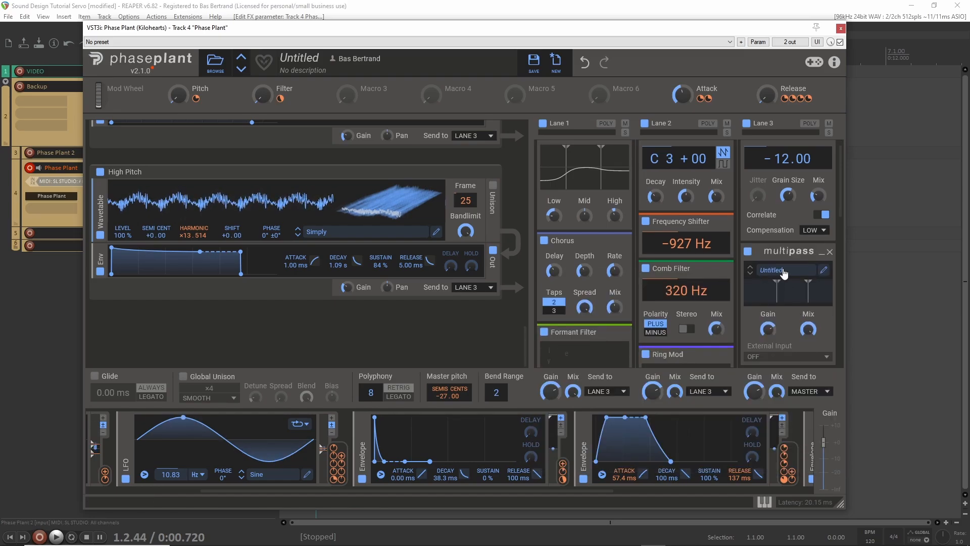
scroll(792, 274, "down", 1)
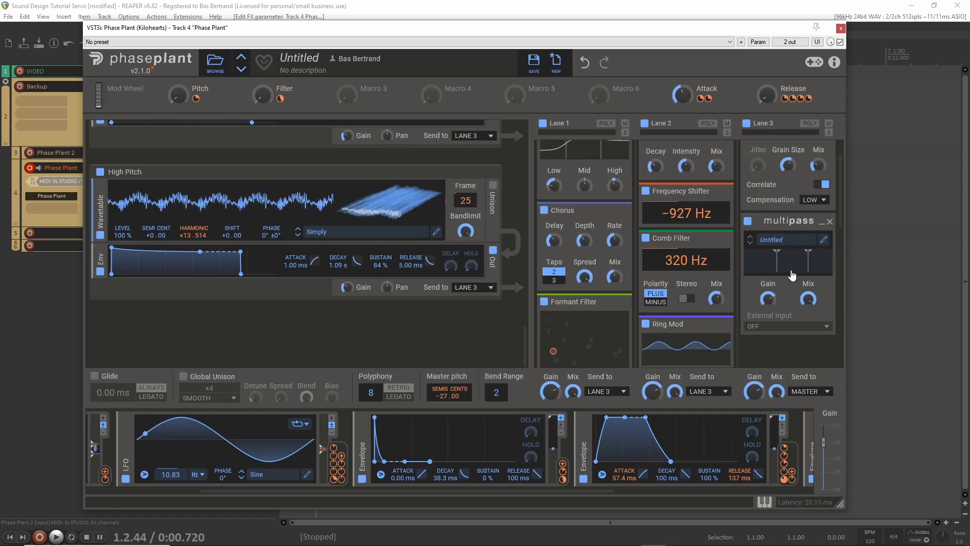
left_click(788, 242)
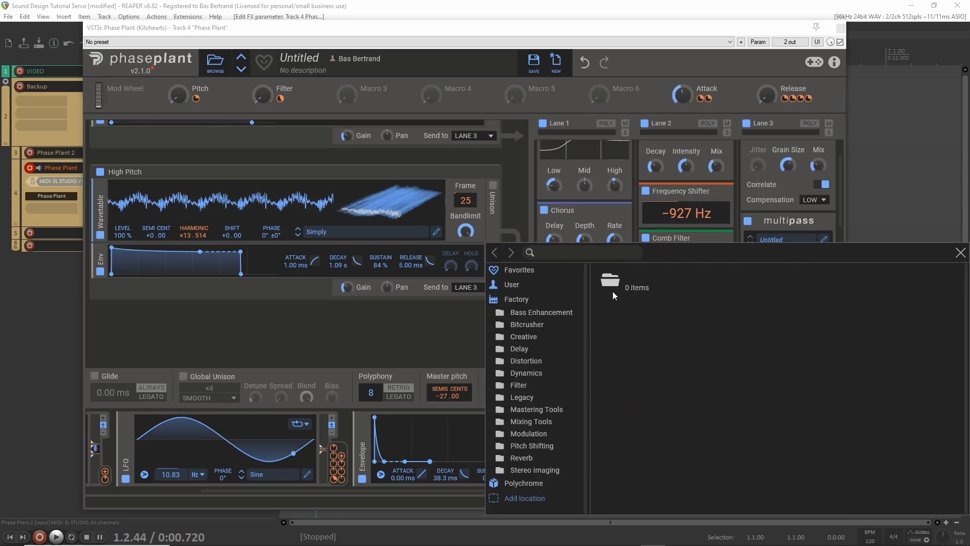
left_click(513, 286)
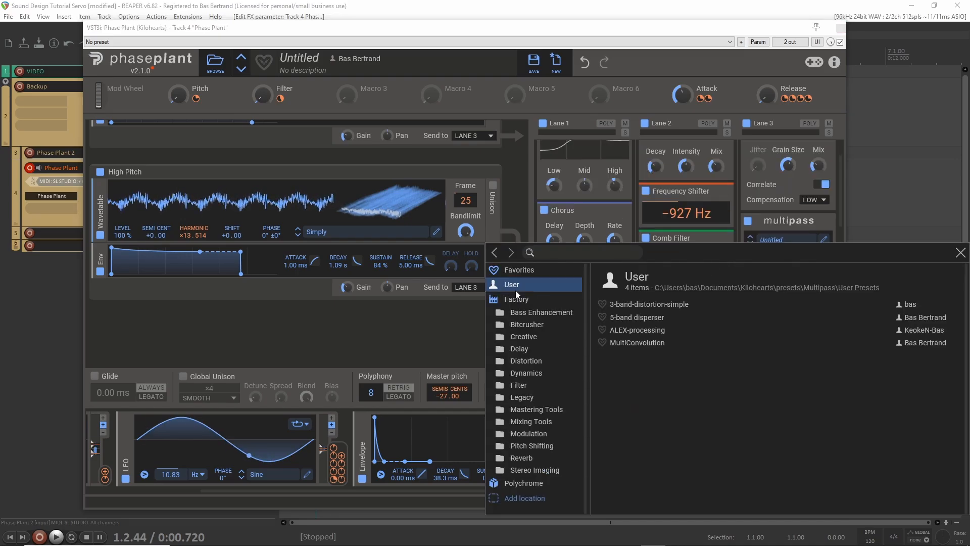
left_click(632, 342)
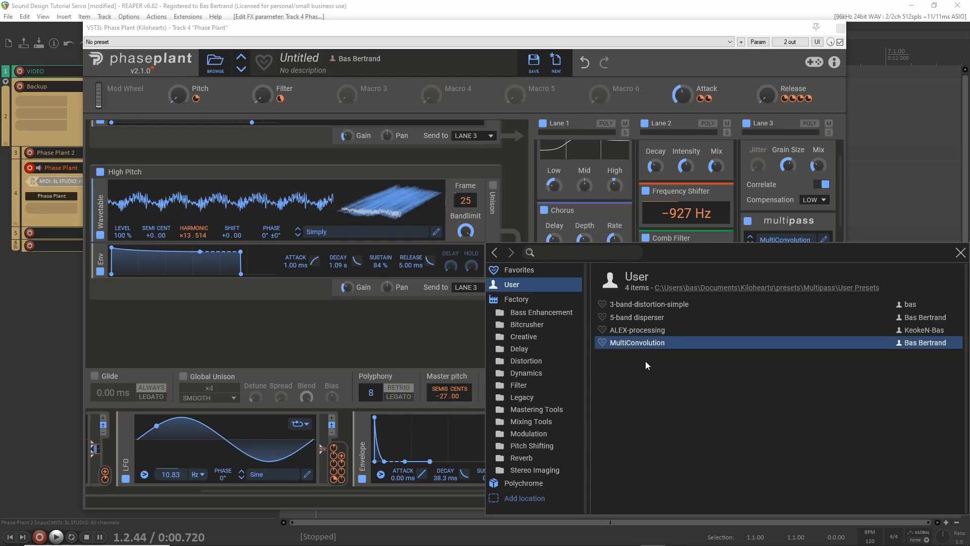
left_click(777, 227)
Open the Multipass editor and slightly shorten the end of the impulse response in the below-250 Hz band's Convolver
left_click(823, 240)
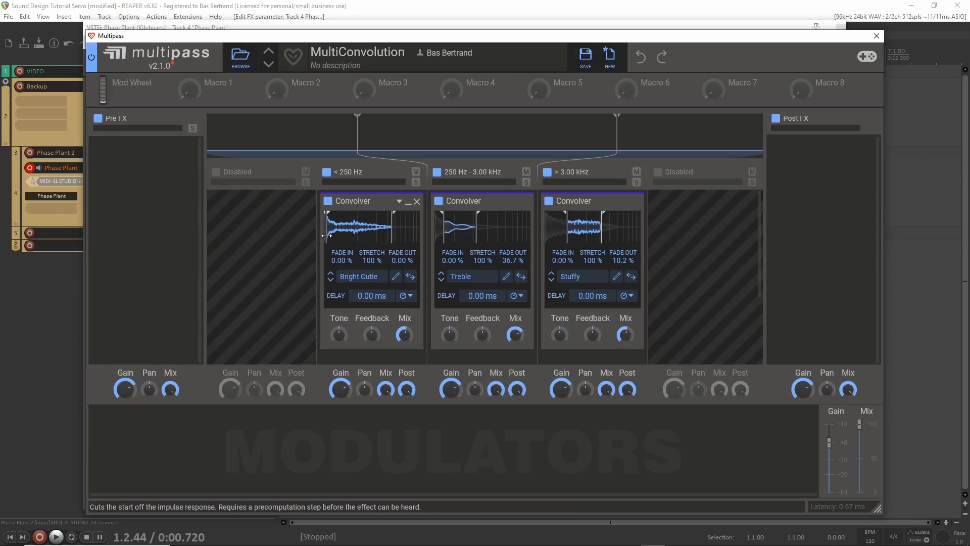
mouse_move(357, 234)
left_mouse_down()
mouse_move(373, 234)
mouse_move(354, 231)
left_mouse_up()
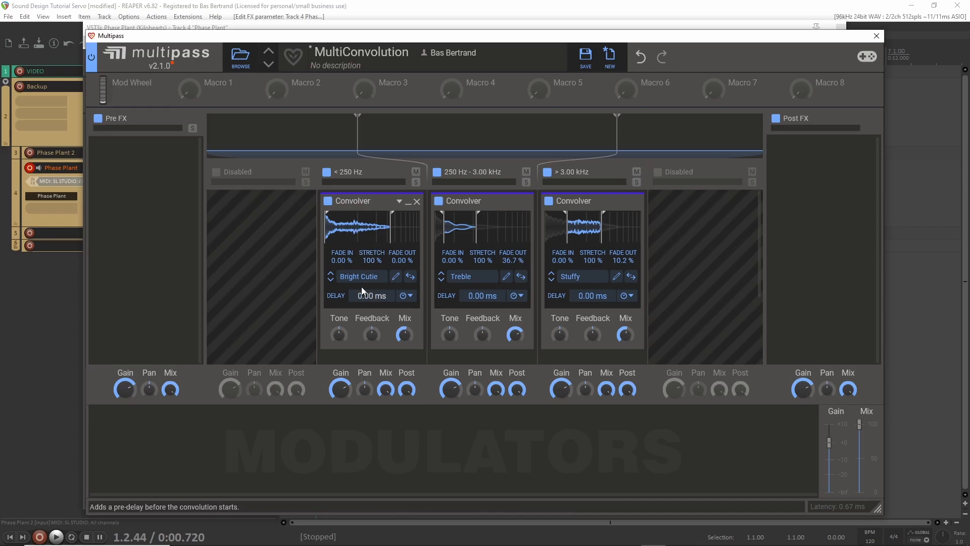
Compare the sound with the three band Convolvers bypassed and active
left_click(328, 201)
left_click(438, 201)
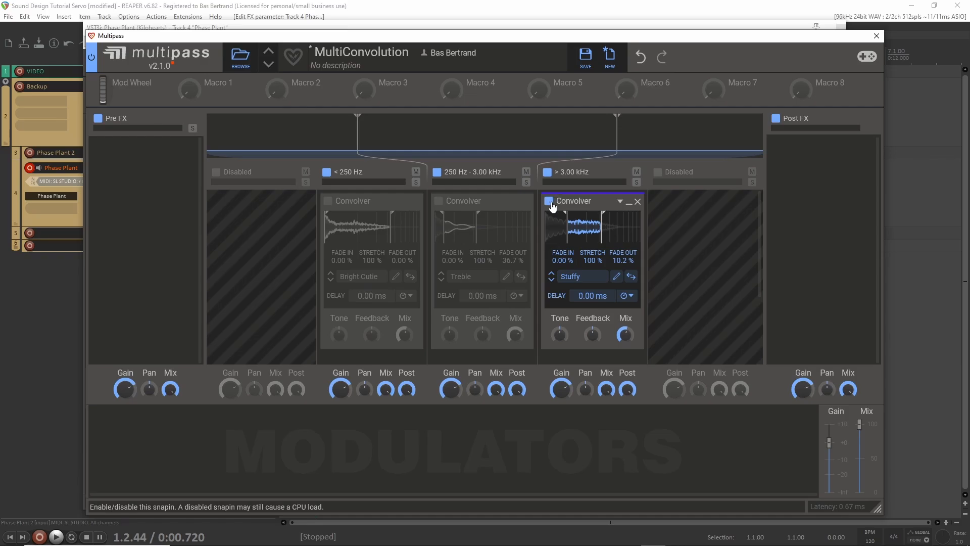
left_click(548, 200)
left_click(548, 200)
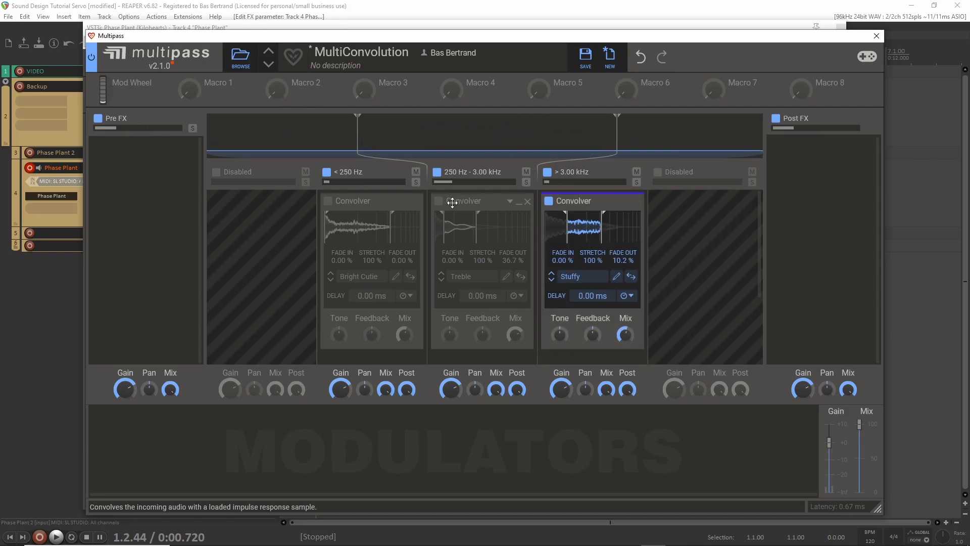
left_click(438, 200)
left_click(328, 200)
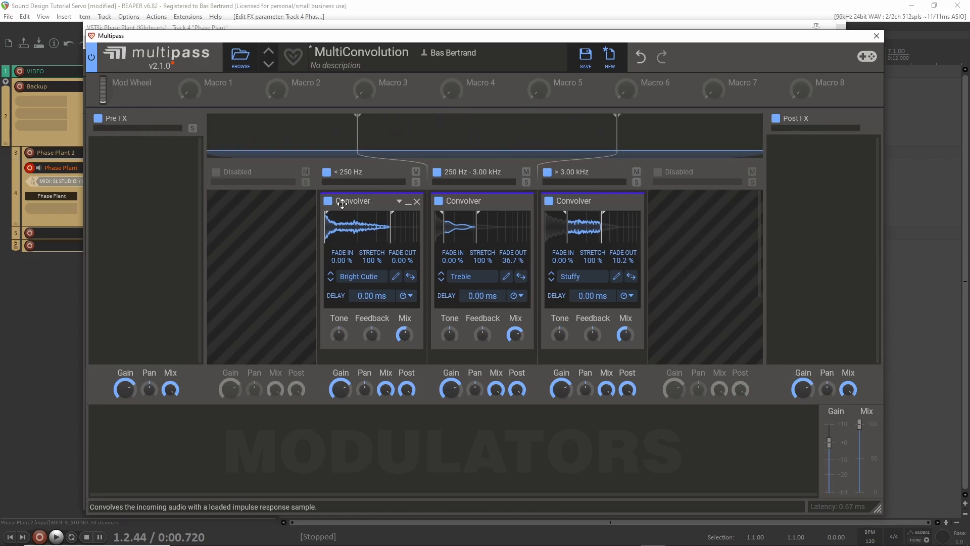
Bypass the preset's Convolvers in all three frequency bands
left_click(328, 201)
left_click(438, 201)
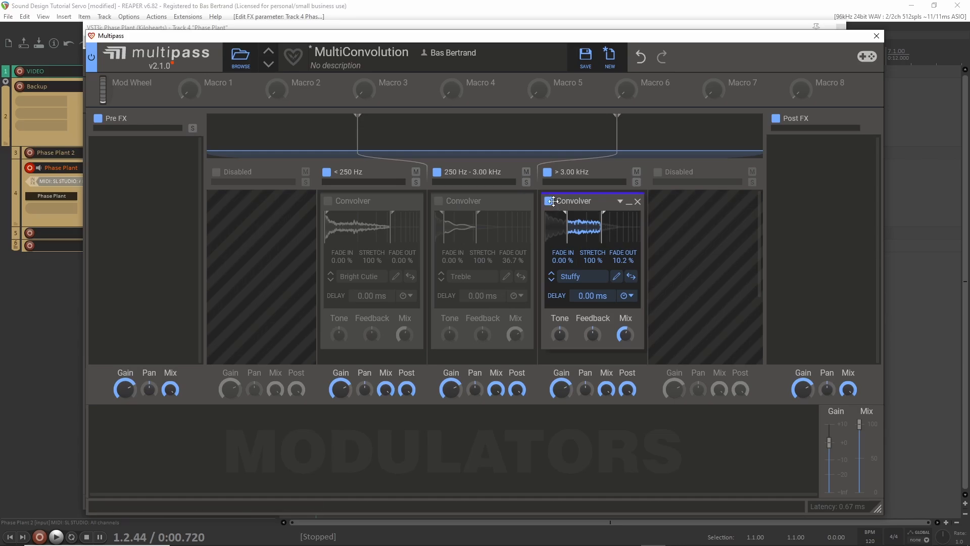
scroll(427, 220, "down", 3)
scroll(510, 230, "up", 3)
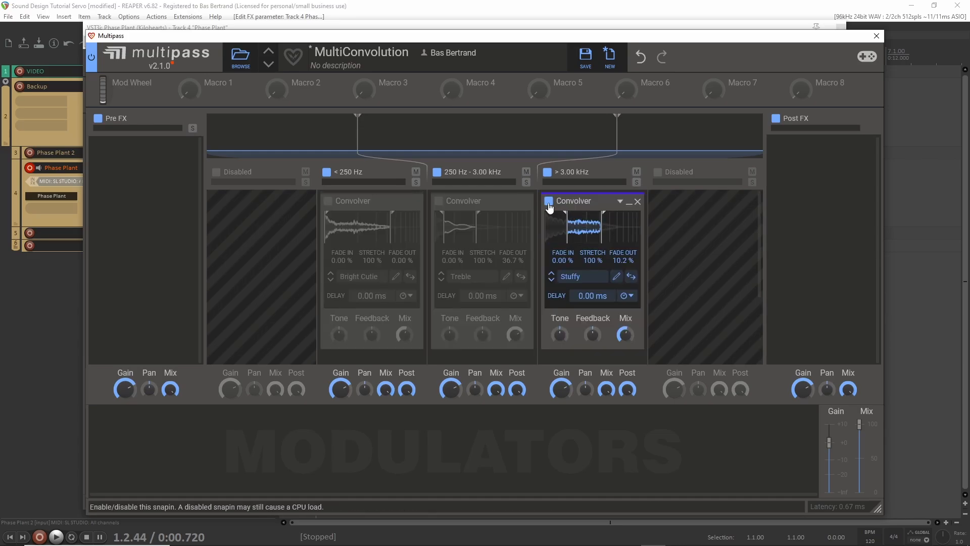
left_click(548, 201)
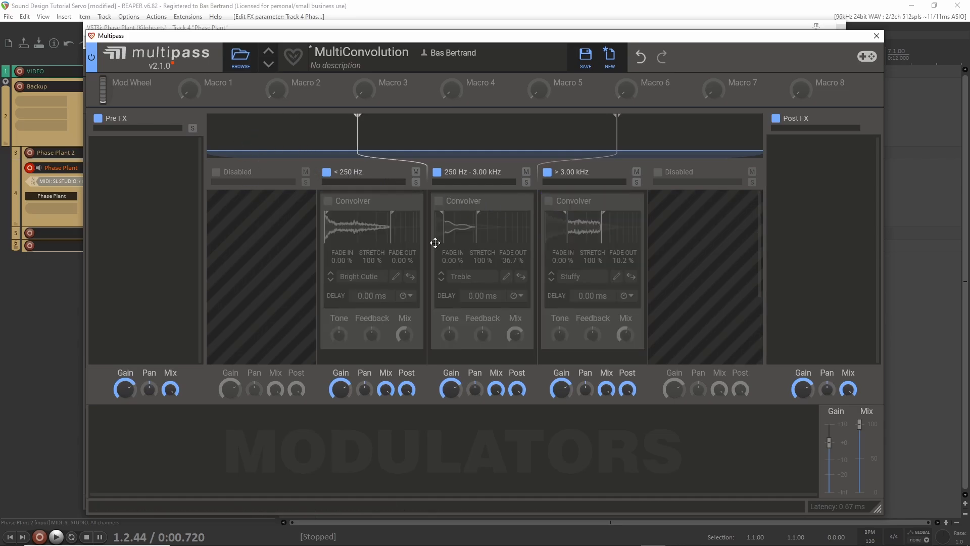
Add a second Convolver below the bypassed one in the below-250 Hz band
scroll(437, 234, "down", 3)
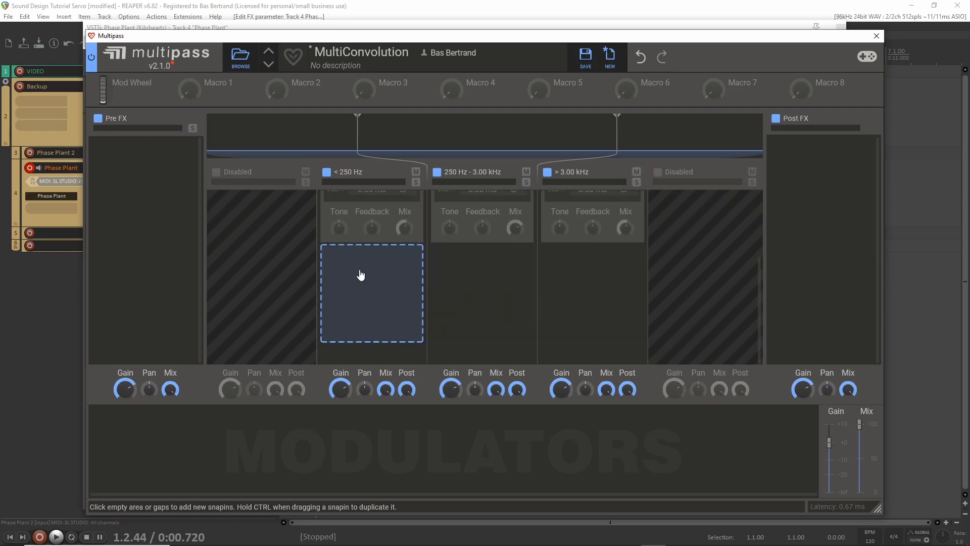
left_click(360, 271)
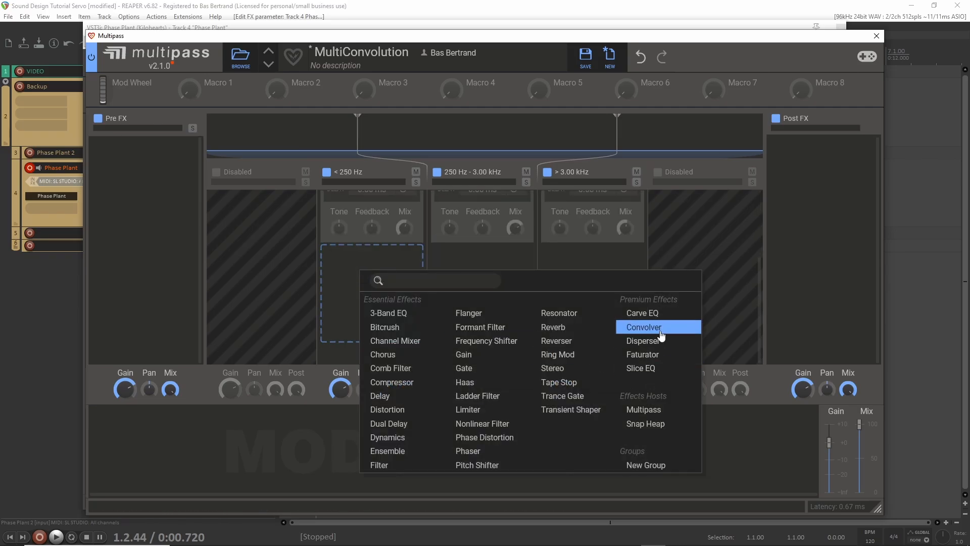
left_click(643, 327)
Check the bypassed Convolver's impulse response source and load Bright Cutie from Cabinets Guitar into the new Convolver
scroll(385, 266, "up", 1)
scroll(379, 265, "up", 2)
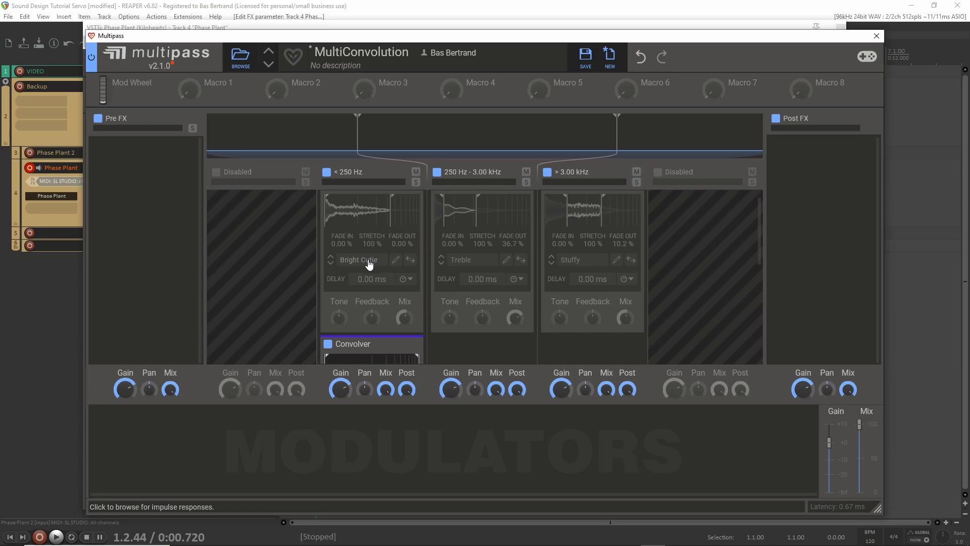
left_click(369, 261)
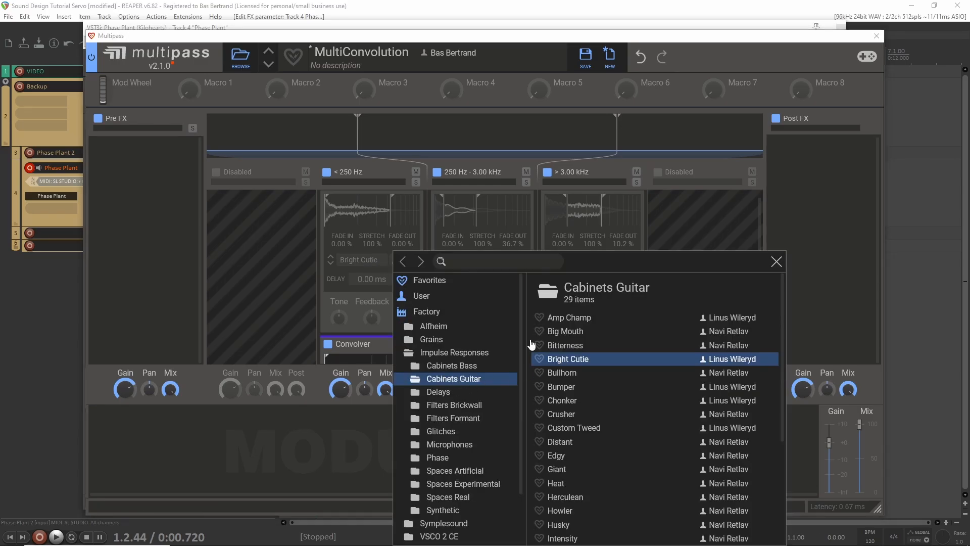
left_click(286, 283)
scroll(286, 283, "down", 3)
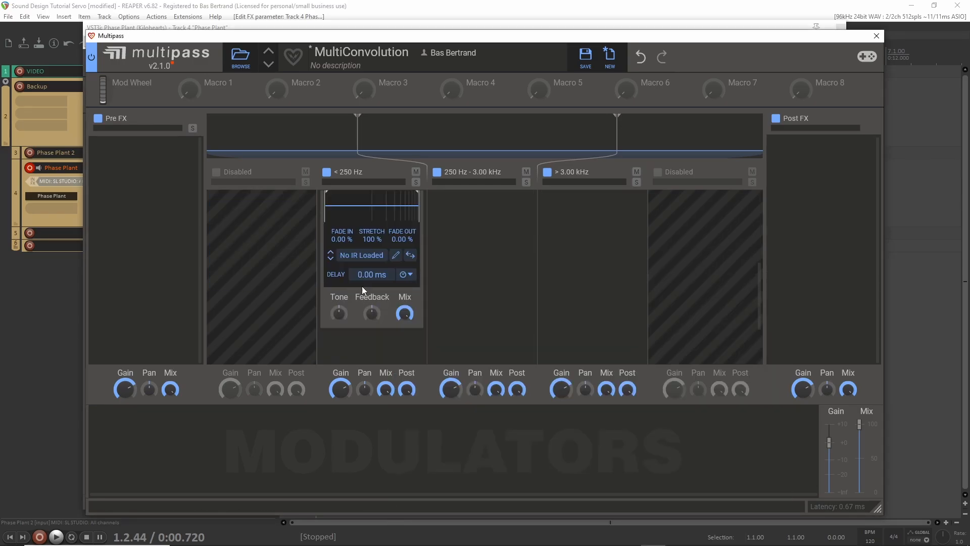
left_click(367, 259)
left_click(449, 377)
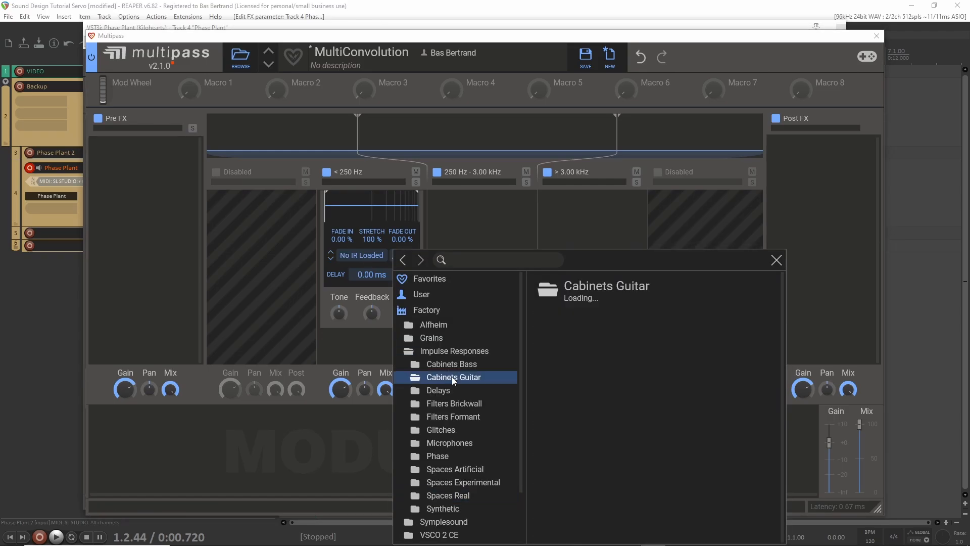
left_click(573, 357)
left_click(283, 313)
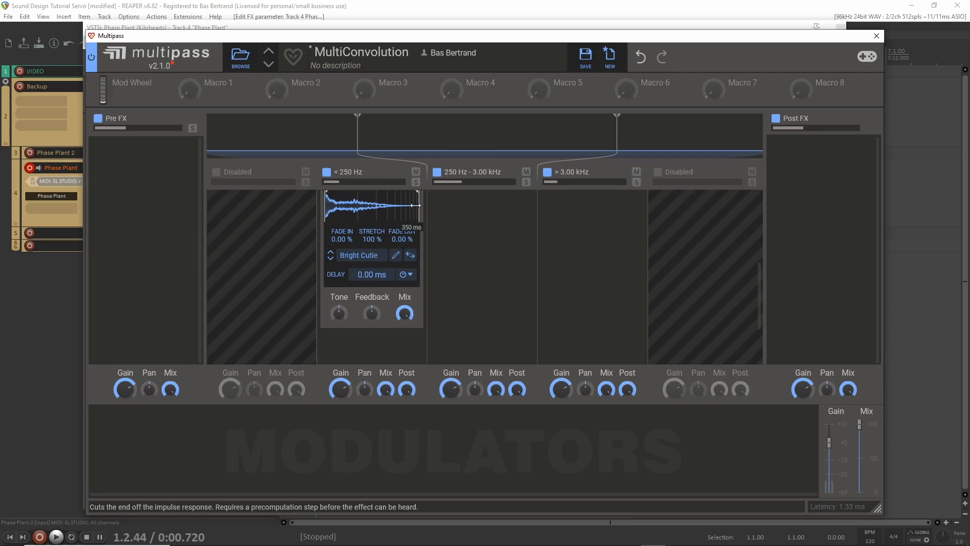
Cut off more than half of the new Convolver's impulse response from its end and lower its mix to around half
left_click_drag(416, 205, 362, 205)
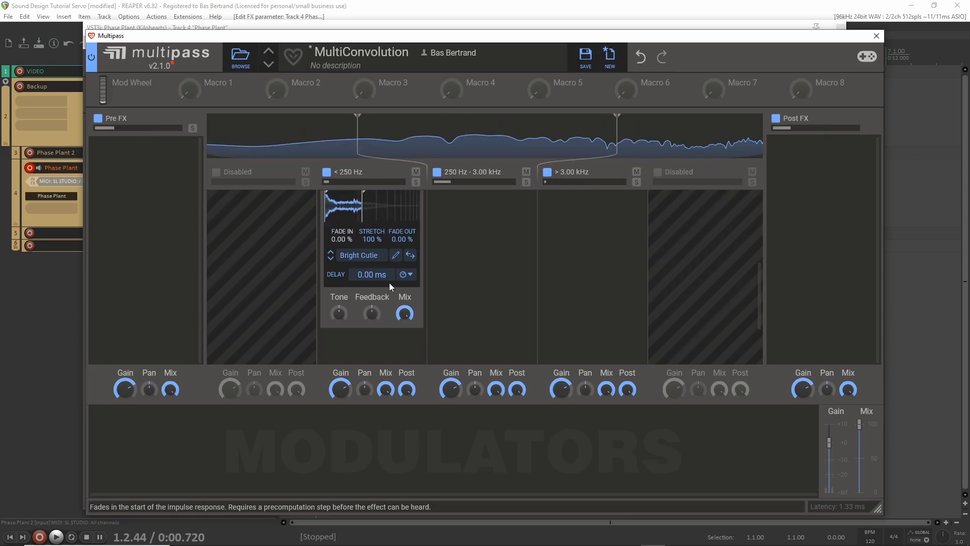
left_click_drag(405, 318, 405, 349)
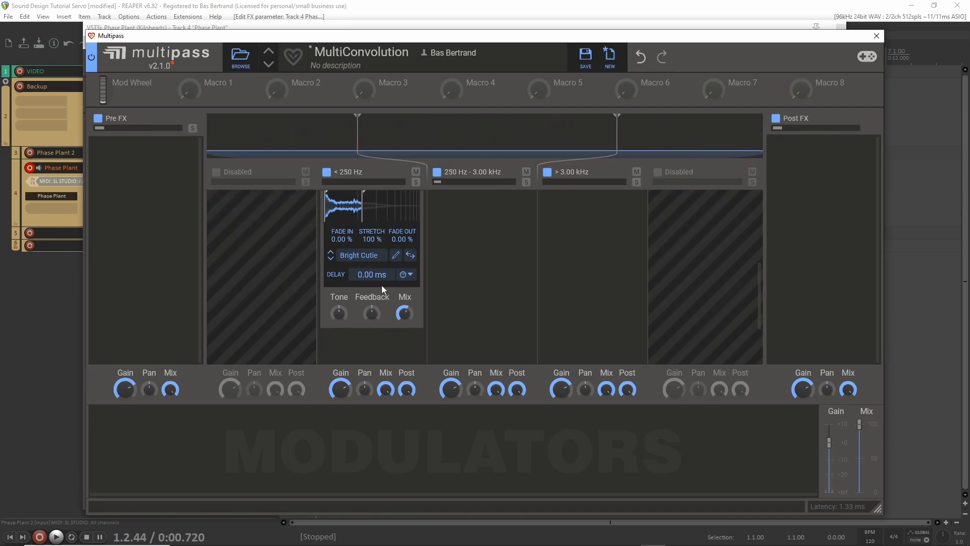
Duplicate the new Bright Cutie Convolver into the 250 Hz - 3.00 kHz band
scroll(377, 241, "up", 1)
scroll(377, 241, "up", 1)
left_click_drag(359, 246, 464, 253)
scroll(464, 253, "down", 1)
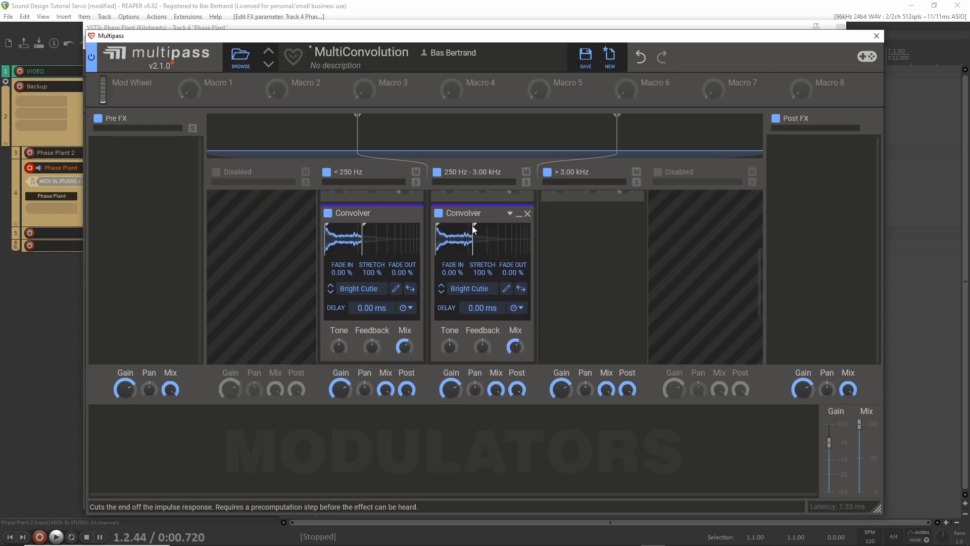
Check the bypassed middle-band Convolver's impulse response source and load Treble from Microphones into the duplicated Convolver
scroll(453, 217, "down", 1)
scroll(464, 253, "up", 4)
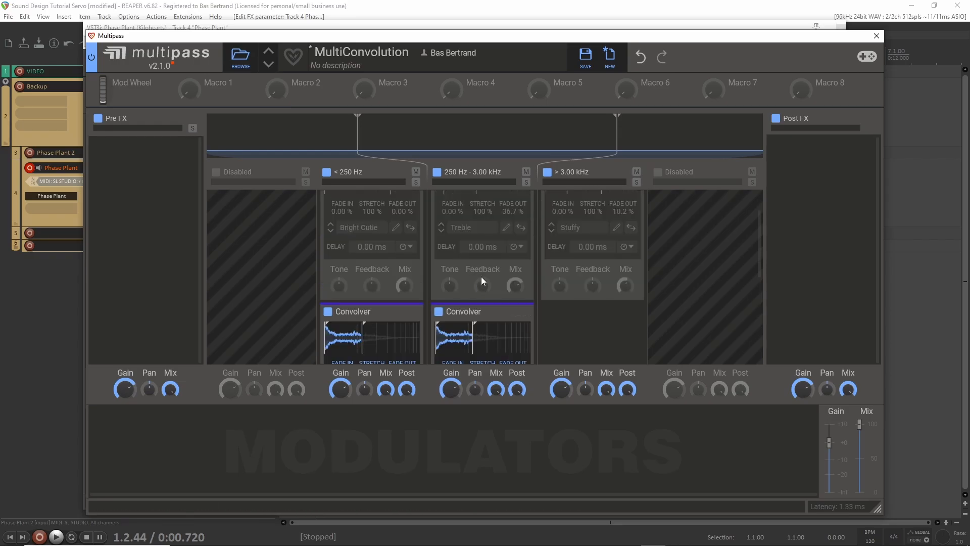
left_click(466, 228)
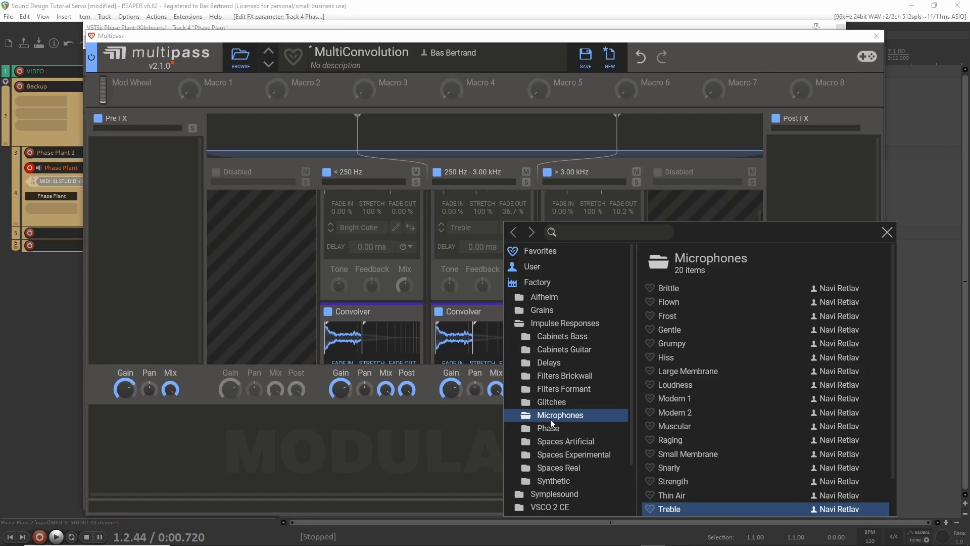
left_click(310, 275)
scroll(314, 274, "down", 3)
left_click(461, 289)
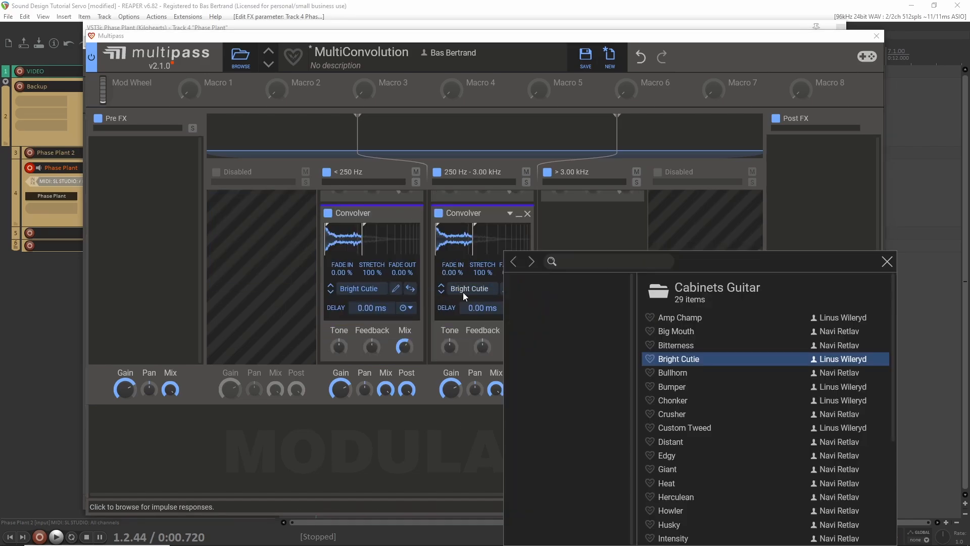
left_click(602, 444)
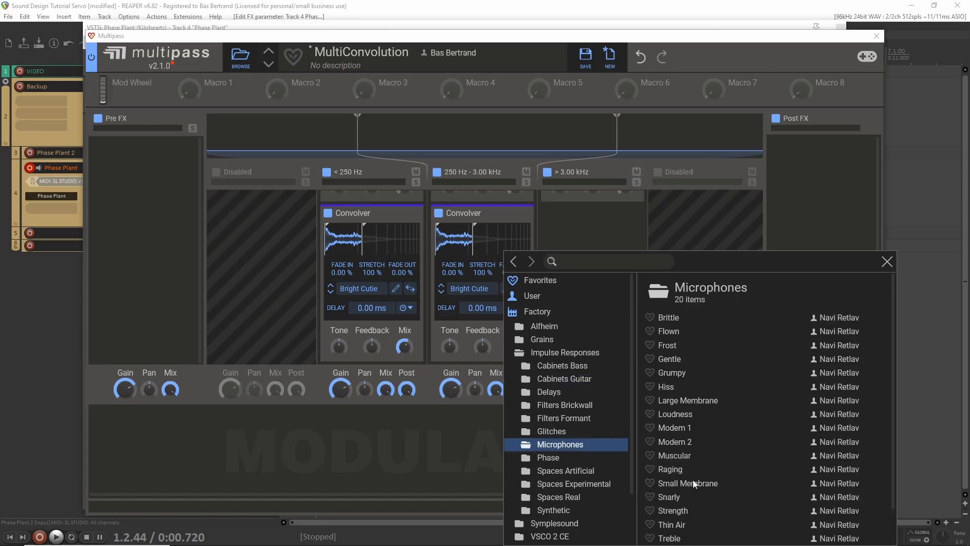
left_click(670, 538)
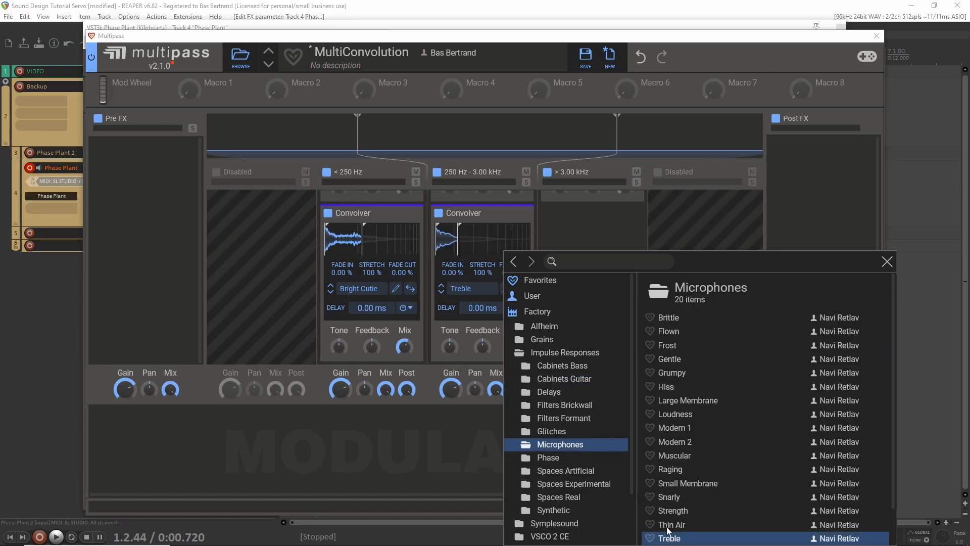
Extend the middle-band Treble impulse response's end trim to about half its length and shift both trim points slightly forward in time
left_click(595, 221)
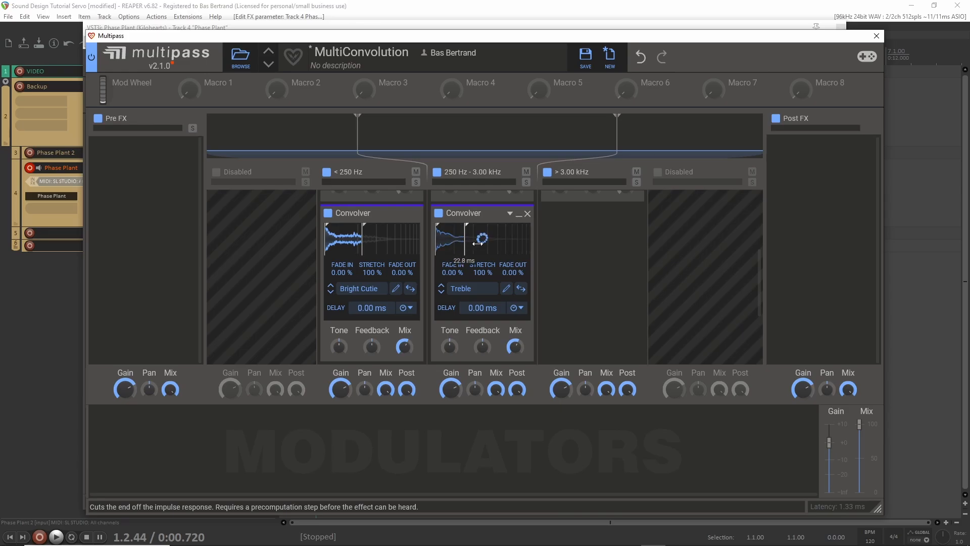
left_click_drag(478, 244, 484, 244)
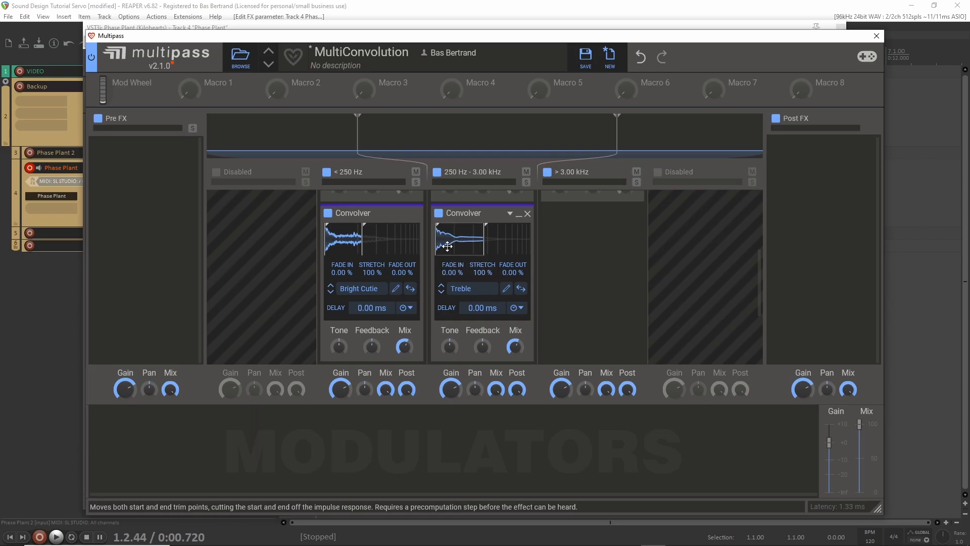
left_click_drag(448, 246, 463, 247)
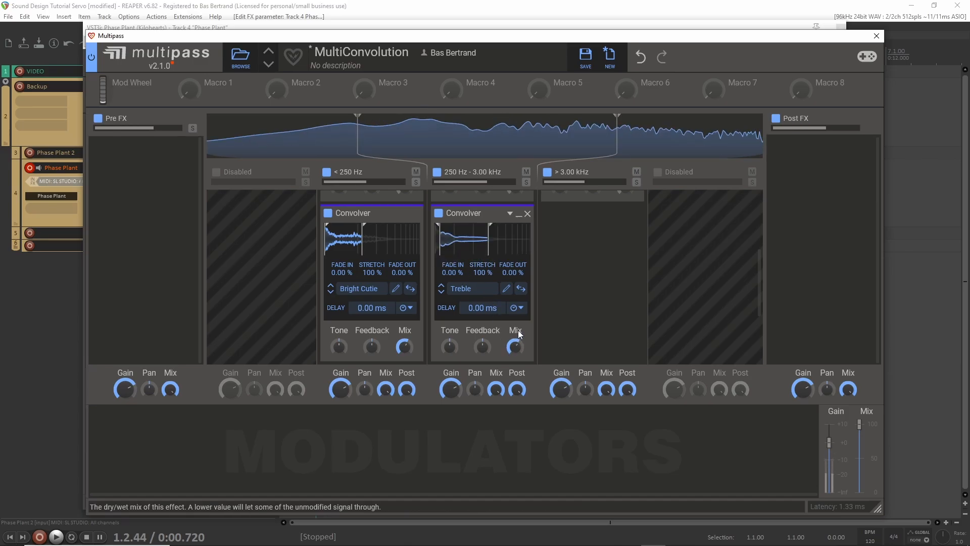
Duplicate the Treble Convolver into the > 3.00 kHz band, below that band's bypassed Convolver
scroll(510, 283, "up", 4)
scroll(508, 272, "down", 3)
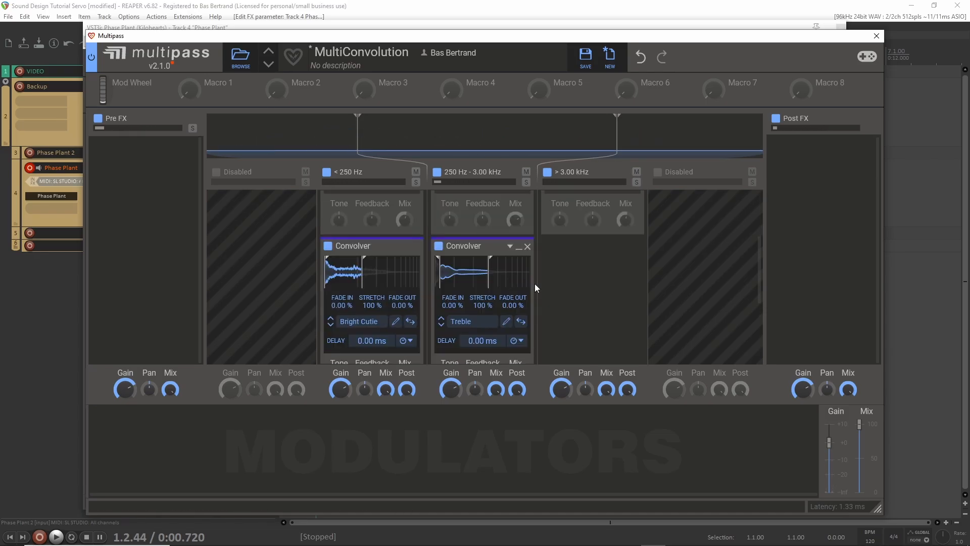
left_click_drag(471, 246, 597, 268)
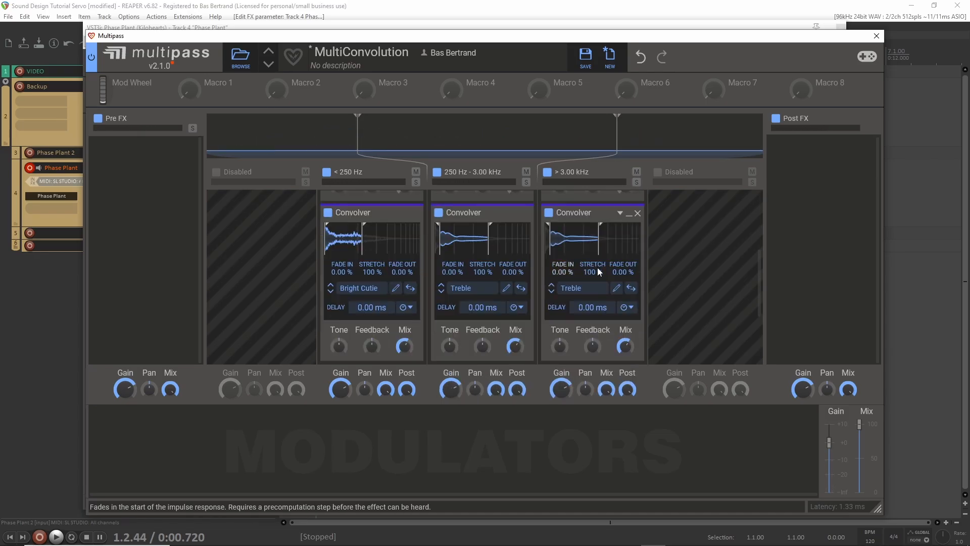
Check the bypassed high-band Convolver's impulse response source and load Stuffy from Cabinets Guitar into the duplicated Convolver
left_click(579, 289)
left_click(628, 379)
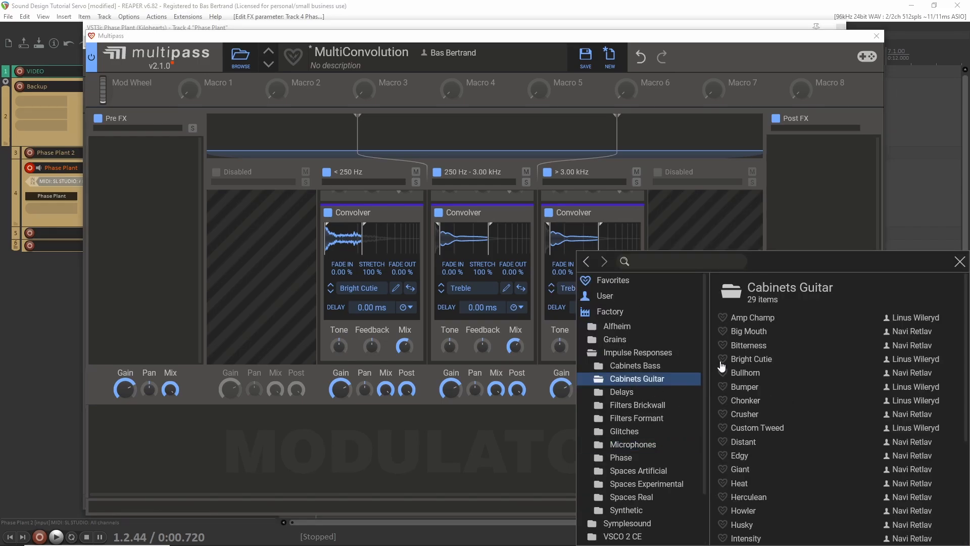
left_click(662, 227)
scroll(592, 253, "up", 2)
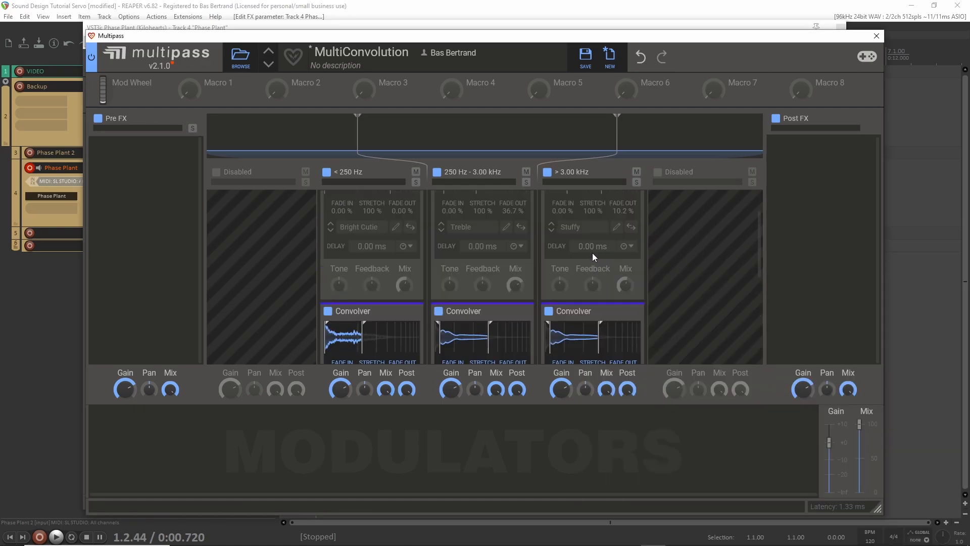
left_click(586, 231)
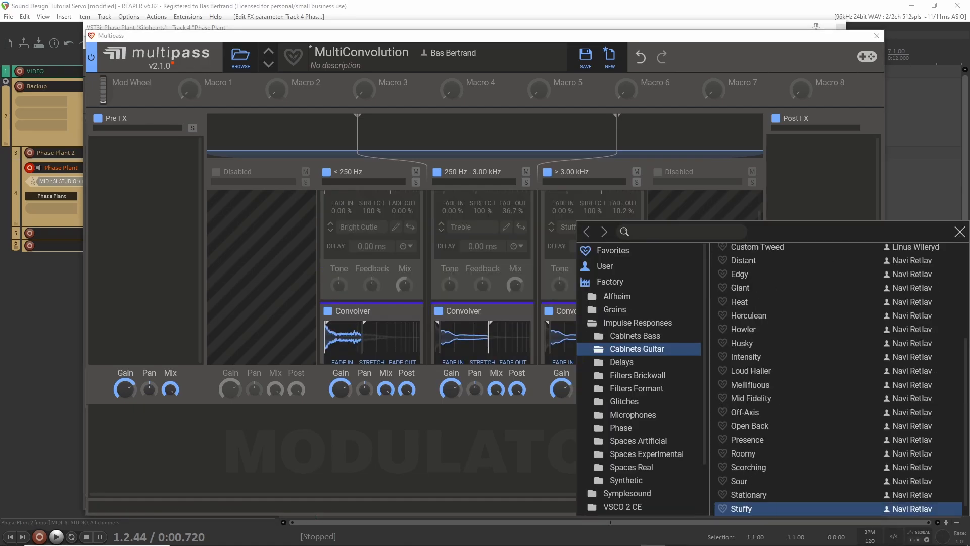
left_click(569, 322)
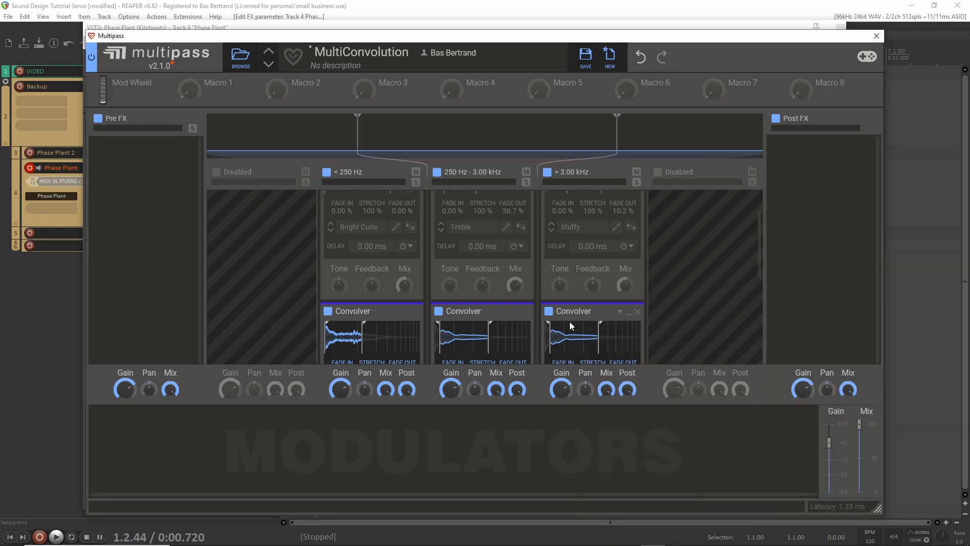
scroll(571, 324, "down", 2)
left_click(581, 291)
scroll(780, 496, "down", 4)
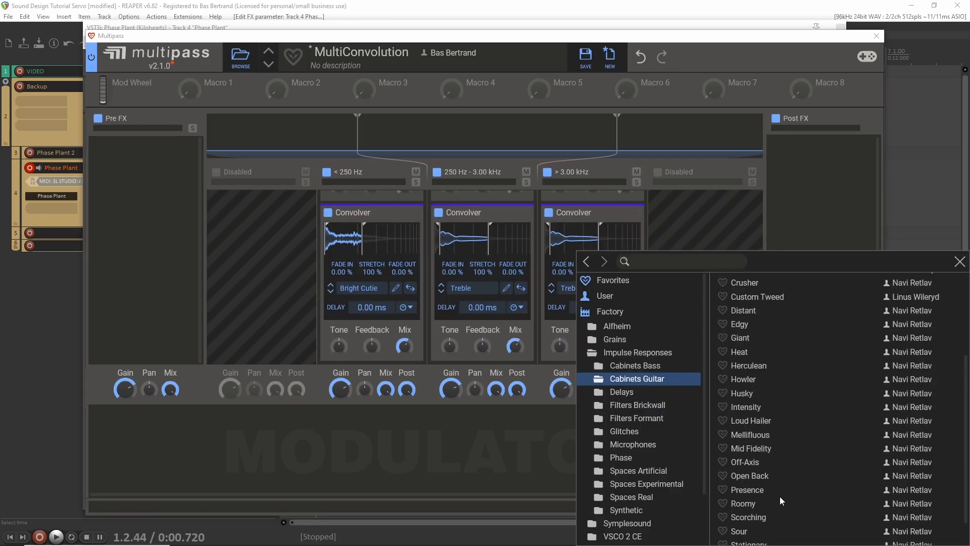
left_click(742, 526)
left_click(696, 217)
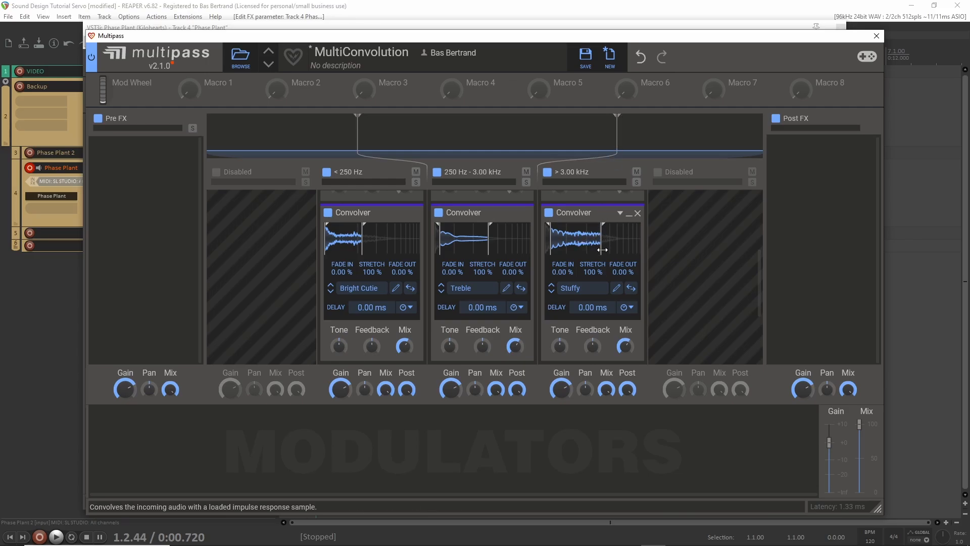
Lower the upper band crossover to 1.74 kHz and fine-tune the trim windows of Stuffy and Treble, placing Treble's at about 1.57–42.5 ms
left_click_drag(578, 242, 582, 243)
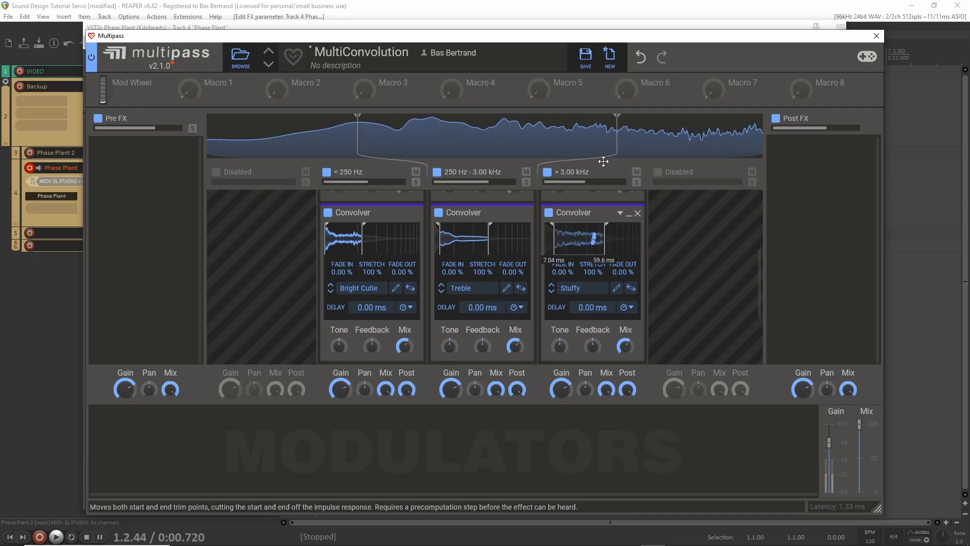
left_click_drag(616, 138, 560, 130)
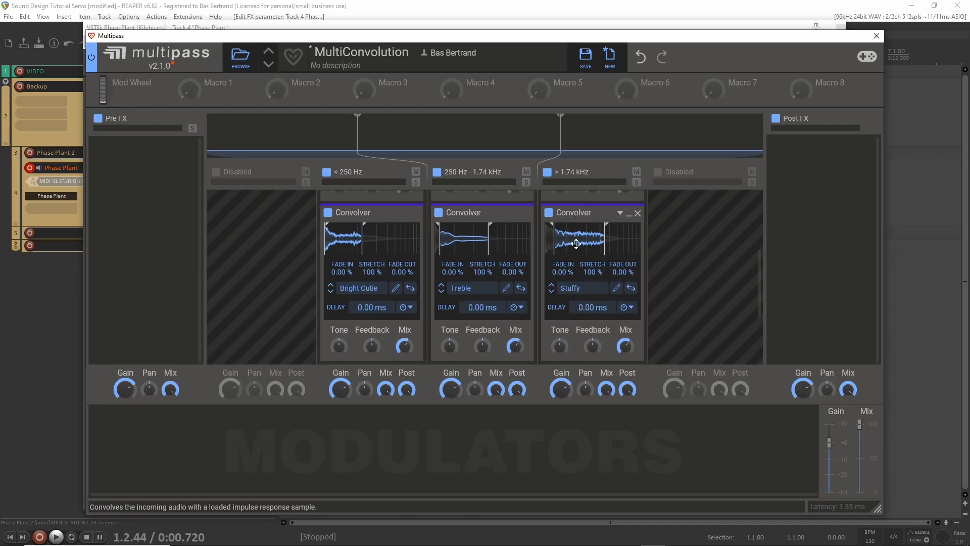
left_click_drag(575, 241, 571, 241)
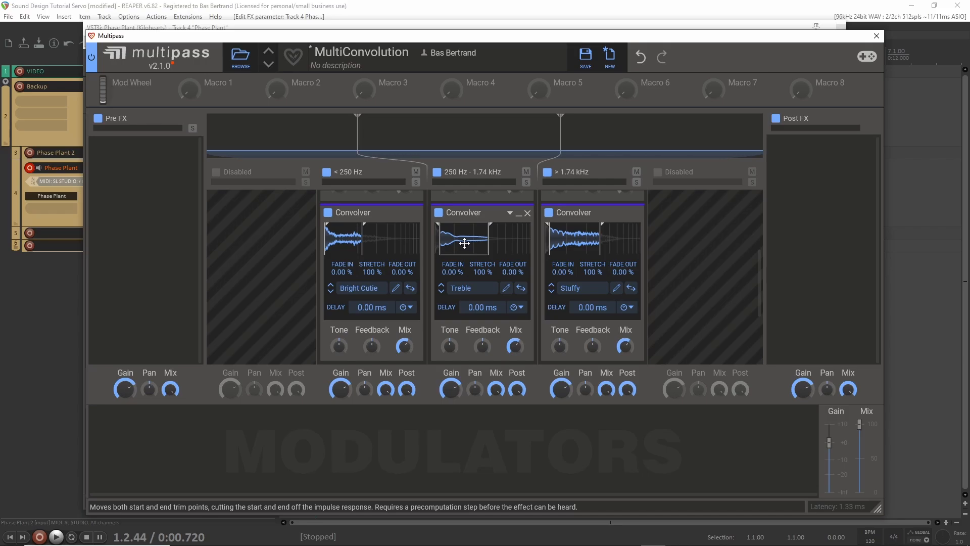
left_click_drag(465, 243, 463, 245)
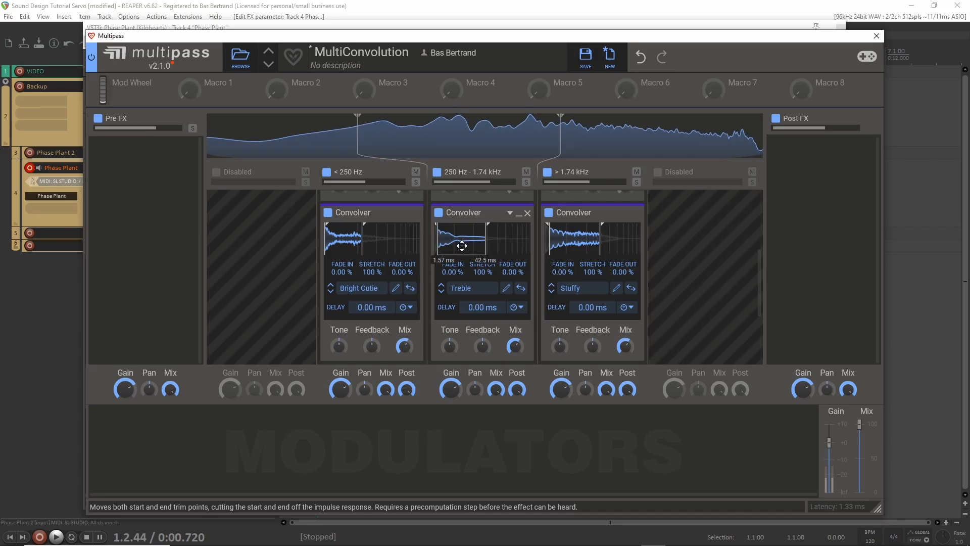
Close Multipass and add an Overdrive Distortion to the end of Lane 3 with its drive at about 0.48 dB
left_click(878, 38)
scroll(750, 227, "down", 3)
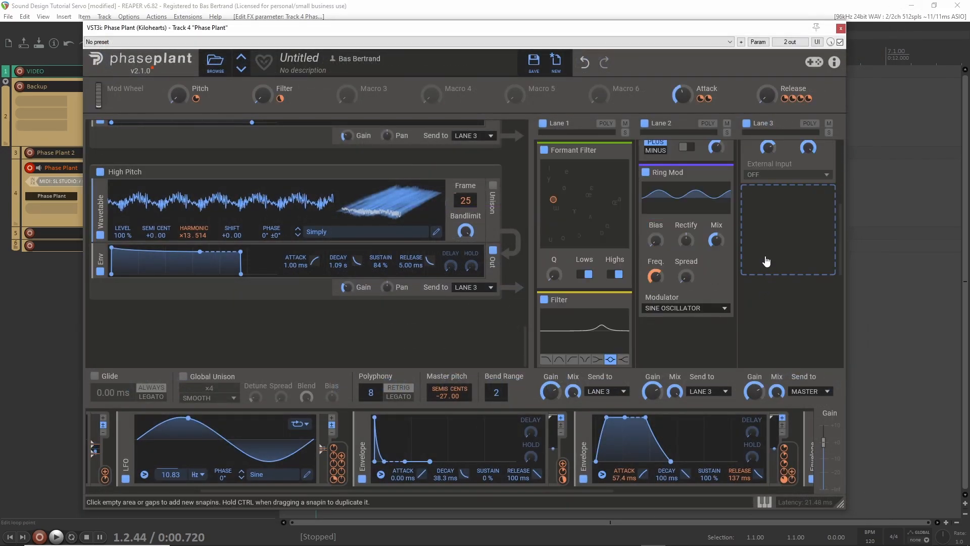
left_click(786, 220)
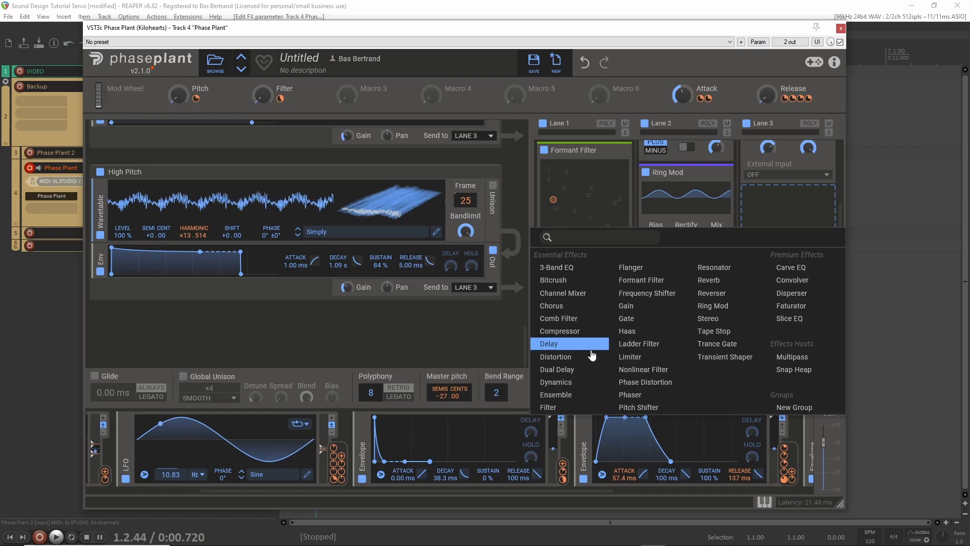
left_click(577, 357)
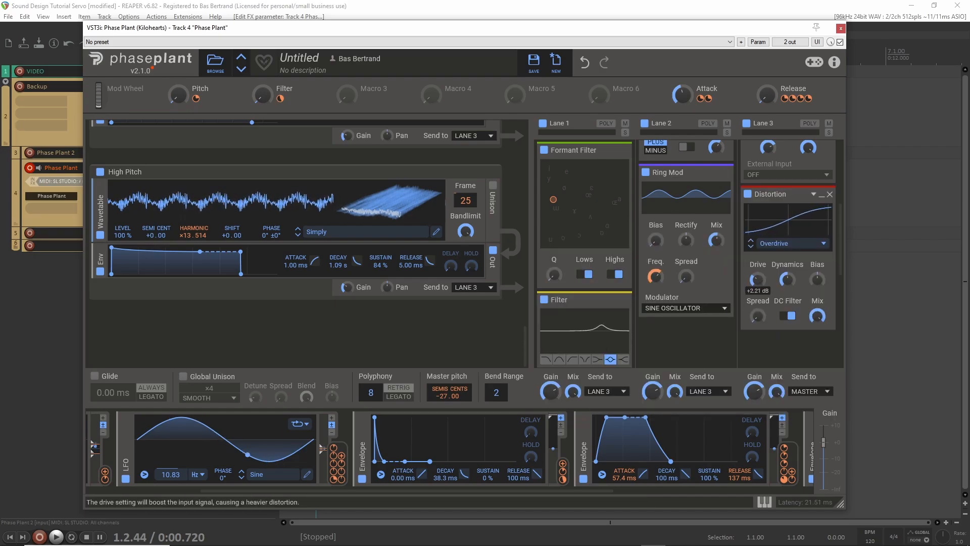
left_click_drag(757, 278, 757, 283)
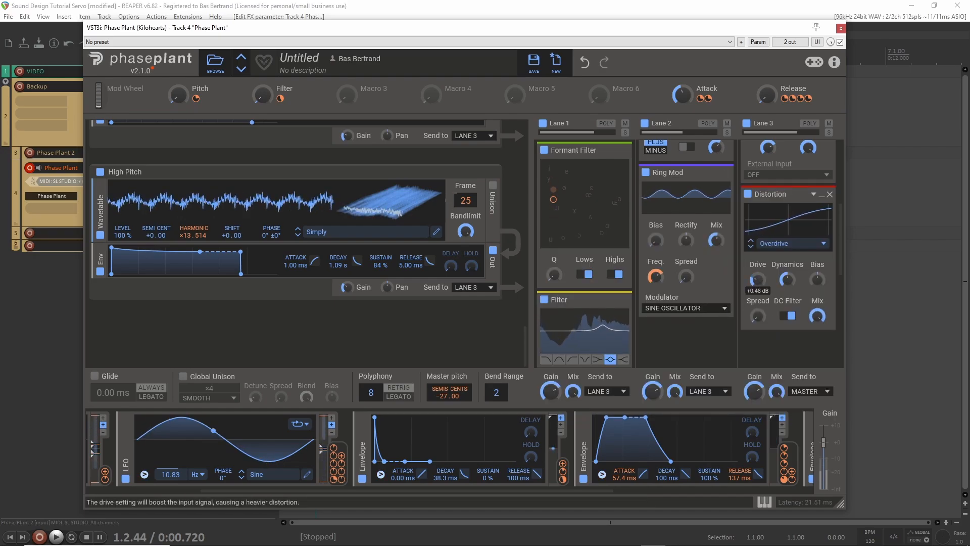
scroll(758, 283, "down", 3)
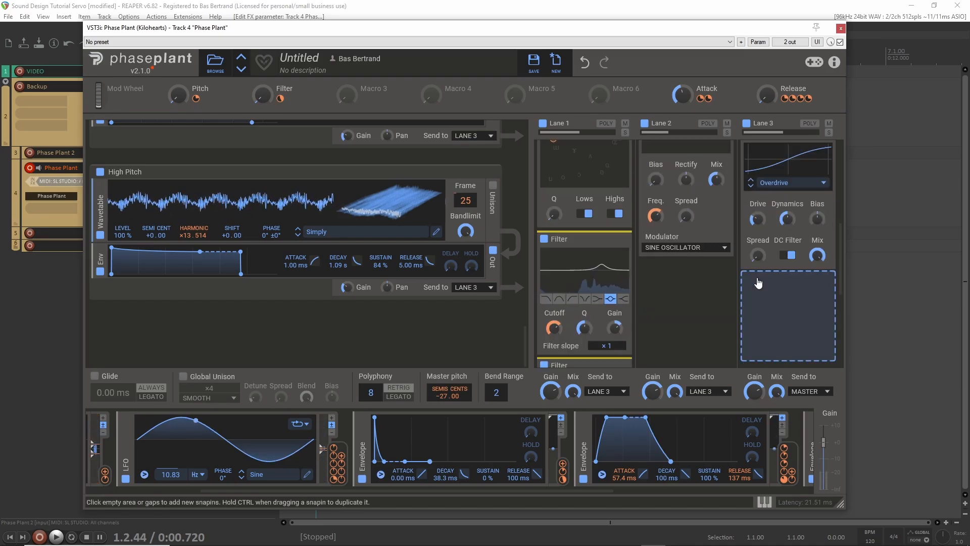
scroll(758, 283, "down", 2)
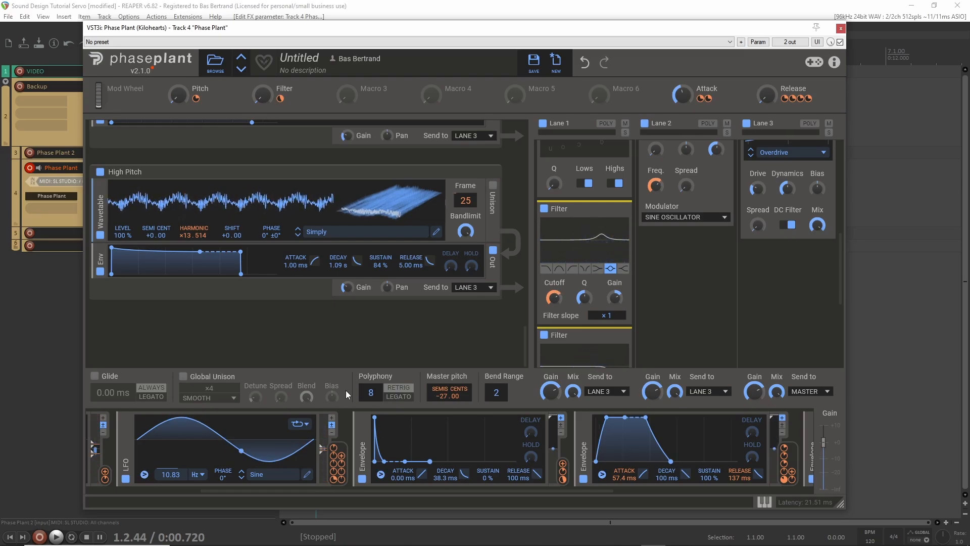
Make the patch monophonic with a polyphony of 1 and Legato voice handling, and enable Glide
left_click_drag(368, 395, 369, 429)
left_click(383, 397)
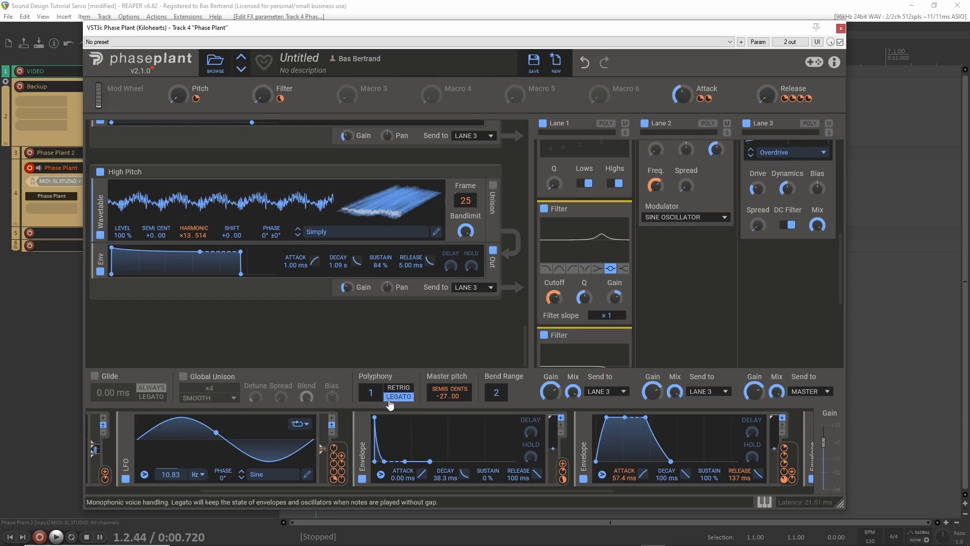
left_click(94, 377)
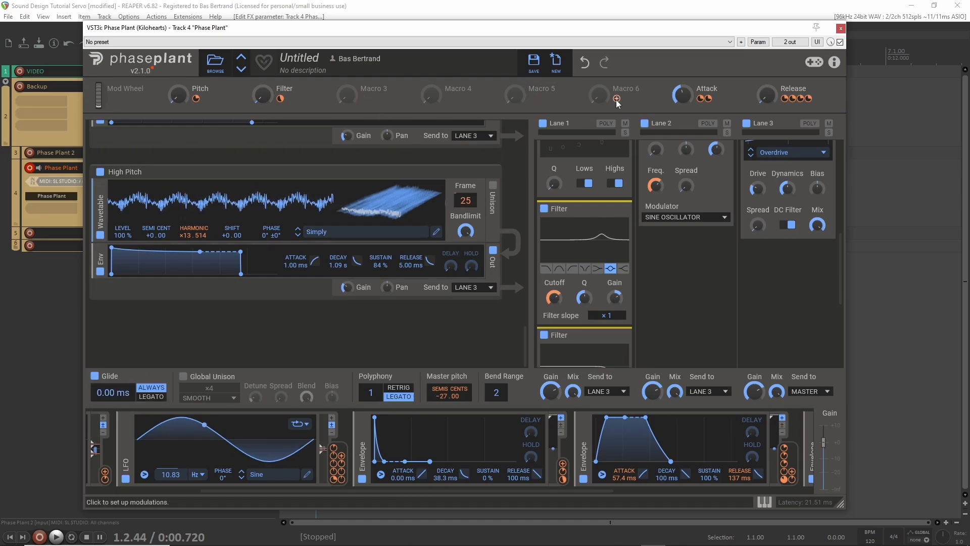
Assign Macro 6 to modulate the glide time, and rename the macro Glide with its value turned up to nearly half
left_click_drag(617, 99, 126, 369)
left_click_drag(113, 404, 113, 375)
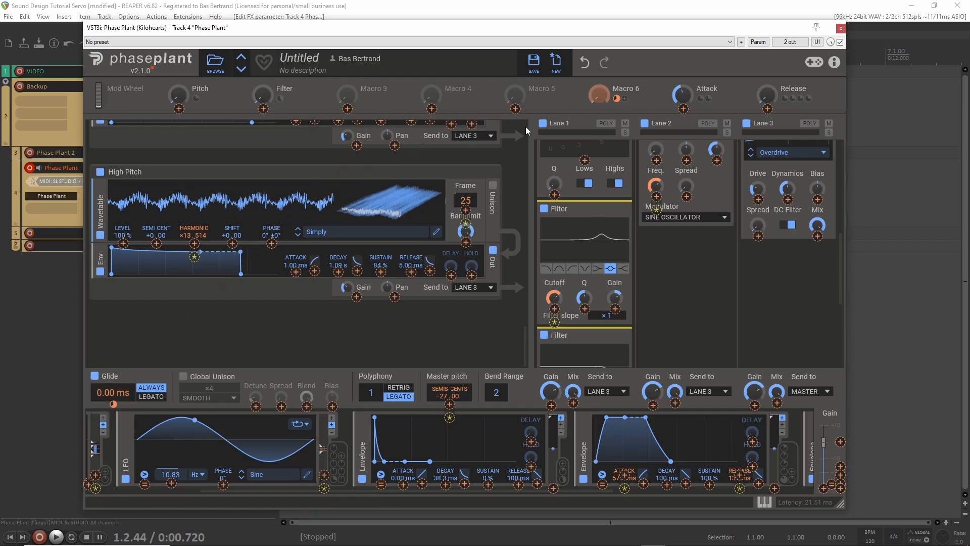
double_click(627, 89)
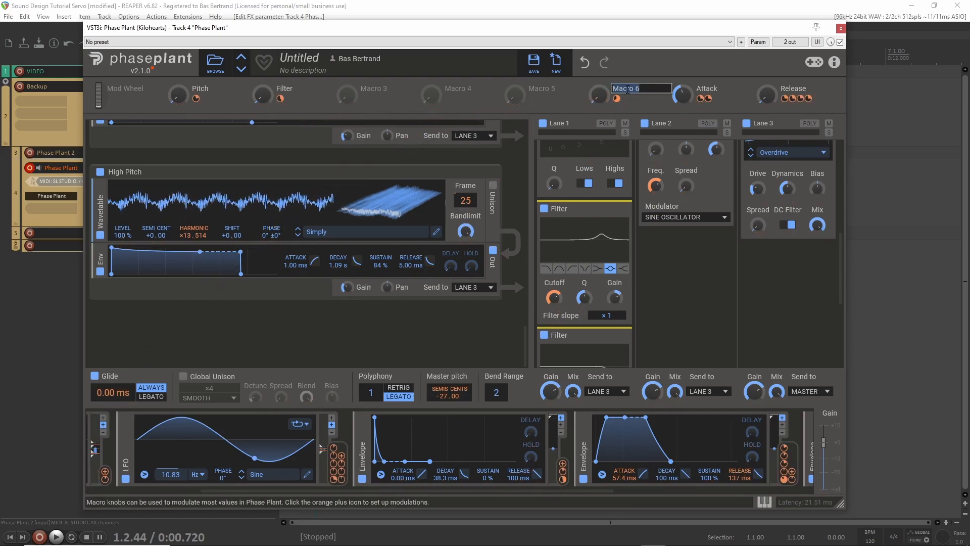
type("Glide")
key("Return")
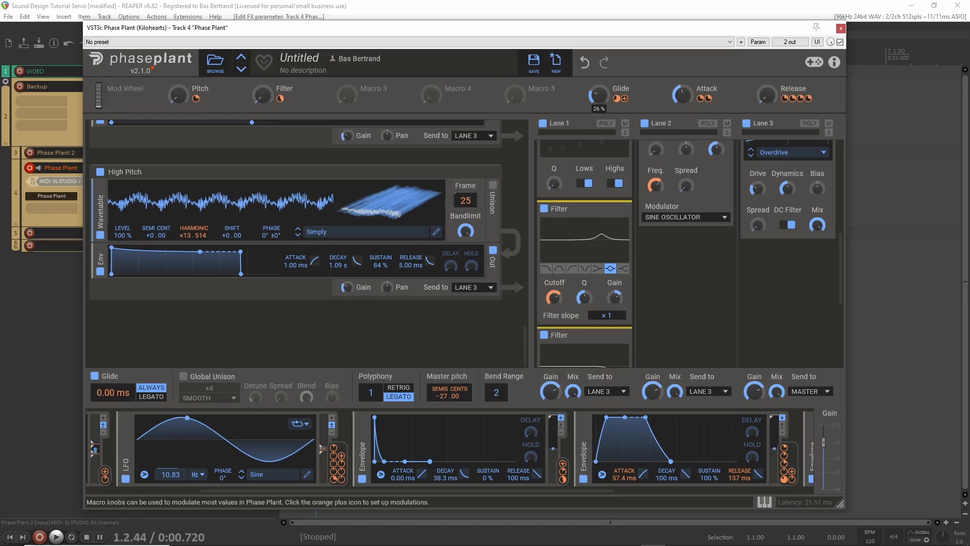
left_click_drag(599, 96, 600, 91)
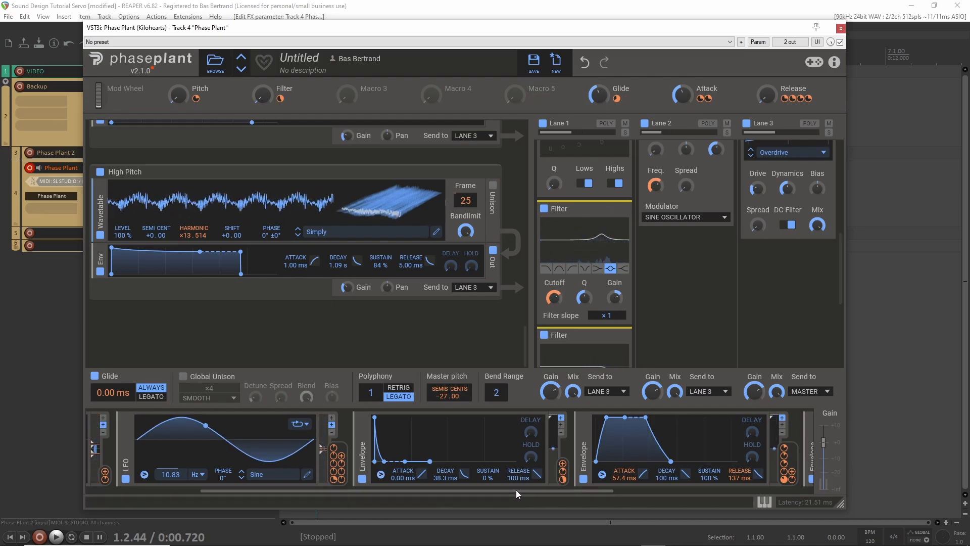
Set the ×9.514 harmonic wavetable group's output gain to about -19.25 dB and slightly raise the High Pitch group's gain
scroll(517, 490, "left", 1)
scroll(303, 287, "up", 3)
scroll(303, 287, "up", 6)
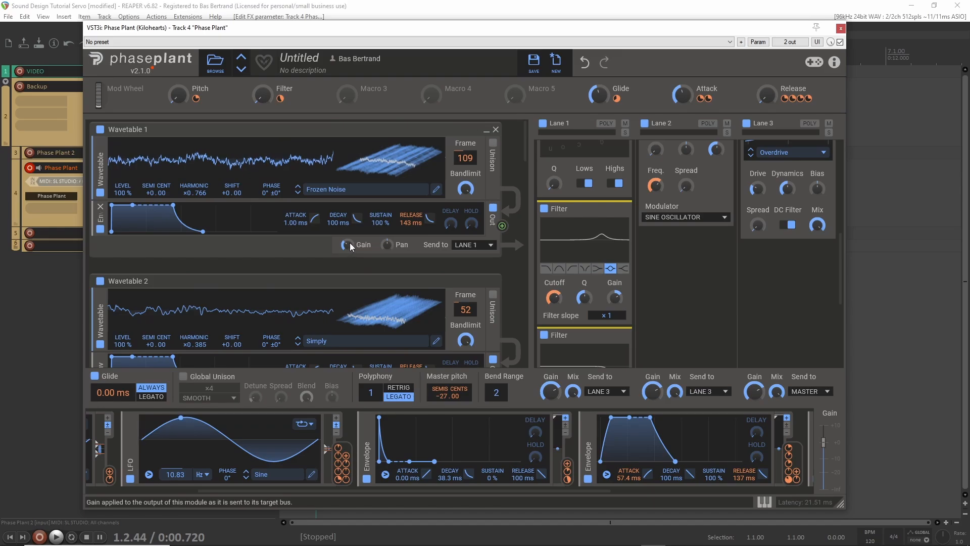
scroll(256, 216, "down", 5)
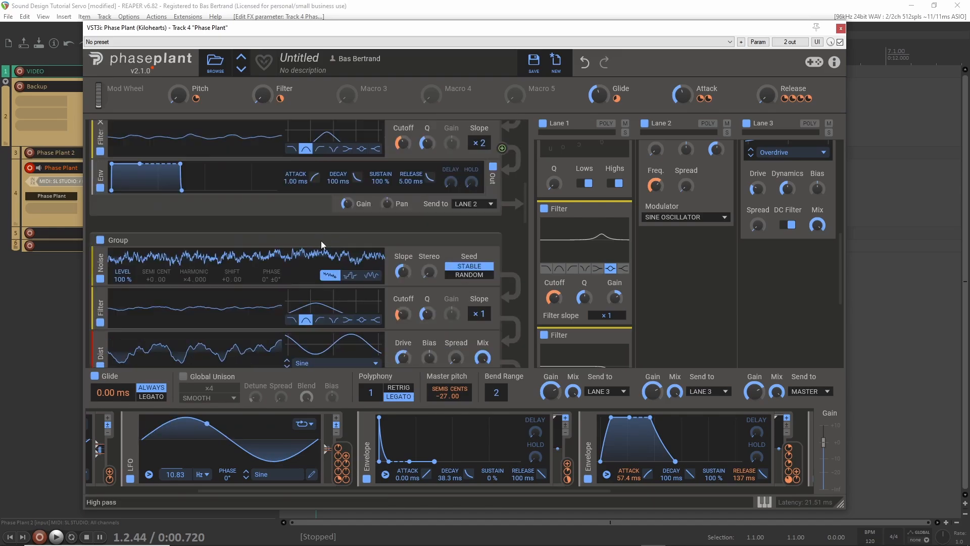
scroll(320, 242, "up", 8)
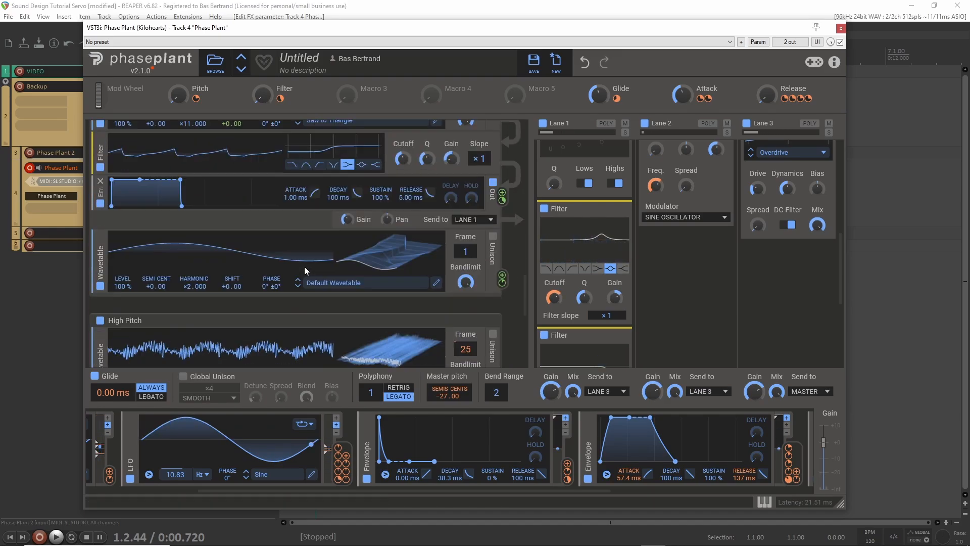
scroll(304, 266, "down", 4)
scroll(309, 276, "down", 2)
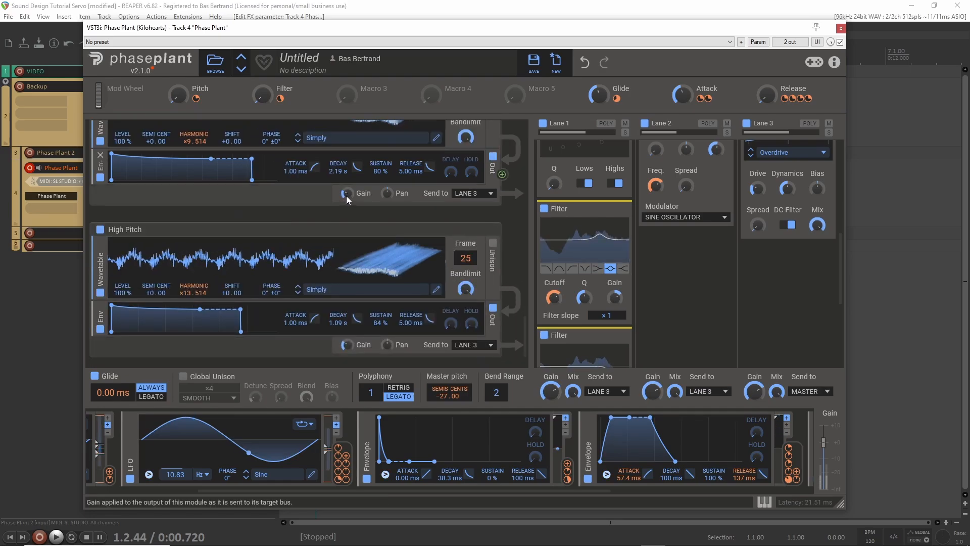
left_click_drag(346, 196, 346, 188)
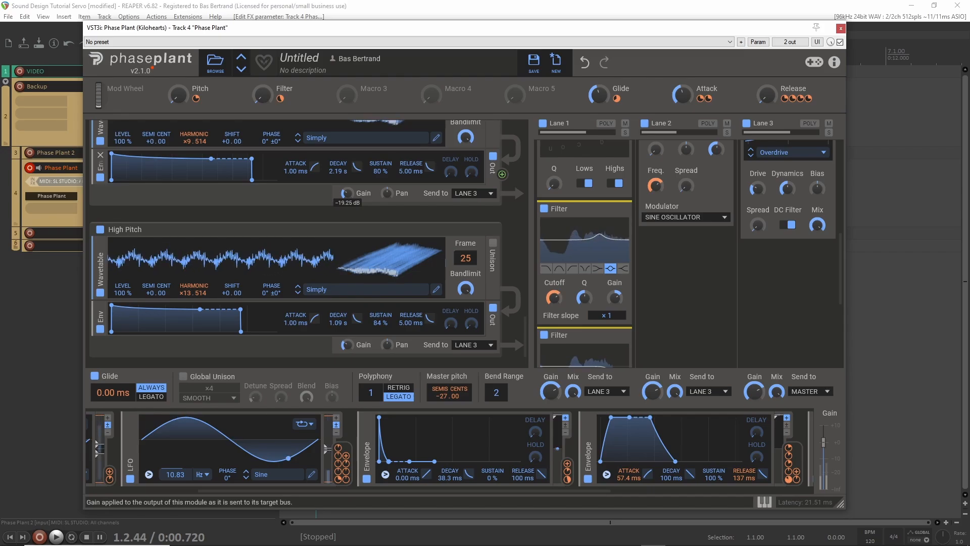
left_click_drag(347, 346, 347, 341)
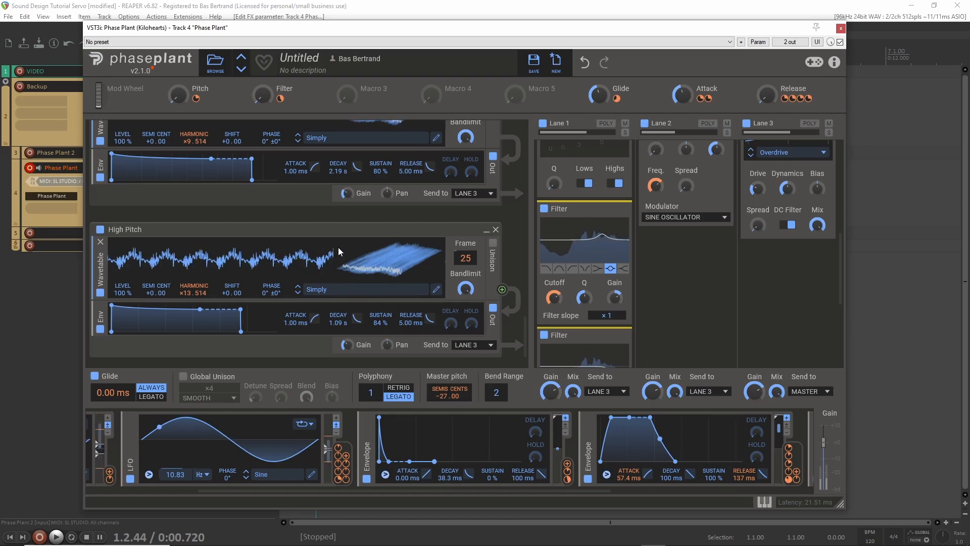
Duplicate the High Pitch generator group, including its LFO modulation of the harmonic, directly below the original
scroll(333, 250, "down", 1)
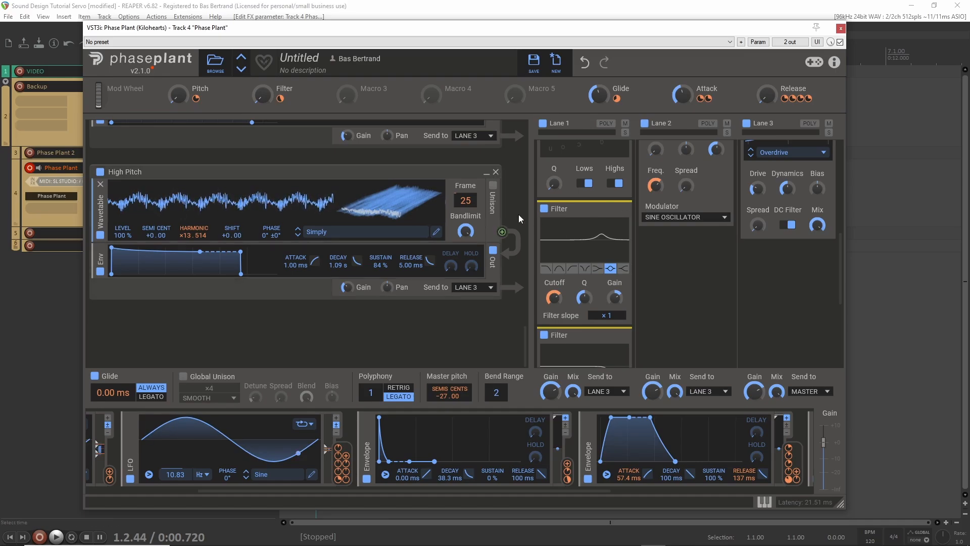
left_click_drag(338, 447, 195, 245)
left_click_drag(170, 170, 174, 303)
scroll(210, 265, "down", 3)
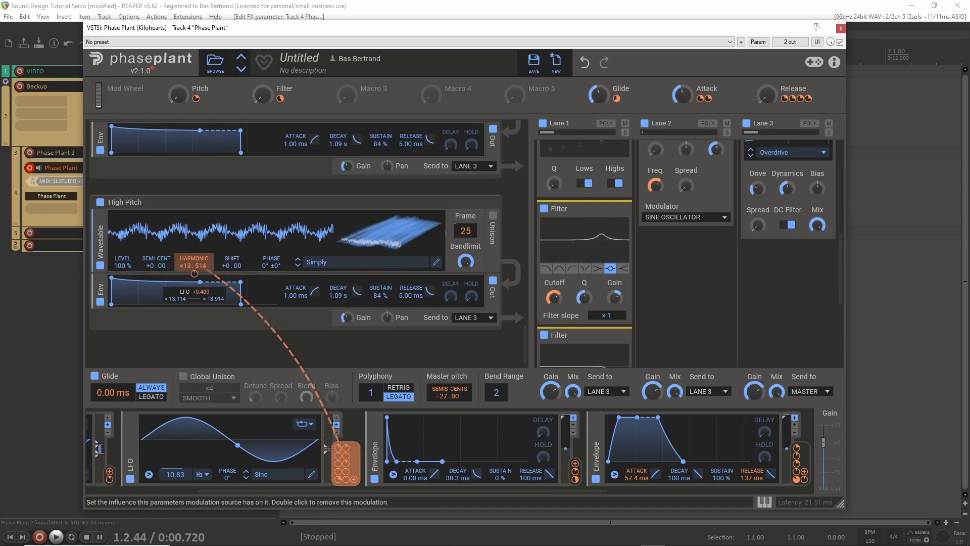
Remove the LFO modulation from the duplicated High Pitch group's harmonic and add an Envelope modulator after the 10.83 Hz LFO with a 1.28 s attack
double_click(196, 276)
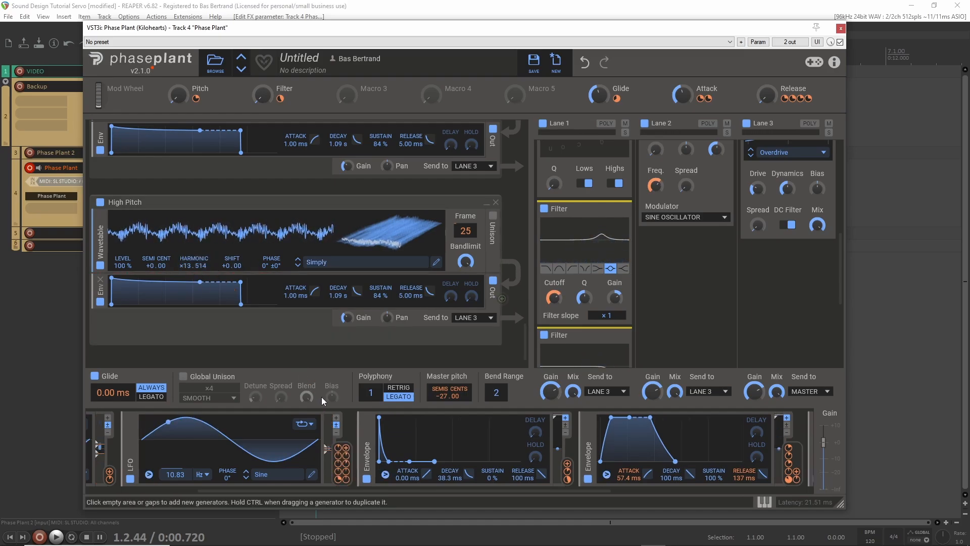
left_click(360, 430)
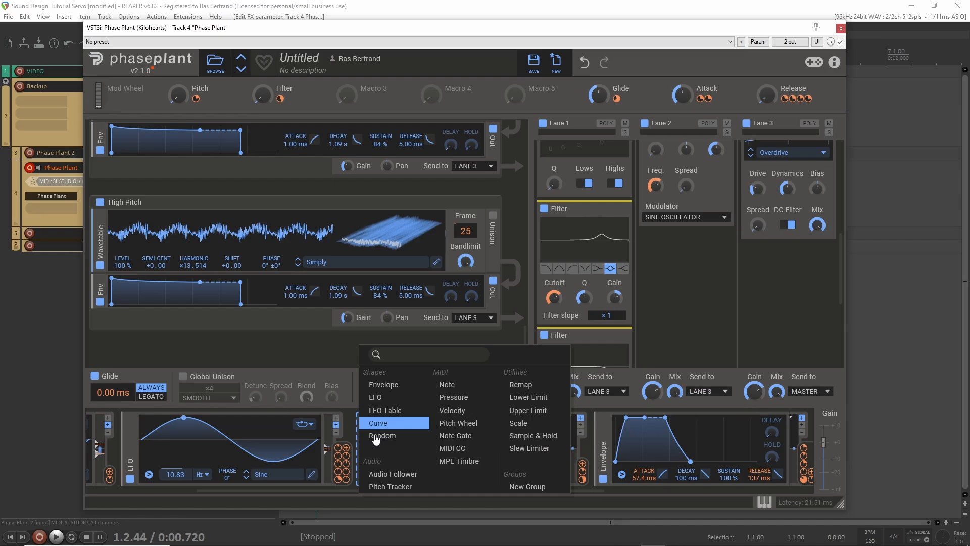
left_click(392, 385)
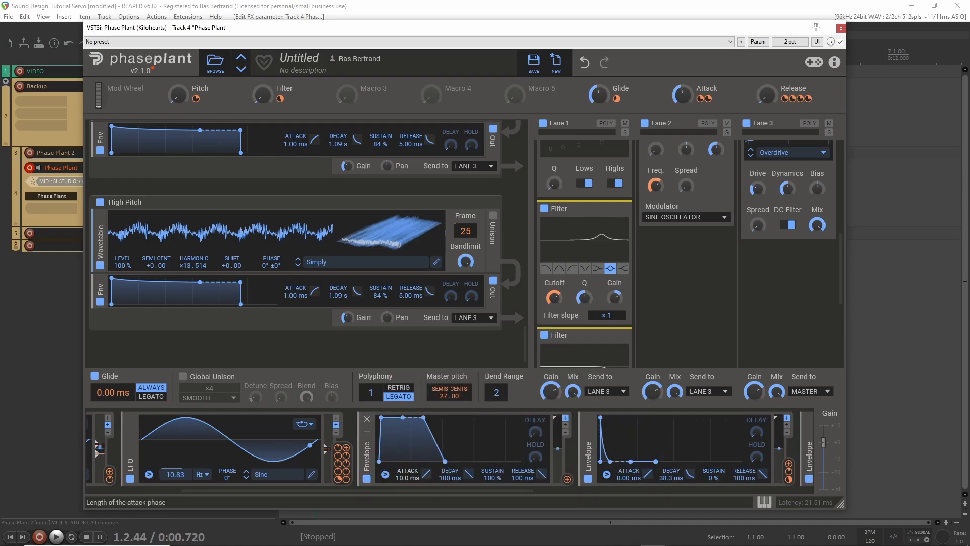
left_click_drag(407, 478, 408, 423)
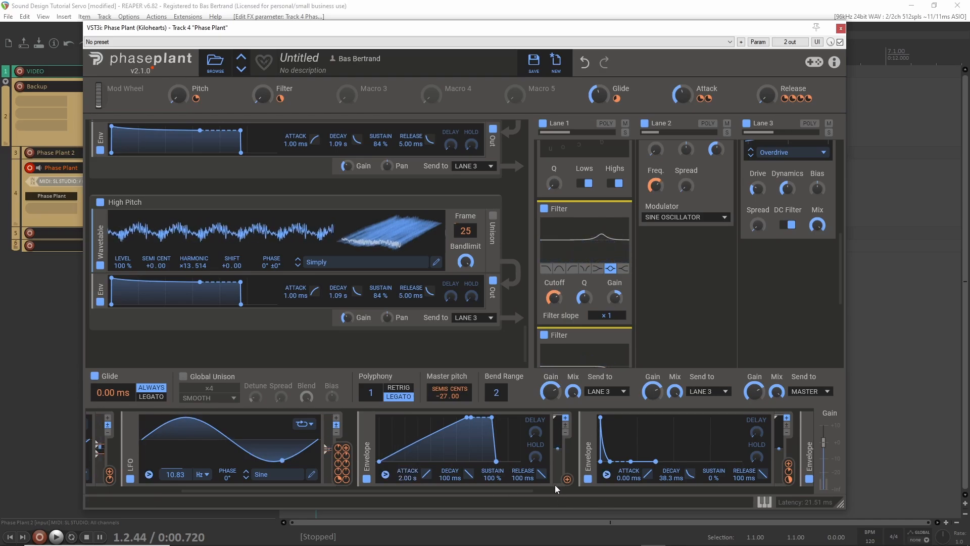
left_click_drag(414, 473, 413, 483)
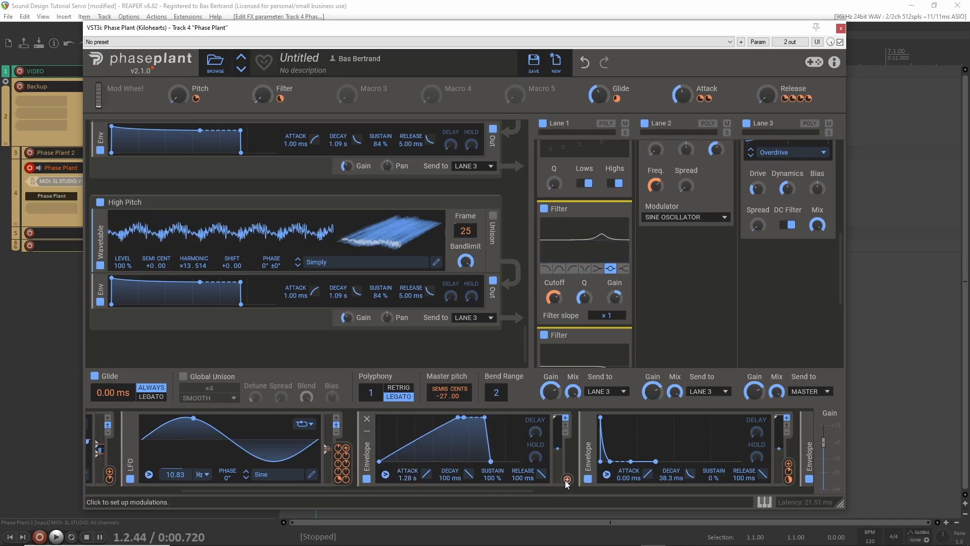
Modulate the duplicated High Pitch group's harmonic with the new envelope, using an amount of about +0.875
left_click_drag(566, 479, 196, 290)
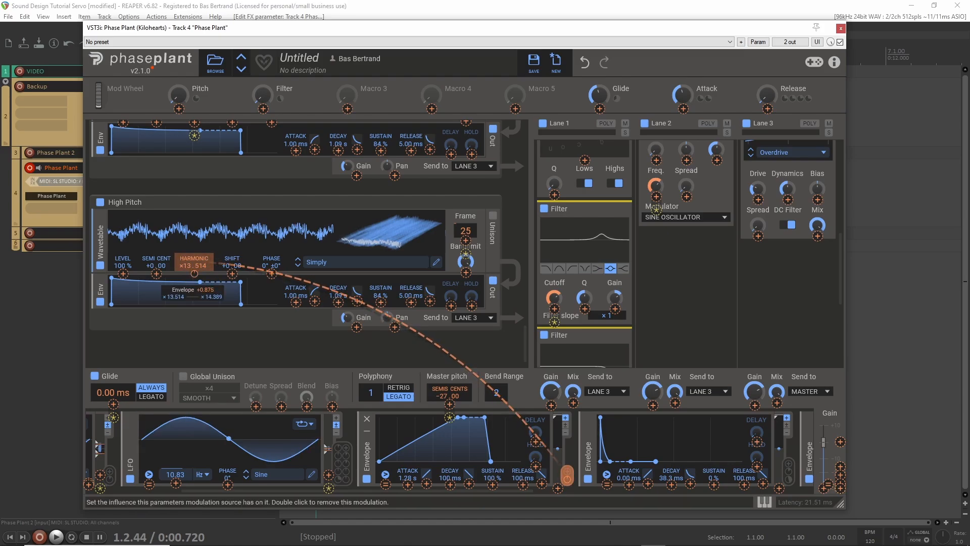
left_click_drag(194, 273, 194, 269)
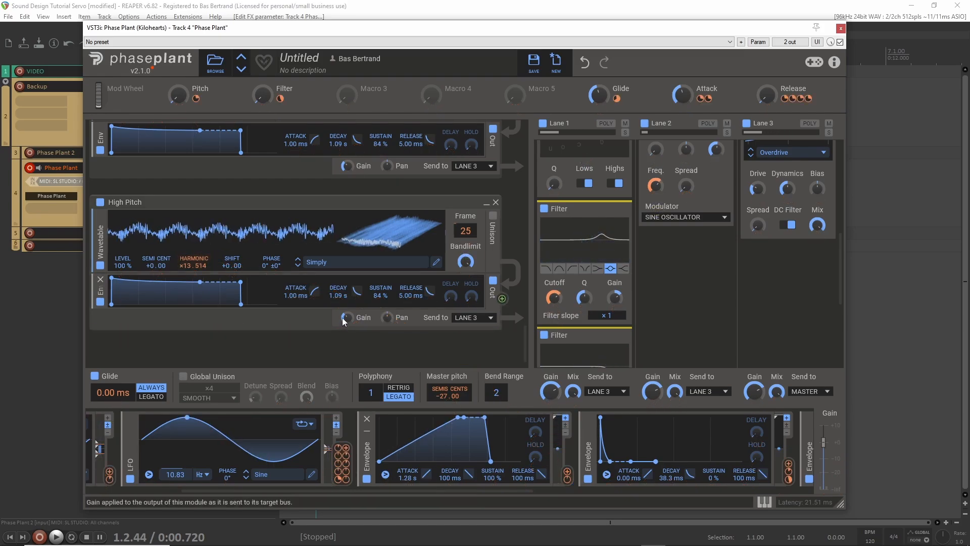
Switch the duplicated High Pitch group's wavetable to Singularity and set its output gain to about -18.47 dB
left_click_drag(347, 317, 347, 309)
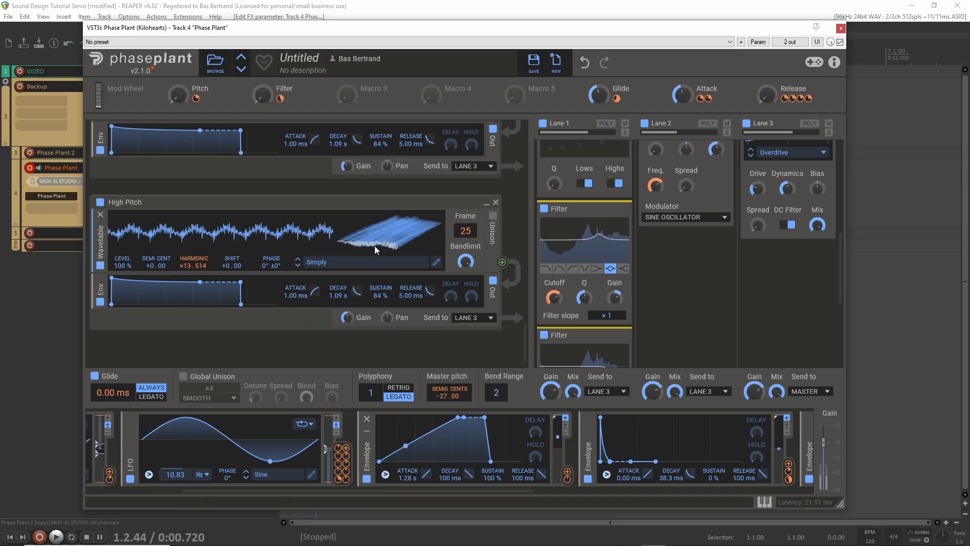
left_click(297, 265)
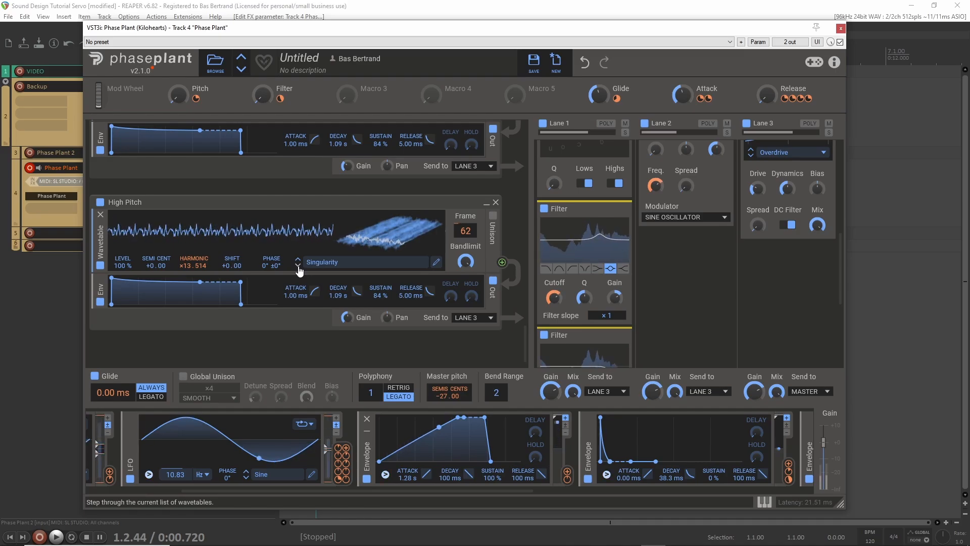
mouse_move(347, 318)
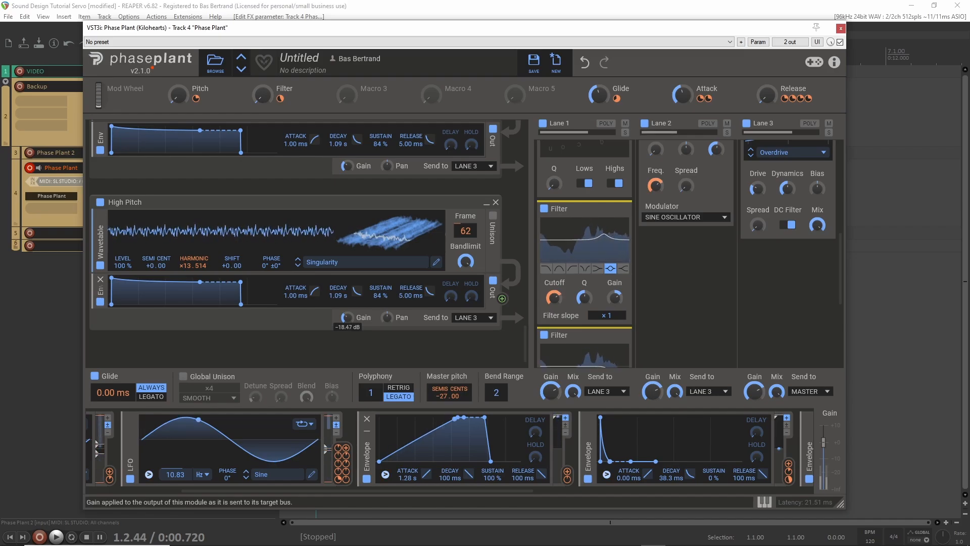
left_click(333, 261)
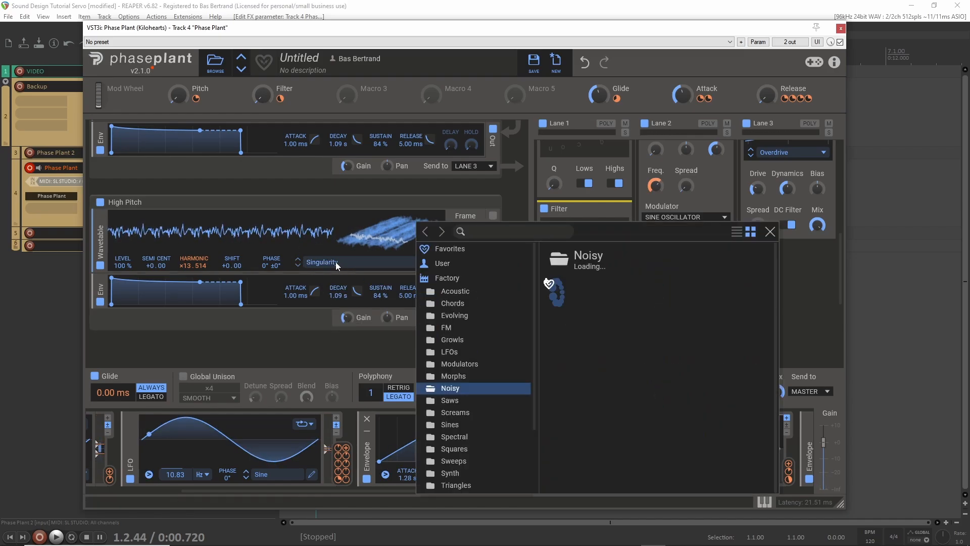
left_click(282, 359)
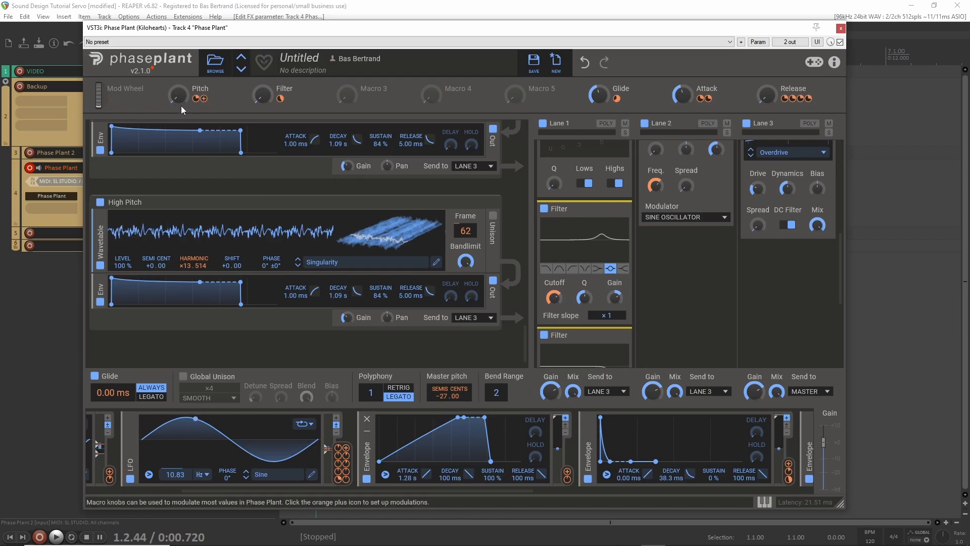
Try out the Filter macro and raise the Pitch macro to about 14%
scroll(590, 268, "down", 6)
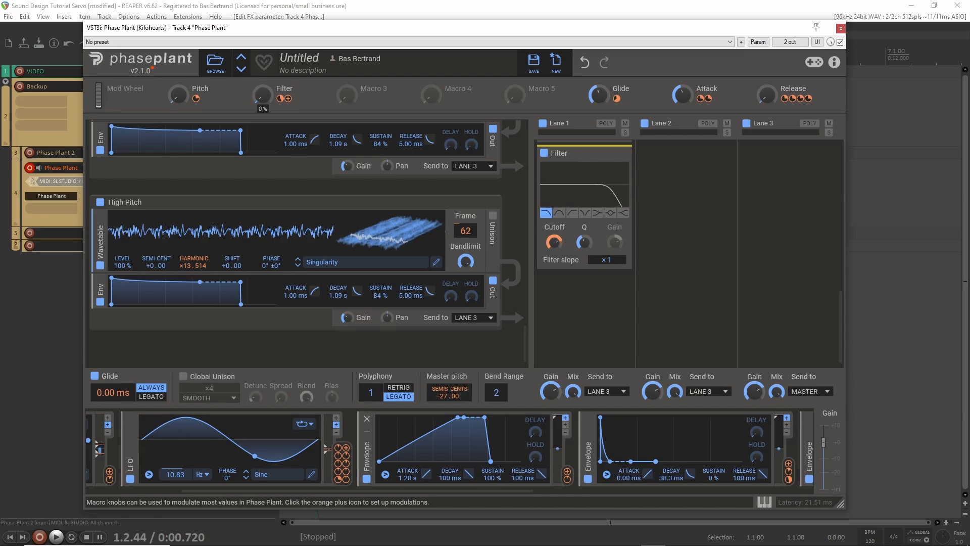
left_click_drag(263, 95, 263, 90)
left_click_drag(178, 95, 178, 81)
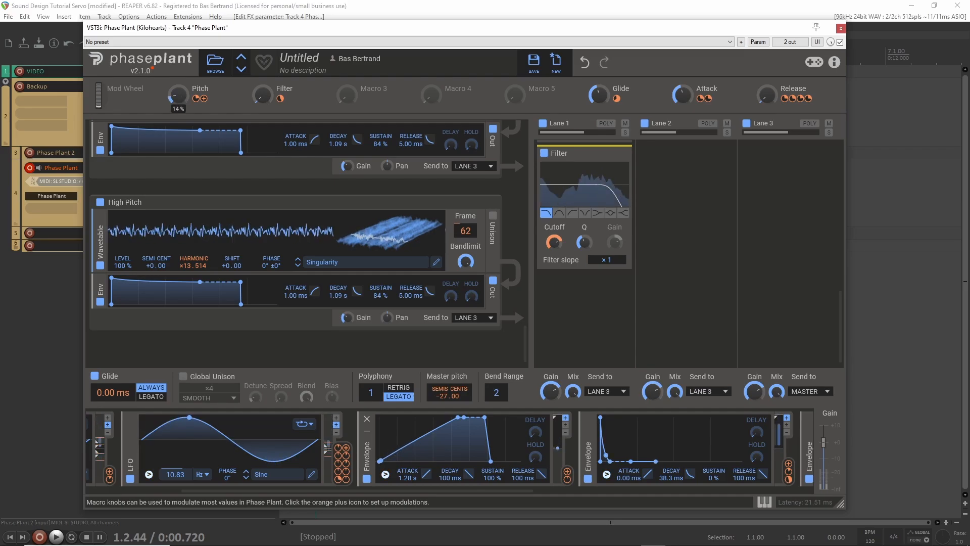